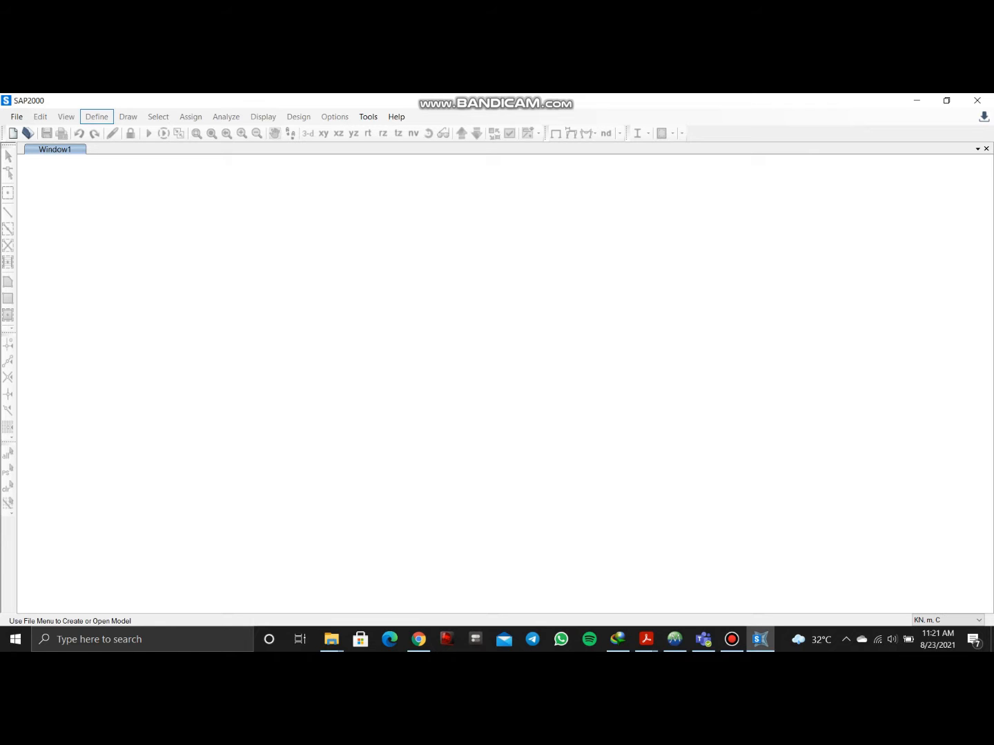
Start a new model initialized from default settings, with units KN, m, C and India as the default materials
{"action": "left_click", "coordinate": [16, 117]}
{"action": "left_click", "coordinate": [16, 117]}
{"action": "left_click", "coordinate": [16, 117]}
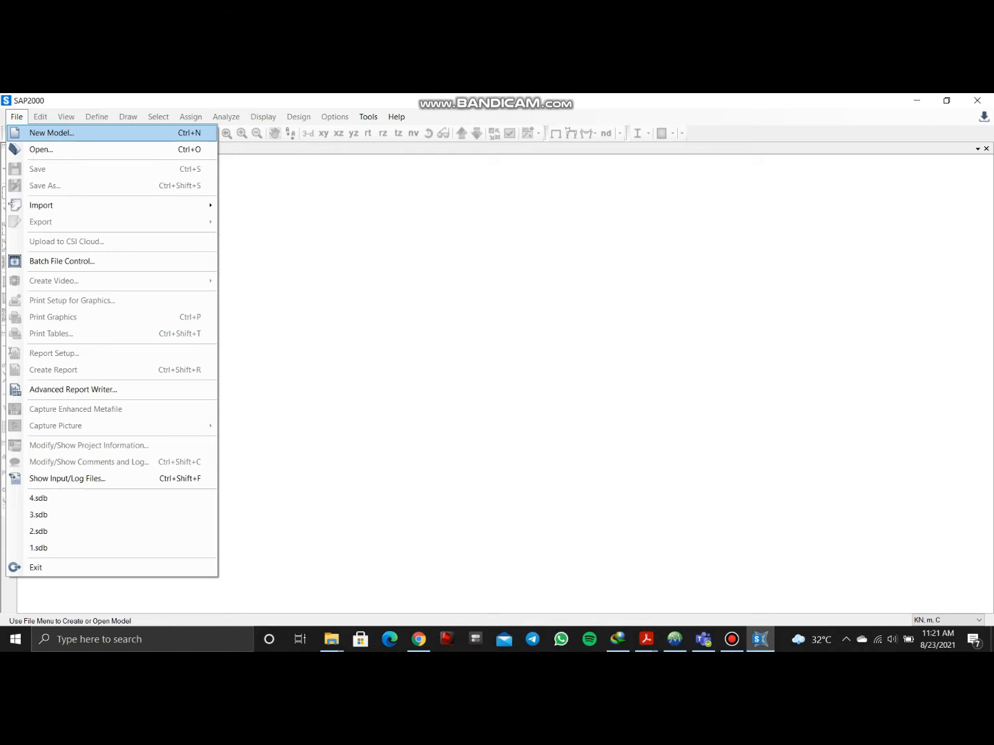
{"action": "key", "text": "Return"}
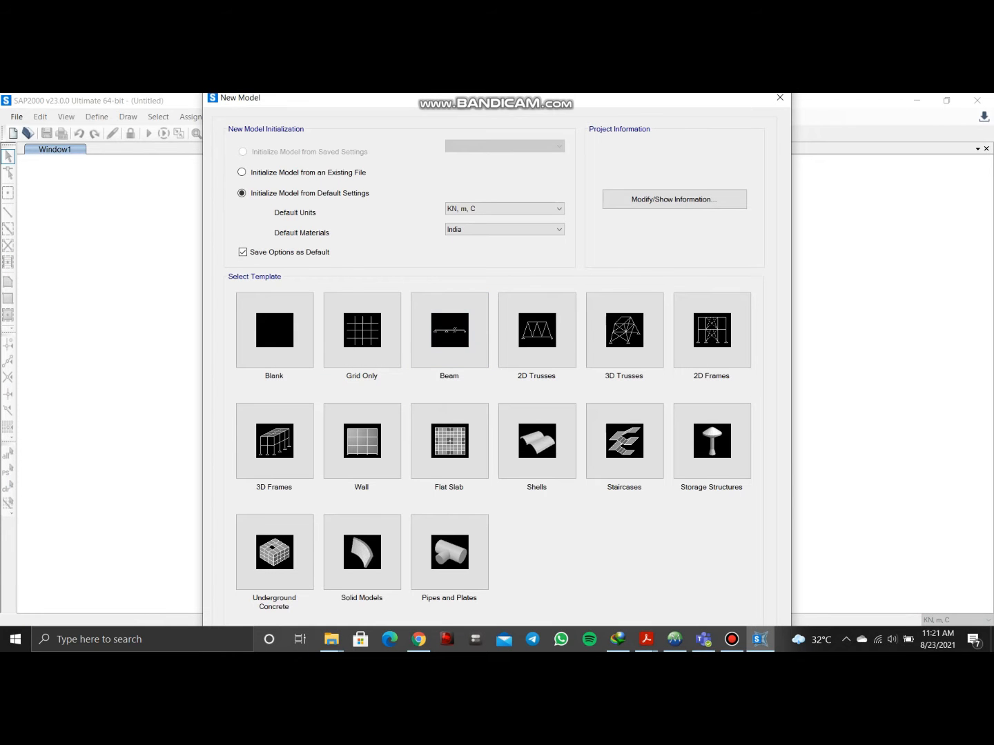
{"action": "left_click_drag", "start_coordinate": [442, 98], "coordinate": [437, 109]}
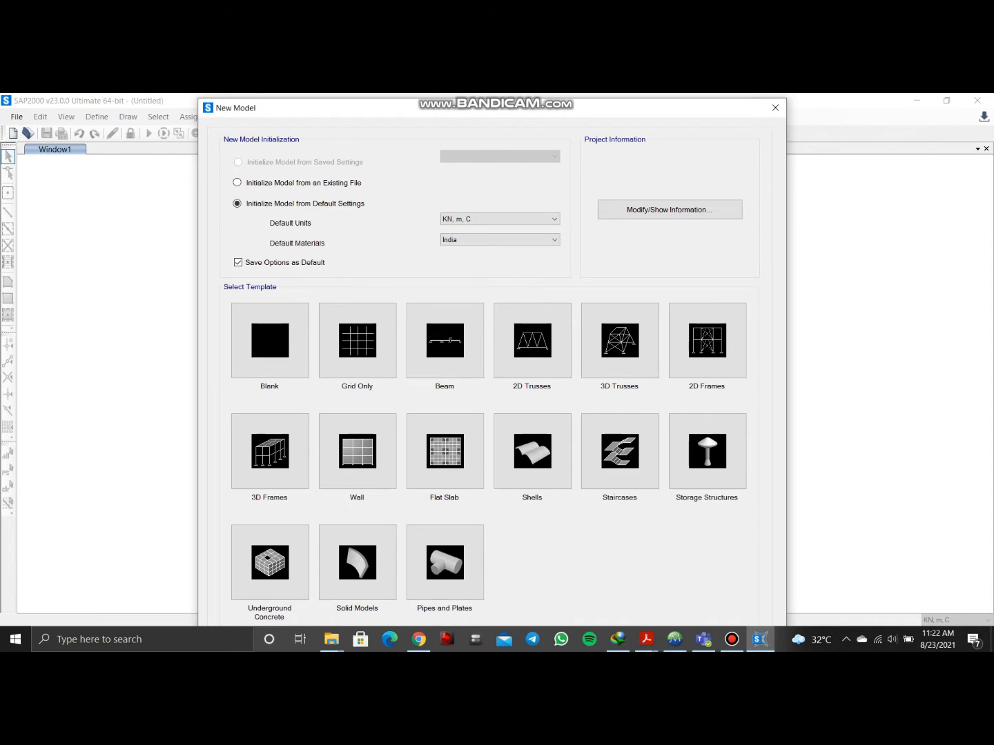
{"action": "left_click", "coordinate": [500, 219]}
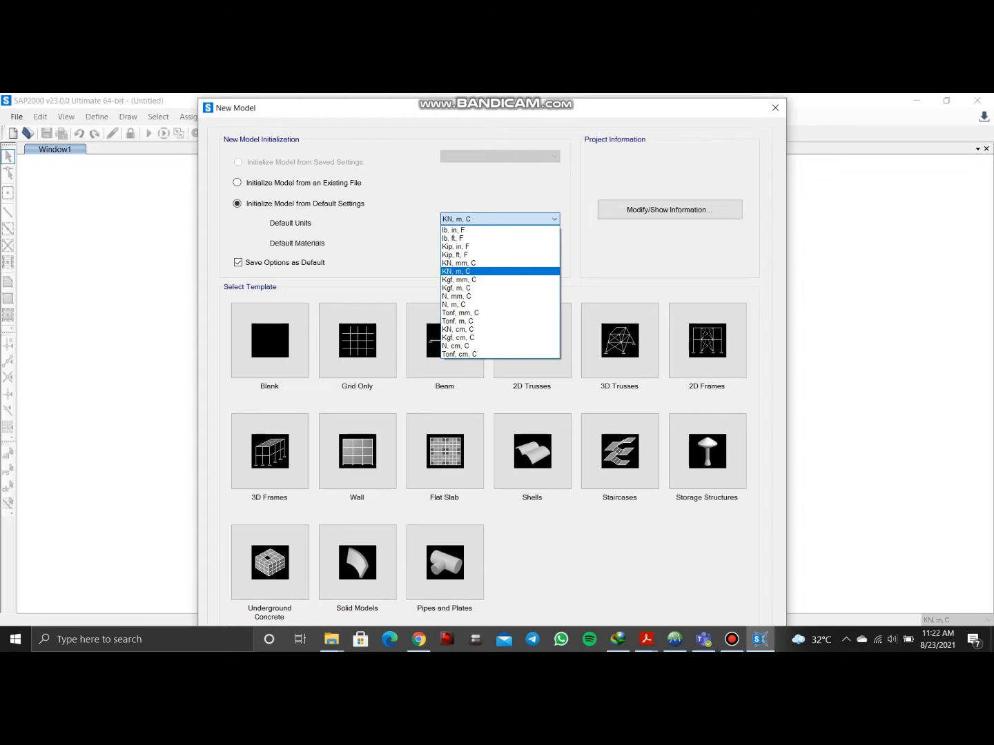
{"action": "left_click", "coordinate": [482, 270]}
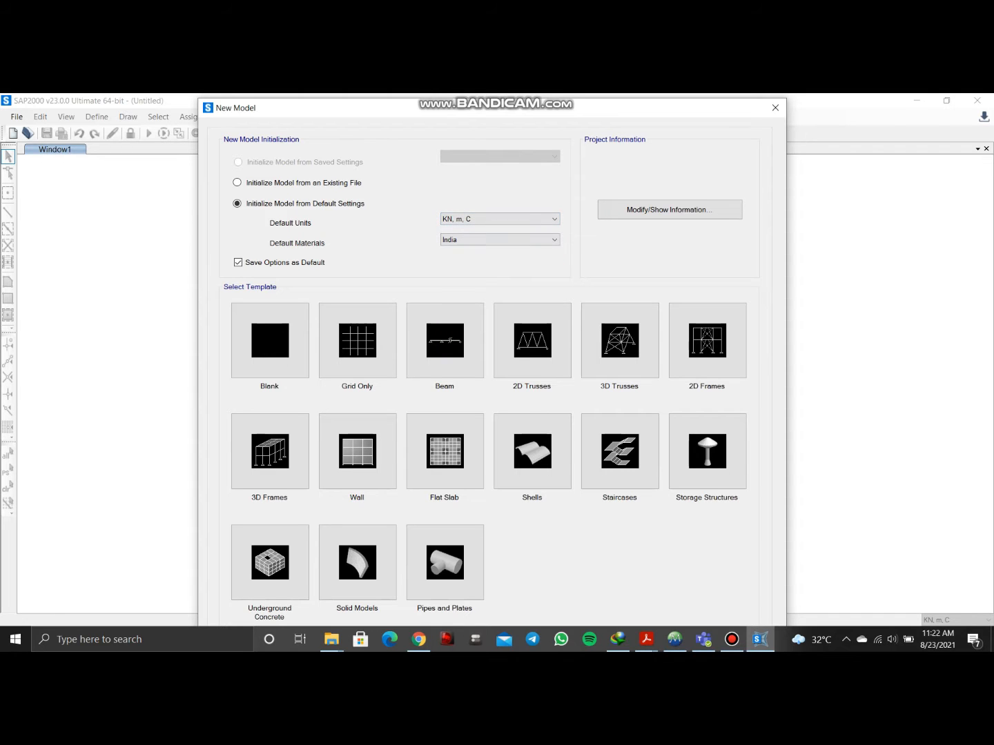
{"action": "left_click", "coordinate": [499, 239]}
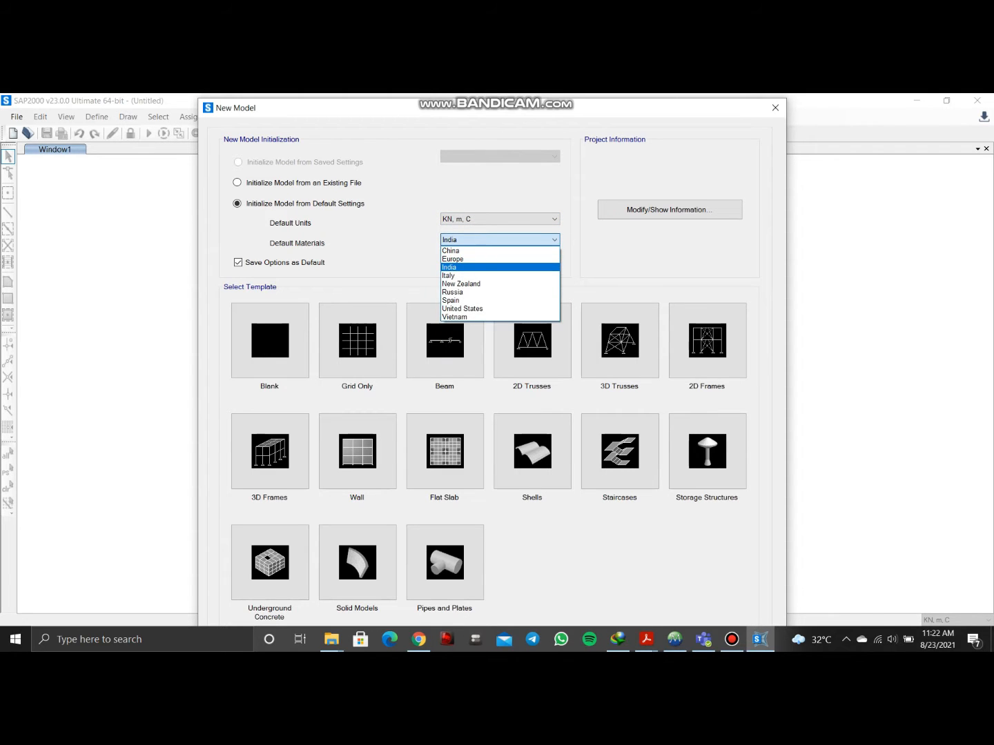
{"action": "left_click", "coordinate": [500, 267]}
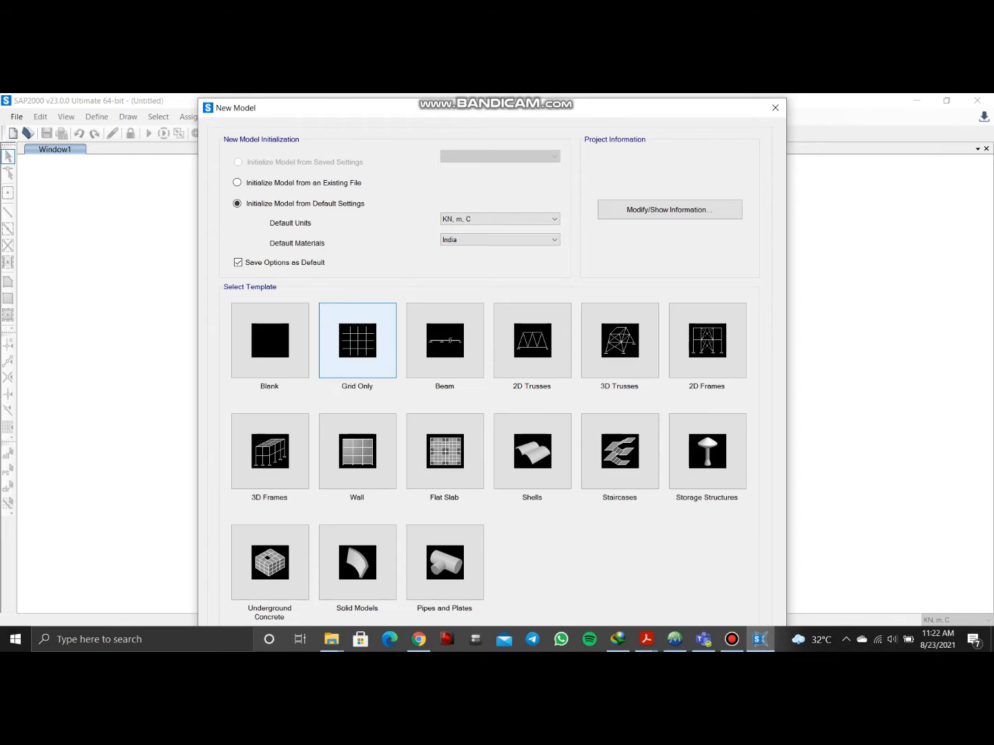
Create a Cartesian grid from the Grid Only template with 4, 4 and 5 lines in X, Y and Z, spaced 6, 6 and 3 m
{"action": "left_click", "coordinate": [358, 340]}
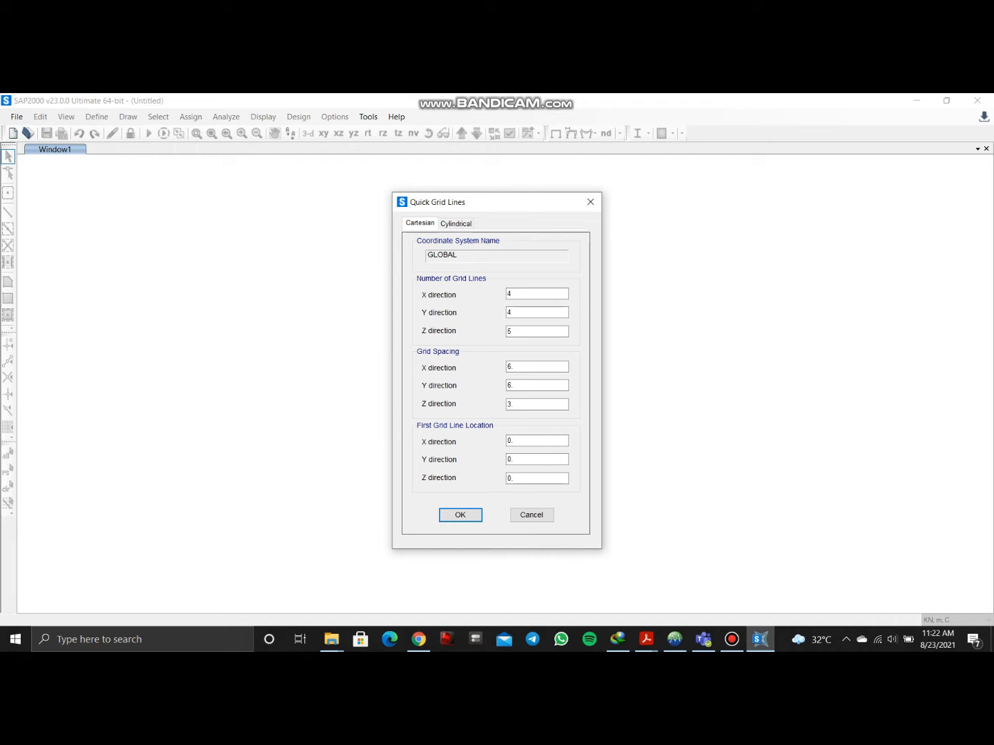
{"action": "left_click", "coordinate": [457, 224]}
{"action": "left_click", "coordinate": [420, 223]}
{"action": "key", "text": "Return"}
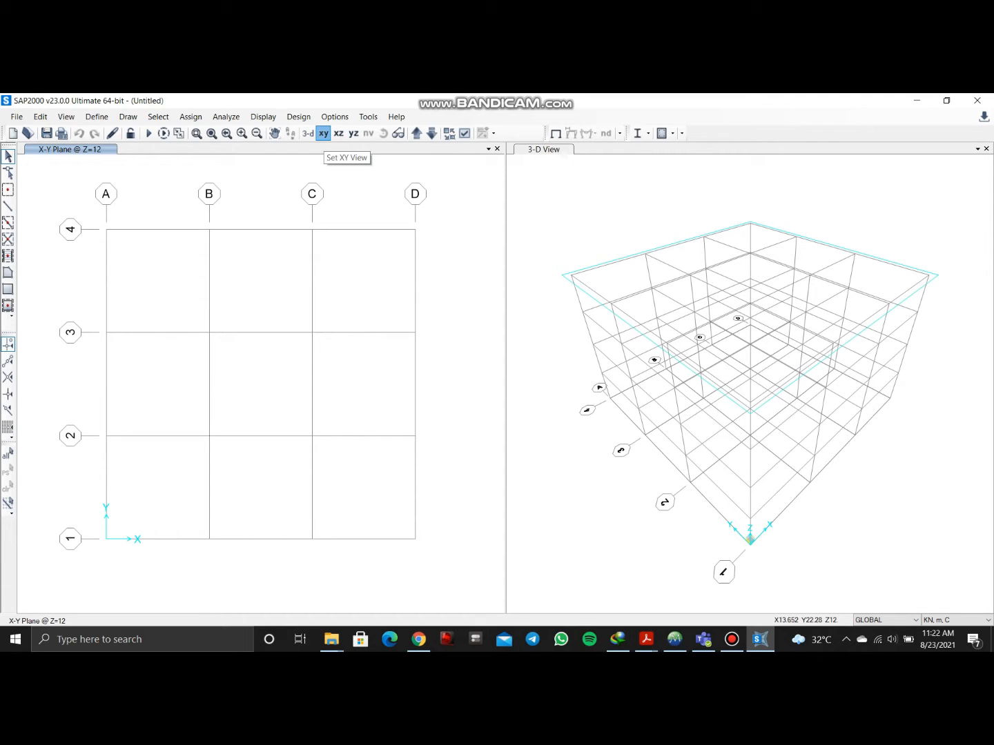
View the grid's XZ and YZ planes in the plan window, then show the XZ plane in the 3-D window
{"action": "left_click", "coordinate": [338, 134]}
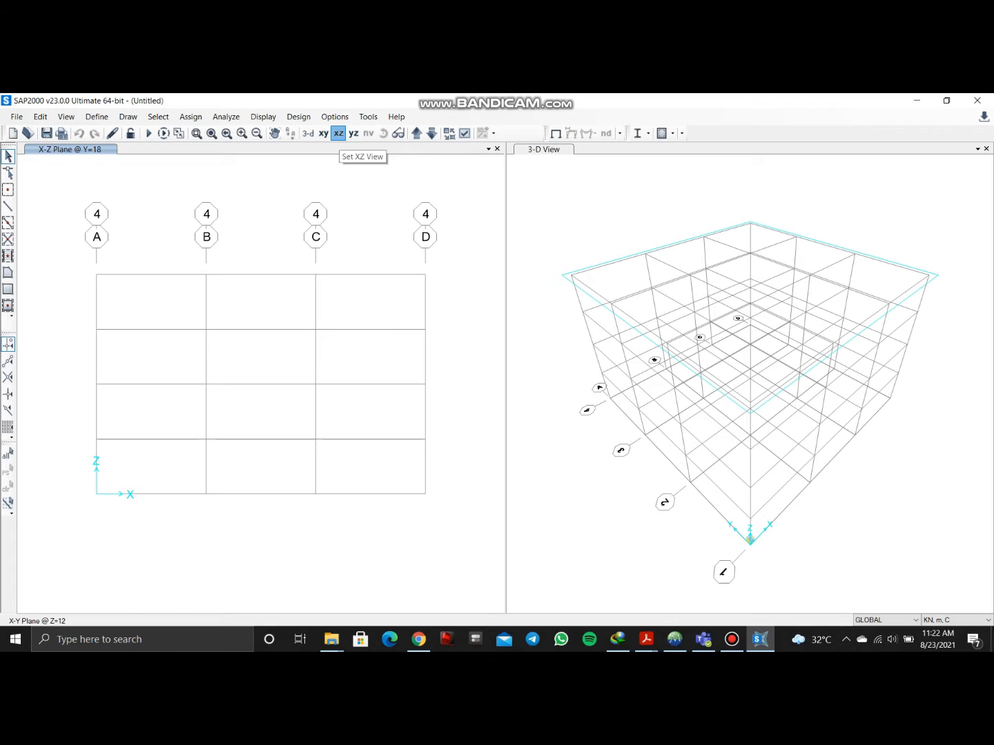
{"action": "left_click", "coordinate": [353, 133]}
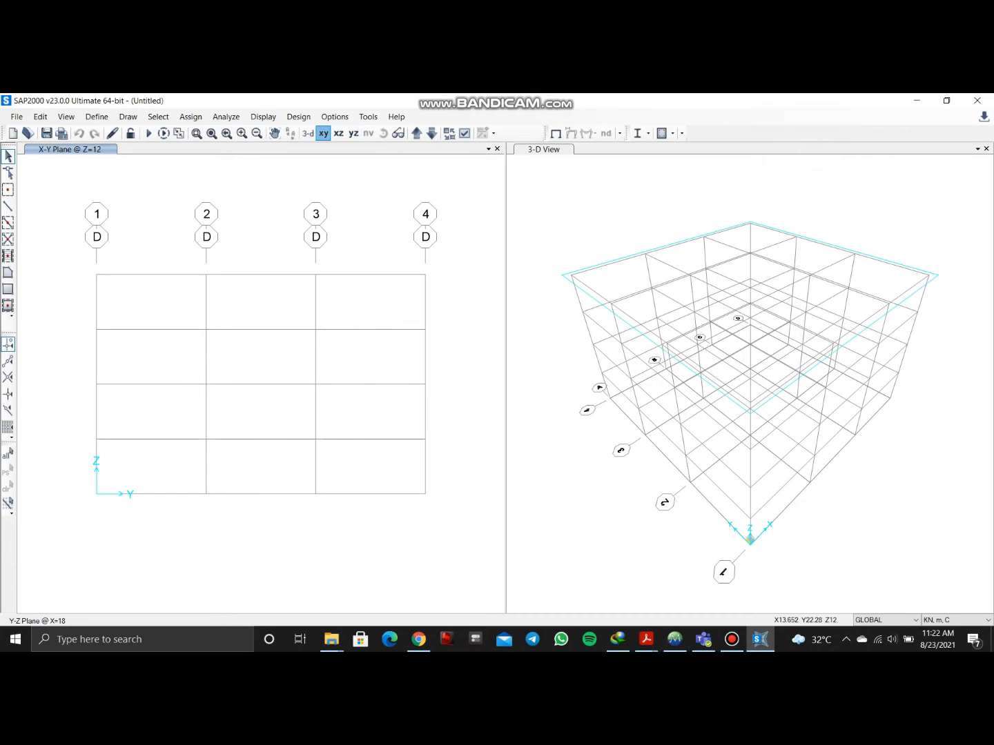
{"action": "left_click", "coordinate": [670, 250]}
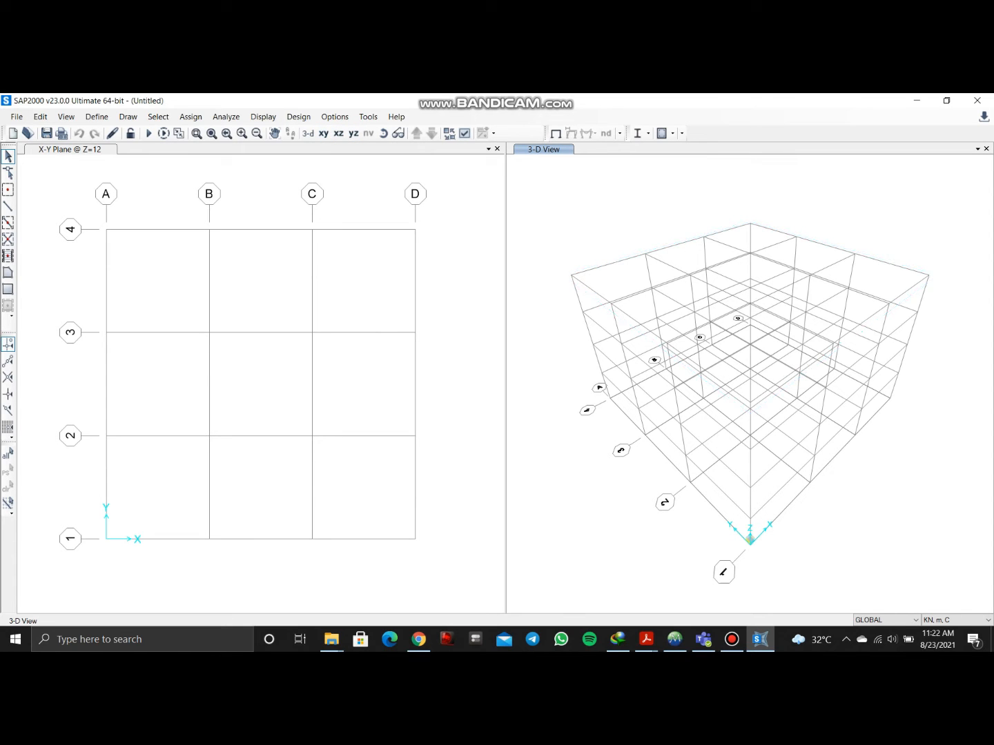
{"action": "left_click", "coordinate": [339, 134]}
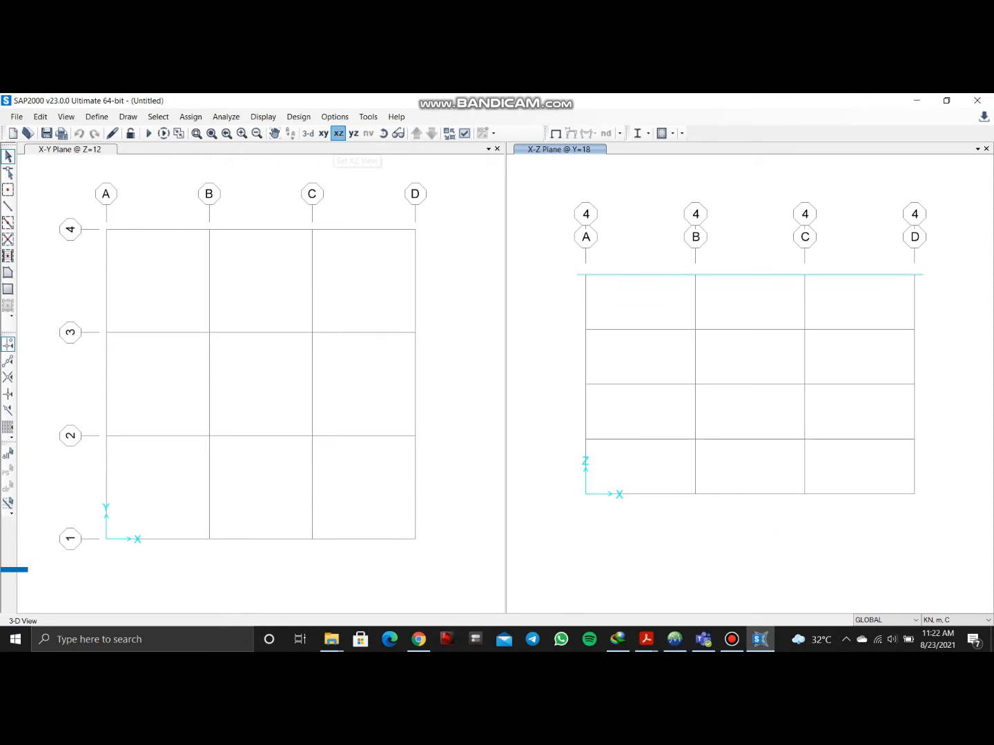
{"action": "left_click", "coordinate": [273, 173]}
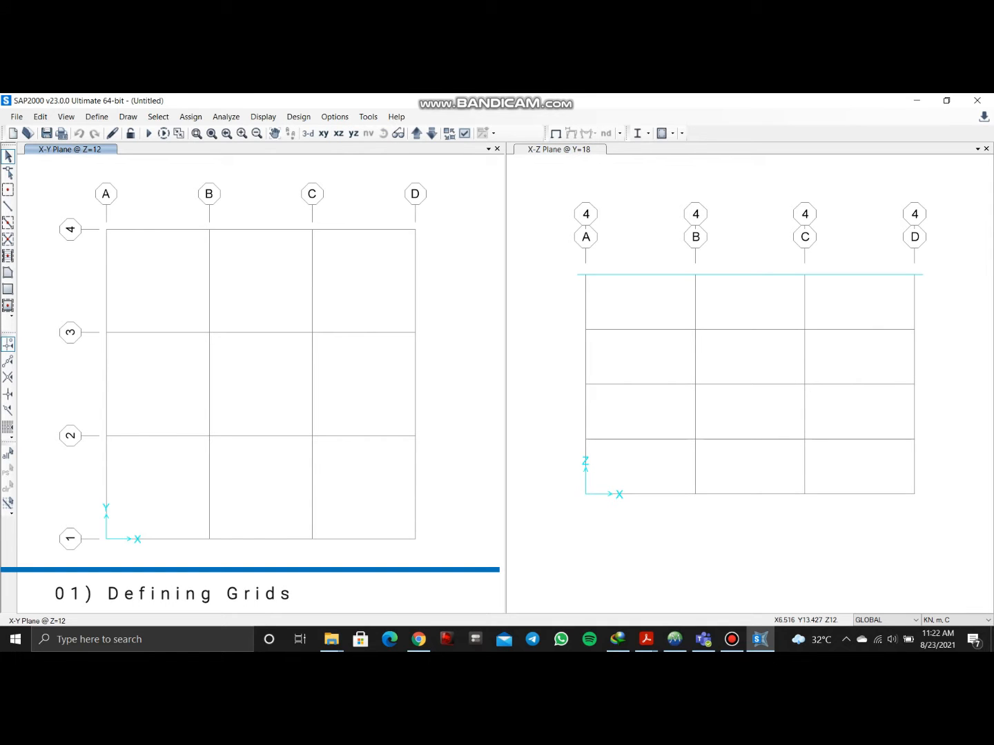
{"action": "left_click", "coordinate": [549, 195]}
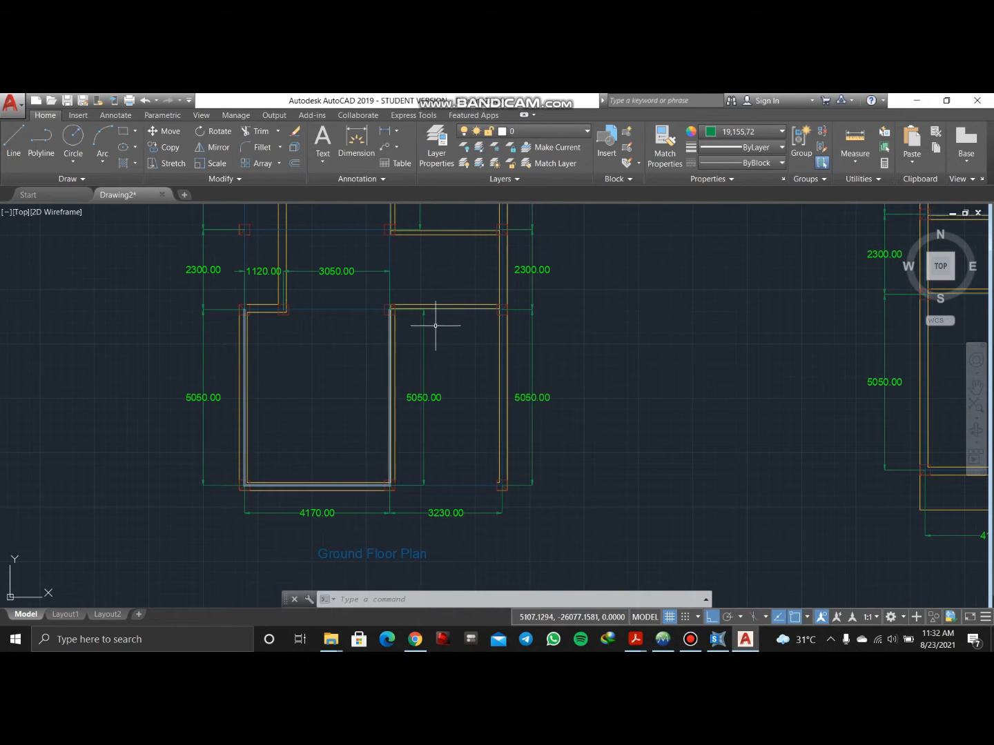
Examine the column layout and centre-to-centre spacings of the ground floor plan in AutoCAD
{"action": "middle_click_drag", "start_coordinate": [450, 259], "coordinate": [441, 320]}
{"action": "middle_click_drag", "start_coordinate": [283, 371], "coordinate": [289, 470]}
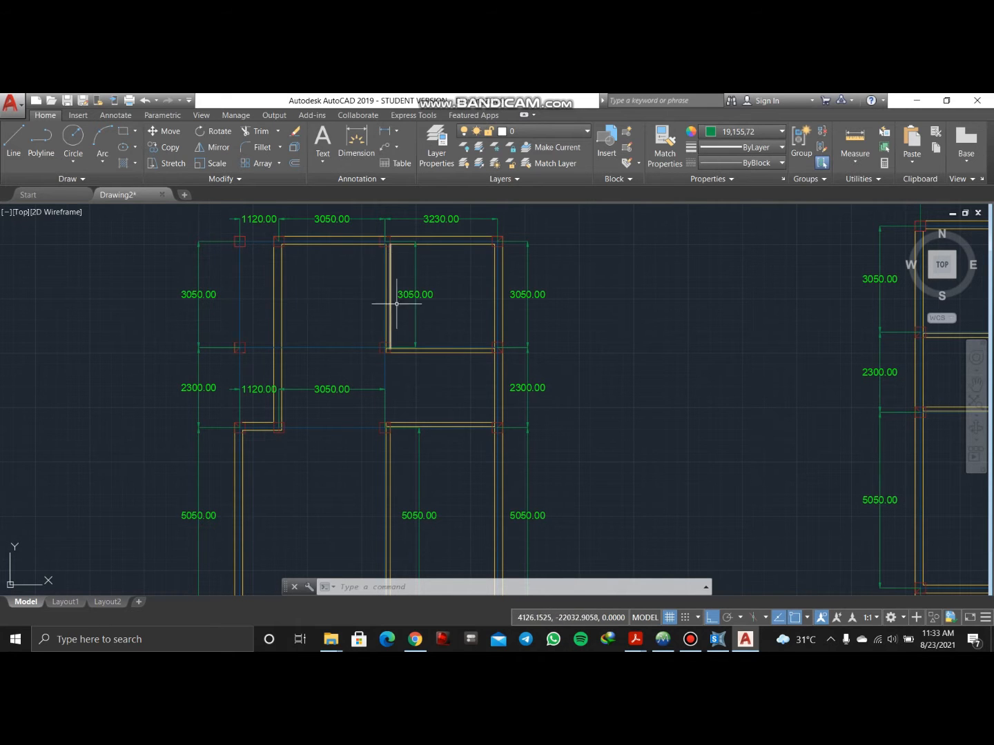
{"action": "scroll", "coordinate": [545, 425], "scroll_direction": "down", "scroll_amount": 5}
{"action": "scroll", "coordinate": [483, 421], "scroll_direction": "up", "scroll_amount": 5}
{"action": "middle_click_drag", "start_coordinate": [481, 455], "coordinate": [422, 337]}
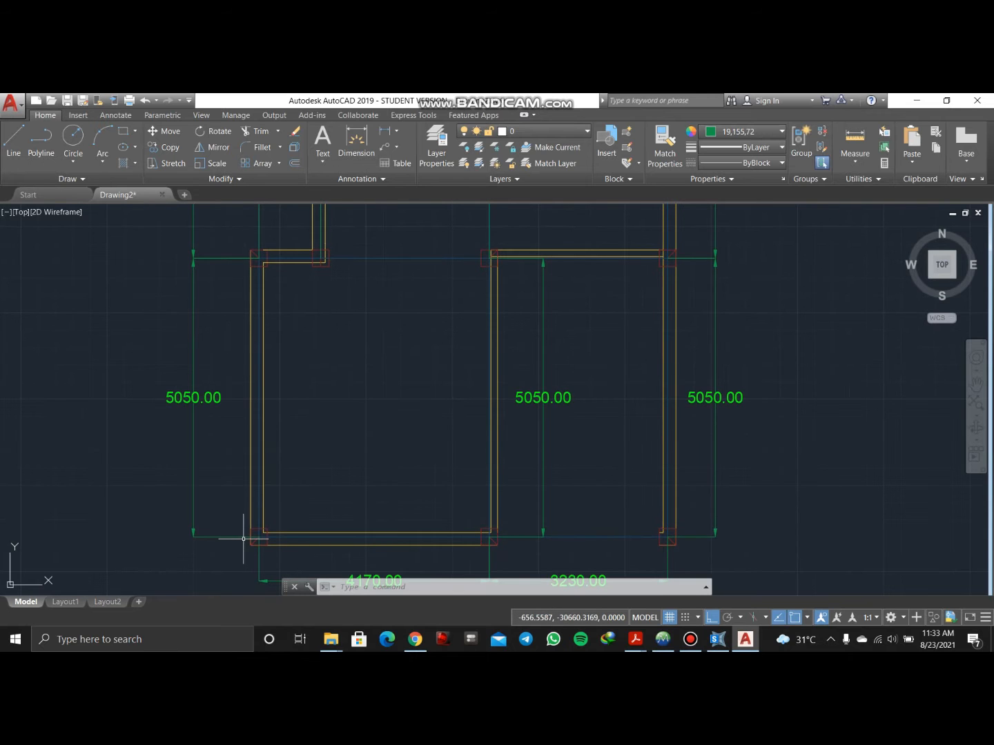
{"action": "mouse_move", "coordinate": [308, 561]}
{"action": "middle_mouse_down"}
{"action": "mouse_move", "coordinate": [312, 420]}
{"action": "mouse_move", "coordinate": [244, 533]}
{"action": "middle_mouse_up"}
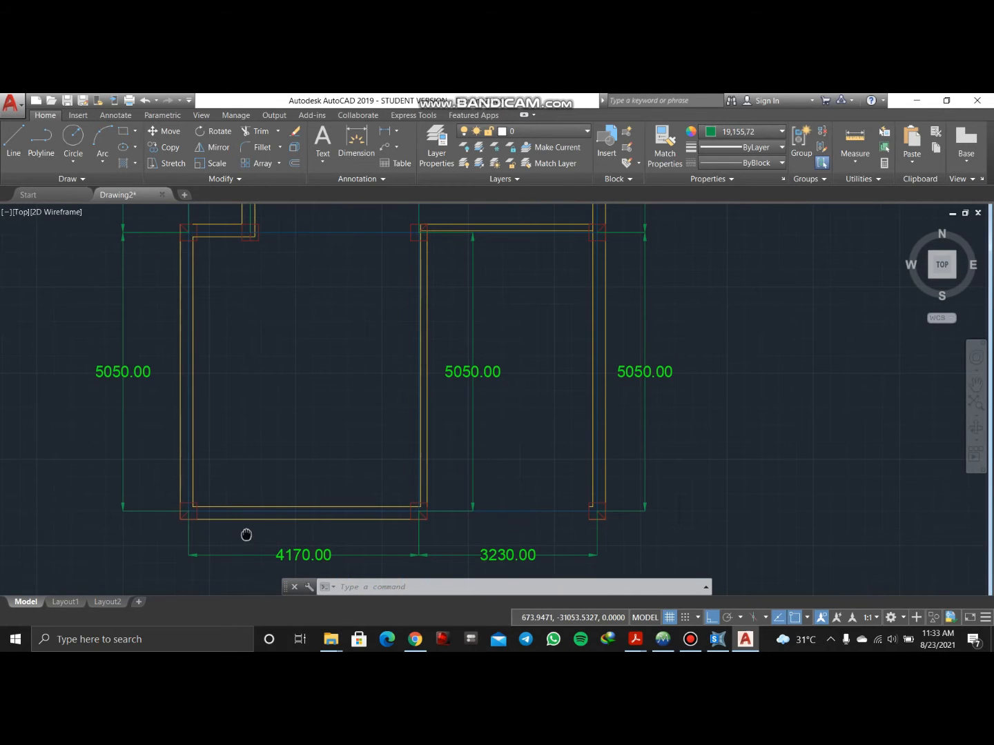
{"action": "mouse_move", "coordinate": [518, 388]}
{"action": "middle_mouse_down"}
{"action": "mouse_move", "coordinate": [528, 453]}
{"action": "mouse_move", "coordinate": [518, 577]}
{"action": "middle_mouse_up"}
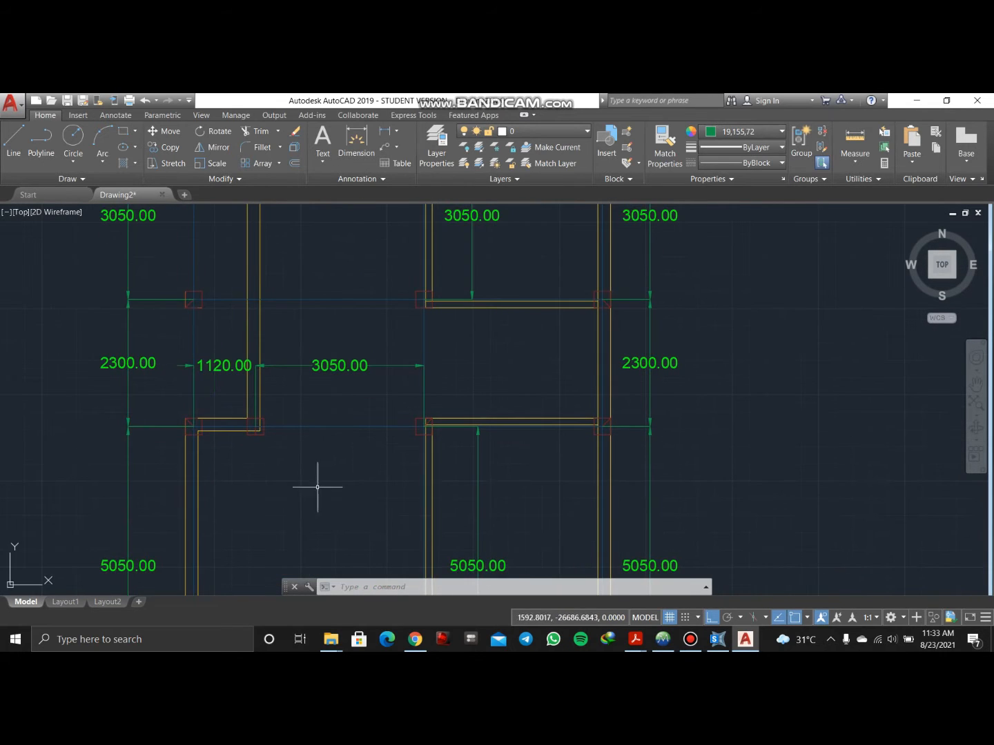
{"action": "middle_click_drag", "start_coordinate": [619, 292], "coordinate": [574, 443]}
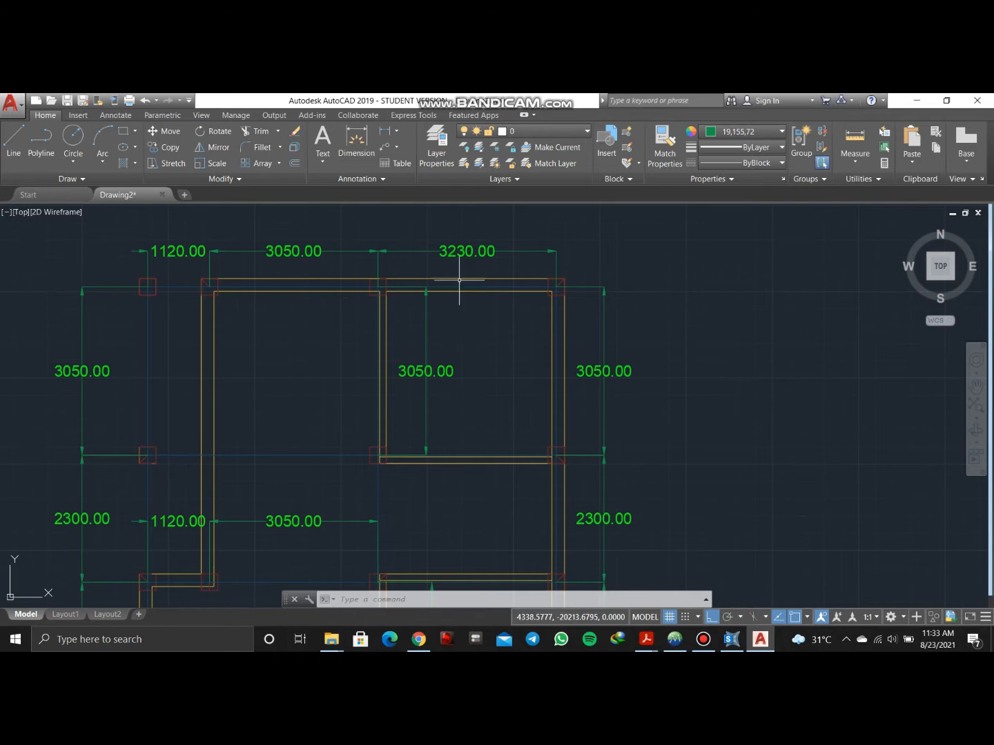
{"action": "scroll", "coordinate": [650, 411], "scroll_direction": "down", "scroll_amount": 2}
{"action": "middle_click_drag", "start_coordinate": [543, 442], "coordinate": [475, 319]}
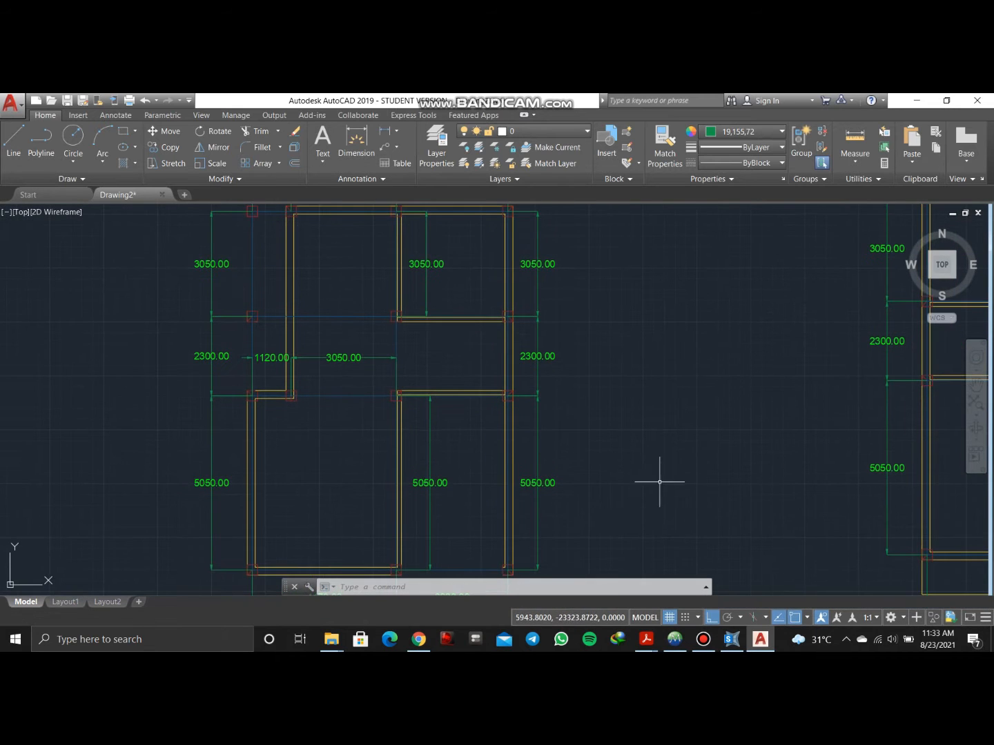
Switch to SAP2000 and open the global grid system data for editing
{"action": "left_click", "coordinate": [731, 640]}
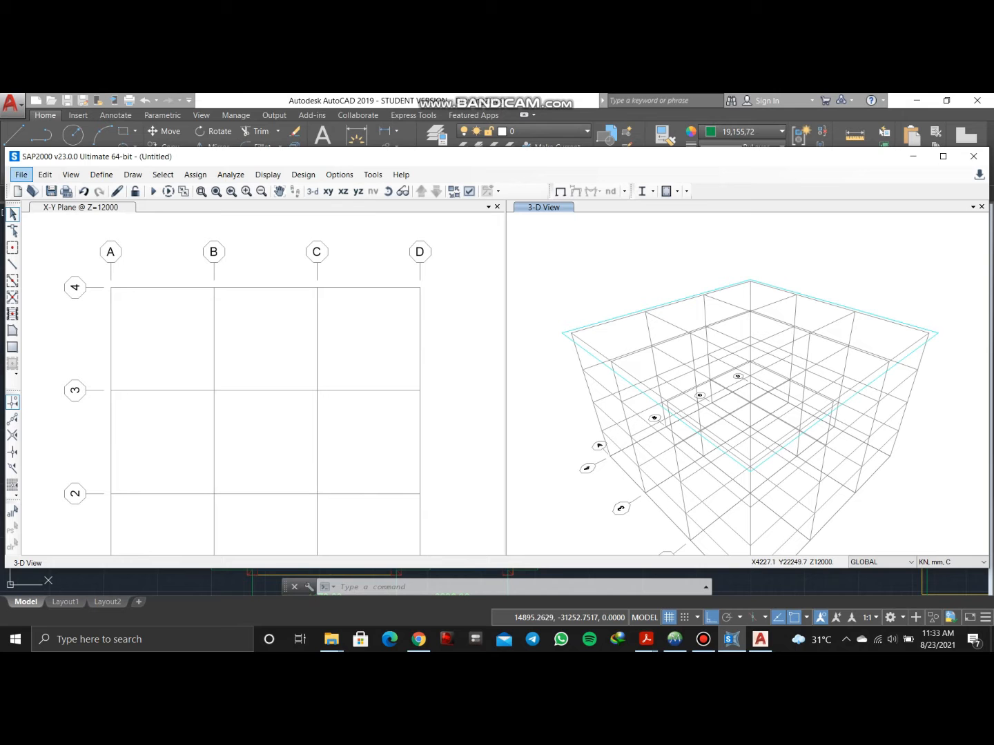
{"action": "left_click", "coordinate": [215, 287]}
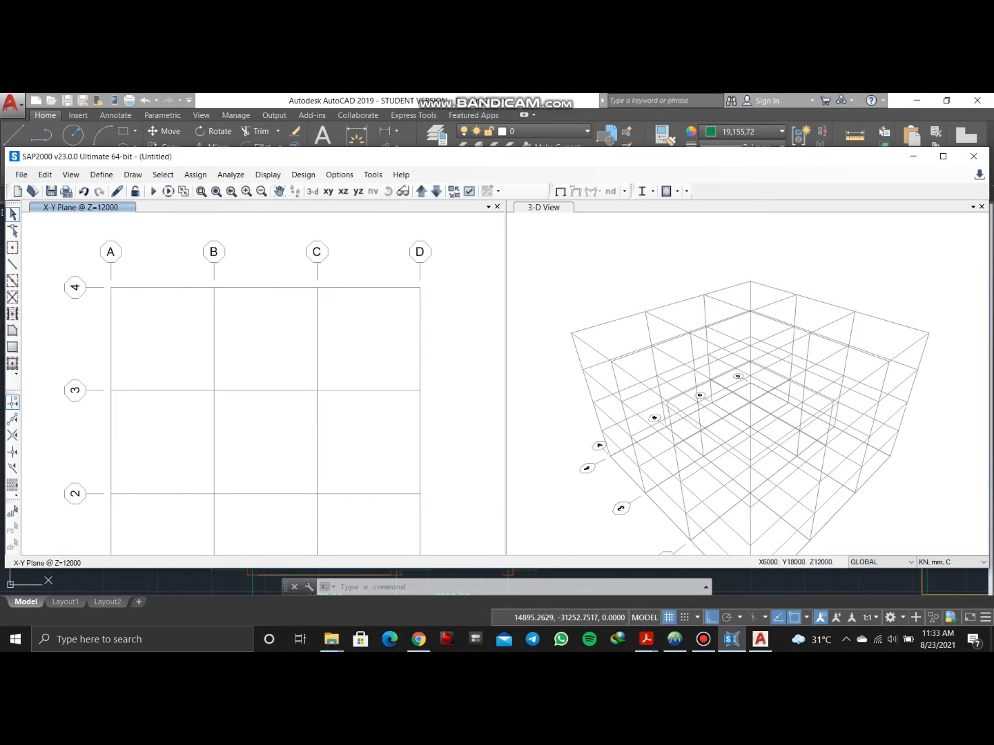
{"action": "double_click", "coordinate": [215, 288]}
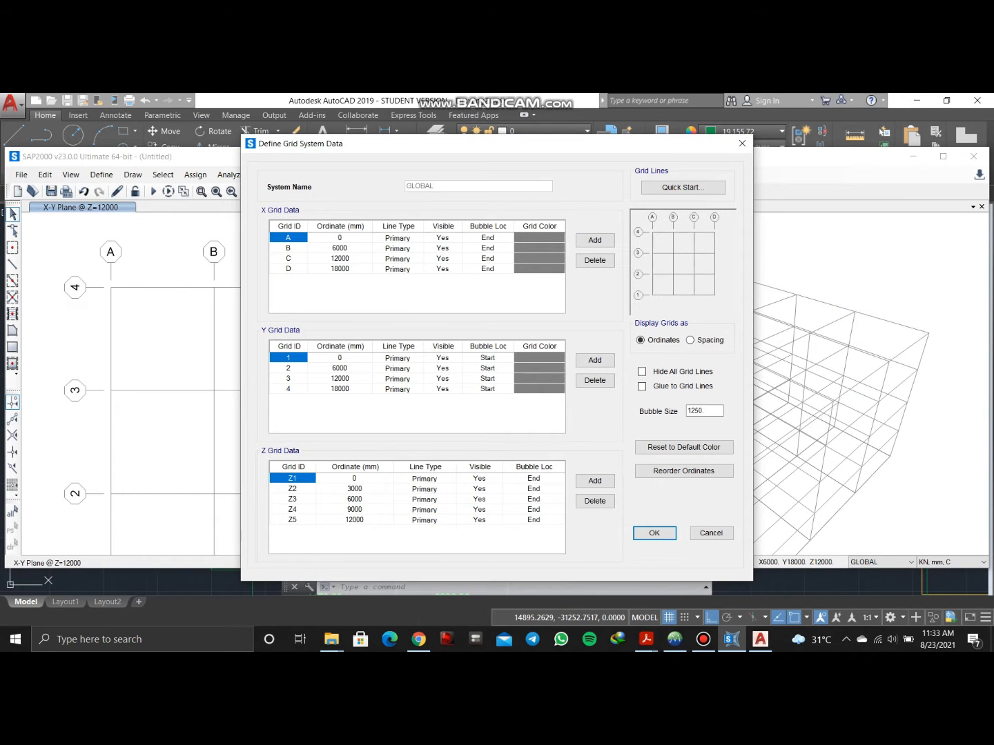
Check the lower bay widths of the ground floor plan in AutoCAD and set X grid line B's ordinate to 4170 mm in SAP2000
{"action": "left_click", "coordinate": [761, 640]}
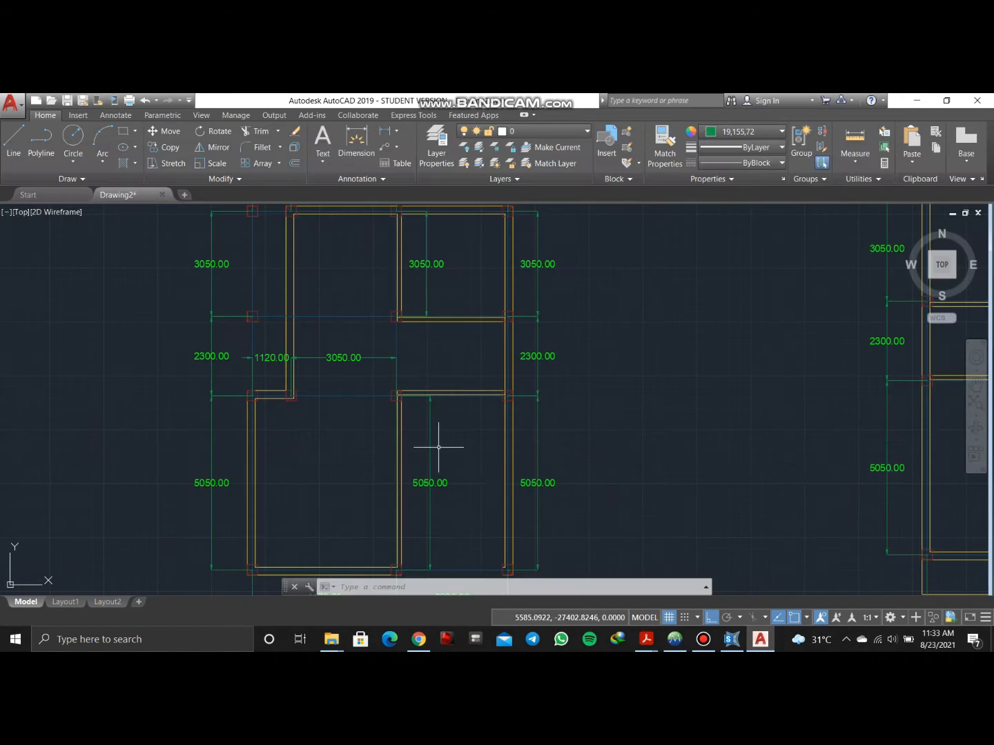
{"action": "middle_click_drag", "start_coordinate": [373, 455], "coordinate": [339, 327]}
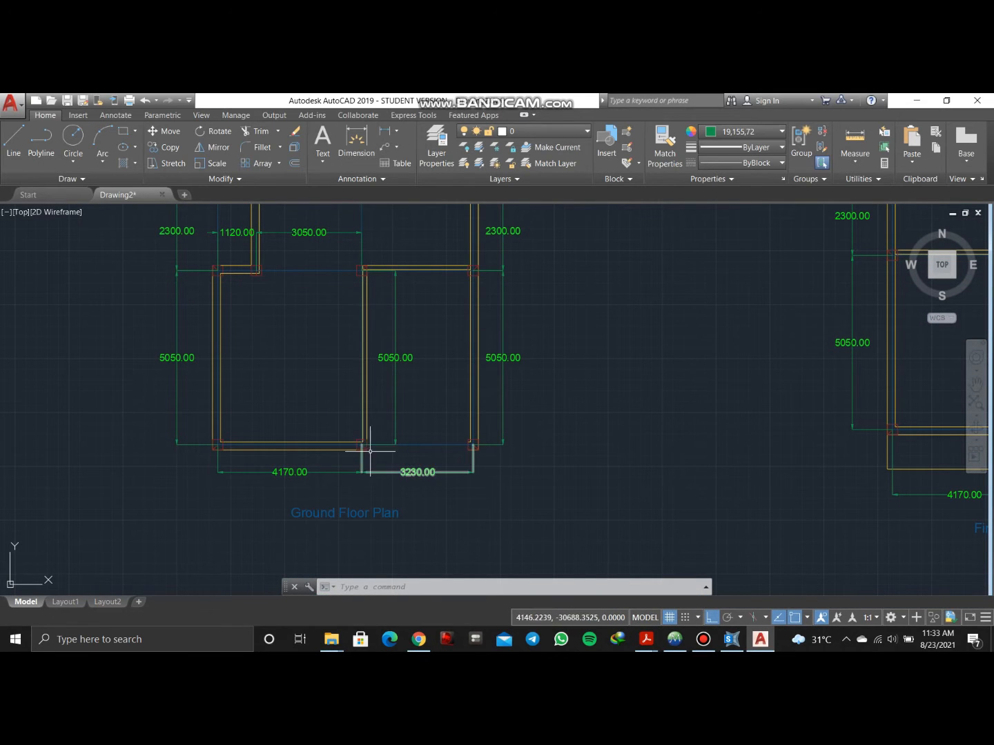
{"action": "scroll", "coordinate": [272, 483], "scroll_direction": "up", "scroll_amount": 2}
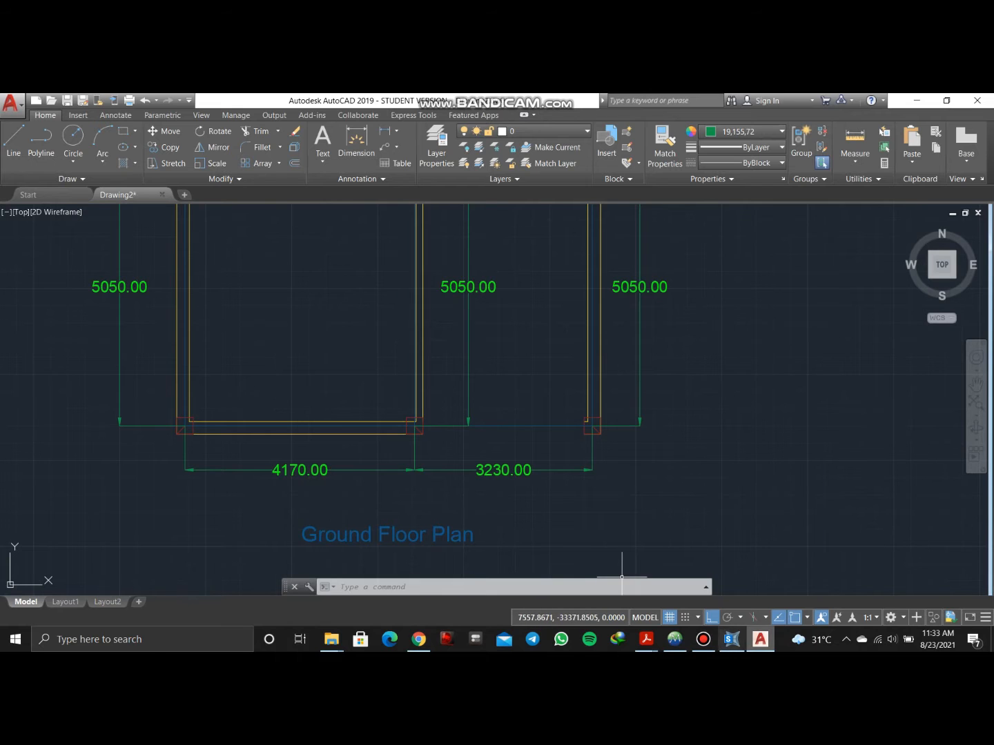
{"action": "left_click", "coordinate": [732, 639]}
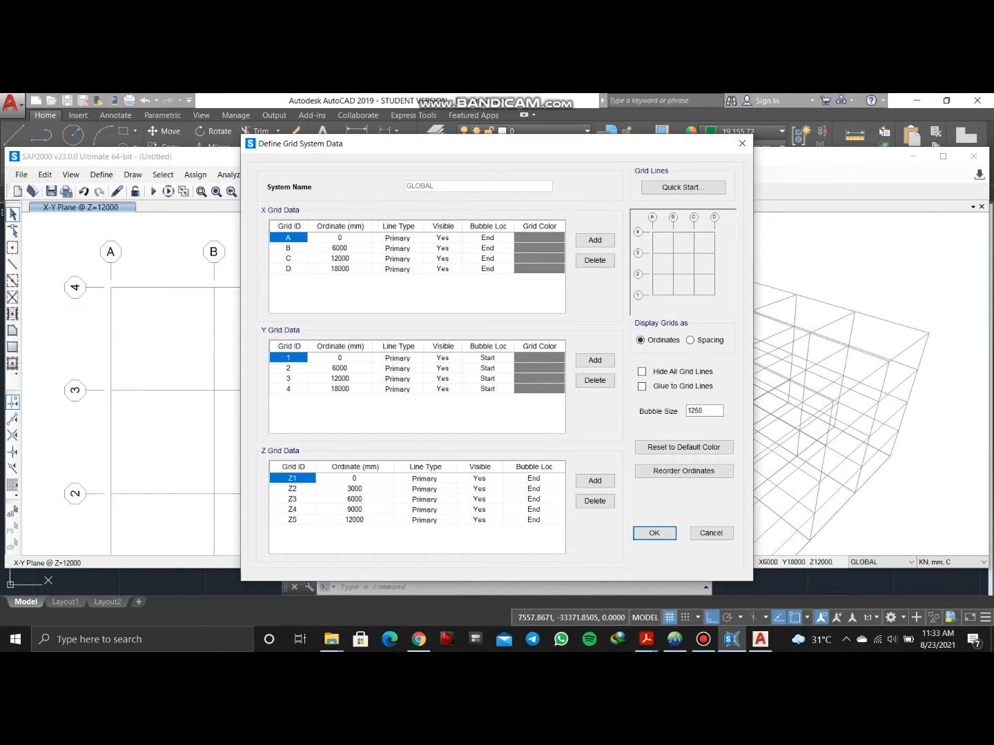
{"action": "left_click", "coordinate": [339, 237]}
{"action": "left_click", "coordinate": [340, 248]}
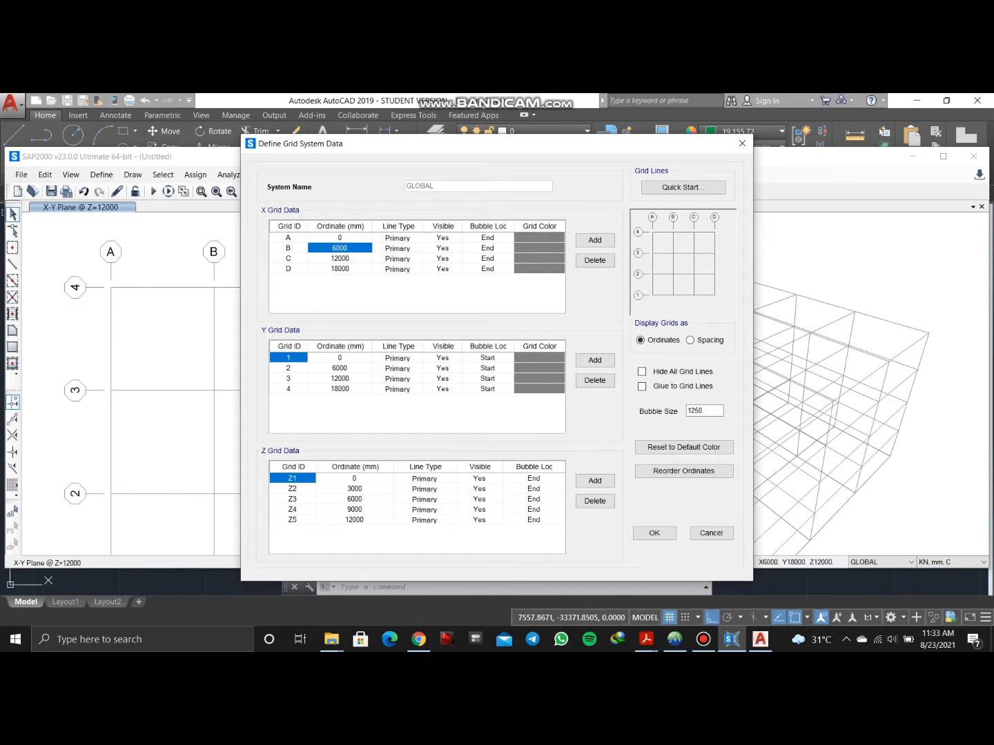
{"action": "left_click", "coordinate": [344, 248]}
{"action": "key", "text": "Return"}
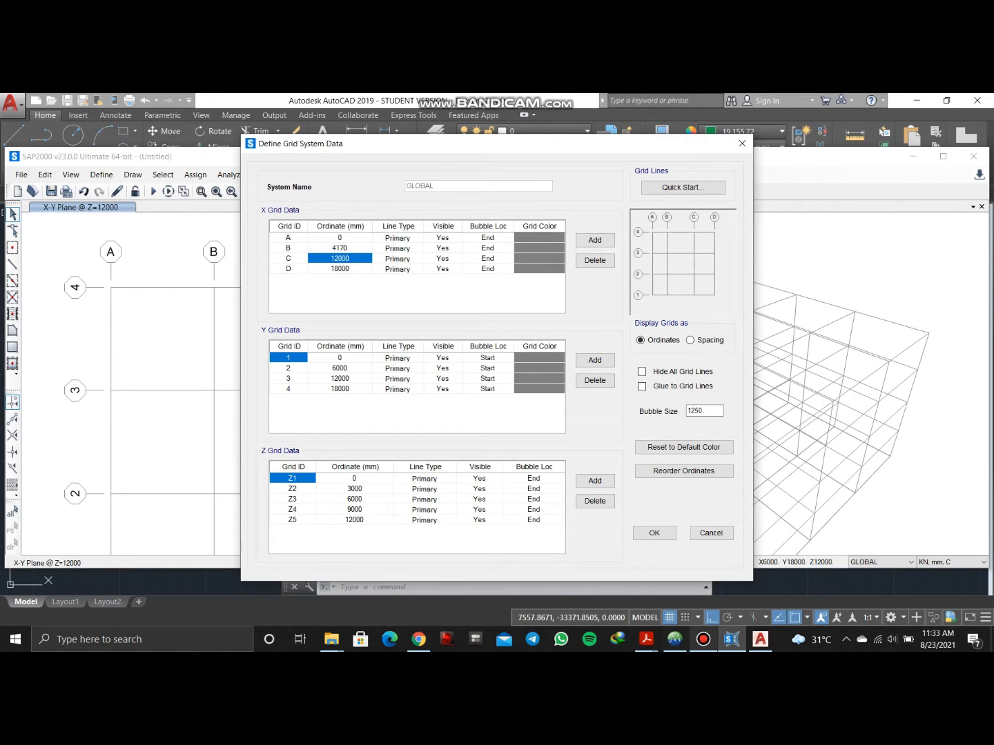
Examine the remaining X-direction column spacings and the wall offset on the AutoCAD ground floor plan, then return to the SAP2000 grid data
{"action": "left_click", "coordinate": [761, 640]}
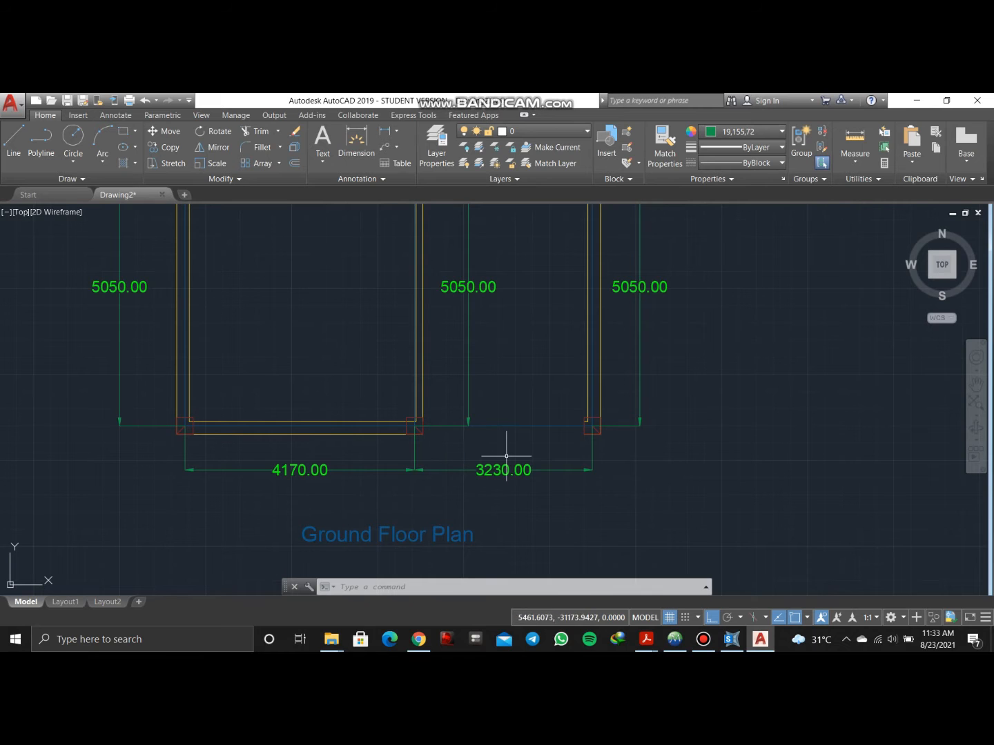
{"action": "middle_click_drag", "start_coordinate": [508, 443], "coordinate": [437, 457]}
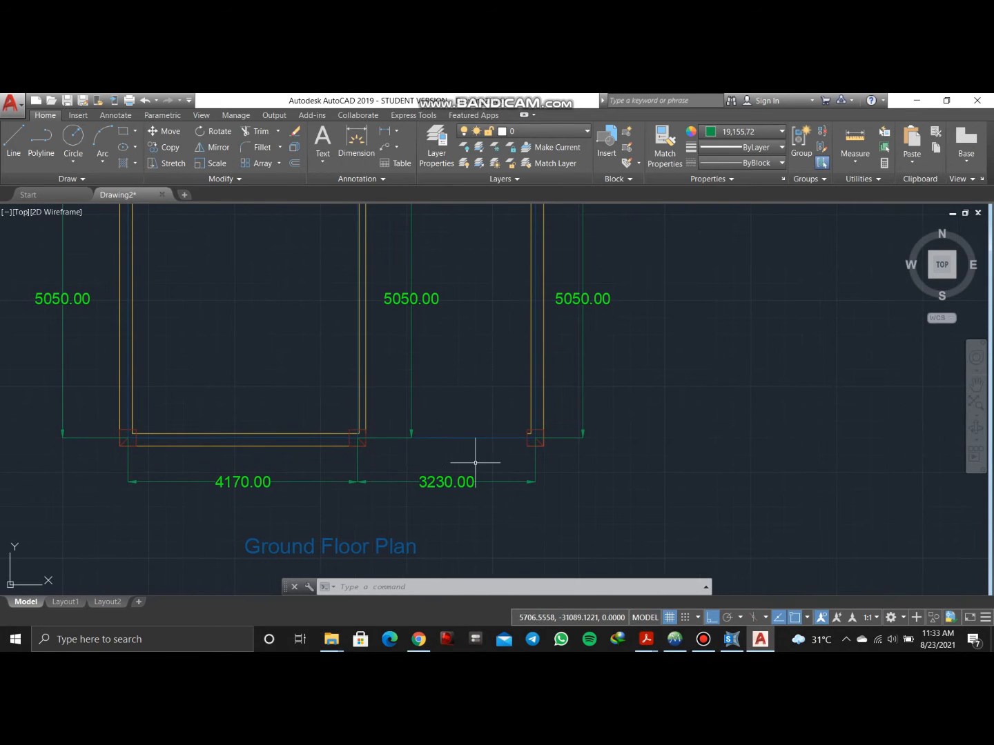
{"action": "scroll", "coordinate": [299, 349], "scroll_direction": "down", "scroll_amount": 2}
{"action": "mouse_move", "coordinate": [285, 319]}
{"action": "middle_mouse_down"}
{"action": "mouse_move", "coordinate": [326, 452]}
{"action": "mouse_move", "coordinate": [342, 462]}
{"action": "mouse_move", "coordinate": [344, 408]}
{"action": "middle_mouse_up"}
{"action": "middle_click_drag", "start_coordinate": [274, 339], "coordinate": [295, 415]}
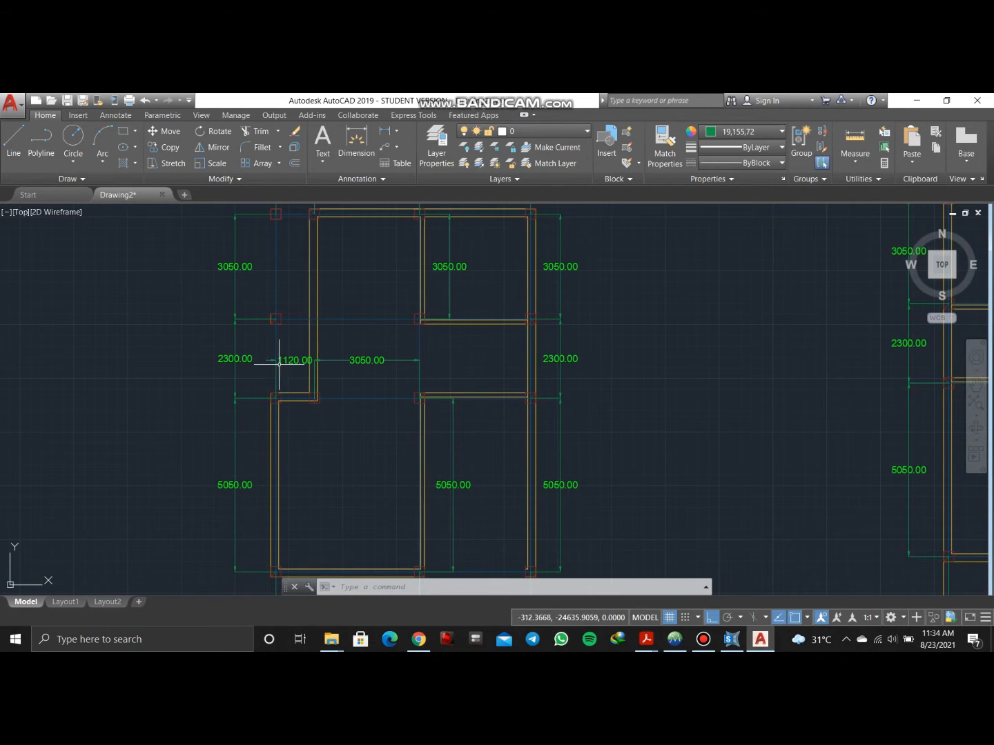
{"action": "scroll", "coordinate": [279, 375], "scroll_direction": "up", "scroll_amount": 3}
{"action": "scroll", "coordinate": [298, 407], "scroll_direction": "down", "scroll_amount": 2}
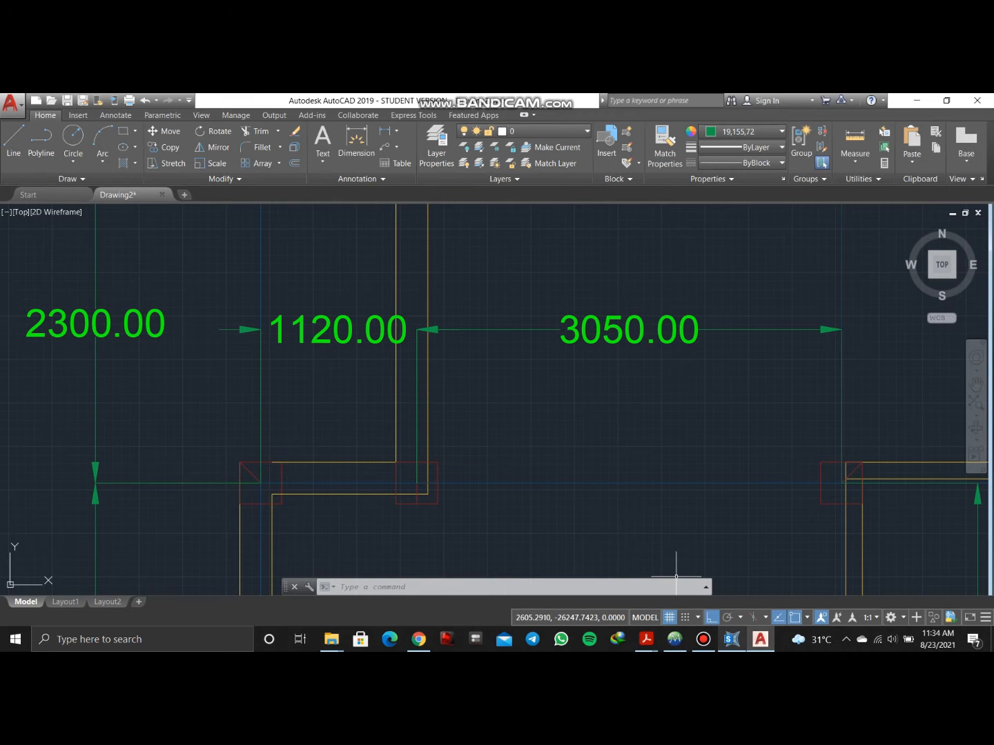
{"action": "left_click", "coordinate": [732, 640]}
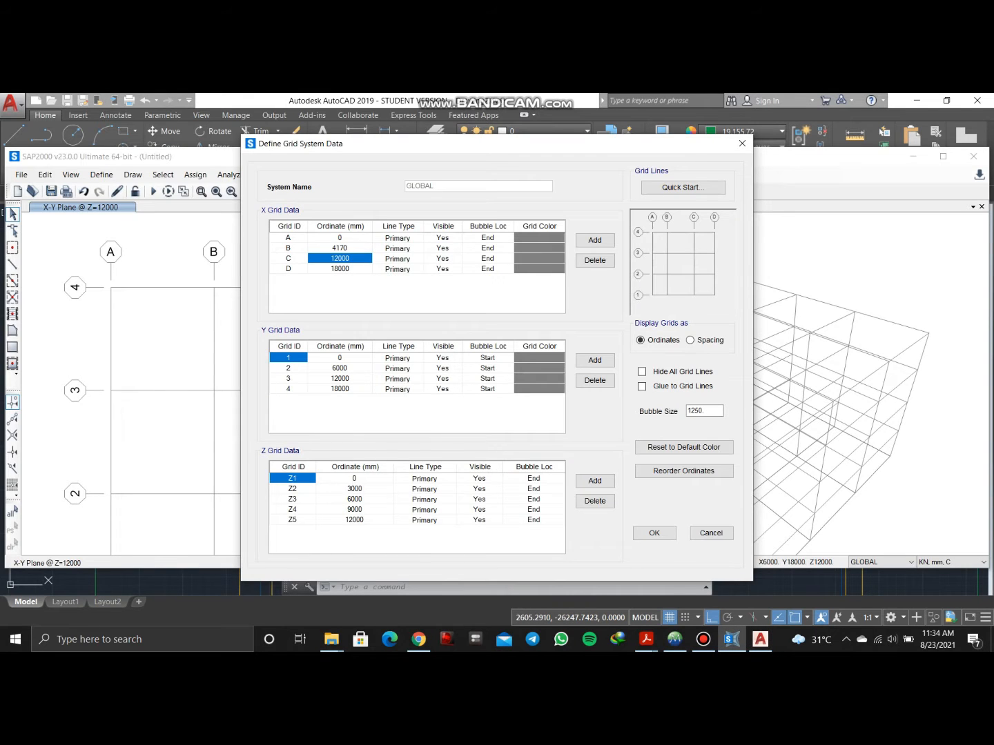
Set X grid line B's ordinate to 1120 mm
{"action": "left_click", "coordinate": [340, 248]}
{"action": "left_click", "coordinate": [339, 248]}
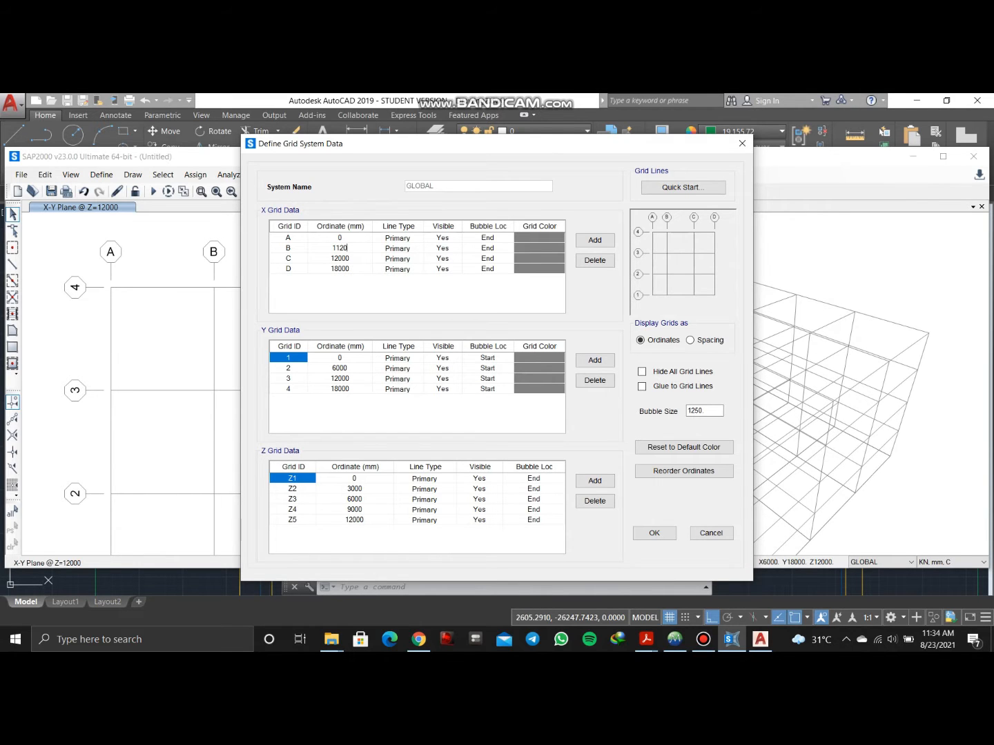
{"action": "key", "text": "Return"}
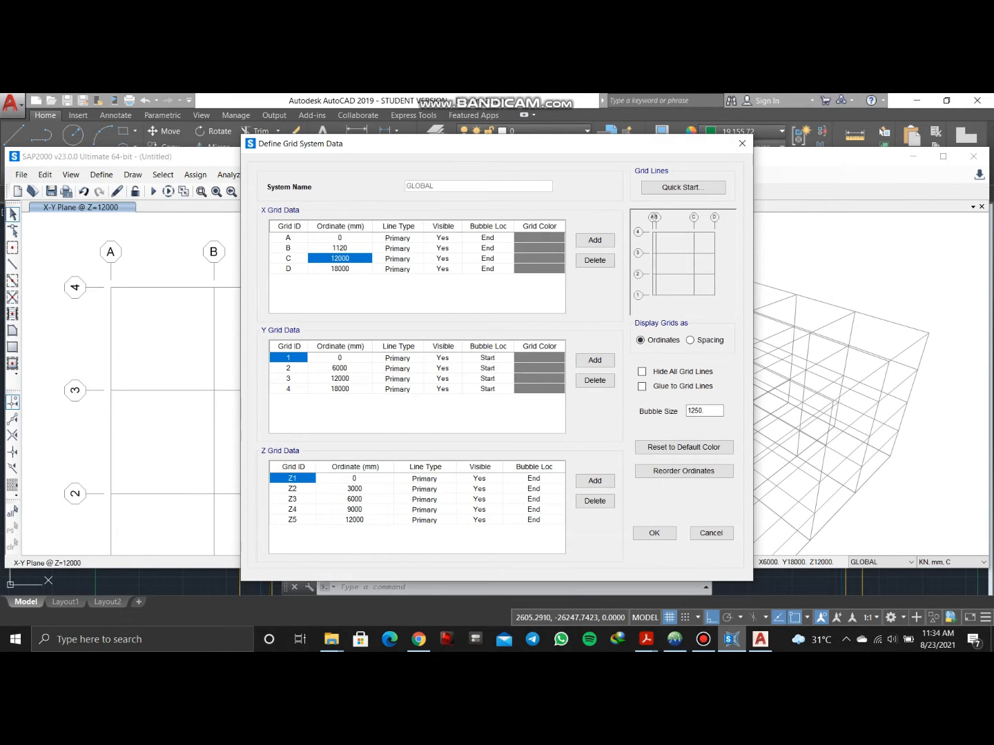
Check the lower bay widths of the ground floor plan in AutoCAD and set X grid line C's ordinate to 4170 mm in SAP2000
{"action": "left_click", "coordinate": [760, 639]}
{"action": "scroll", "coordinate": [506, 493], "scroll_direction": "down", "scroll_amount": 2}
{"action": "middle_click_drag", "start_coordinate": [505, 491], "coordinate": [358, 290]}
{"action": "scroll", "coordinate": [358, 290], "scroll_direction": "down", "scroll_amount": 4}
{"action": "middle_click_drag", "start_coordinate": [377, 463], "coordinate": [368, 409]}
{"action": "scroll", "coordinate": [369, 409], "scroll_direction": "up", "scroll_amount": 4}
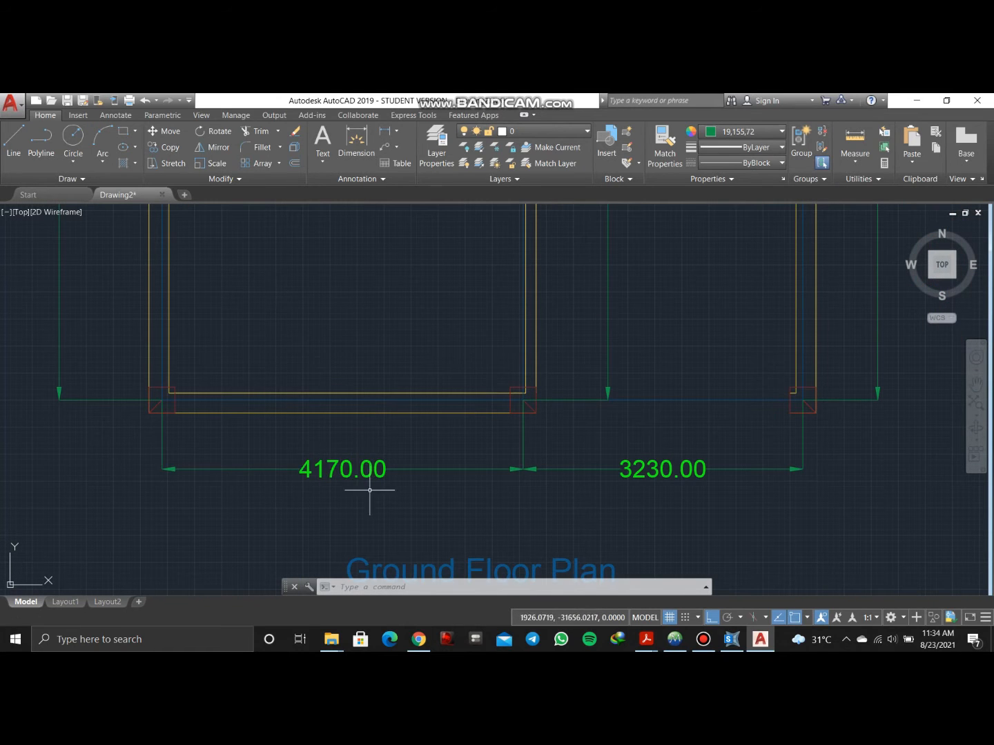
{"action": "left_click", "coordinate": [731, 639]}
{"action": "left_click", "coordinate": [339, 258]}
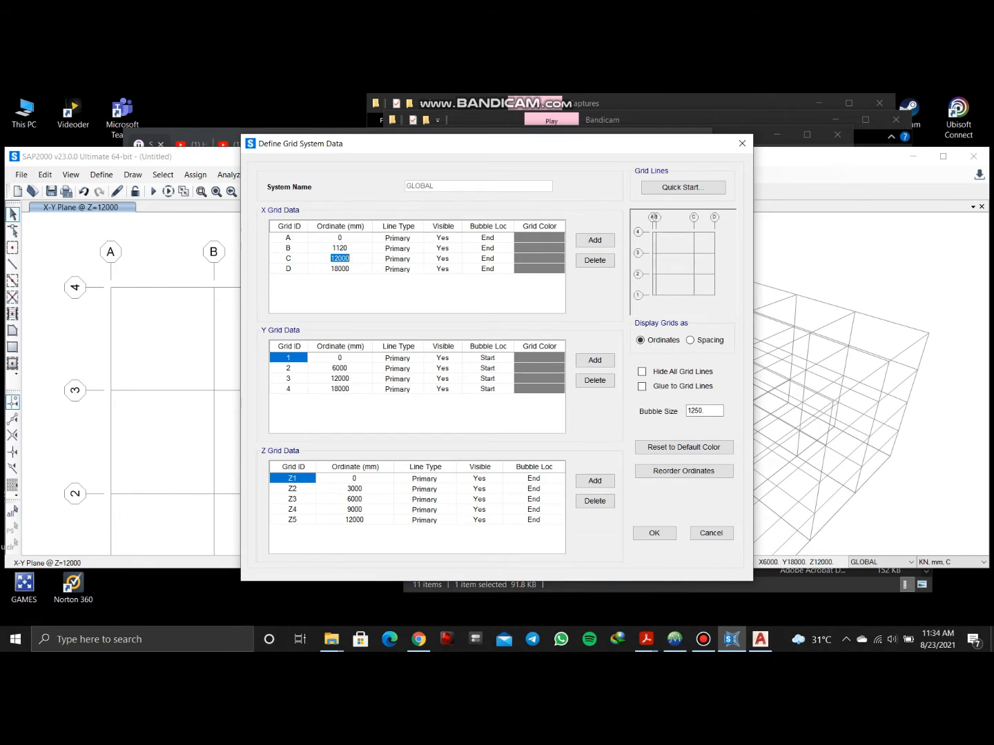
{"action": "key", "text": "Return"}
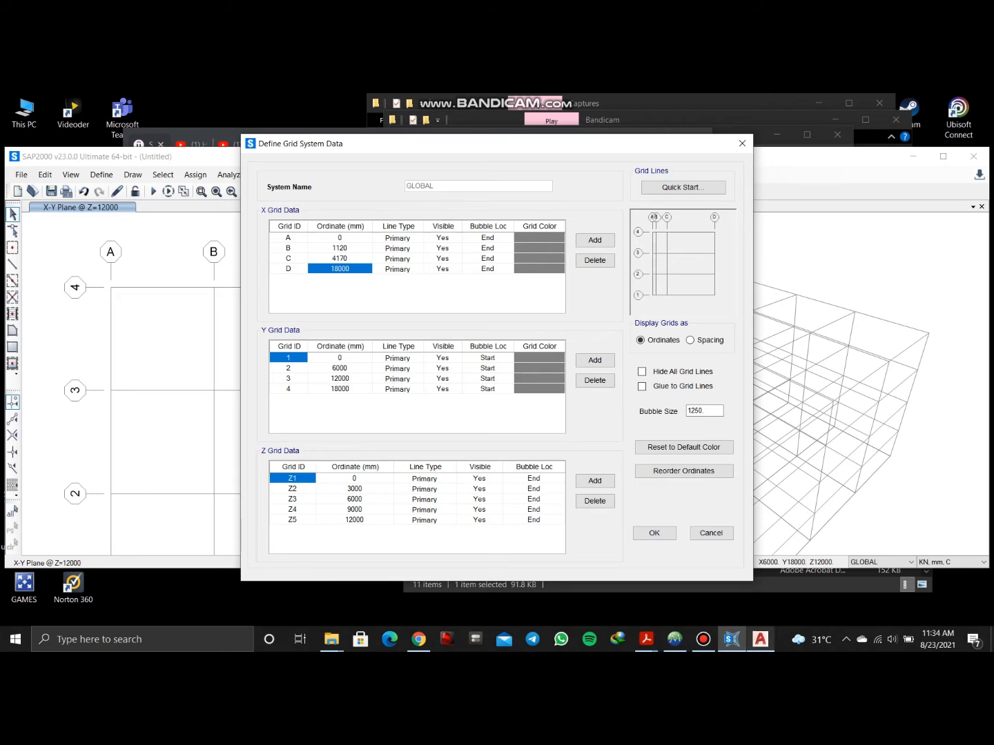
Measure the distance between the outermost lower columns in AutoCAD and set X grid line D's ordinate to 7400 mm in SAP2000
{"action": "left_click", "coordinate": [760, 640]}
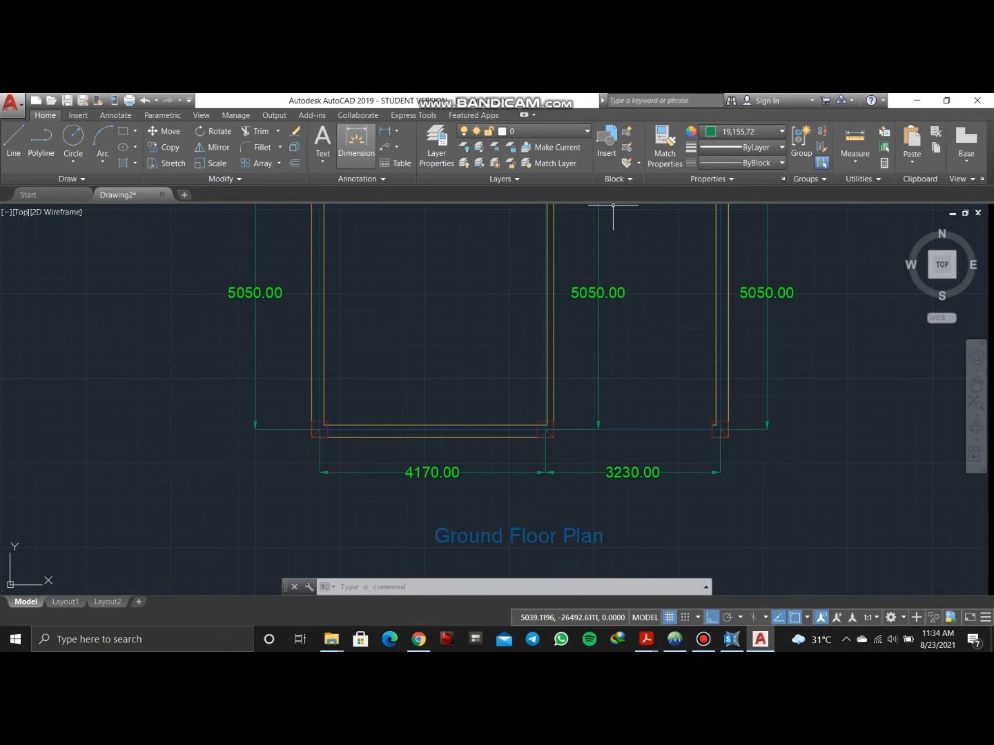
{"action": "left_click", "coordinate": [357, 141]}
{"action": "left_click", "coordinate": [317, 430]}
{"action": "left_click", "coordinate": [717, 430]}
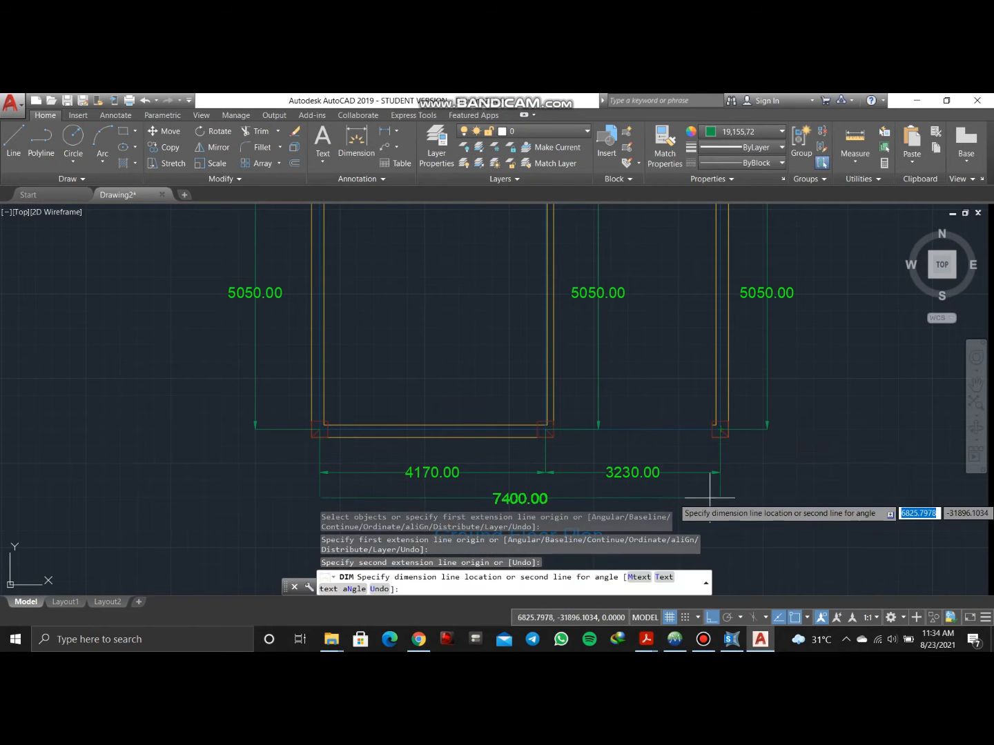
{"action": "key", "text": "Escape"}
{"action": "left_click", "coordinate": [731, 639]}
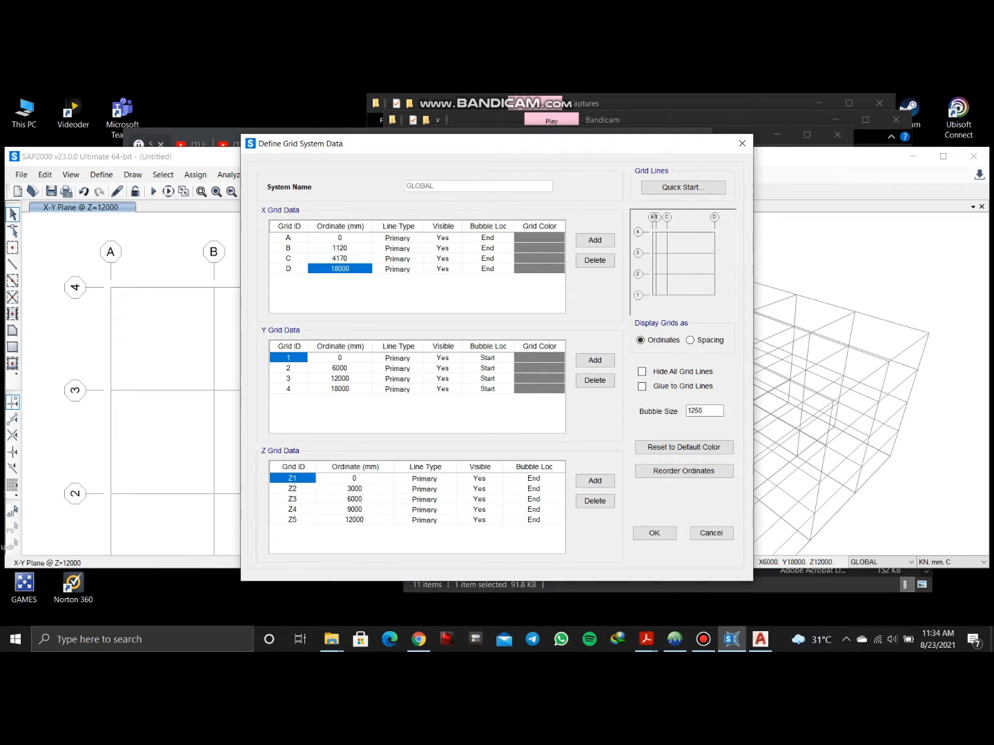
{"action": "type", "text": "7400"}
{"action": "key", "text": "Return"}
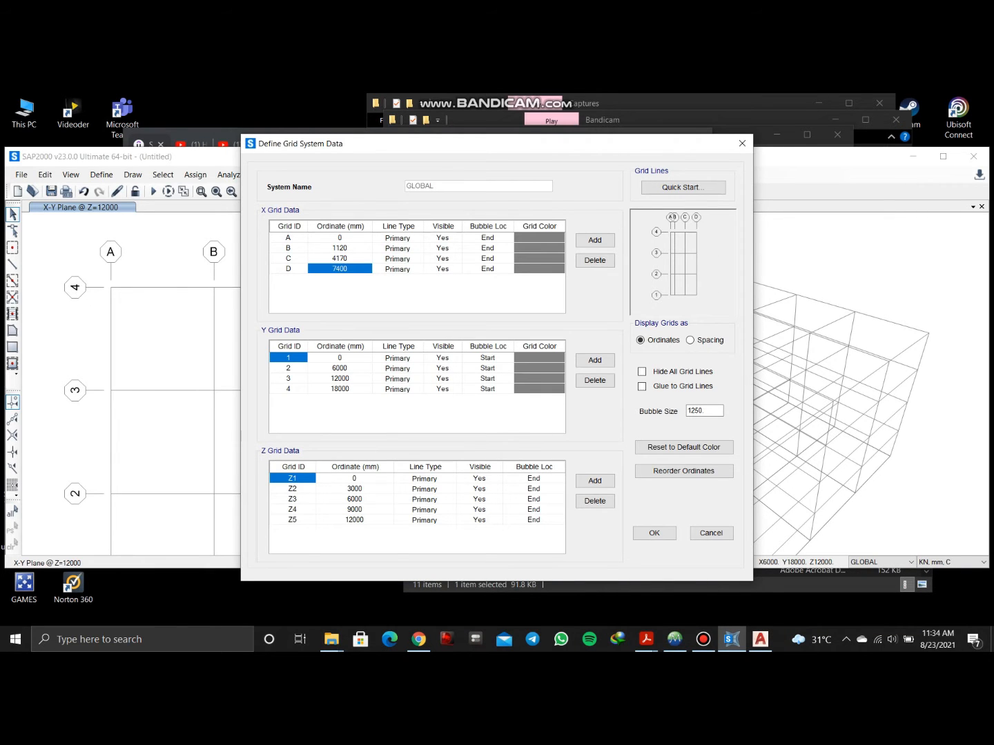
Check the lower bay depth on the AutoCAD ground floor plan and set Y grid line 2's ordinate to 5050 mm in SAP2000
{"action": "left_click", "coordinate": [760, 640]}
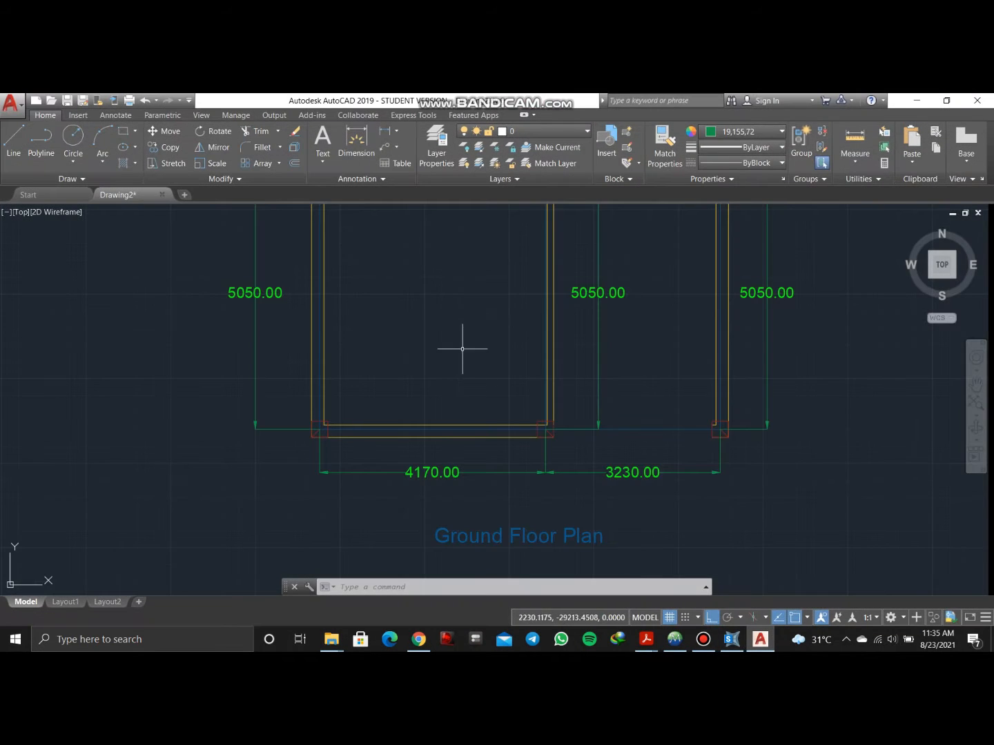
{"action": "scroll", "coordinate": [419, 433], "scroll_direction": "down", "scroll_amount": 3}
{"action": "scroll", "coordinate": [382, 394], "scroll_direction": "up", "scroll_amount": 5}
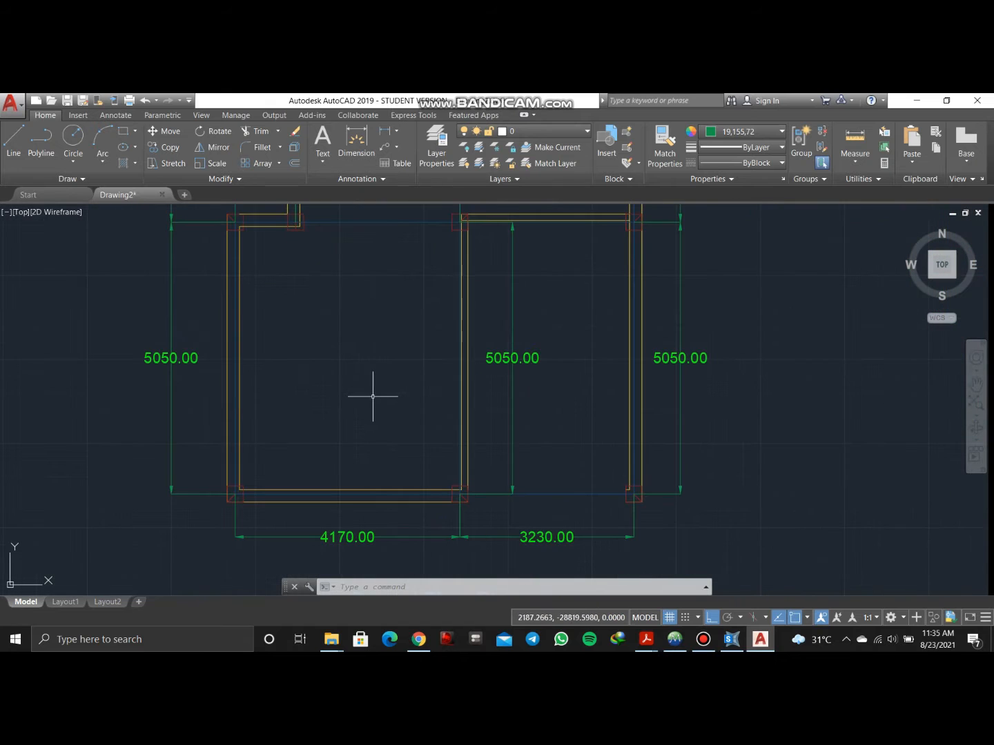
{"action": "mouse_move", "coordinate": [345, 284]}
{"action": "middle_mouse_down"}
{"action": "mouse_move", "coordinate": [352, 298]}
{"action": "mouse_move", "coordinate": [483, 324]}
{"action": "middle_mouse_up"}
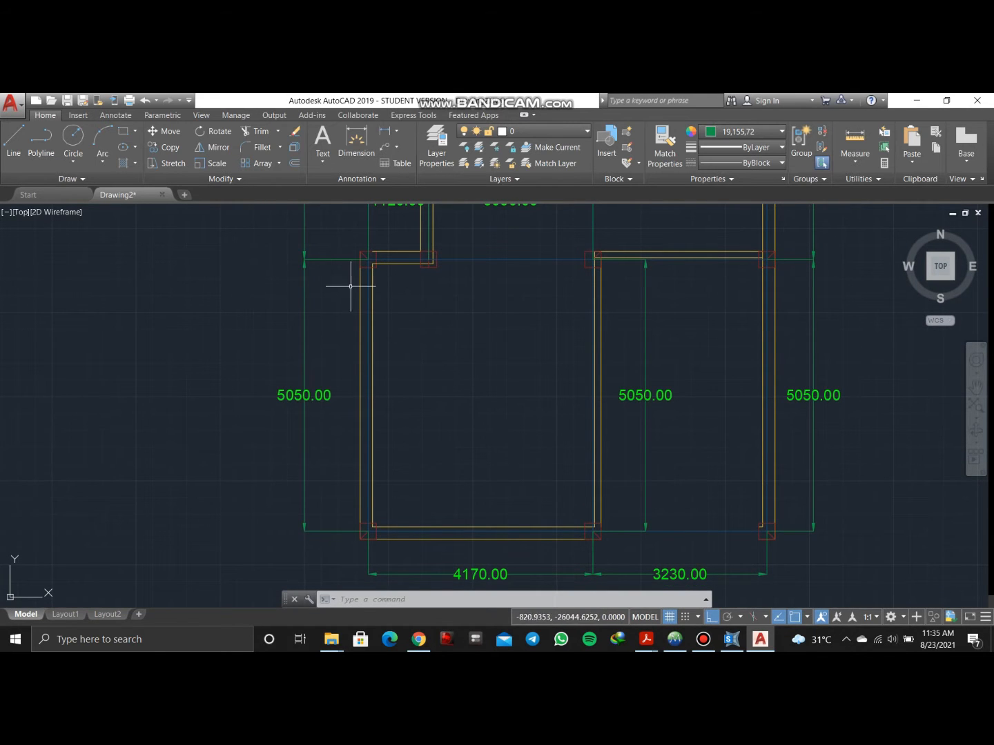
{"action": "left_click", "coordinate": [732, 640]}
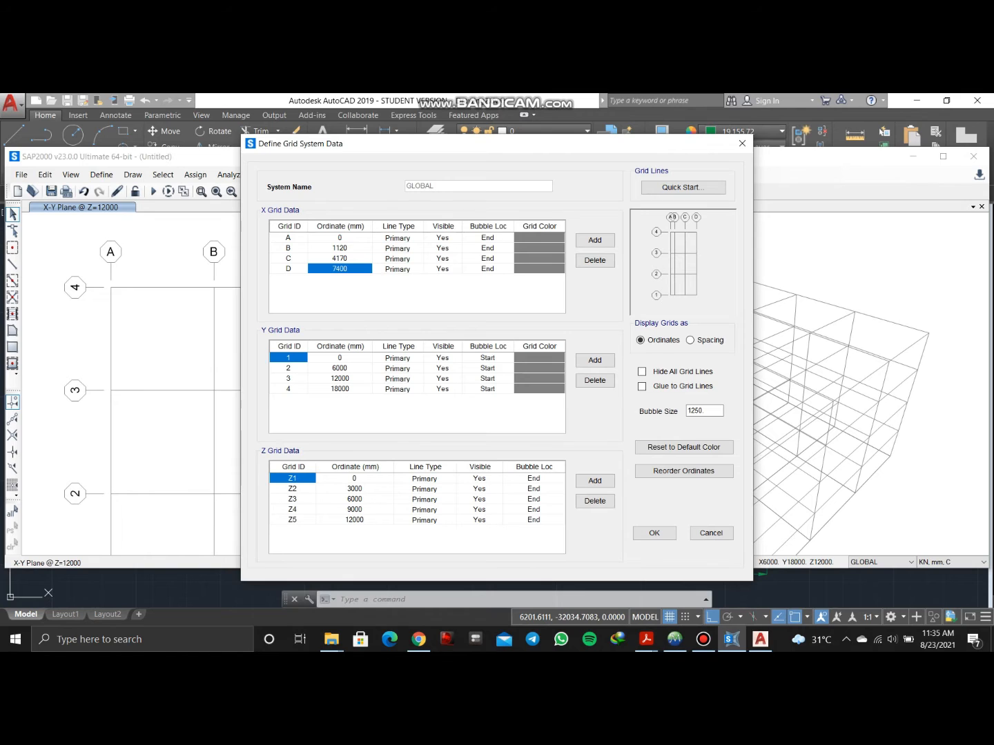
{"action": "left_click", "coordinate": [340, 368]}
{"action": "left_click", "coordinate": [339, 368]}
{"action": "left_click", "coordinate": [339, 368]}
{"action": "double_click", "coordinate": [340, 369]}
{"action": "type", "text": "5050"}
{"action": "key", "text": "Return"}
Measure from the front columns to the third column row in AutoCAD and set Y grid line 3's ordinate to 7350 mm in SAP2000
{"action": "left_click", "coordinate": [760, 640]}
{"action": "middle_click_drag", "start_coordinate": [419, 350], "coordinate": [415, 449]}
{"action": "scroll", "coordinate": [415, 448], "scroll_direction": "down", "scroll_amount": 2}
{"action": "left_click", "coordinate": [357, 143]}
{"action": "scroll", "coordinate": [382, 557], "scroll_direction": "up", "scroll_amount": 3}
{"action": "left_click", "coordinate": [383, 557]}
{"action": "scroll", "coordinate": [383, 556], "scroll_direction": "down", "scroll_amount": 3}
{"action": "middle_click_drag", "start_coordinate": [392, 357], "coordinate": [410, 493]}
{"action": "scroll", "coordinate": [410, 493], "scroll_direction": "up", "scroll_amount": 2}
{"action": "left_click", "coordinate": [397, 383]}
{"action": "scroll", "coordinate": [205, 368], "scroll_direction": "down", "scroll_amount": 4}
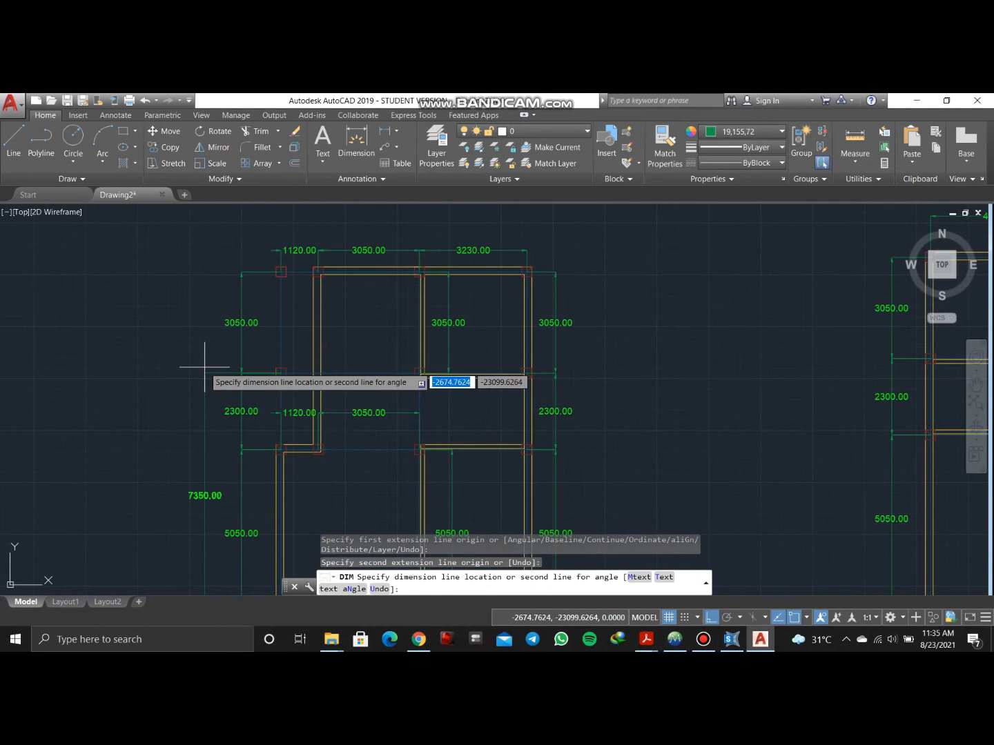
{"action": "key", "text": "Escape"}
{"action": "left_click", "coordinate": [731, 639]}
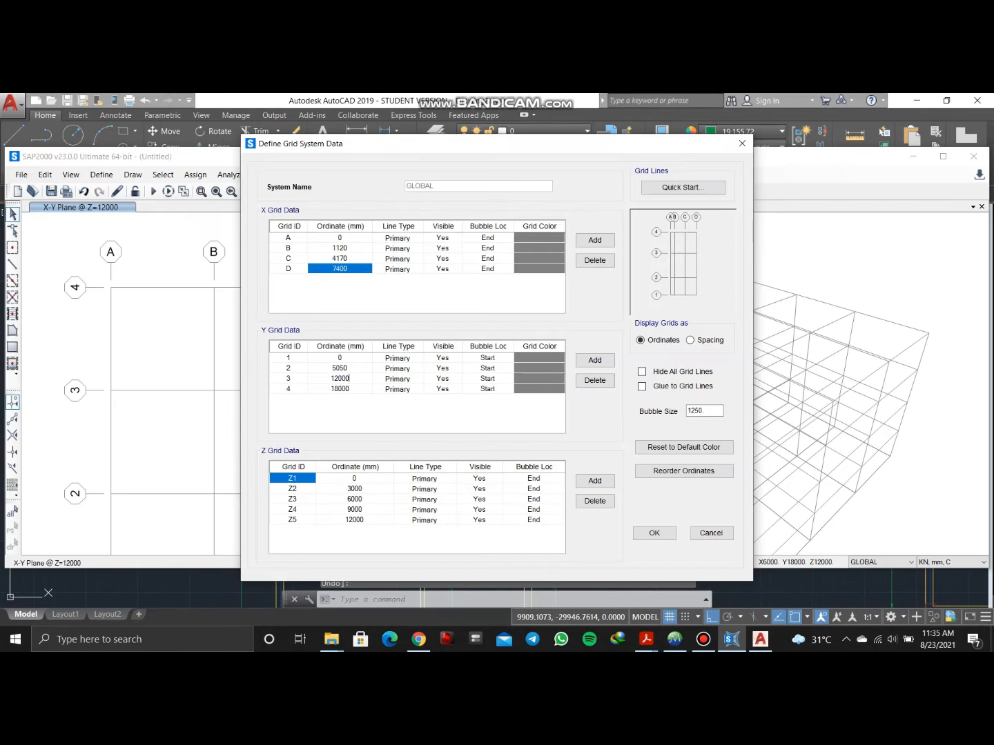
{"action": "key", "text": "Return"}
Measure the full column-to-column depth of the ground floor plan in AutoCAD and set Y grid line 4's ordinate to 10400 mm in SAP2000
{"action": "left_click", "coordinate": [731, 639]}
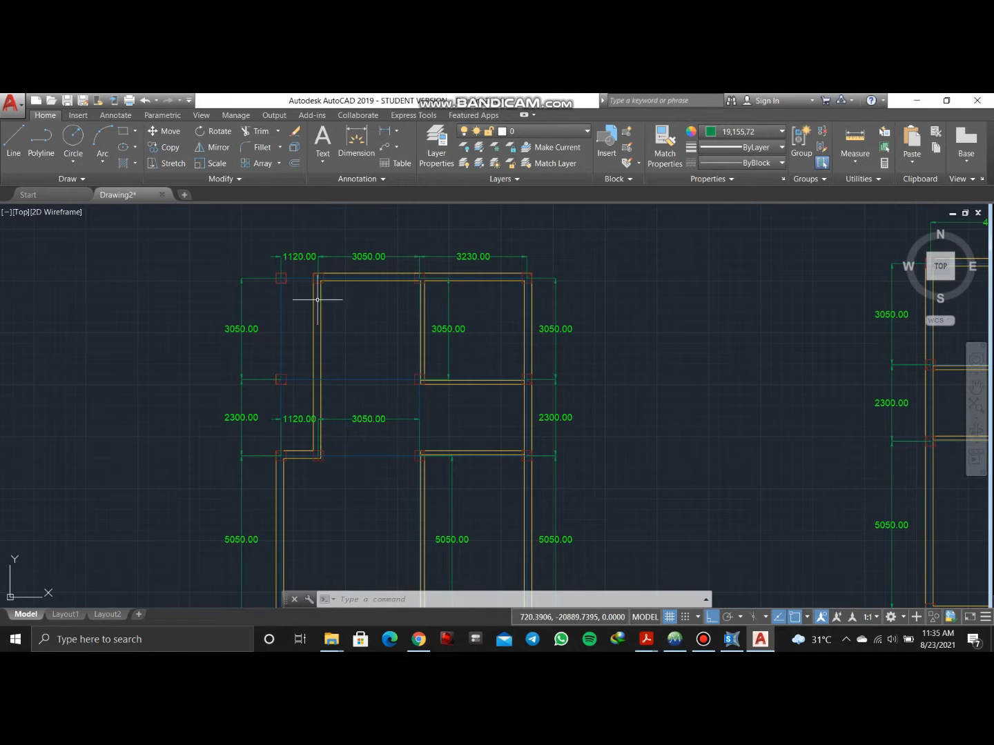
{"action": "middle_click_drag", "start_coordinate": [318, 300], "coordinate": [362, 236]}
{"action": "left_click", "coordinate": [356, 143]}
{"action": "scroll", "coordinate": [422, 448], "scroll_direction": "down", "scroll_amount": 5}
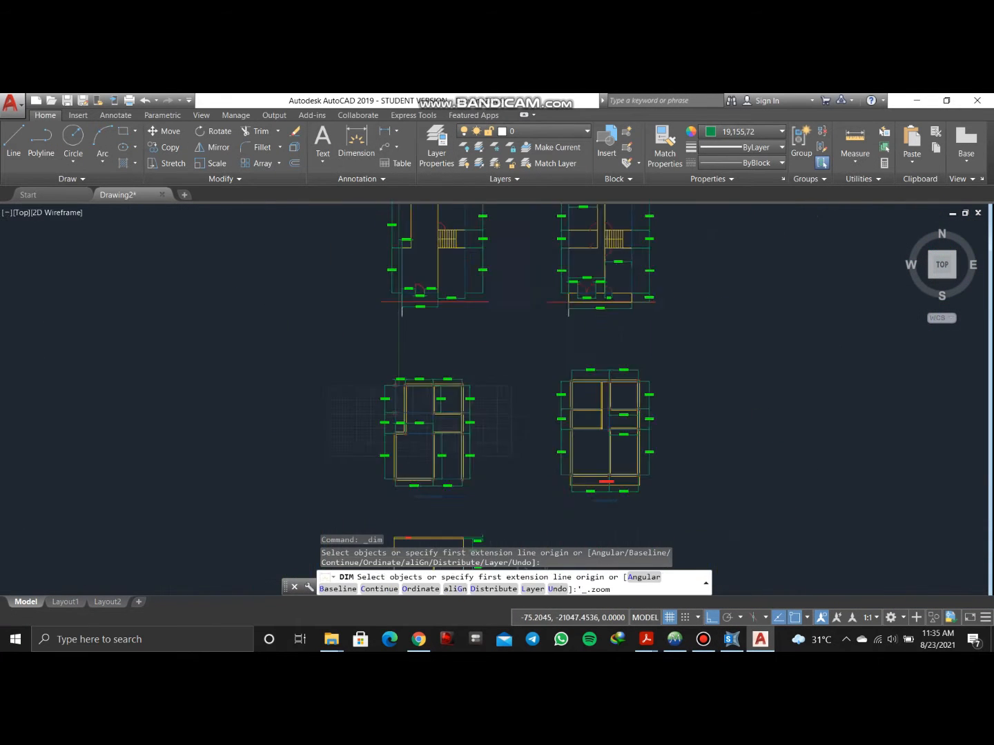
{"action": "scroll", "coordinate": [397, 409], "scroll_direction": "up", "scroll_amount": 10}
{"action": "middle_click_drag", "start_coordinate": [382, 318], "coordinate": [415, 419]}
{"action": "left_click", "coordinate": [415, 283]}
{"action": "scroll", "coordinate": [414, 284], "scroll_direction": "down", "scroll_amount": 8}
{"action": "scroll", "coordinate": [412, 454], "scroll_direction": "up", "scroll_amount": 10}
{"action": "left_click", "coordinate": [444, 311]}
{"action": "scroll", "coordinate": [444, 312], "scroll_direction": "down", "scroll_amount": 4}
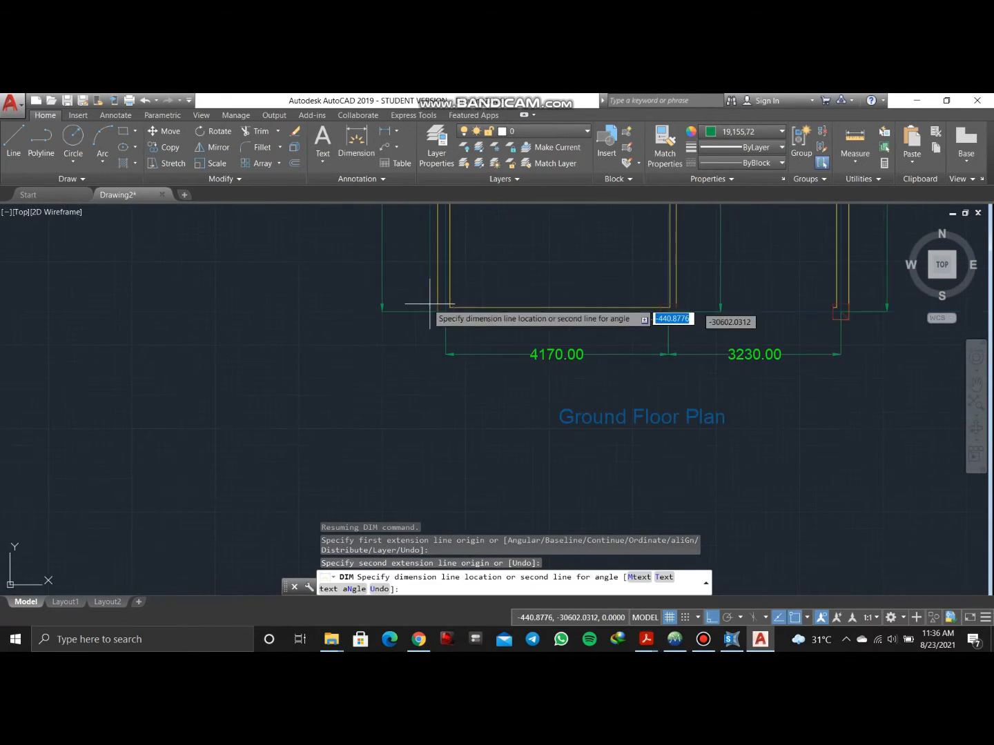
{"action": "middle_click_drag", "start_coordinate": [399, 289], "coordinate": [386, 500]}
{"action": "key", "text": "Escape"}
{"action": "left_click", "coordinate": [731, 640]}
{"action": "left_click", "coordinate": [340, 389]}
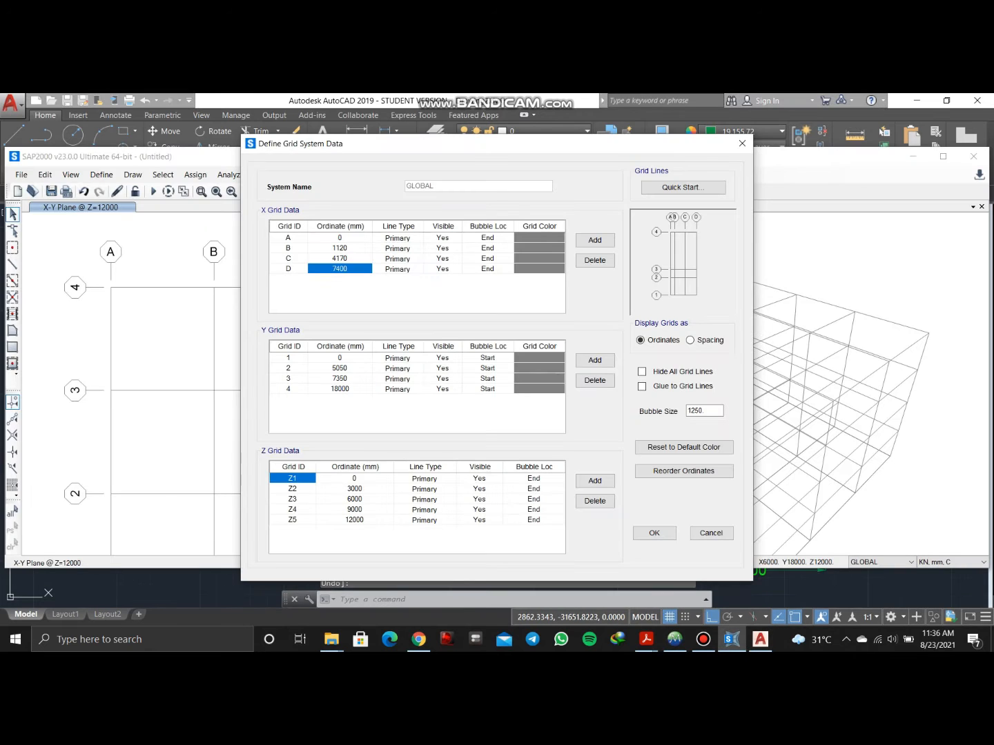
{"action": "key", "text": "Return"}
Check the garage storey height on the AutoCAD section and set Z grid level Z2's ordinate to 2750 mm in SAP2000
{"action": "key", "text": "alt+Tab"}
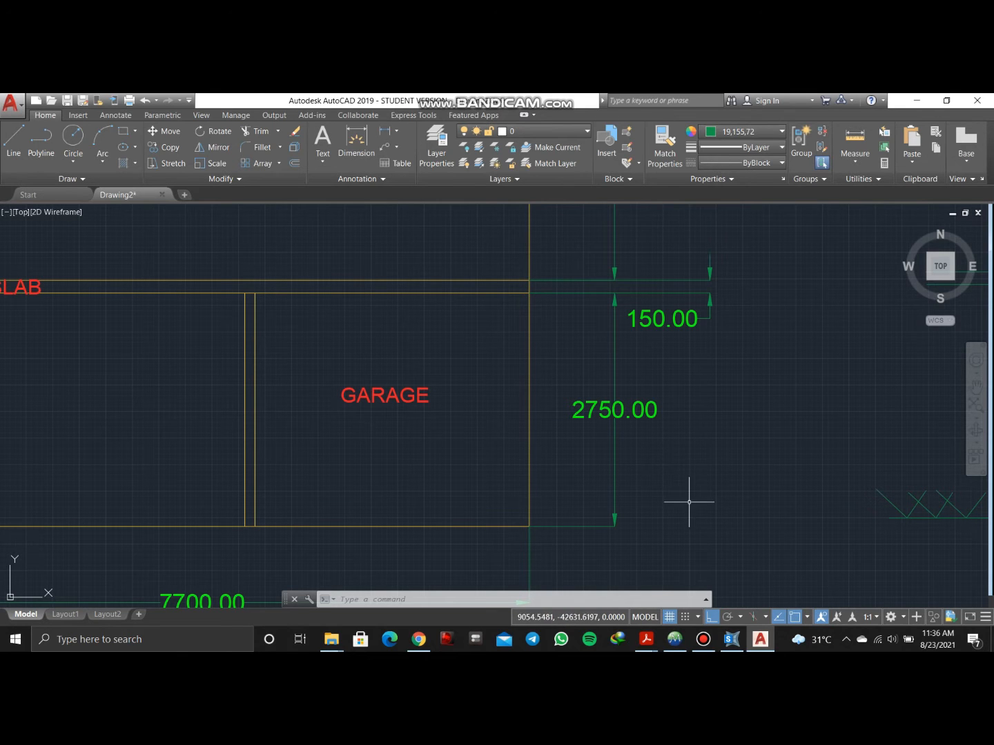
{"action": "left_click", "coordinate": [731, 639]}
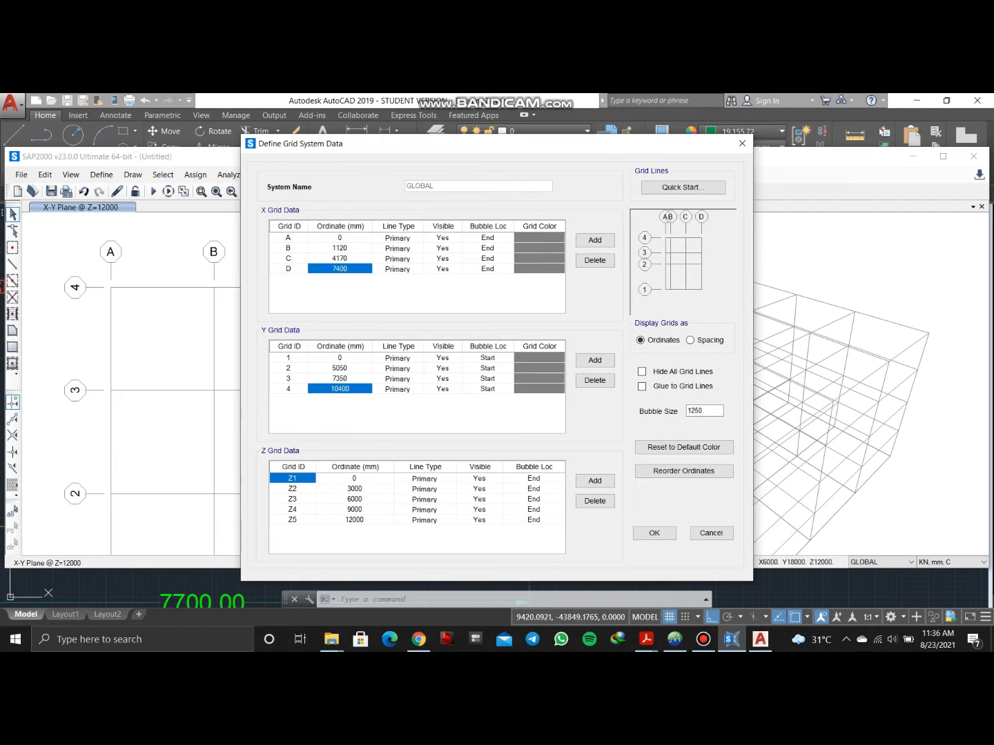
{"action": "left_click", "coordinate": [354, 479]}
{"action": "left_click", "coordinate": [355, 488]}
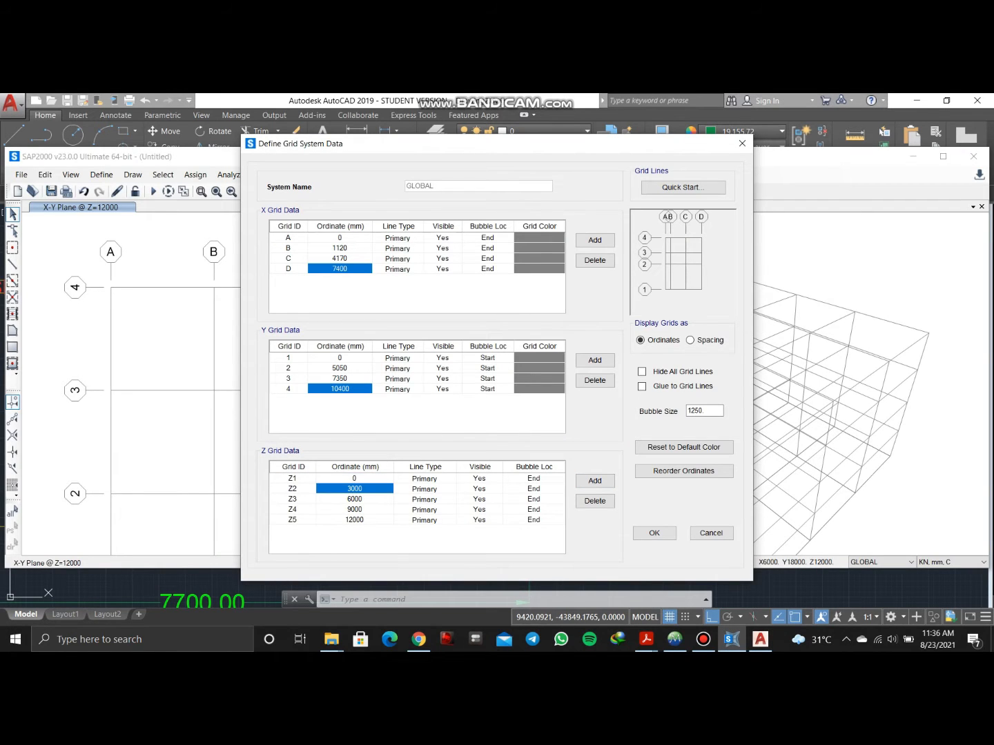
{"action": "left_click", "coordinate": [355, 488]}
{"action": "type", "text": "2750"}
{"action": "key", "text": "Return"}
Measure the height from the ground line to the top of the upper storey in AutoCAD and set level Z3's ordinate to 5650 mm in SAP2000
{"action": "left_click", "coordinate": [760, 639]}
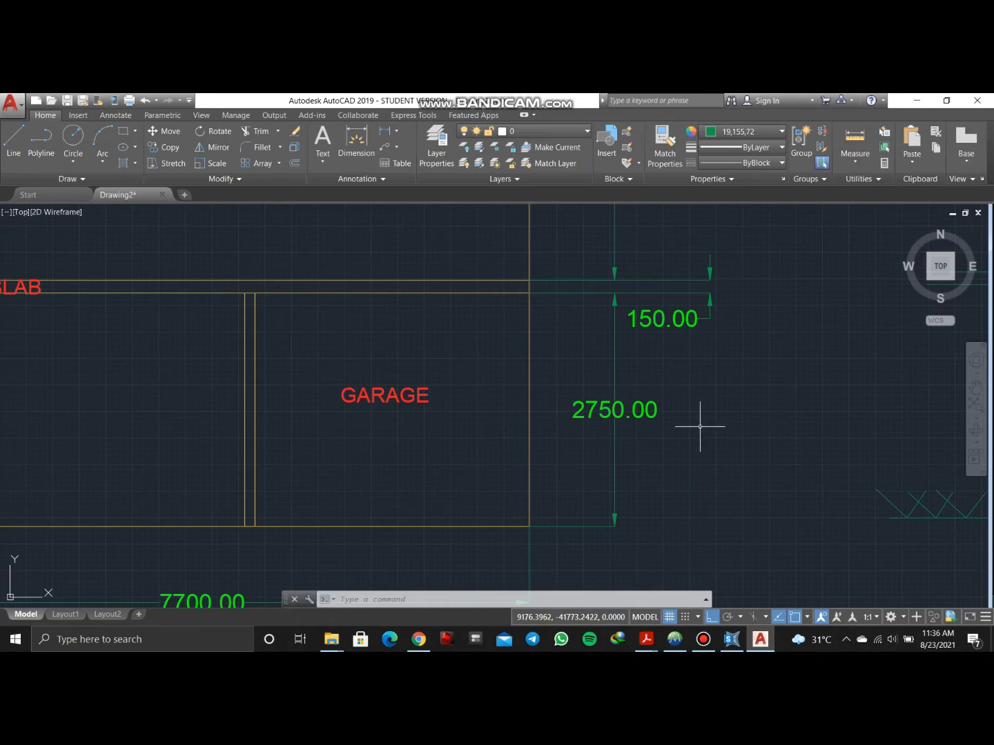
{"action": "scroll", "coordinate": [700, 426], "scroll_direction": "down", "scroll_amount": 4}
{"action": "left_click", "coordinate": [357, 141]}
{"action": "scroll", "coordinate": [633, 469], "scroll_direction": "up", "scroll_amount": 2}
{"action": "left_click", "coordinate": [636, 470]}
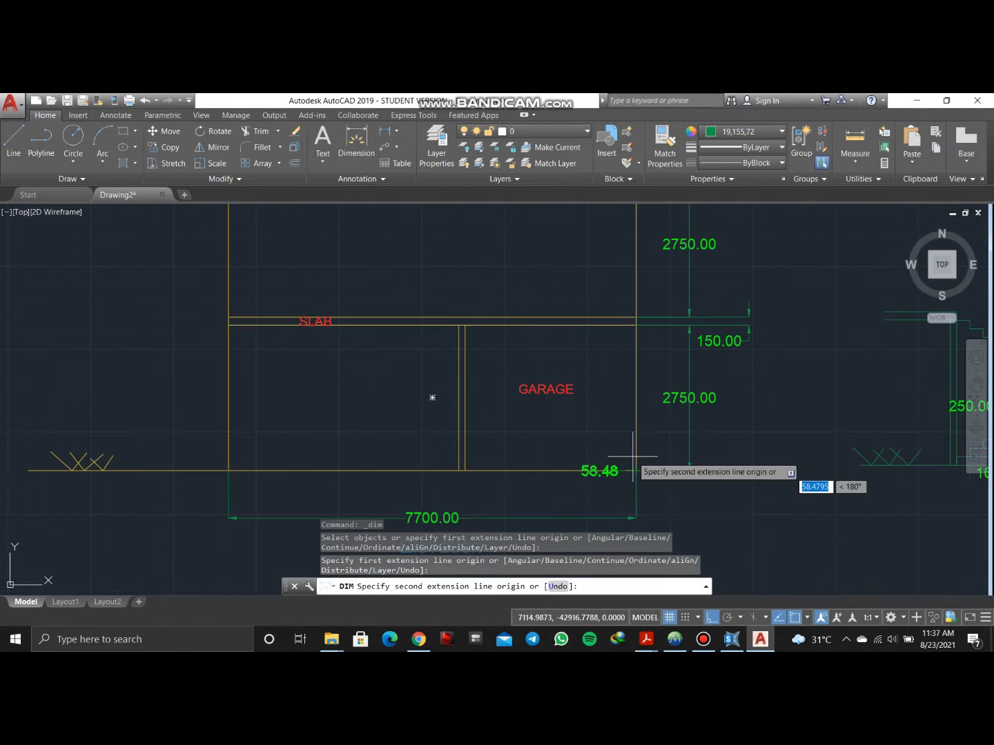
{"action": "middle_click_drag", "start_coordinate": [633, 332], "coordinate": [612, 443]}
{"action": "left_click", "coordinate": [616, 283]}
{"action": "left_click", "coordinate": [805, 283]}
{"action": "left_click", "coordinate": [732, 638]}
{"action": "type", "text": "5650"}
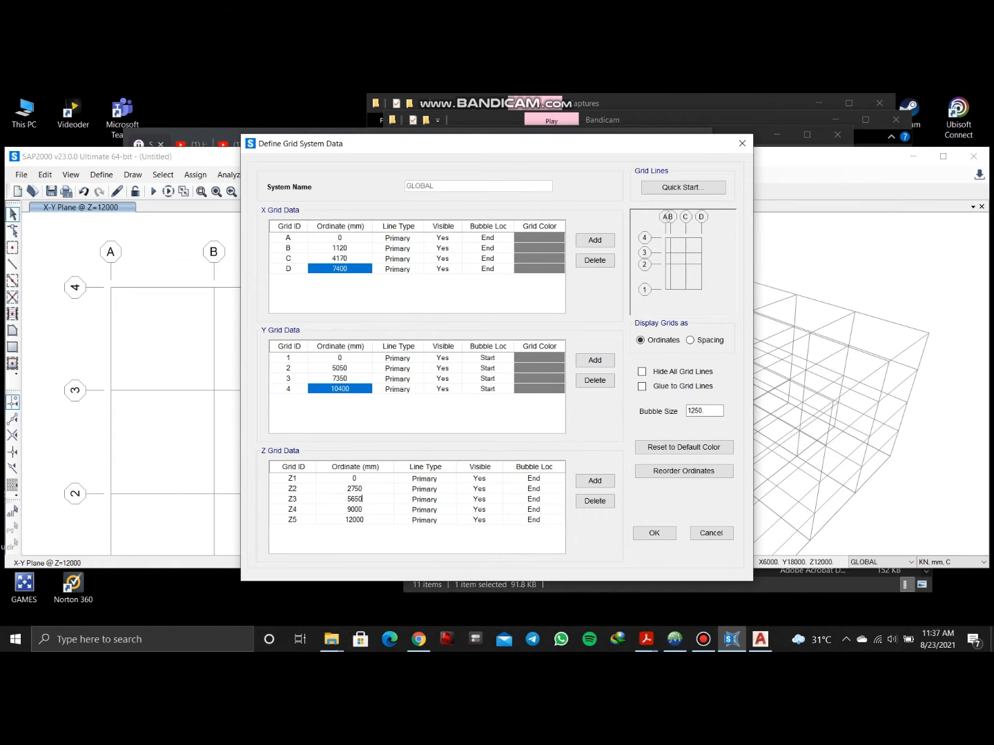
{"action": "key", "text": "Return"}
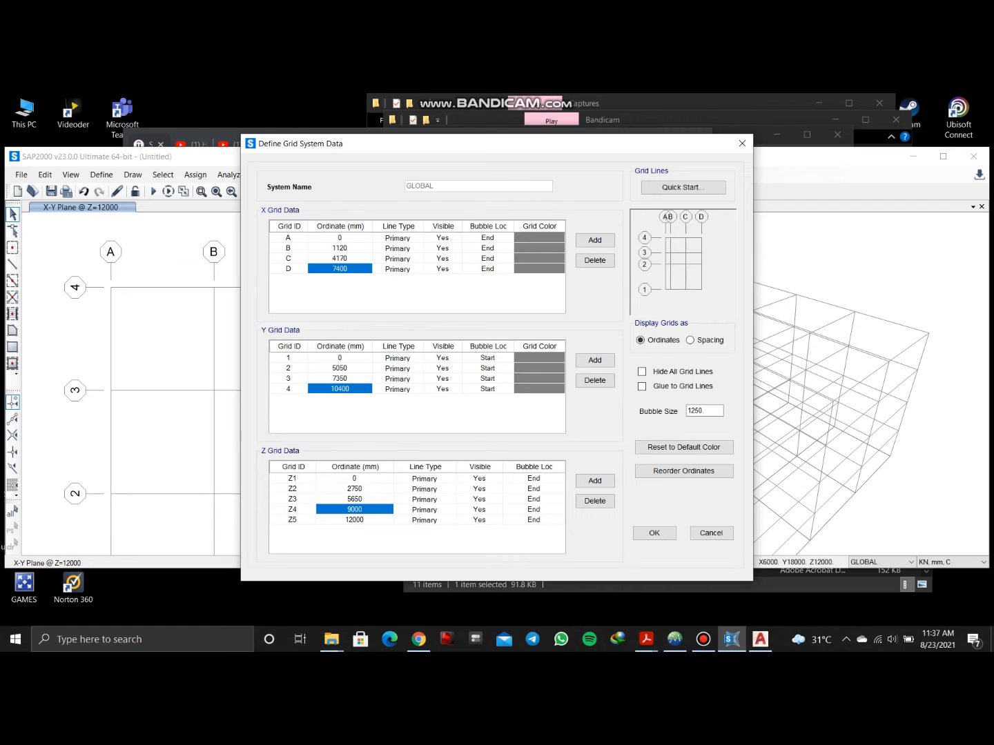
Delete grid levels Z4 and Z5, apply the grid system data, and show the X-Y plane at Z=0 in the plan view
{"action": "key", "text": "Return"}
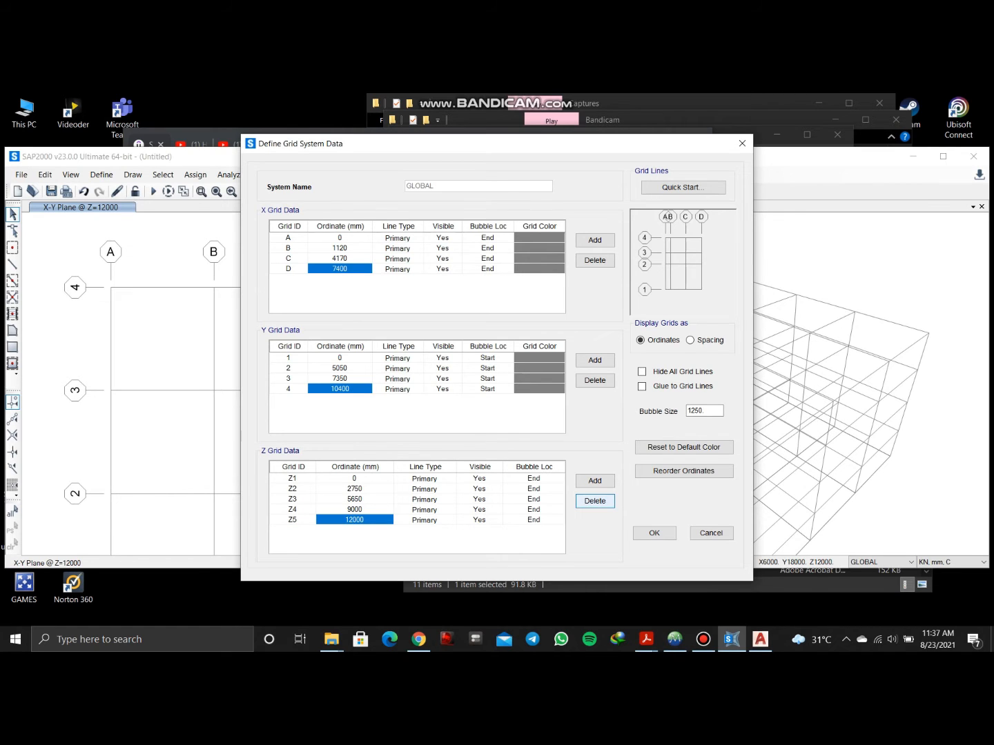
{"action": "left_click", "coordinate": [594, 501]}
{"action": "left_click", "coordinate": [595, 501]}
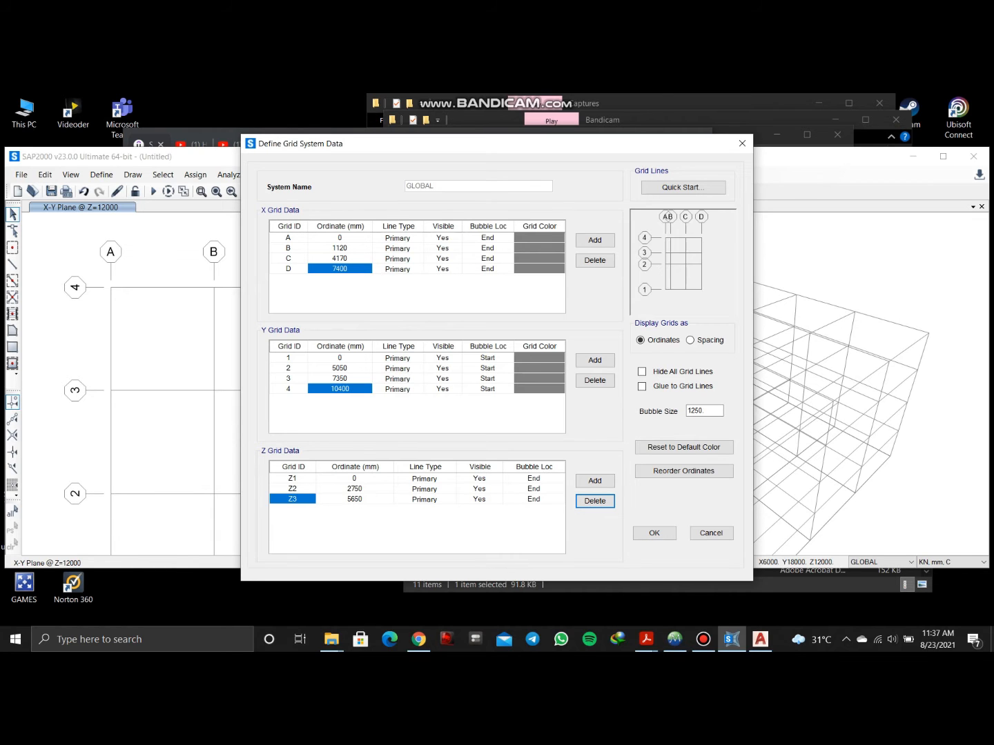
{"action": "left_click", "coordinate": [655, 533]}
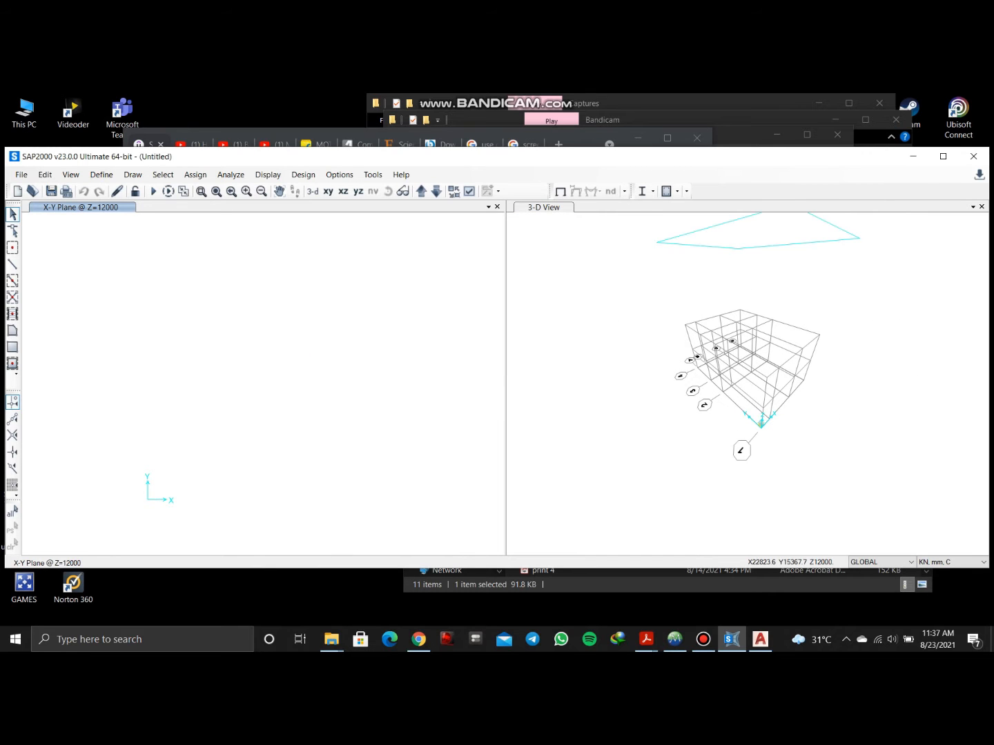
{"action": "left_click", "coordinate": [328, 191]}
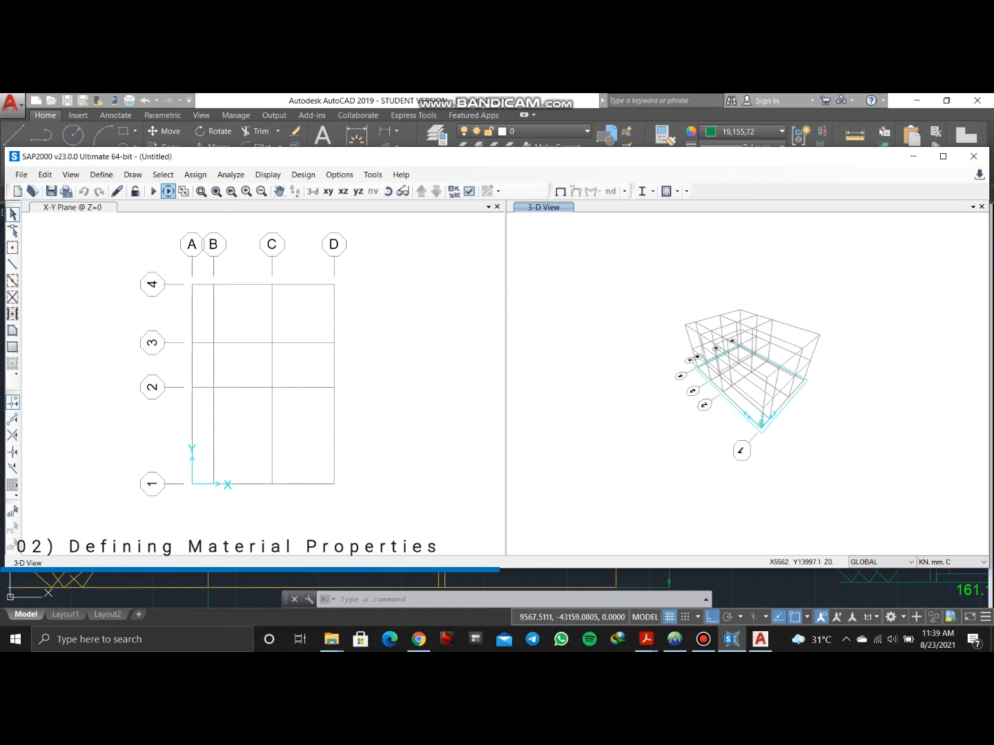
Open the material definitions and look over the existing Fe345 and M30 materials
{"action": "left_click", "coordinate": [102, 175]}
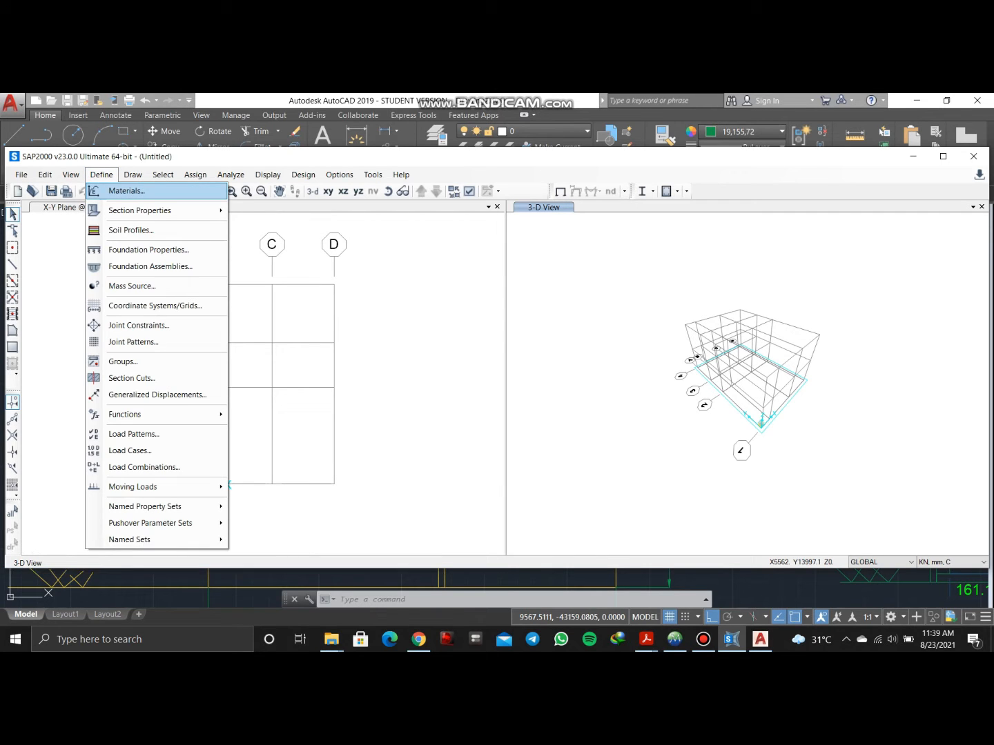
{"action": "key", "text": "Return"}
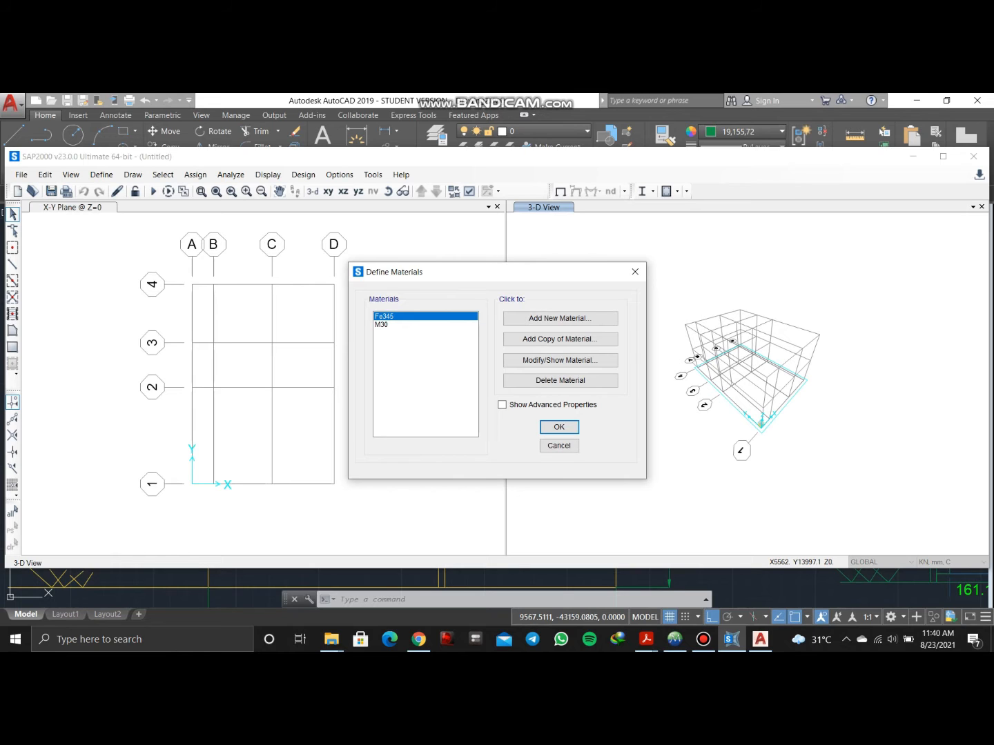
{"action": "left_click", "coordinate": [407, 324]}
{"action": "left_click", "coordinate": [407, 316]}
{"action": "left_click", "coordinate": [407, 325]}
{"action": "left_click", "coordinate": [407, 316]}
{"action": "left_click", "coordinate": [407, 325]}
Add a new concrete material for the India region with the Indian standard and grade M20
{"action": "left_click", "coordinate": [560, 319]}
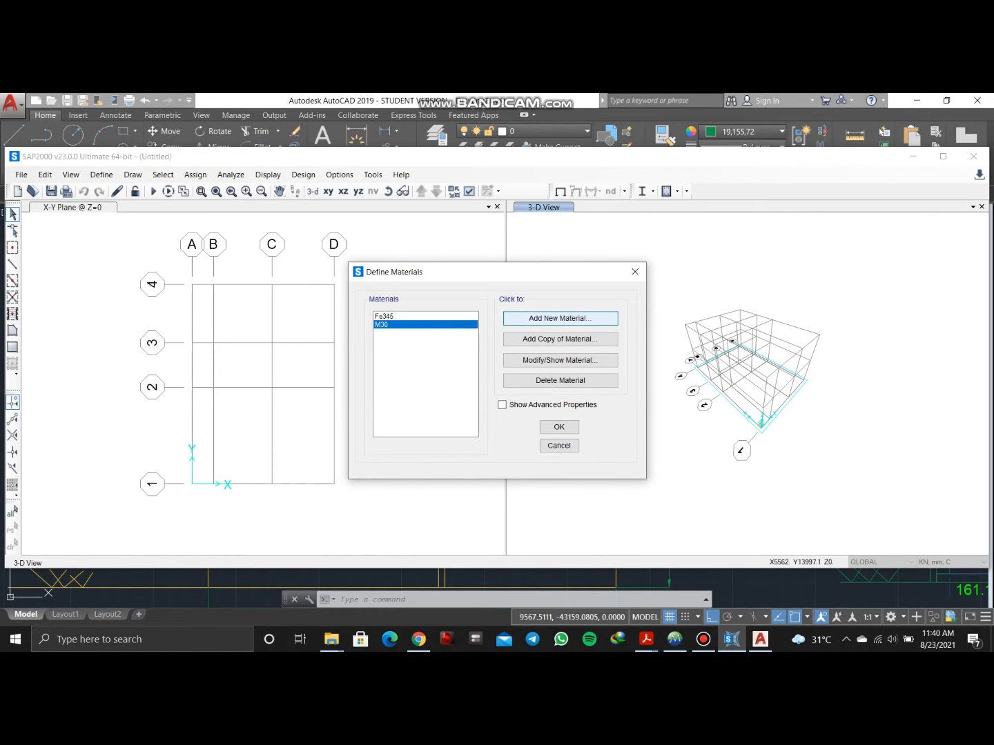
{"action": "left_click", "coordinate": [539, 335]}
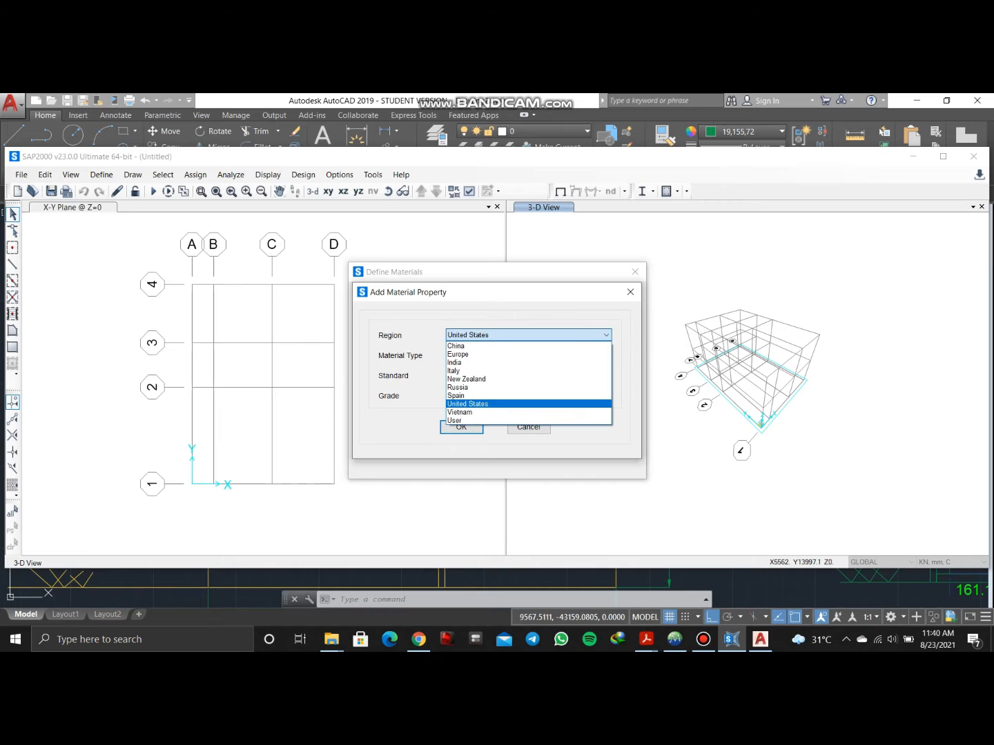
{"action": "left_click", "coordinate": [528, 363]}
{"action": "left_click", "coordinate": [528, 356]}
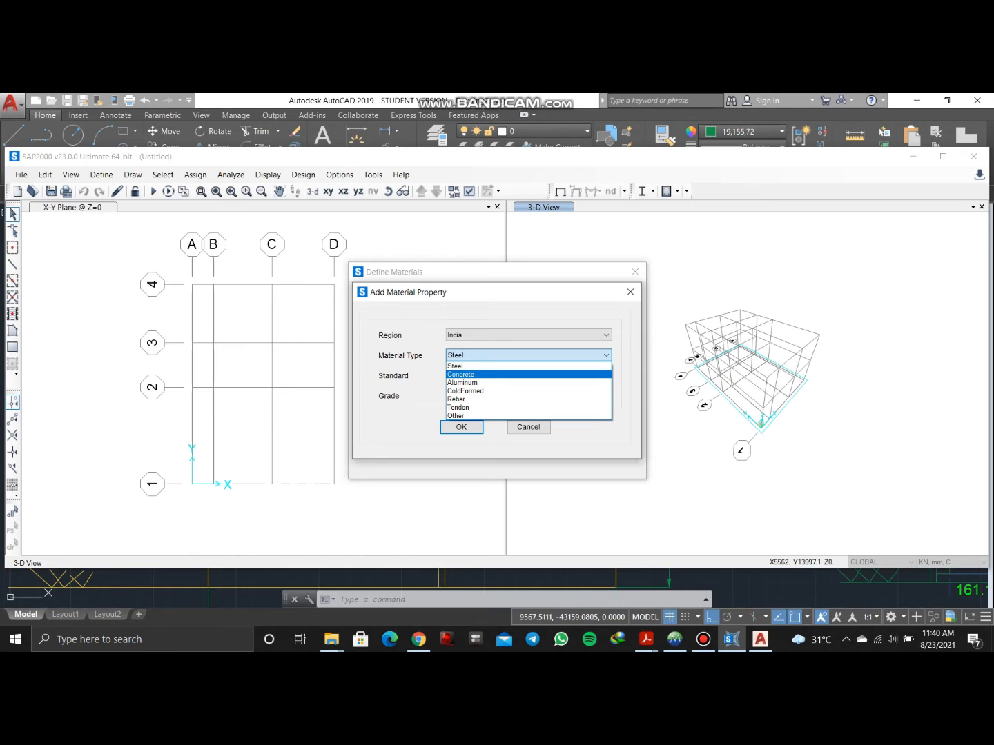
{"action": "left_click", "coordinate": [497, 375]}
{"action": "left_click", "coordinate": [497, 376]}
{"action": "left_click", "coordinate": [498, 386]}
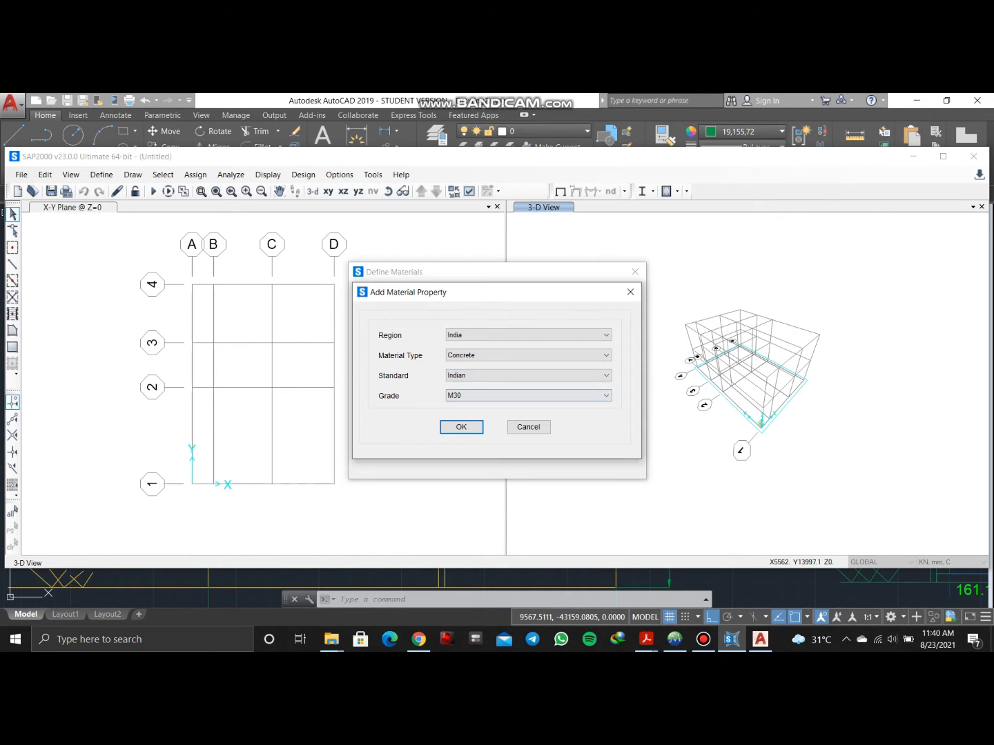
{"action": "left_click", "coordinate": [497, 396]}
{"action": "left_click", "coordinate": [497, 415]}
{"action": "left_click", "coordinate": [462, 427]}
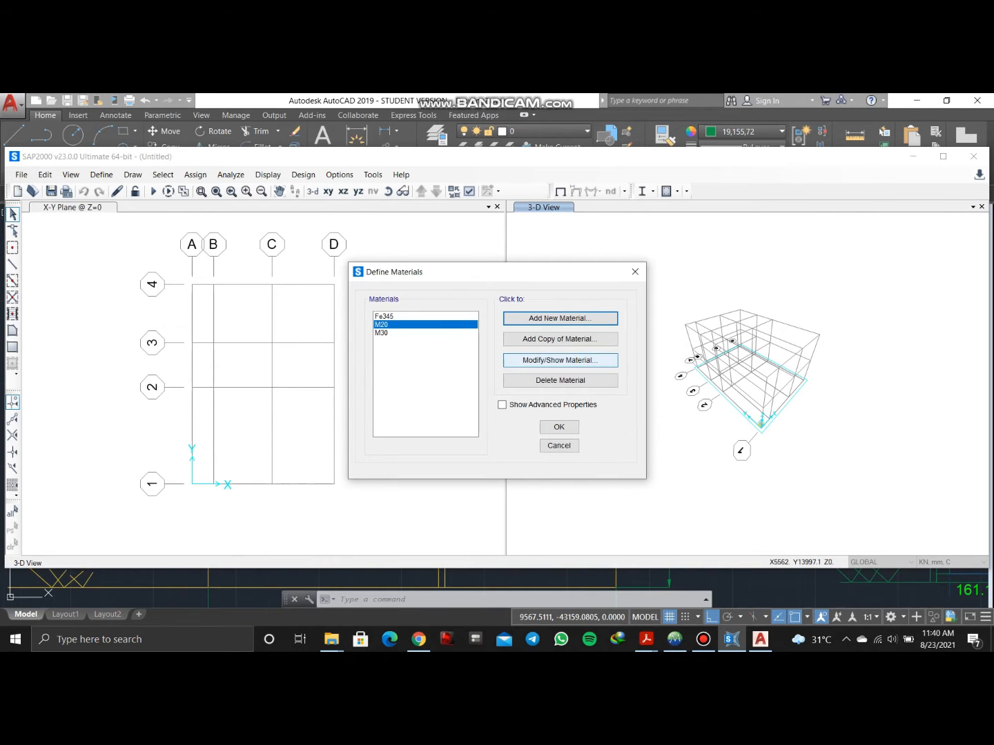
Review the M20 material's property data and accept the material definitions
{"action": "left_click", "coordinate": [560, 360]}
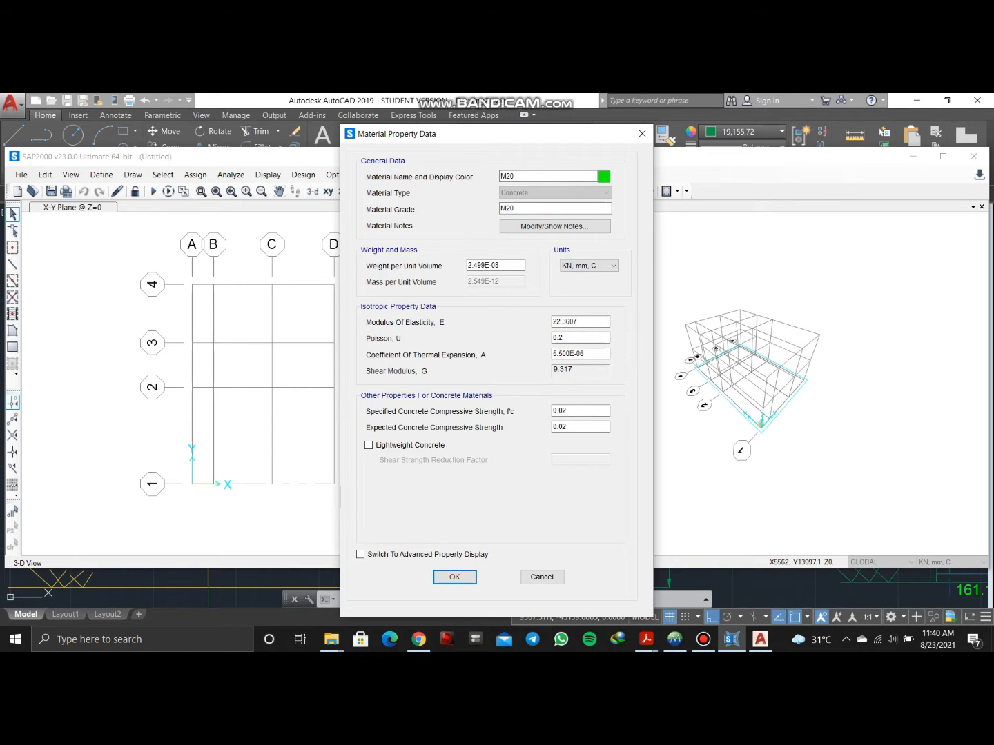
{"action": "left_click", "coordinate": [455, 577]}
{"action": "left_click", "coordinate": [559, 426]}
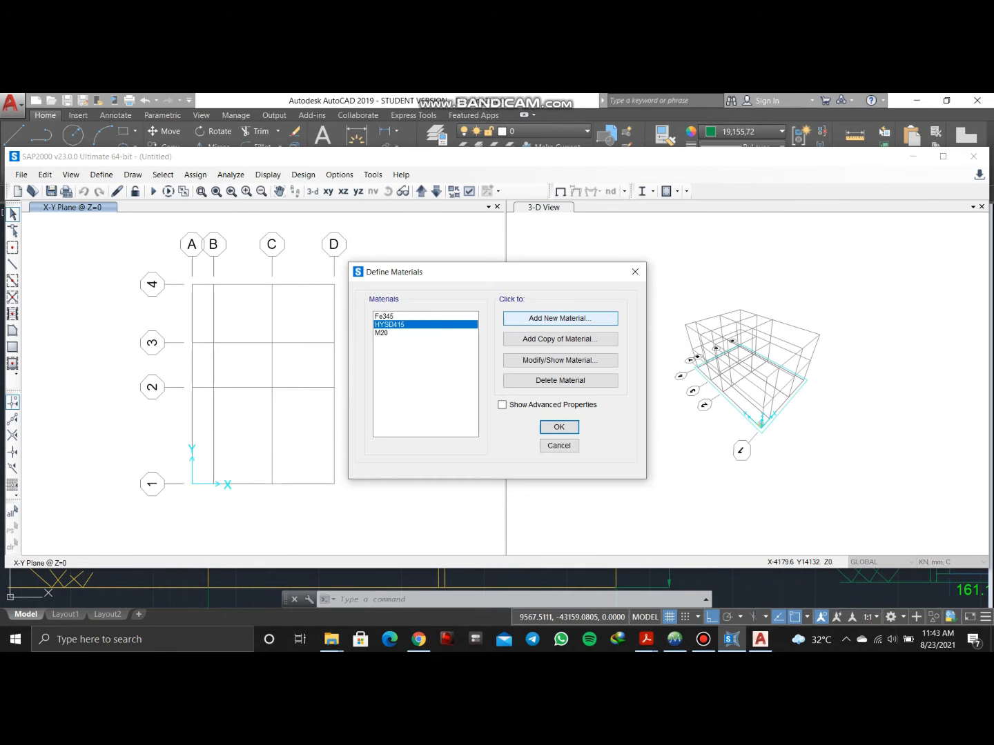
Add a rebar material for the India region with the Indian standard and HYSD Grade 500
{"action": "left_click", "coordinate": [560, 320]}
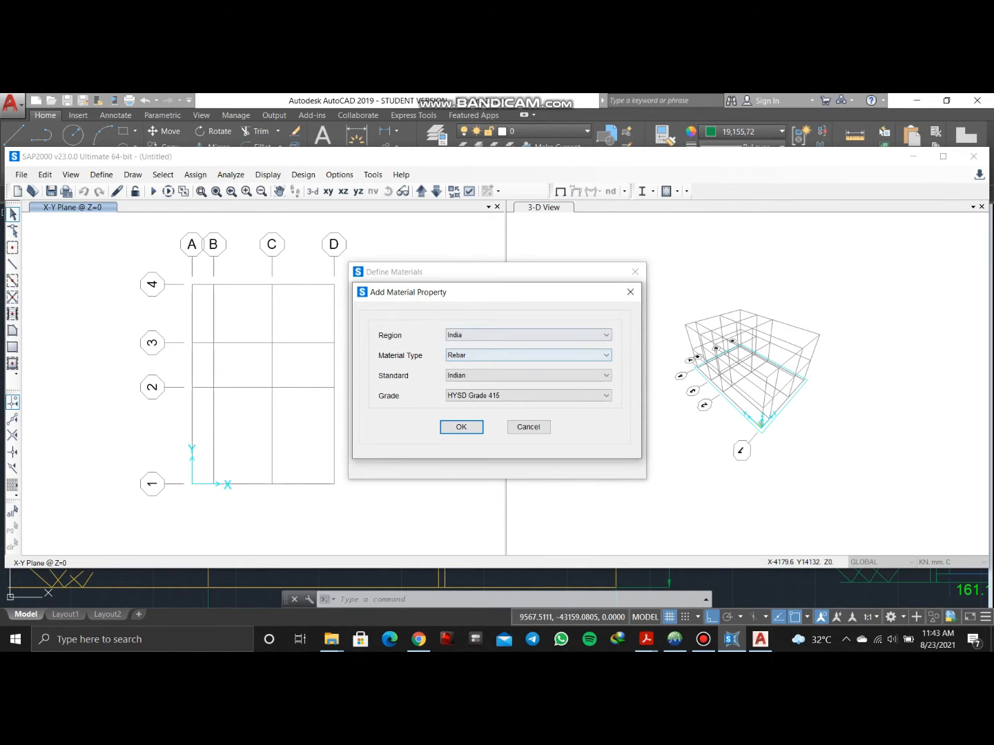
{"action": "left_click", "coordinate": [529, 357]}
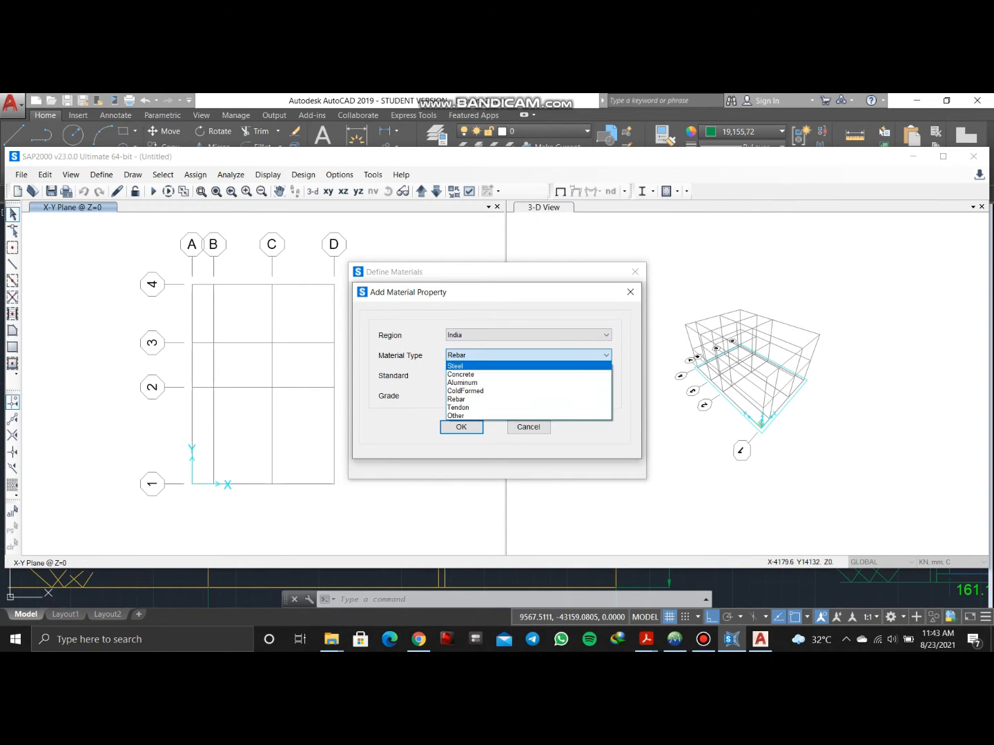
{"action": "left_click", "coordinate": [529, 399]}
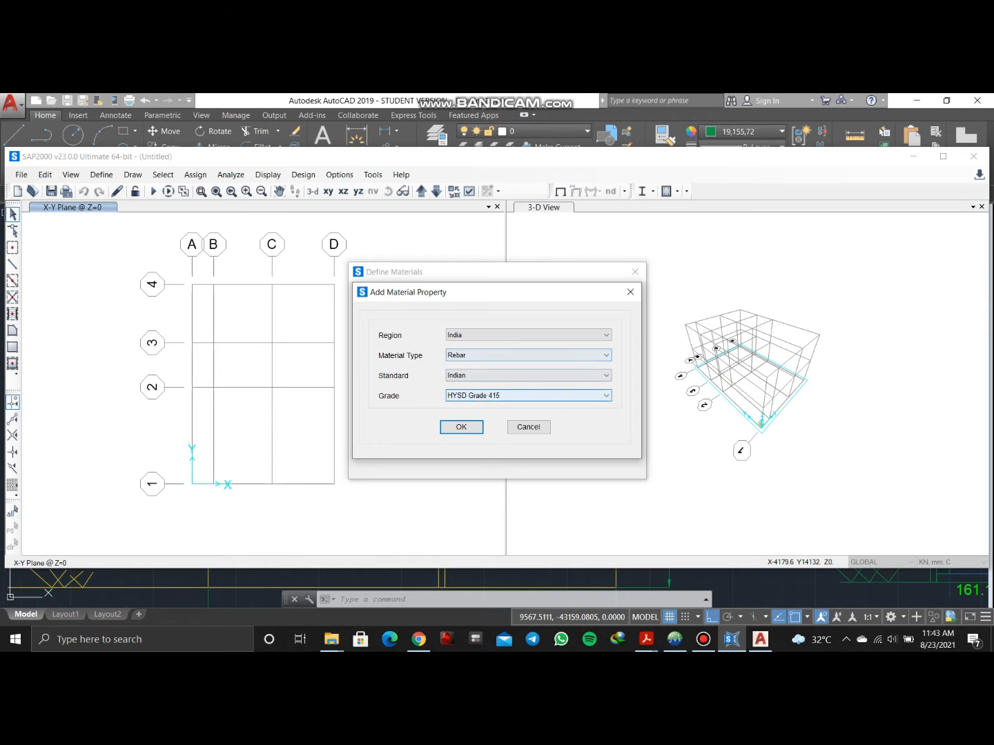
{"action": "left_click", "coordinate": [530, 395]}
{"action": "left_click", "coordinate": [483, 423]}
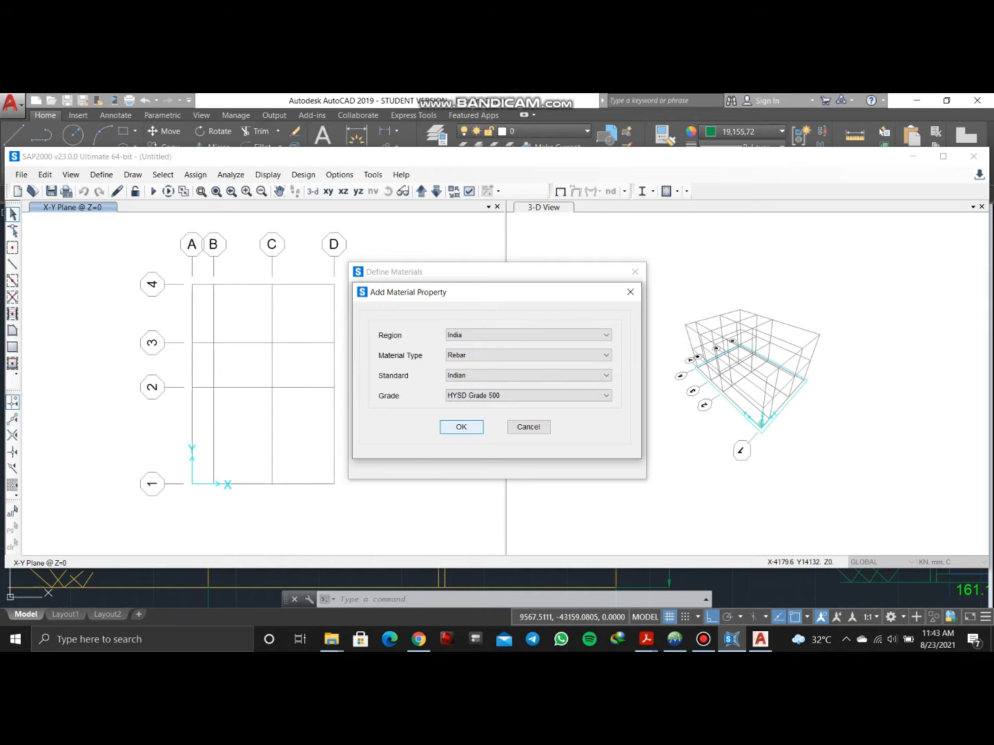
{"action": "left_click", "coordinate": [461, 426]}
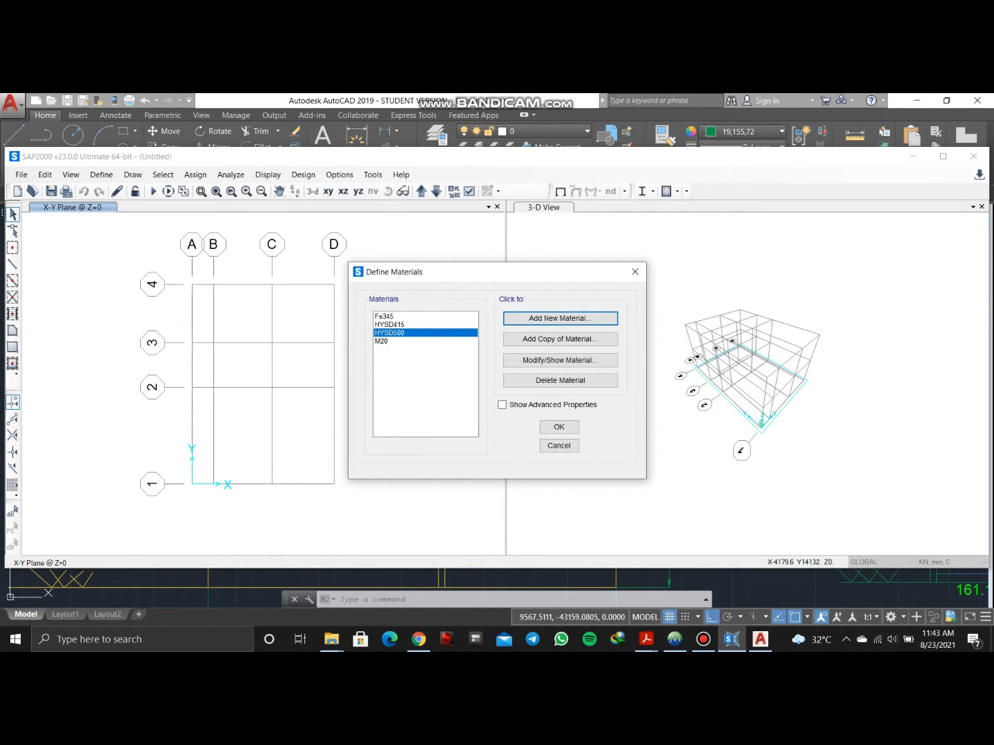
Rename the HYSD500 rebar material to Fe500 and accept the material definitions
{"action": "left_click", "coordinate": [559, 360]}
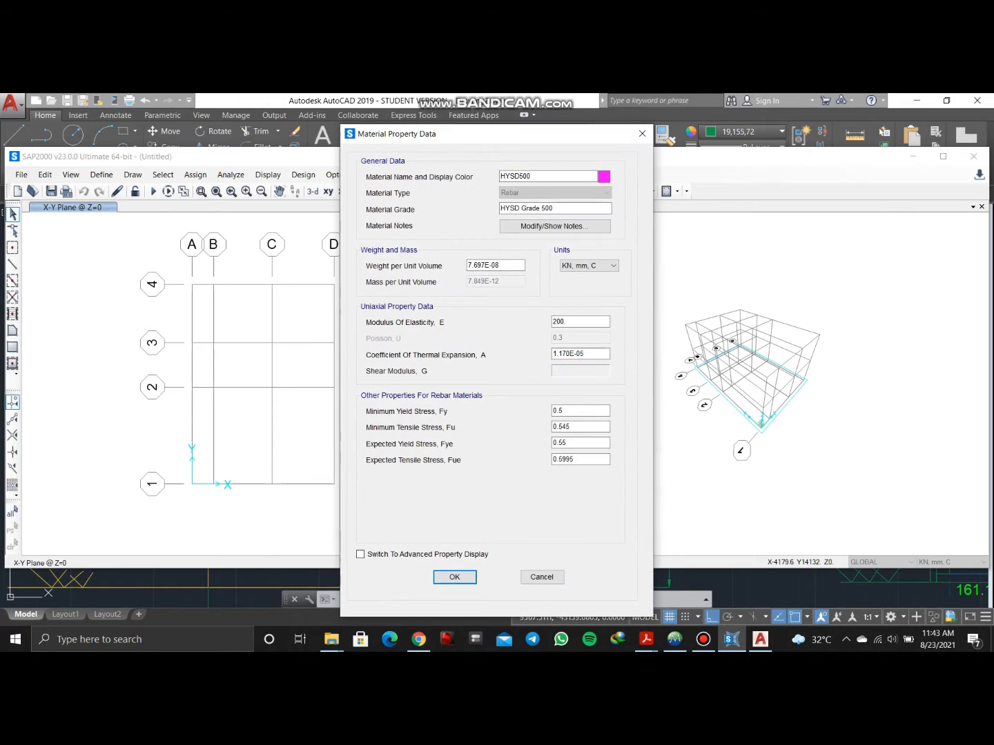
{"action": "left_click_drag", "start_coordinate": [520, 178], "coordinate": [501, 177]}
{"action": "type", "text": "Fe"}
{"action": "key", "text": "Return"}
{"action": "left_click", "coordinate": [559, 428]}
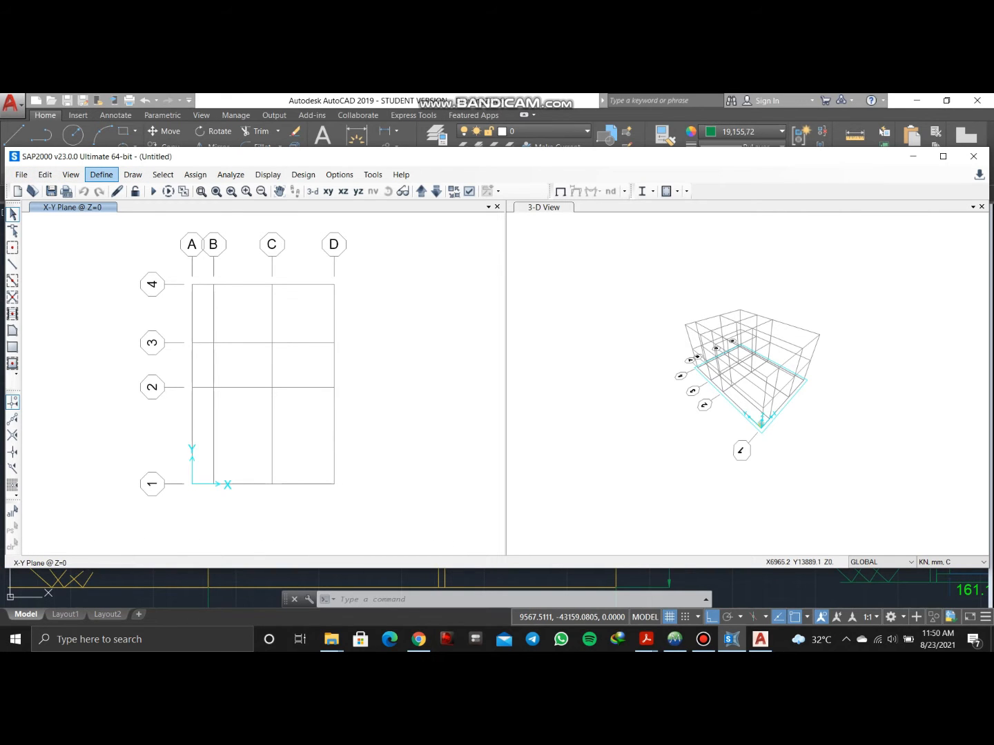
Create a new frame section property of type Concrete with a rectangular shape
{"action": "left_click", "coordinate": [101, 175]}
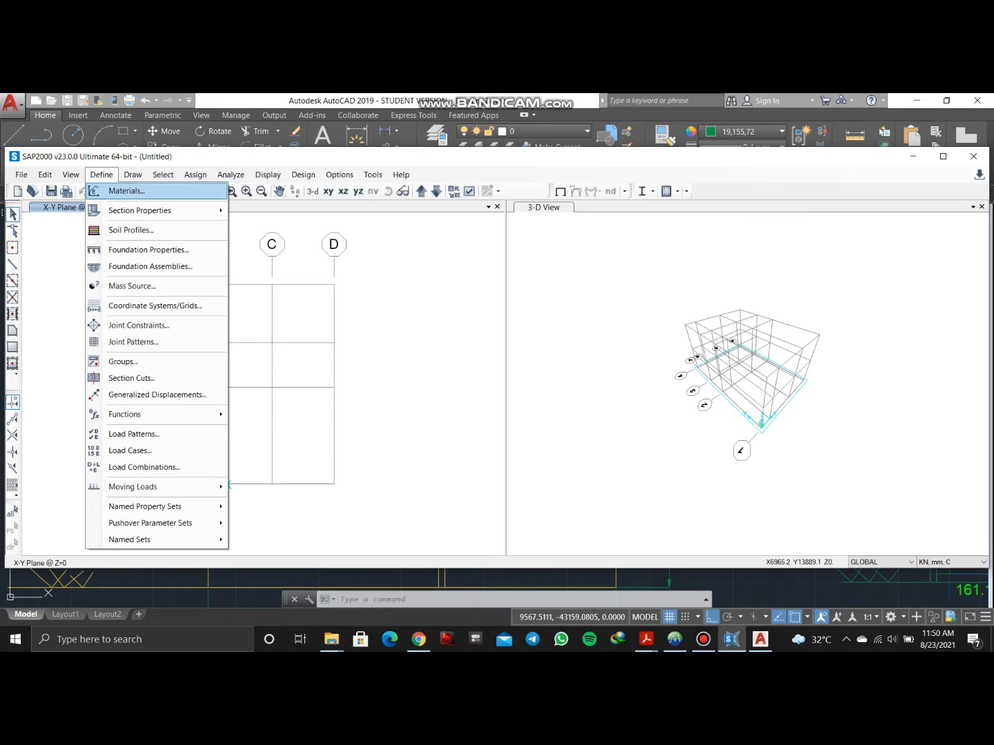
{"action": "mouse_move", "coordinate": [139, 210]}
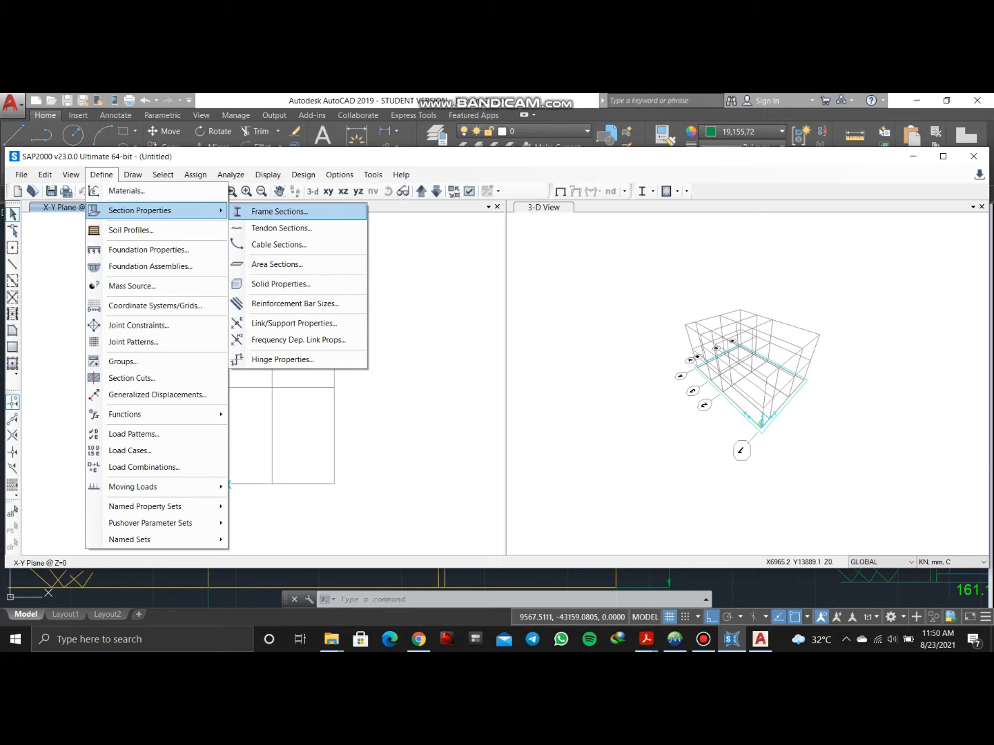
{"action": "left_click", "coordinate": [279, 211]}
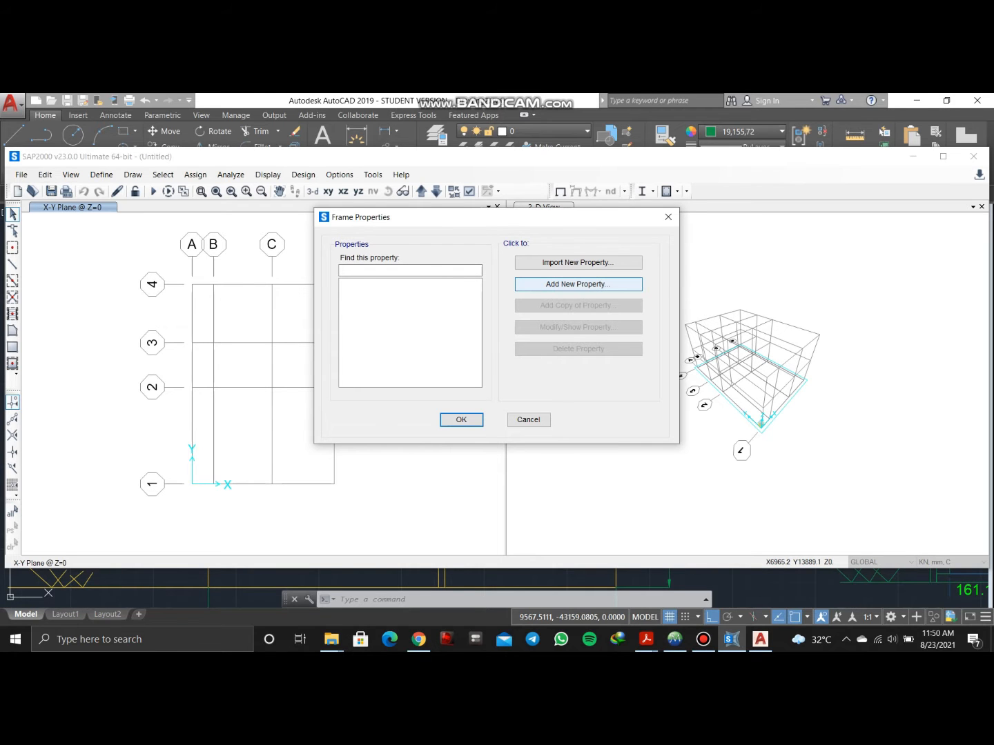
{"action": "left_click", "coordinate": [578, 284]}
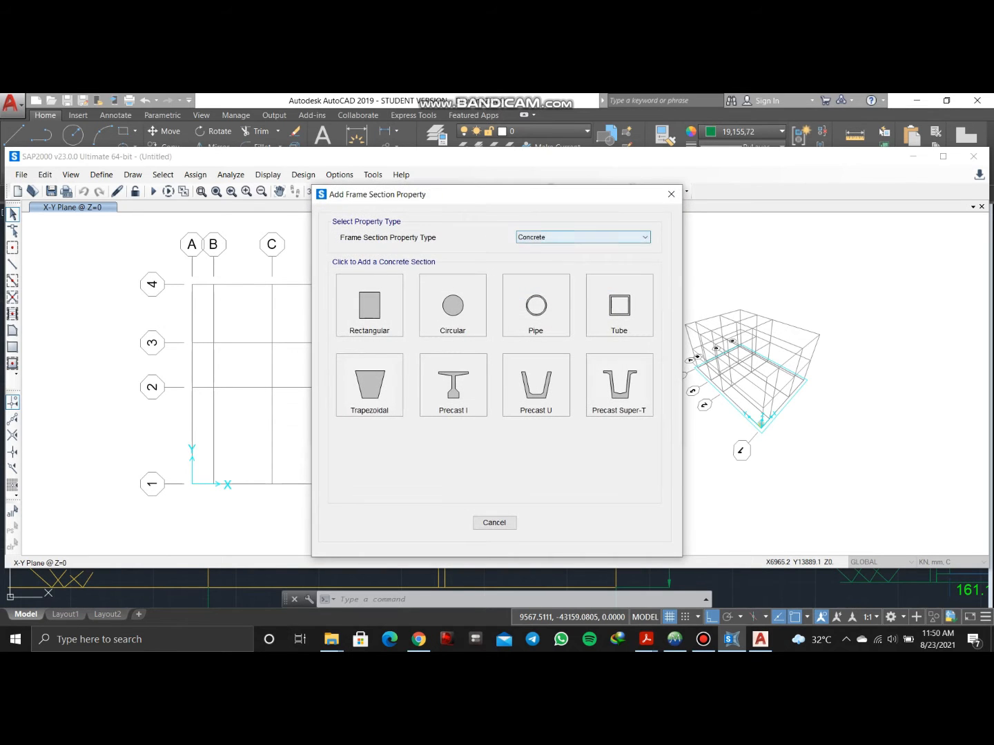
{"action": "left_click", "coordinate": [607, 238]}
{"action": "left_click", "coordinate": [594, 265]}
{"action": "left_click", "coordinate": [607, 238]}
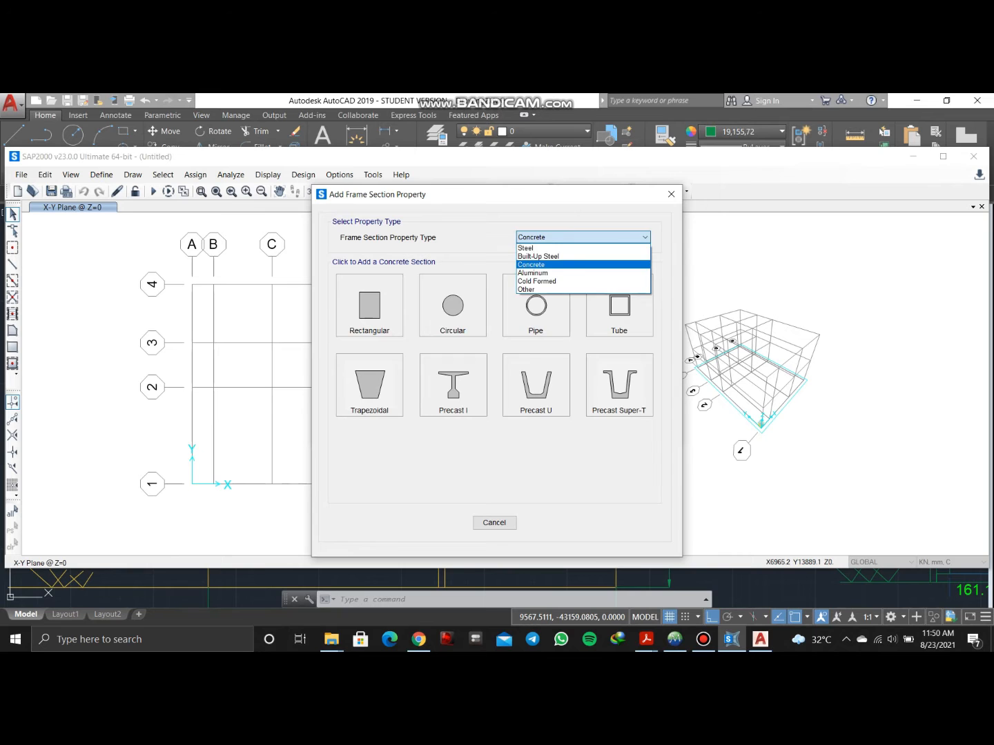
{"action": "left_click", "coordinate": [531, 266]}
{"action": "left_click", "coordinate": [370, 305]}
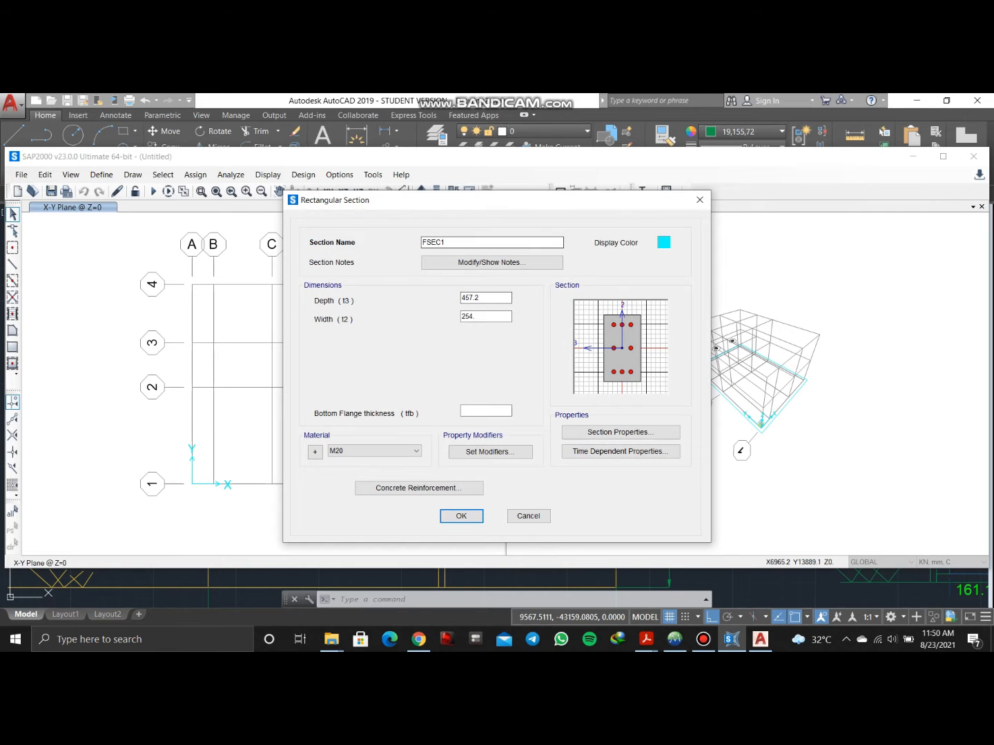
Name the rectangular section Beam and set its depth to 300 mm, width to 230 mm and material to M20
{"action": "type", "text": "Beam"}
{"action": "double_click", "coordinate": [472, 298]}
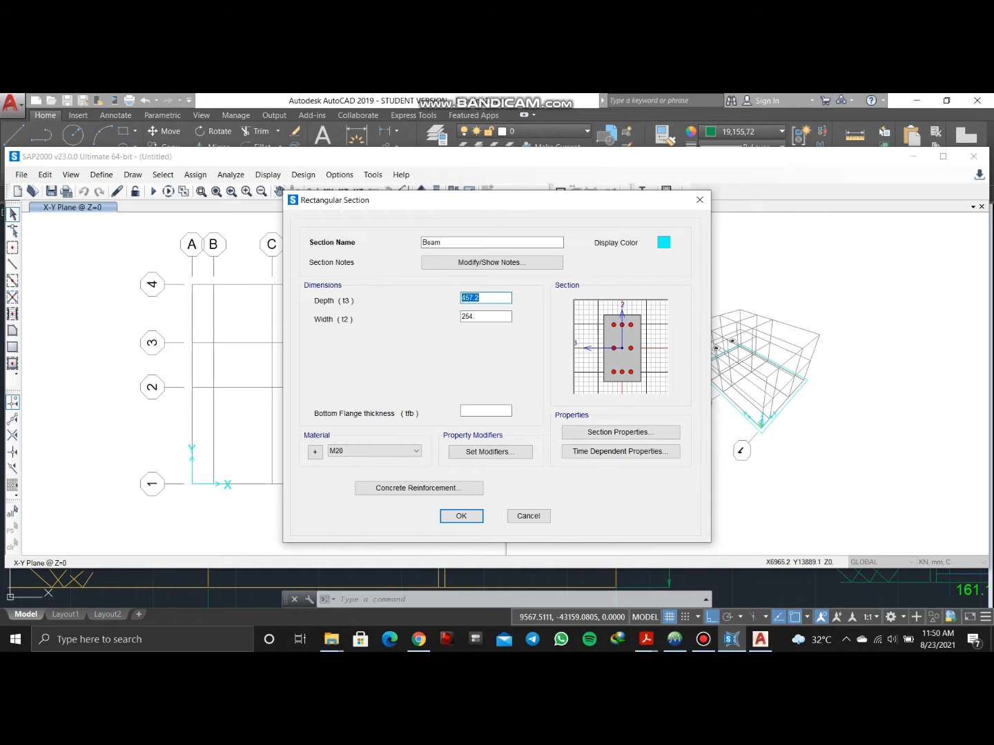
{"action": "type", "text": "300"}
{"action": "key", "text": "Tab"}
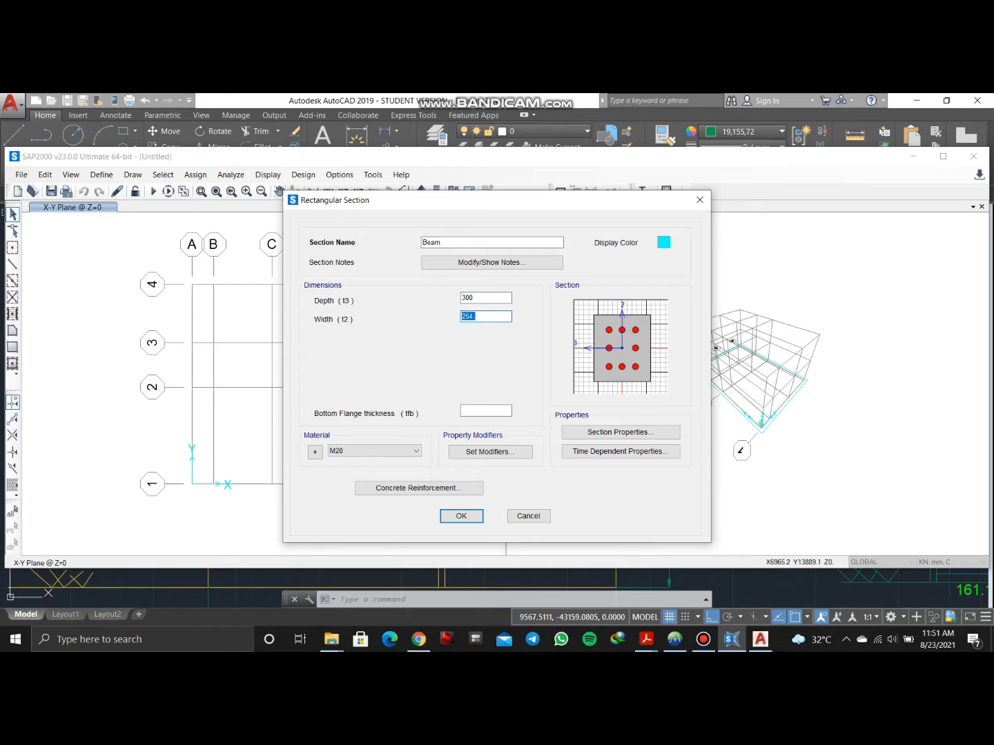
{"action": "type", "text": "230"}
{"action": "left_click", "coordinate": [387, 450]}
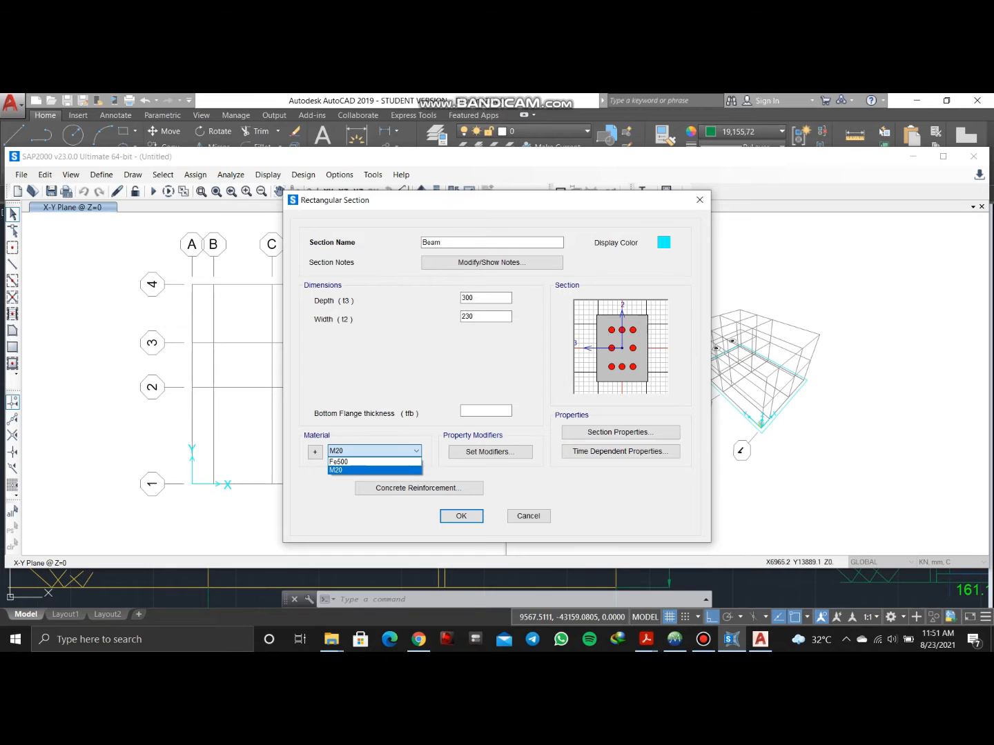
{"action": "left_click", "coordinate": [374, 471]}
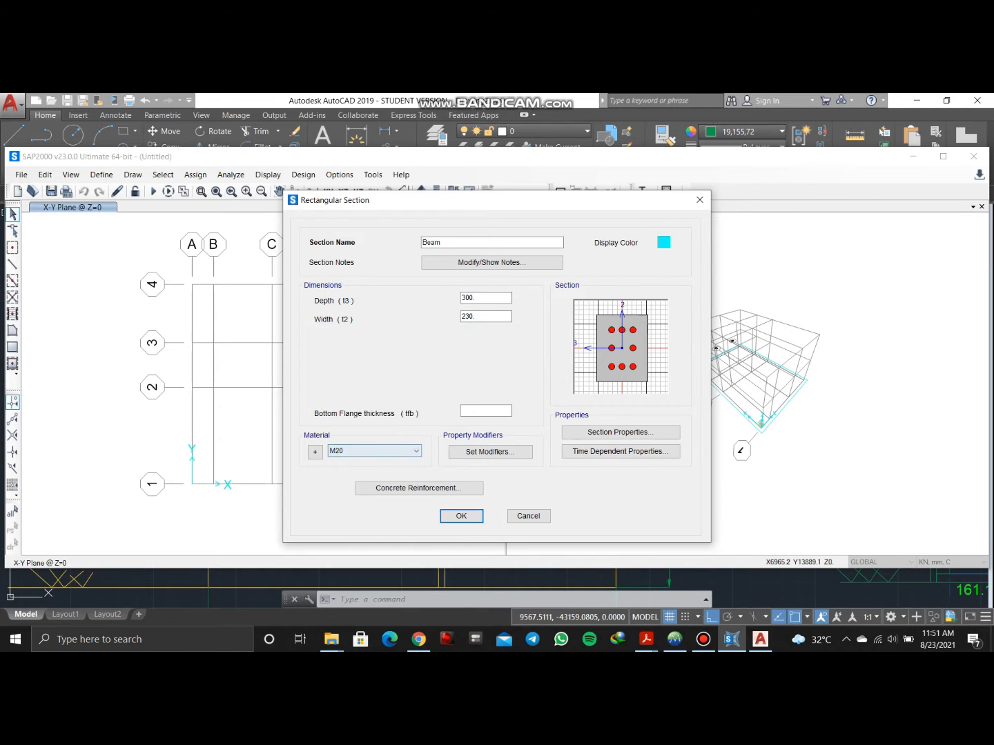
In the Beam section's concrete reinforcement, use Fe500 for longitudinal bars and ties and set the design type to Beam (M3 Design Only)
{"action": "left_click", "coordinate": [419, 488]}
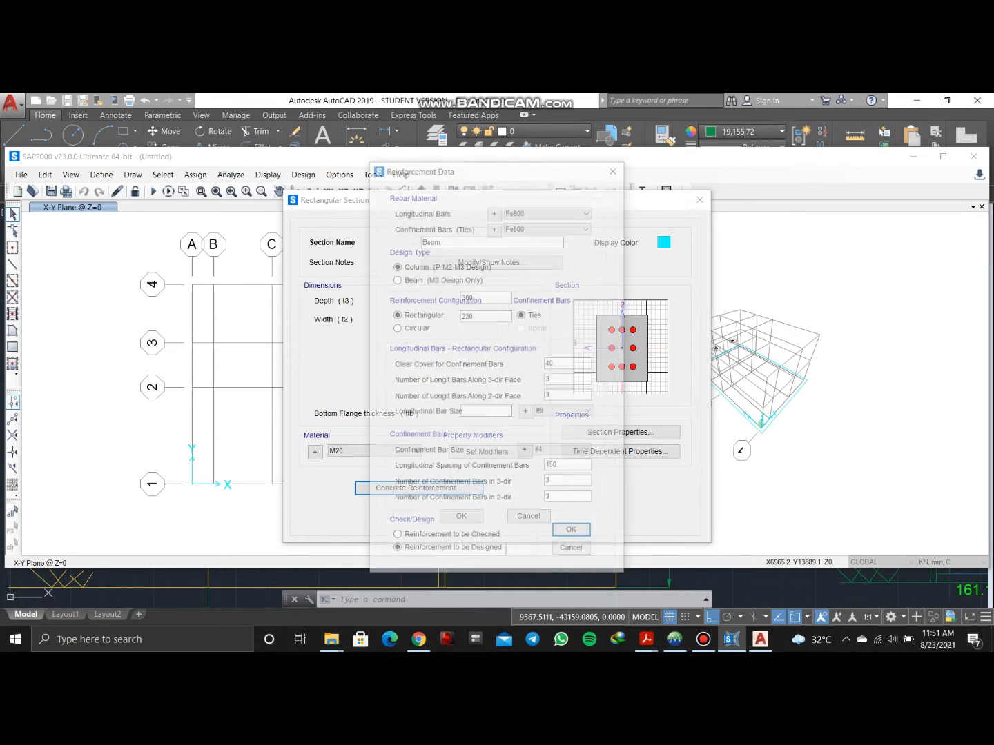
{"action": "left_click", "coordinate": [550, 211]}
{"action": "left_click", "coordinate": [549, 221]}
{"action": "left_click", "coordinate": [550, 227]}
{"action": "left_click", "coordinate": [549, 238]}
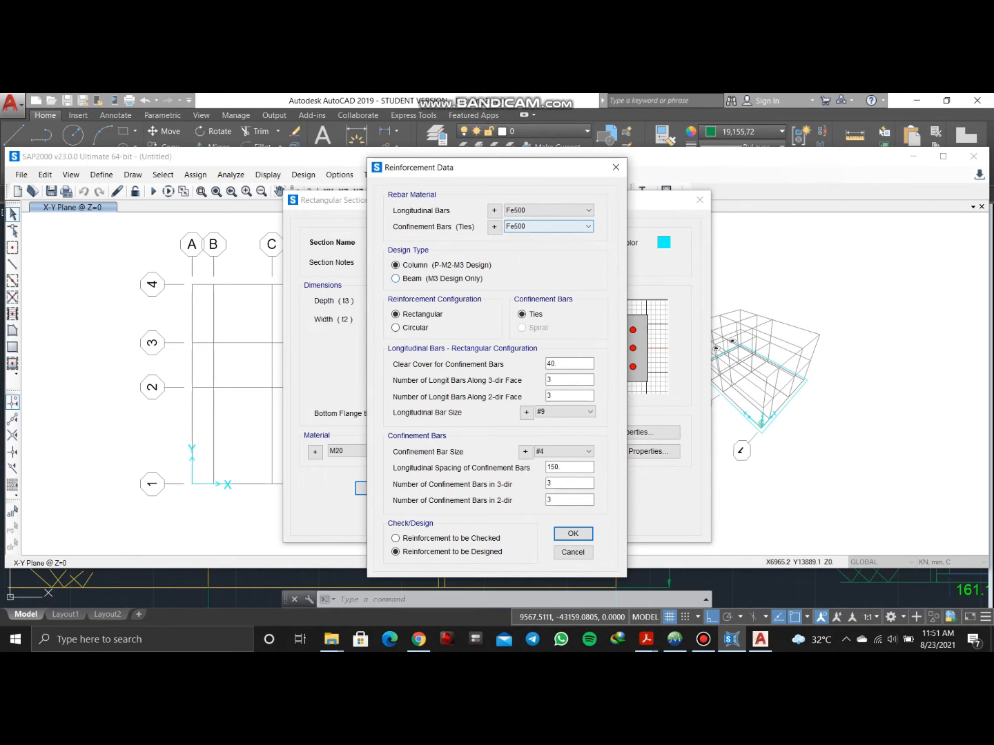
{"action": "left_click", "coordinate": [395, 278]}
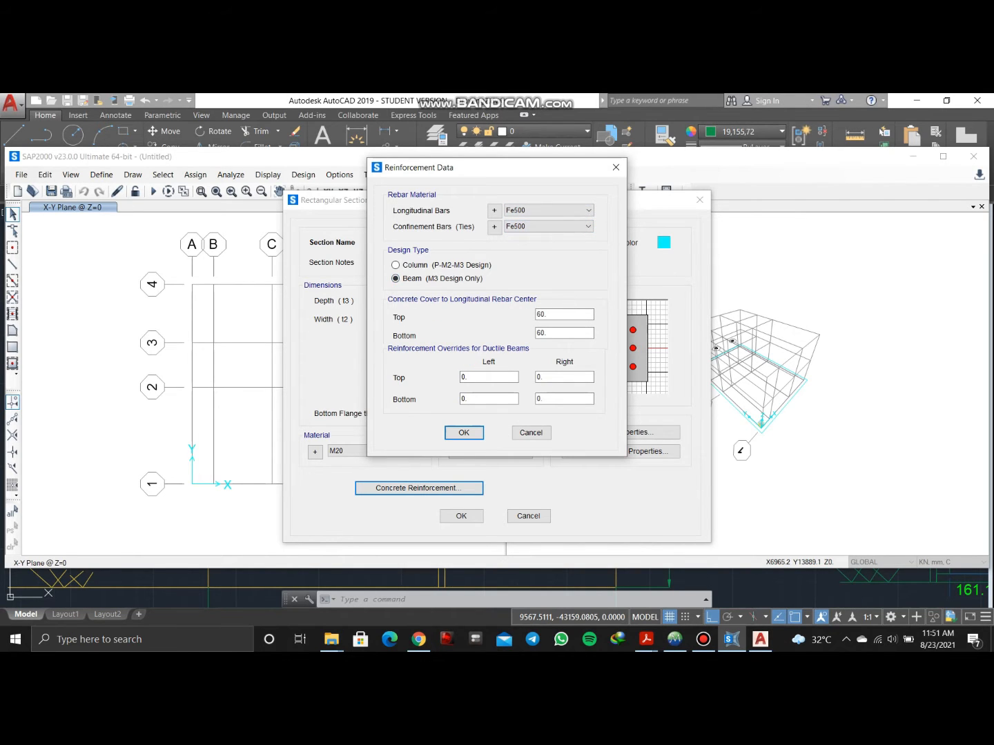
Set the beam's top and bottom concrete cover to longitudinal rebar center to 30 mm
{"action": "double_click", "coordinate": [550, 315]}
{"action": "type", "text": "30"}
{"action": "double_click", "coordinate": [549, 333]}
{"action": "type", "text": "30"}
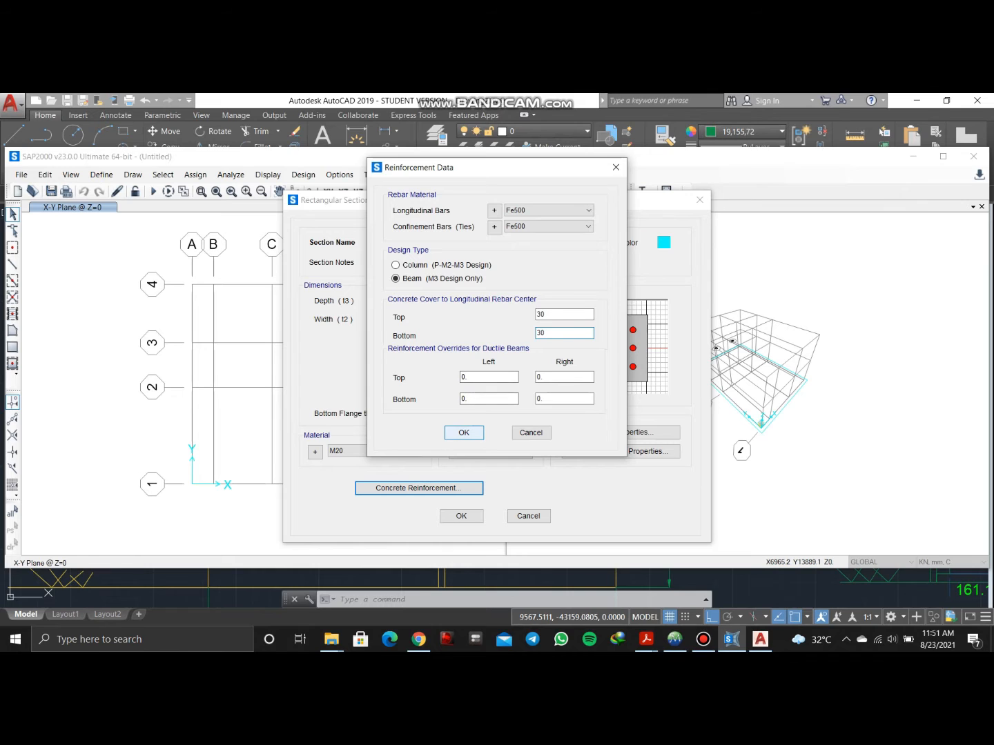
Set the beam's top and bottom concrete cover to 25 mm and accept the reinforcement data and the Beam section
{"action": "double_click", "coordinate": [550, 314]}
{"action": "type", "text": "25"}
{"action": "key", "text": "Tab"}
{"action": "type", "text": "25"}
{"action": "key", "text": "Return"}
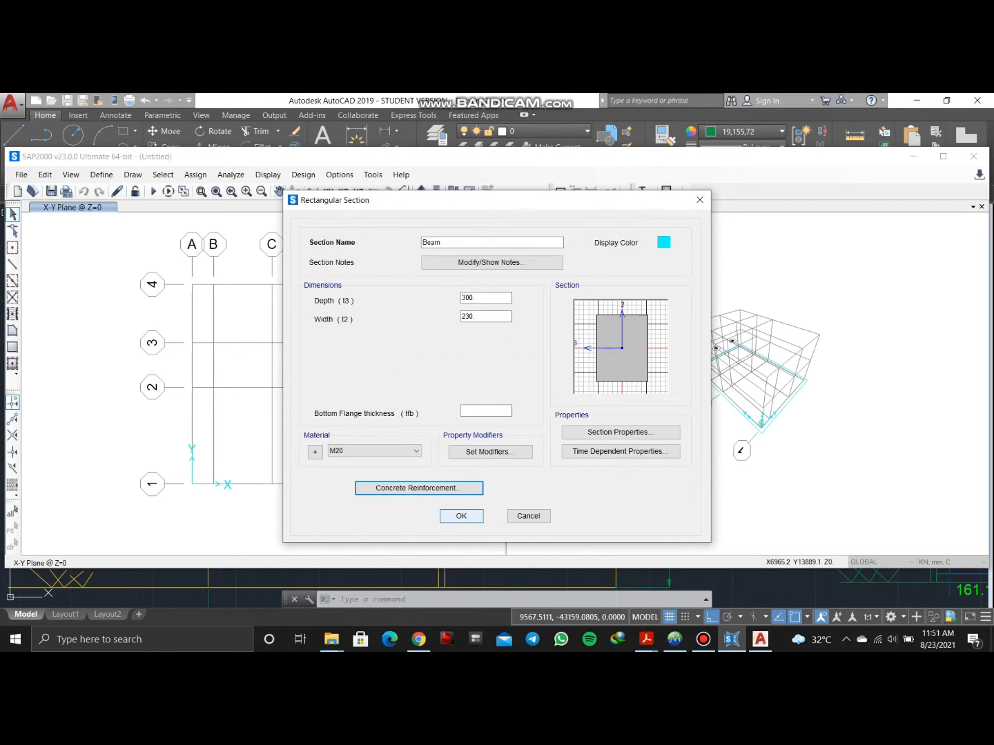
{"action": "left_click", "coordinate": [462, 516]}
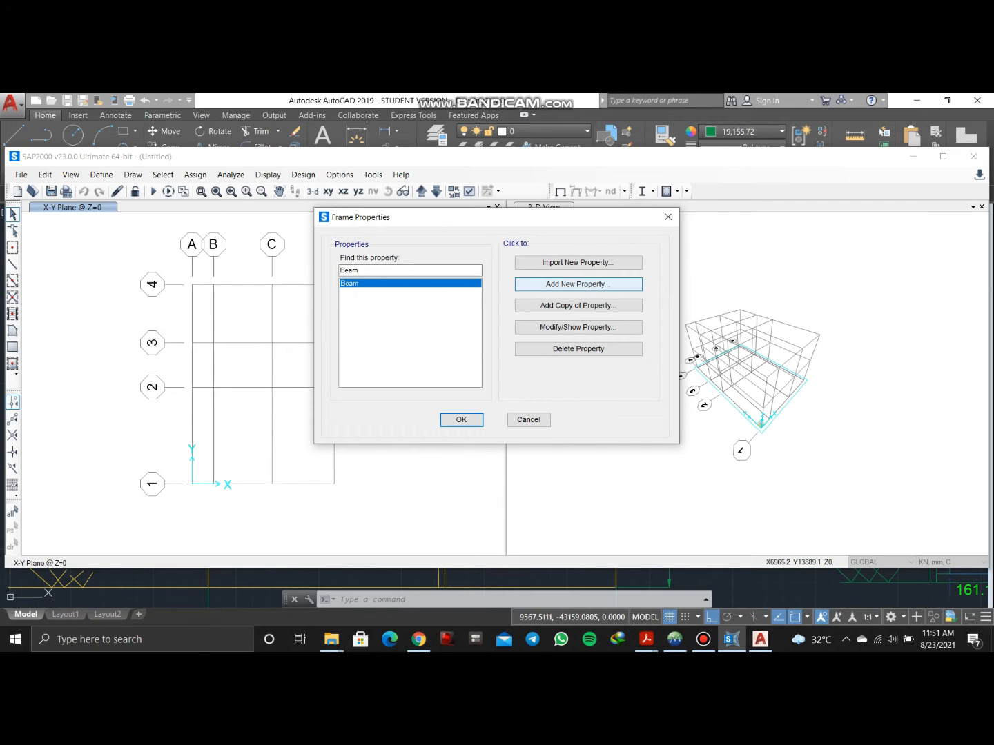
Add another rectangular concrete frame section named Column with a depth of 300 mm and a width of 300 mm
{"action": "left_click", "coordinate": [579, 284]}
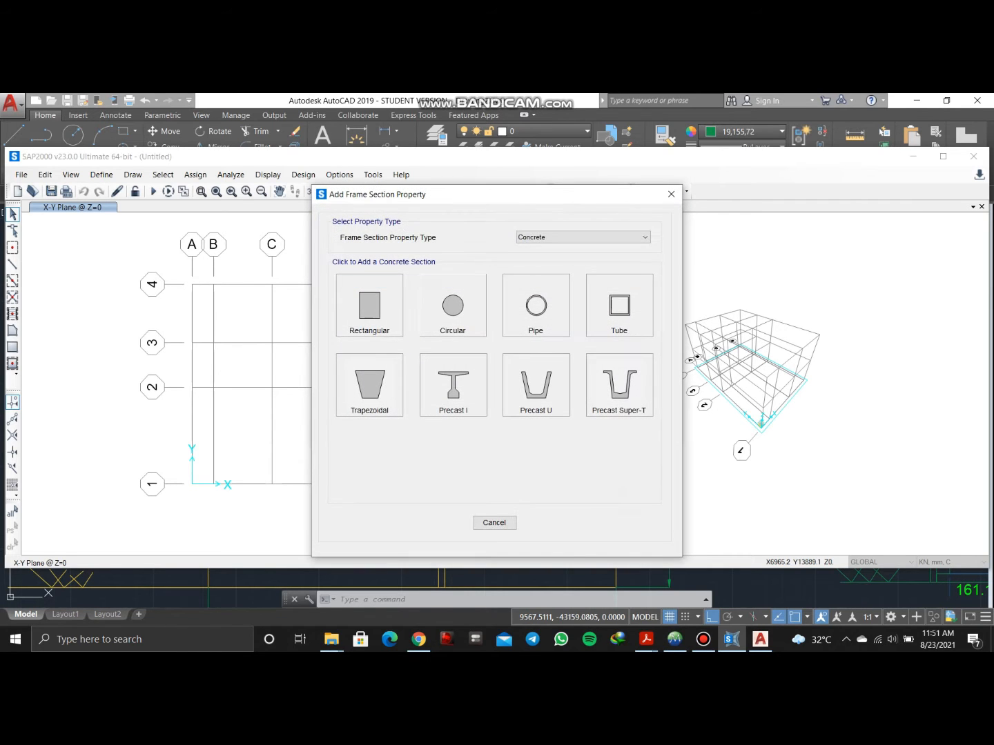
{"action": "left_click", "coordinate": [583, 237]}
{"action": "left_click", "coordinate": [545, 265]}
{"action": "left_click", "coordinate": [369, 306]}
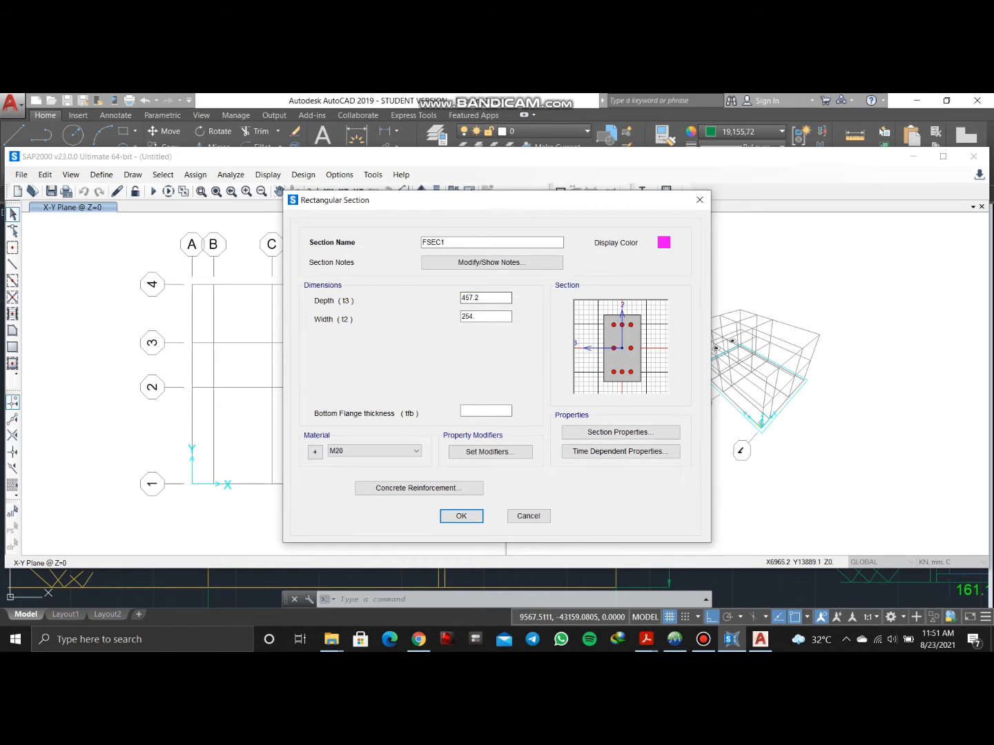
{"action": "type", "text": "Column"}
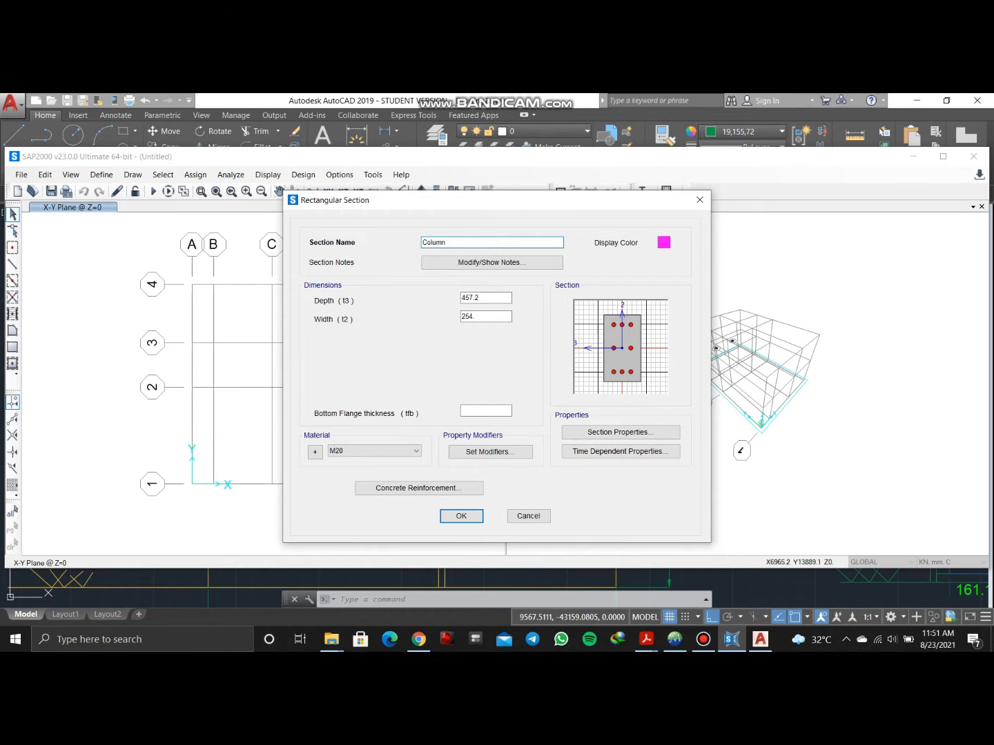
{"action": "left_click", "coordinate": [486, 298]}
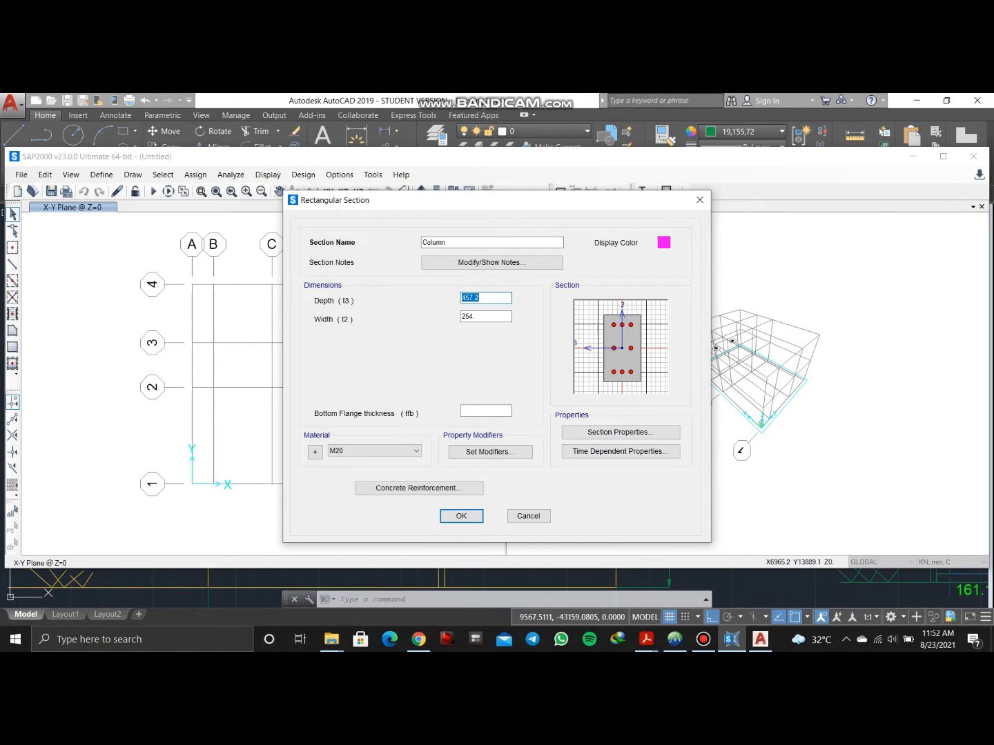
{"action": "type", "text": "300"}
{"action": "key", "text": "Tab"}
{"action": "type", "text": "300"}
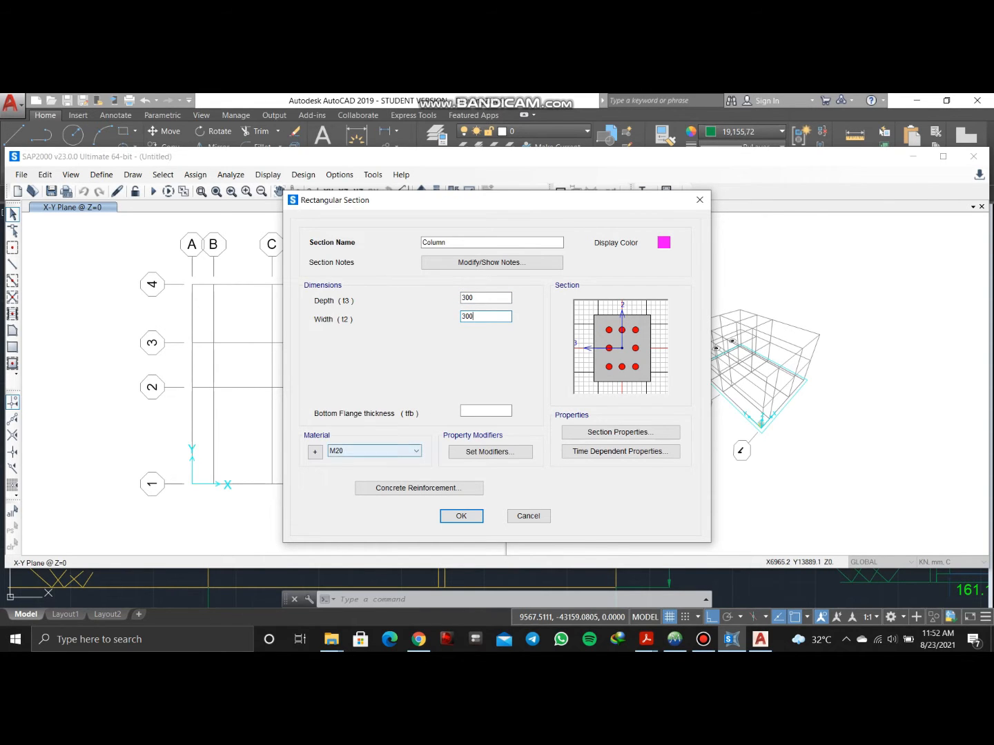
Assign M20 as the material of the Column section
{"action": "left_click", "coordinate": [375, 451]}
{"action": "left_click", "coordinate": [372, 470]}
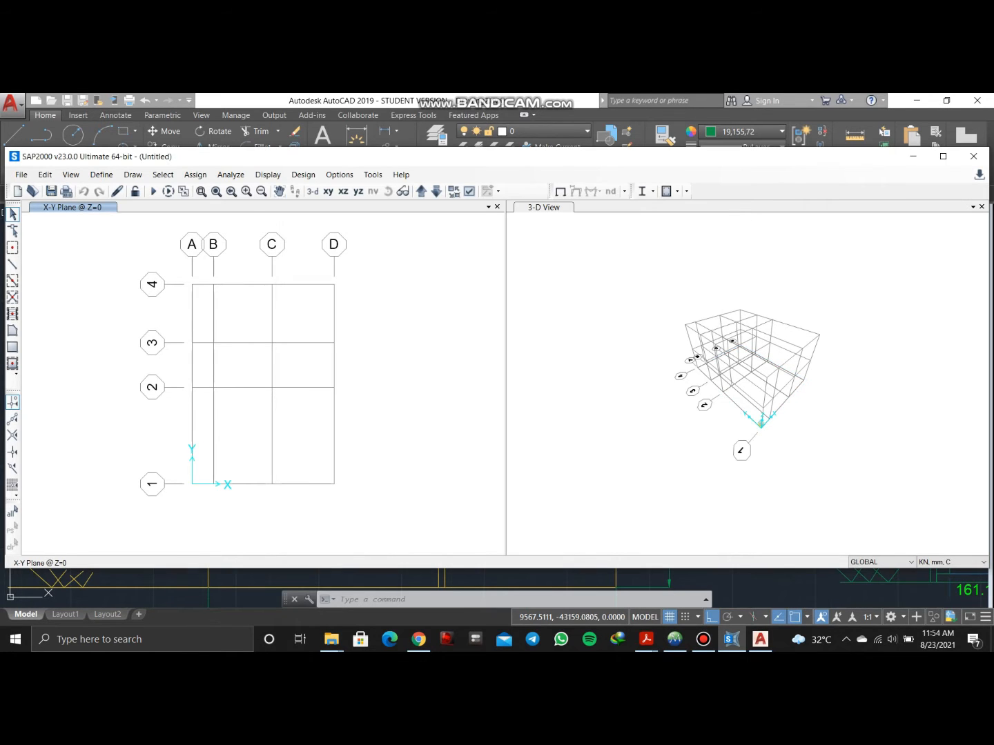
Add a new shell area section named Slab
{"action": "key", "text": "alt+d"}
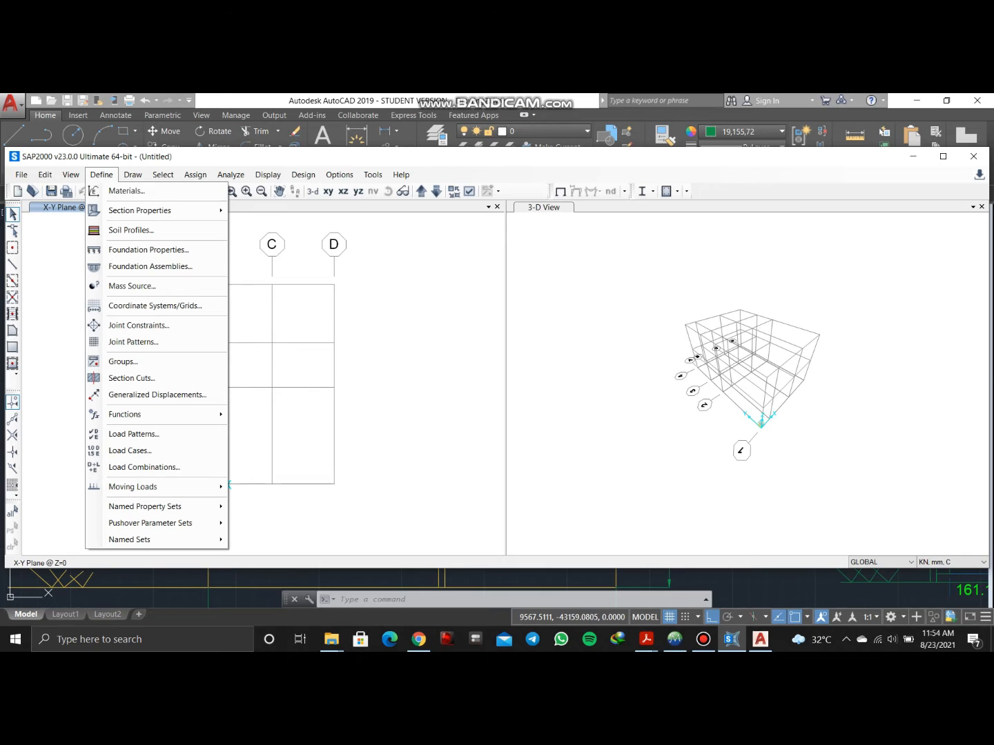
{"action": "key", "text": "Down"}
{"action": "key", "text": "Right"}
{"action": "key", "text": "Down"}
{"action": "key", "text": "Down"}
{"action": "key", "text": "Down"}
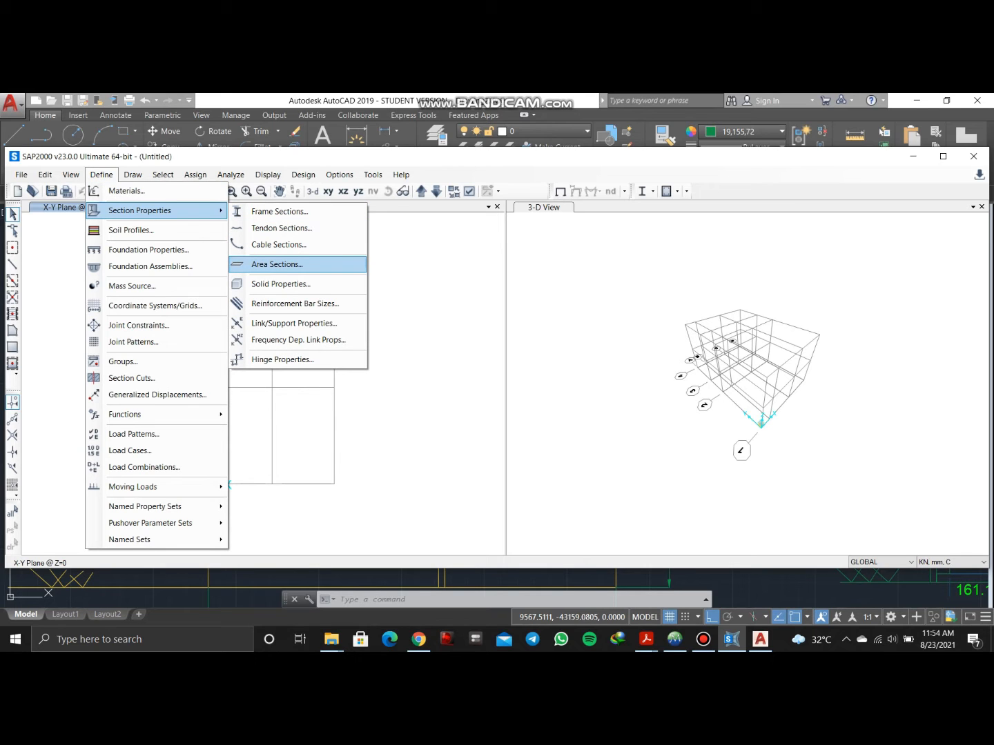
{"action": "key", "text": "Return"}
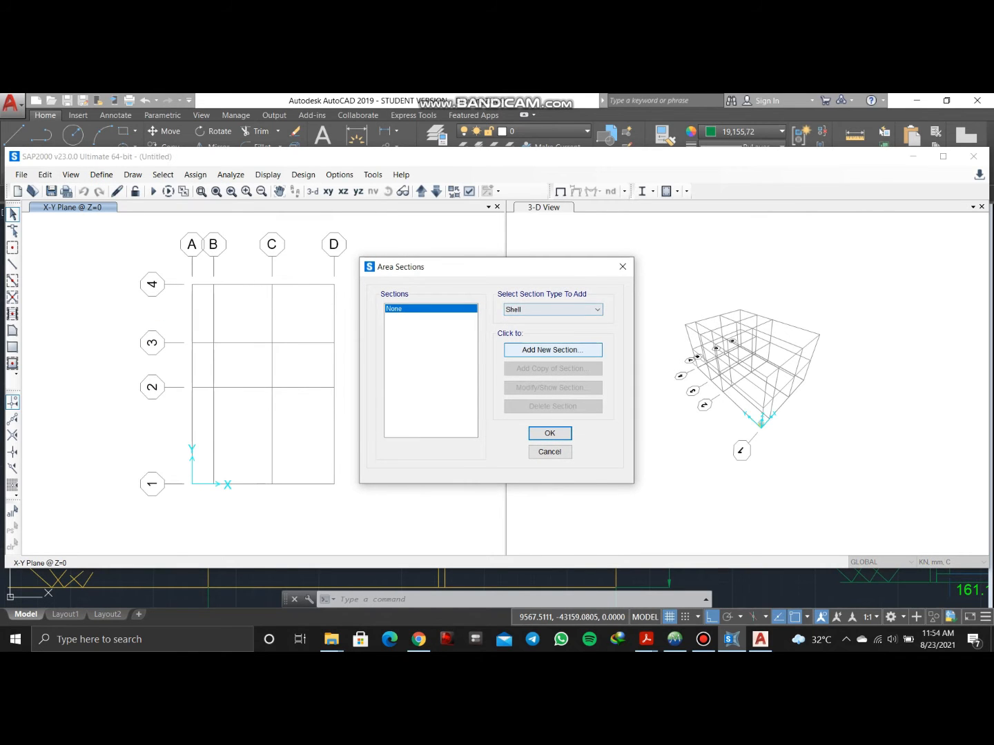
{"action": "left_click", "coordinate": [553, 350]}
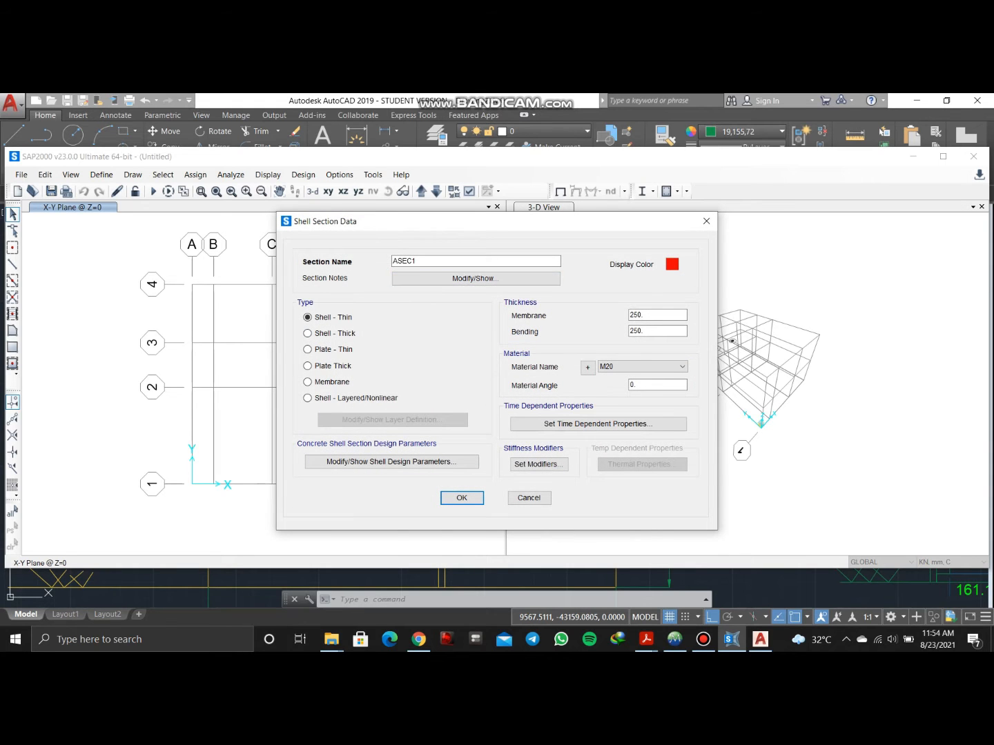
{"action": "double_click", "coordinate": [405, 262]}
{"action": "type", "text": "Slab"}
Set the Slab section type to Shell - Thin with membrane and bending thicknesses of 150 mm
{"action": "left_click", "coordinate": [308, 333]}
{"action": "left_click", "coordinate": [307, 317]}
{"action": "double_click", "coordinate": [655, 314]}
{"action": "type", "text": "150"}
{"action": "key", "text": "Tab"}
{"action": "type", "text": "150"}
{"action": "key", "text": "Tab"}
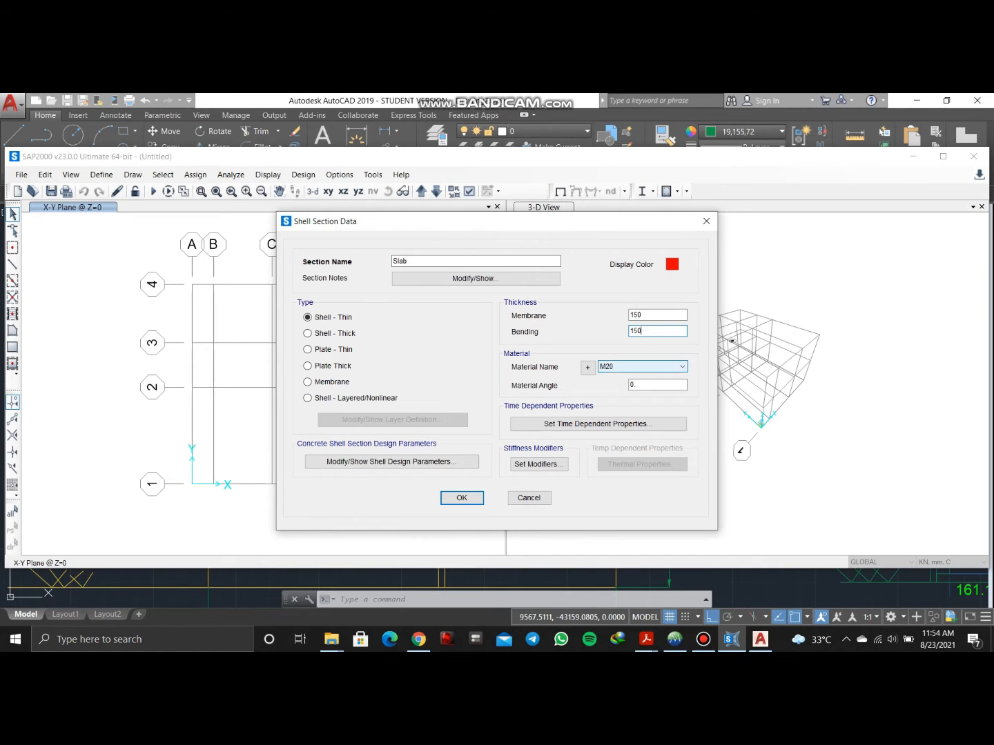
Use M20 as the slab material and accept the Slab section and the area section definitions
{"action": "key", "text": "alt+Down"}
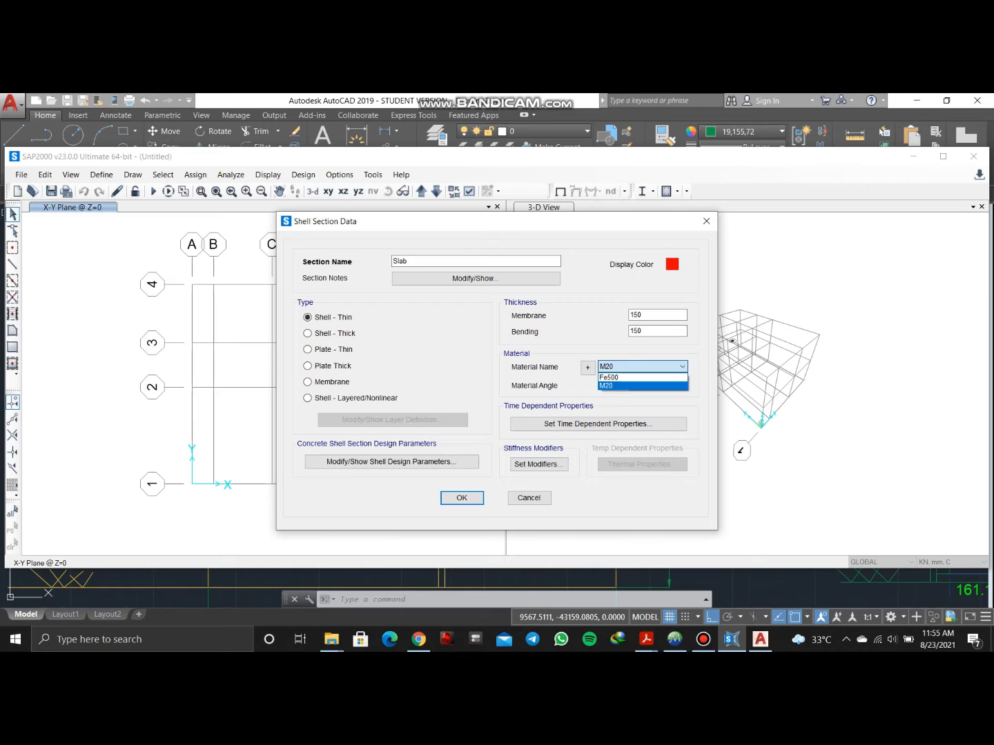
{"action": "key", "text": "Return"}
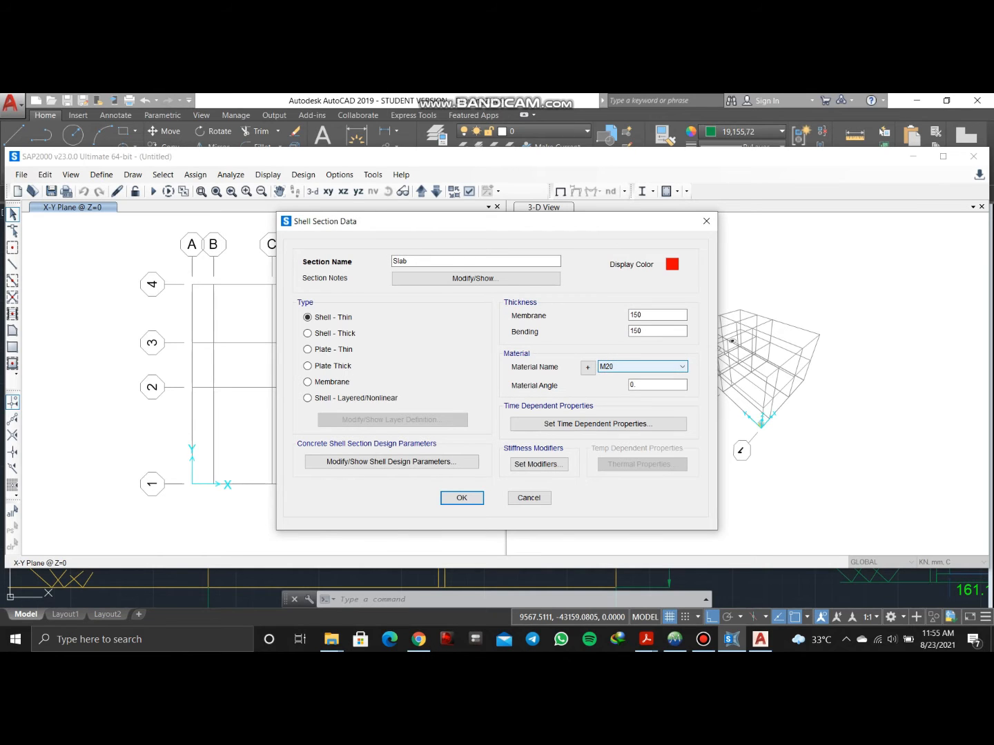
{"action": "key", "text": "alt+Down"}
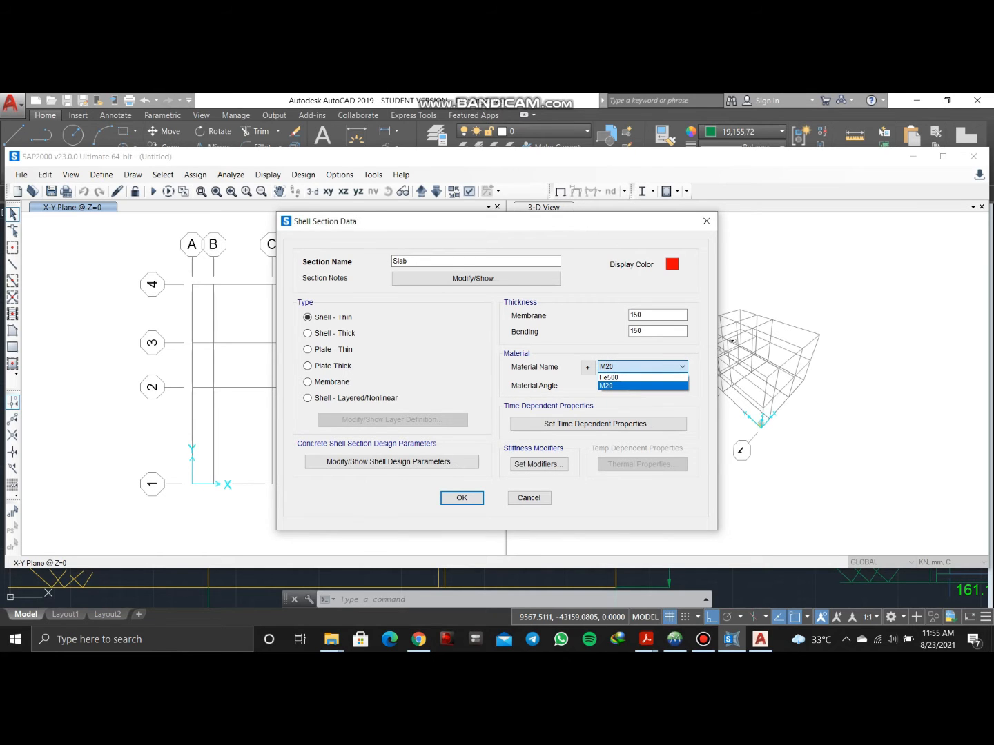
{"action": "key", "text": "Return"}
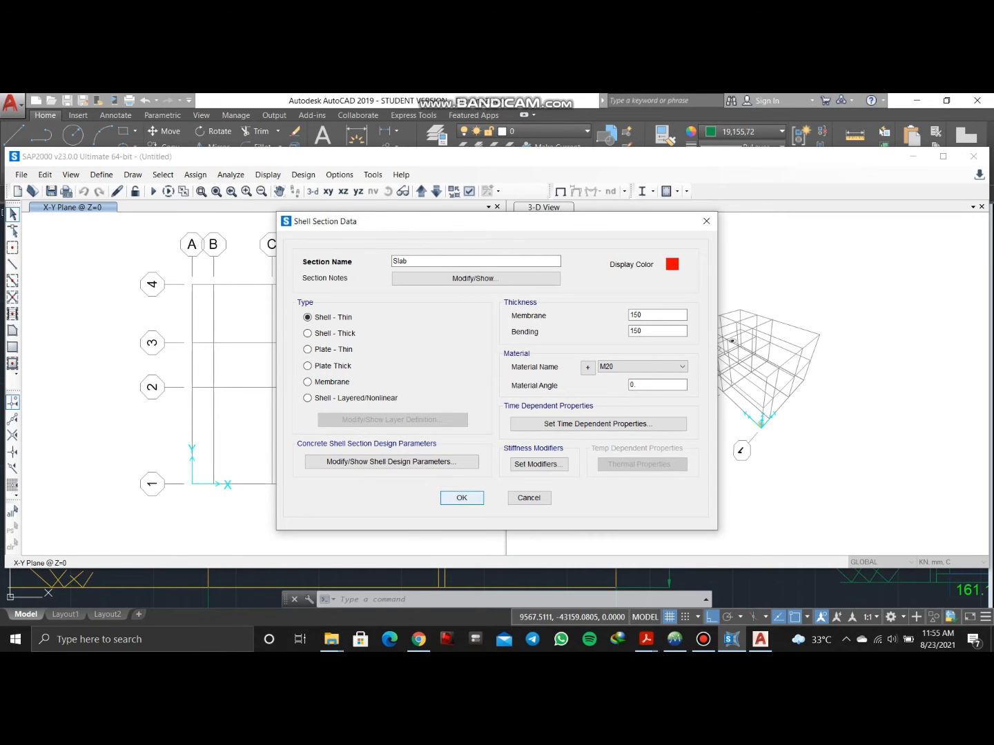
{"action": "key", "text": "Return"}
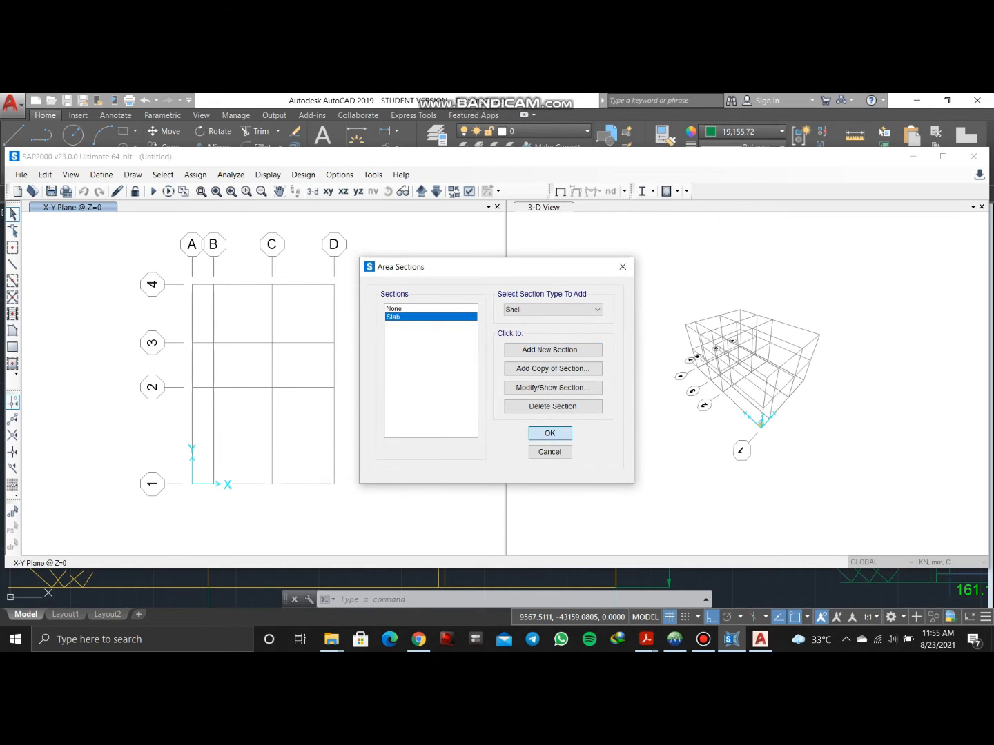
{"action": "key", "text": "Return"}
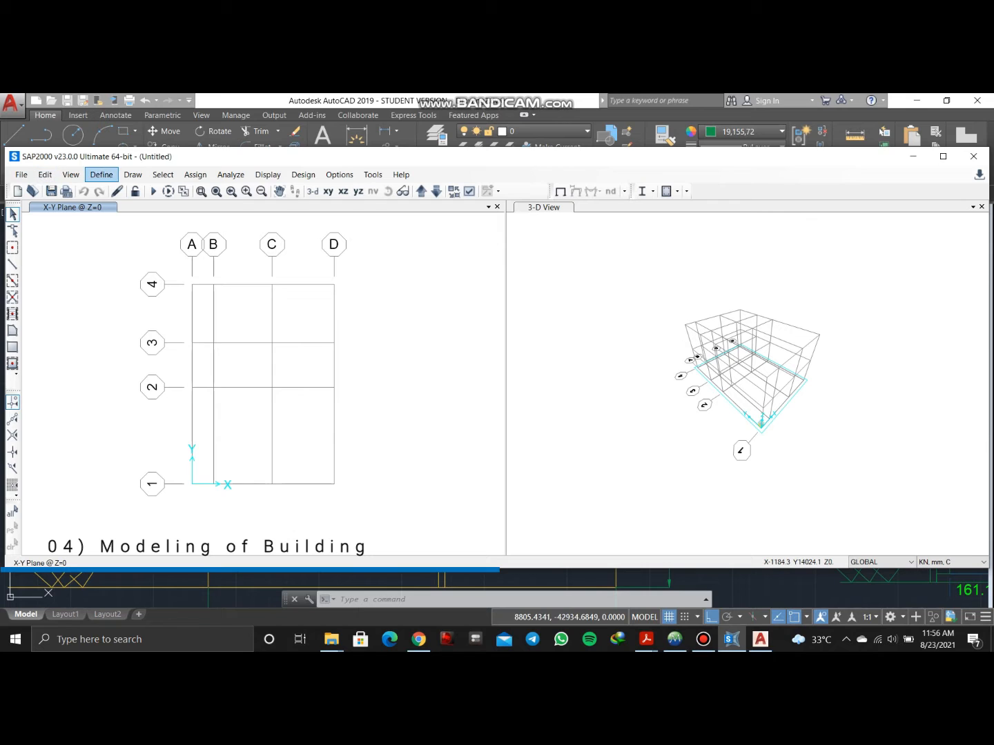
Start drawing straight frame objects with the Beam section in the X-Y plane at Z=2750
{"action": "left_click", "coordinate": [133, 175]}
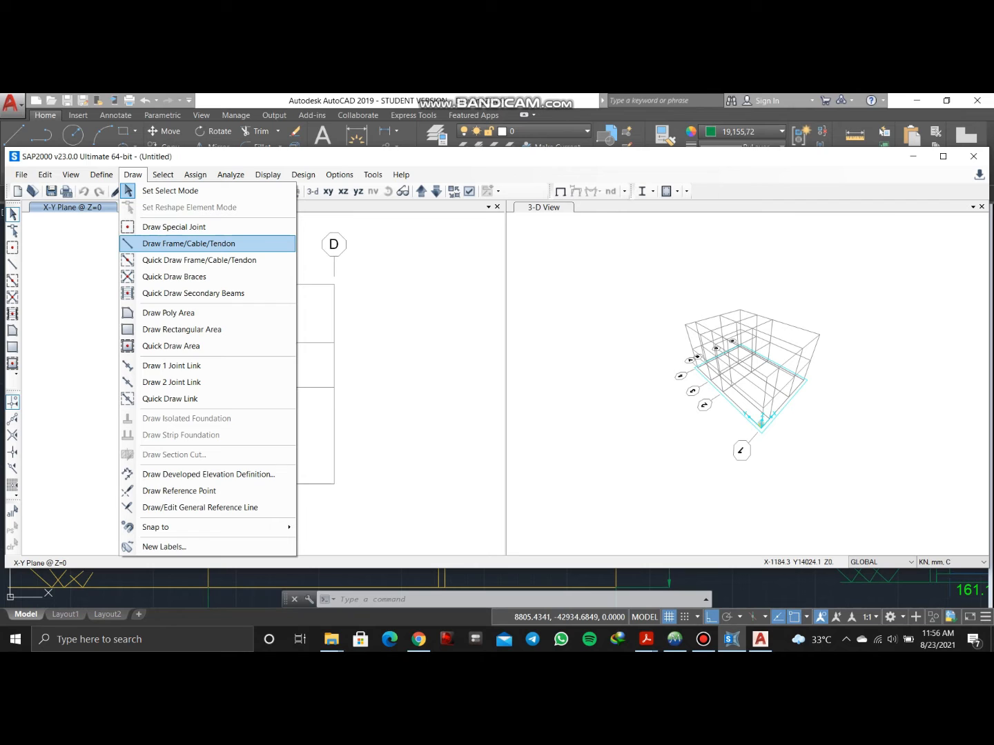
{"action": "left_click", "coordinate": [189, 245]}
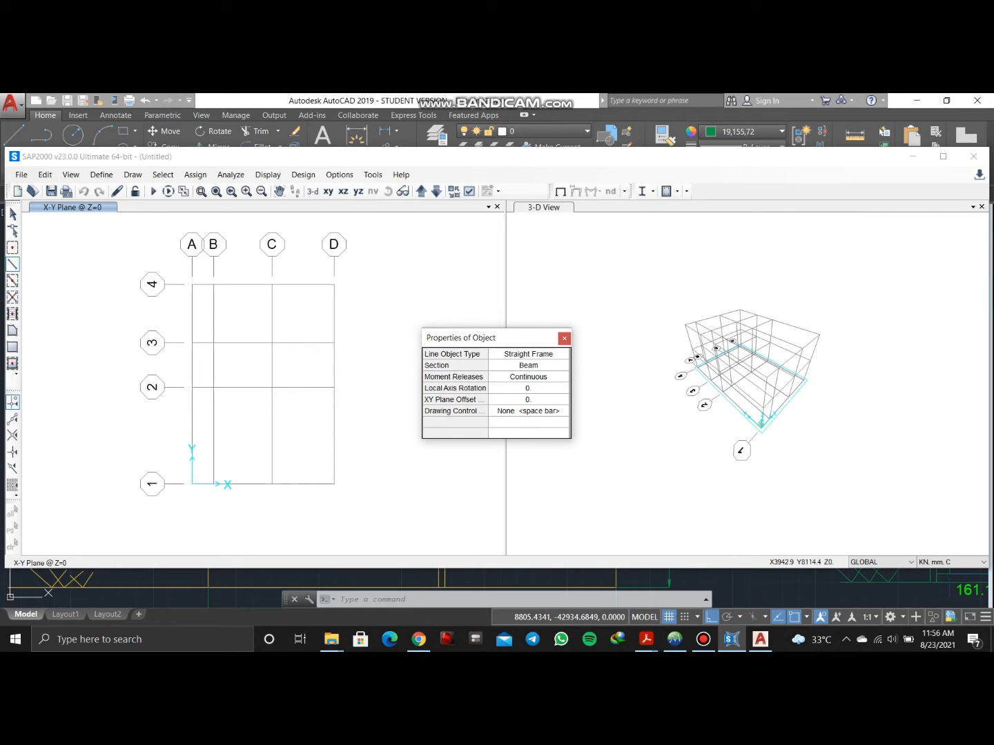
{"action": "left_click", "coordinate": [421, 192]}
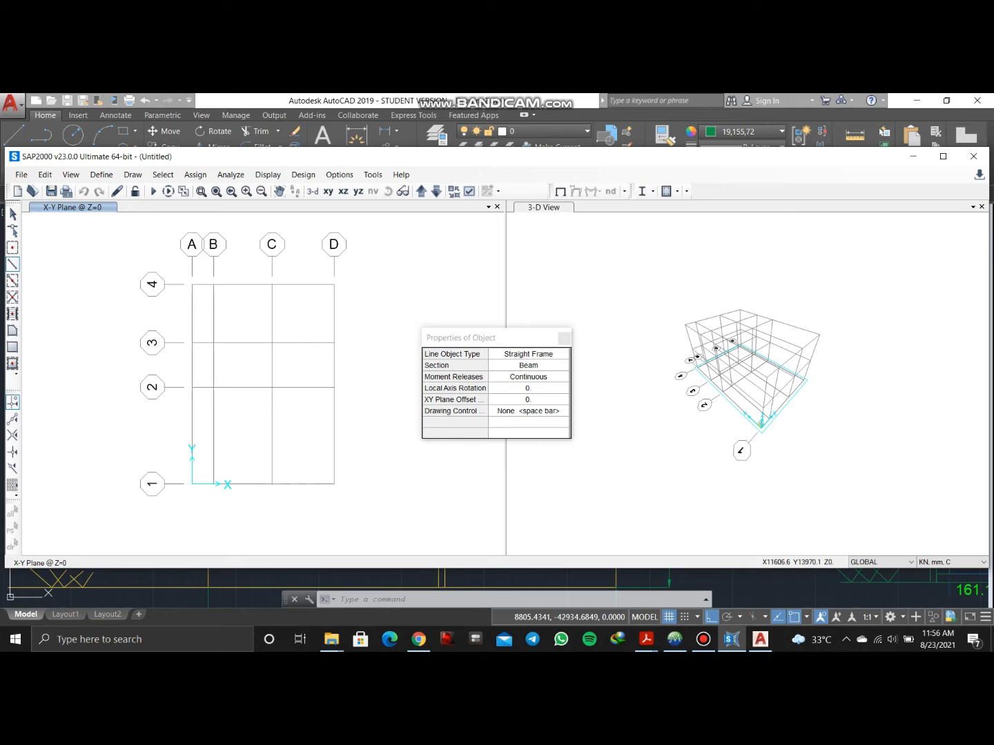
{"action": "left_click", "coordinate": [421, 192]}
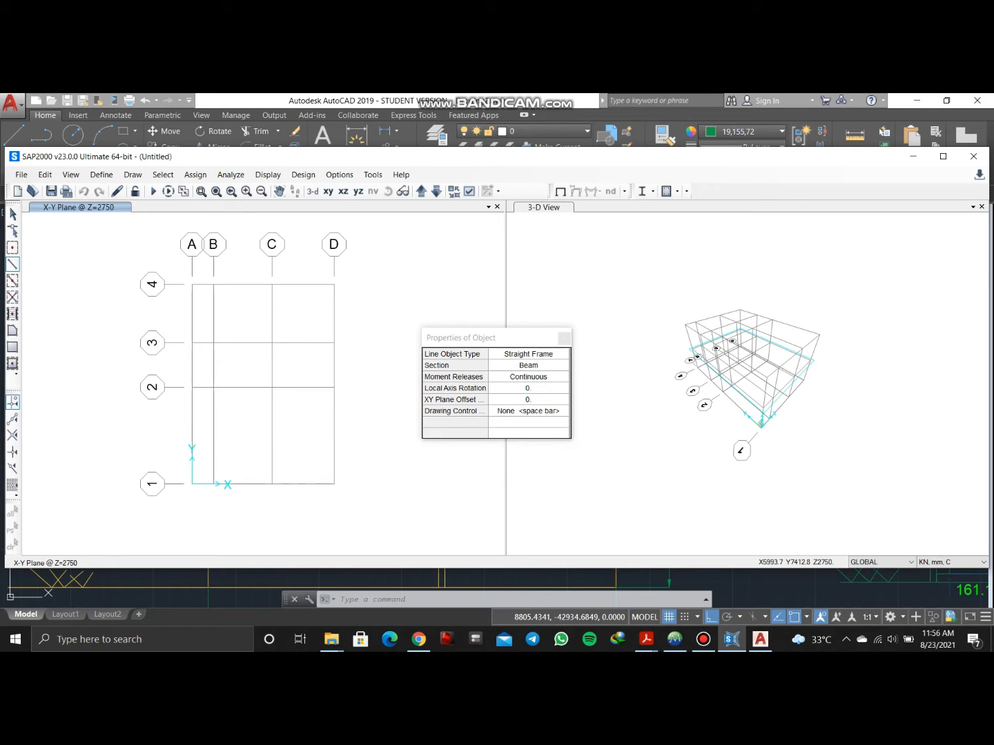
{"action": "left_click", "coordinate": [528, 366]}
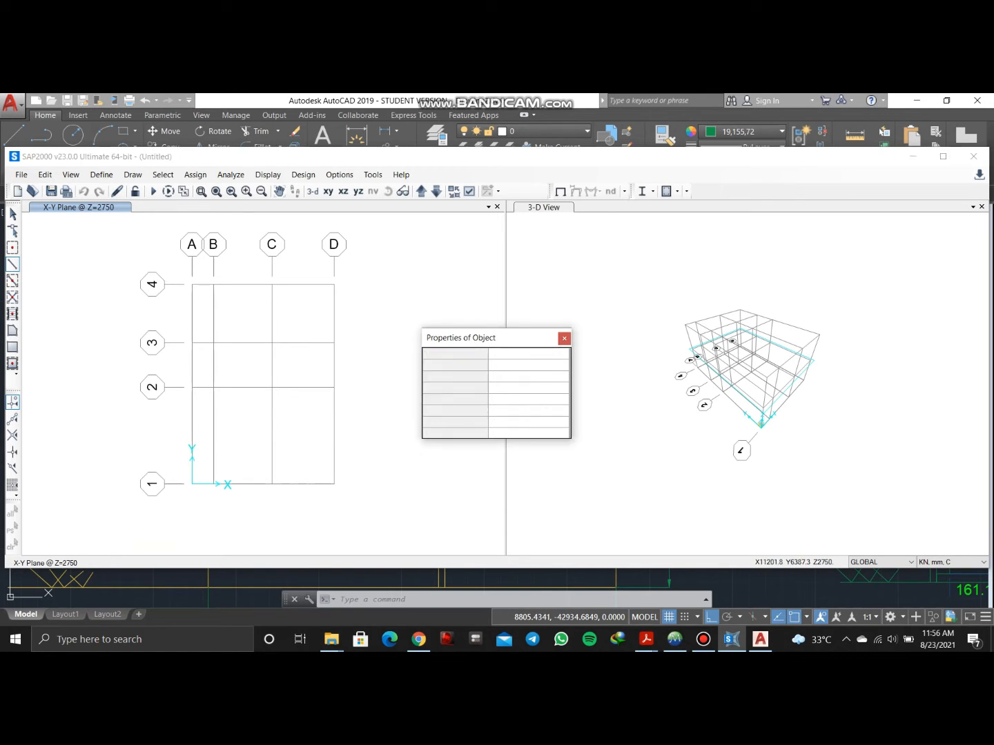
{"action": "left_click", "coordinate": [564, 366]}
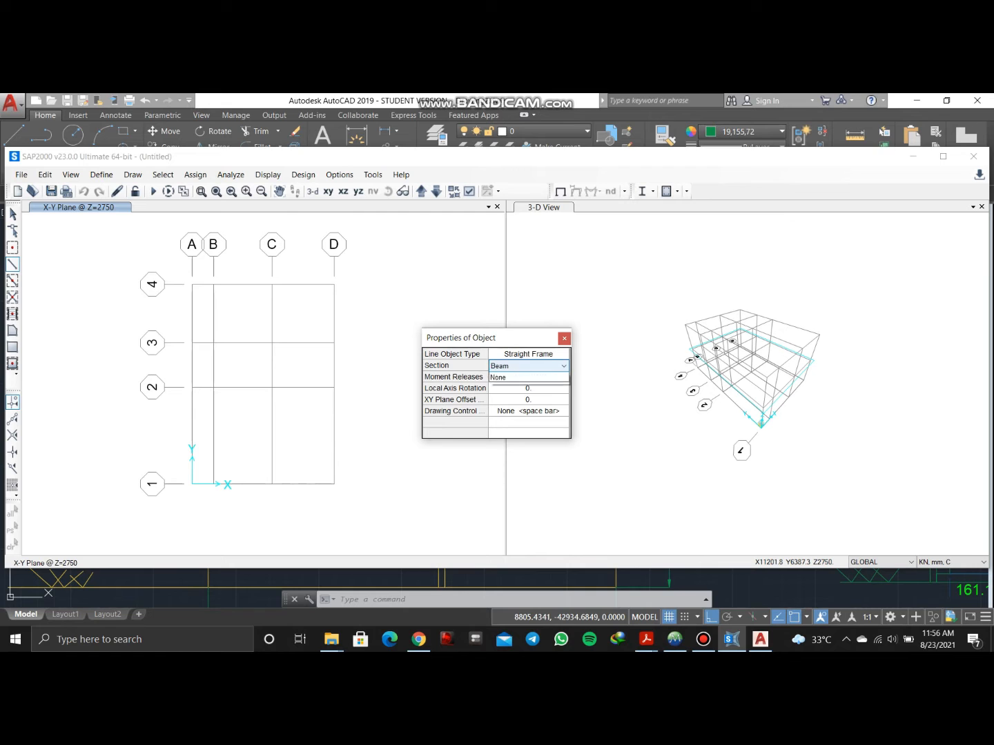
{"action": "left_click", "coordinate": [526, 377]}
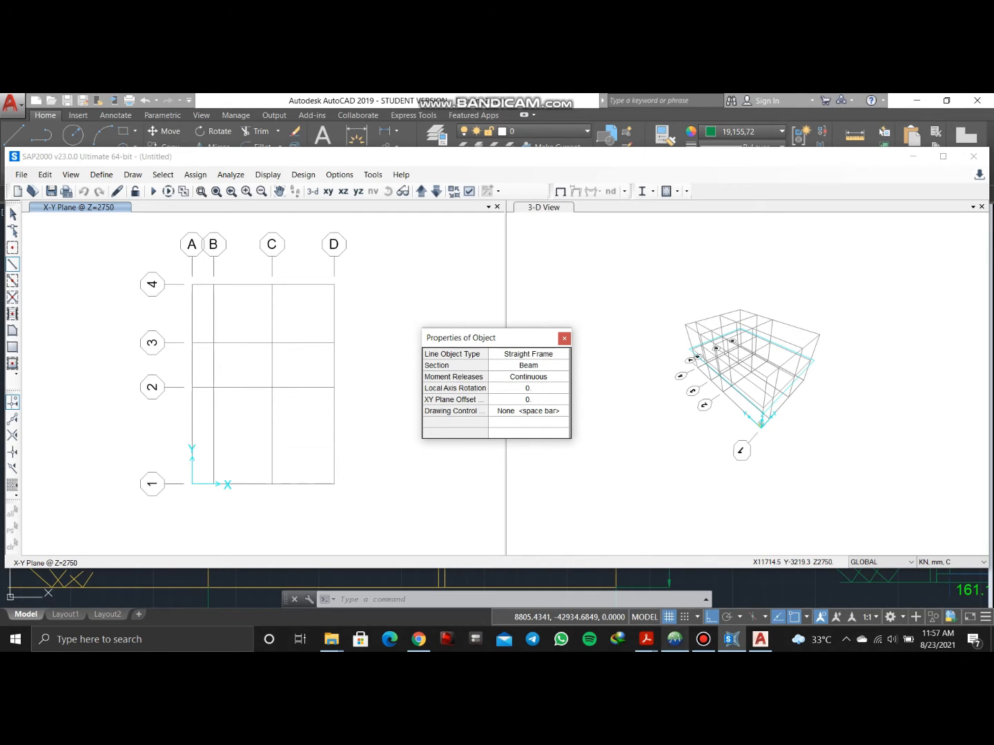
Switch to AutoCAD to examine the ground floor plan's wall and beam layout and dimensions, and return to SAP2000
{"action": "left_click", "coordinate": [760, 640]}
{"action": "scroll", "coordinate": [535, 526], "scroll_direction": "down", "scroll_amount": 5}
{"action": "scroll", "coordinate": [387, 345], "scroll_direction": "up", "scroll_amount": 6}
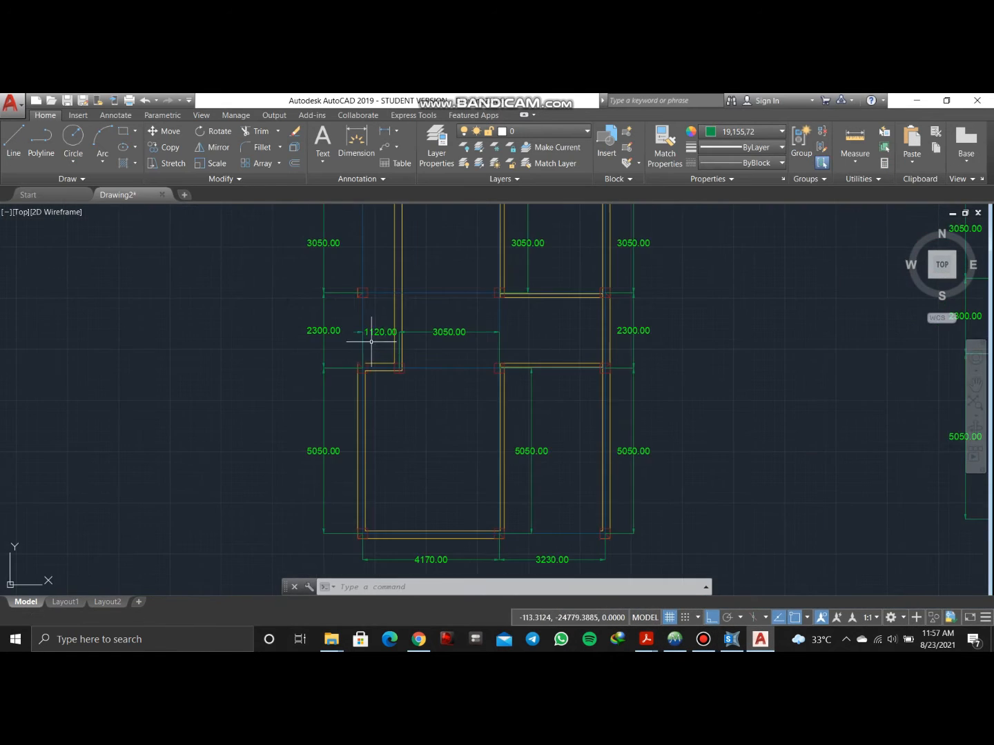
{"action": "middle_click_drag", "start_coordinate": [377, 381], "coordinate": [209, 402]}
{"action": "scroll", "coordinate": [306, 462], "scroll_direction": "down", "scroll_amount": 2}
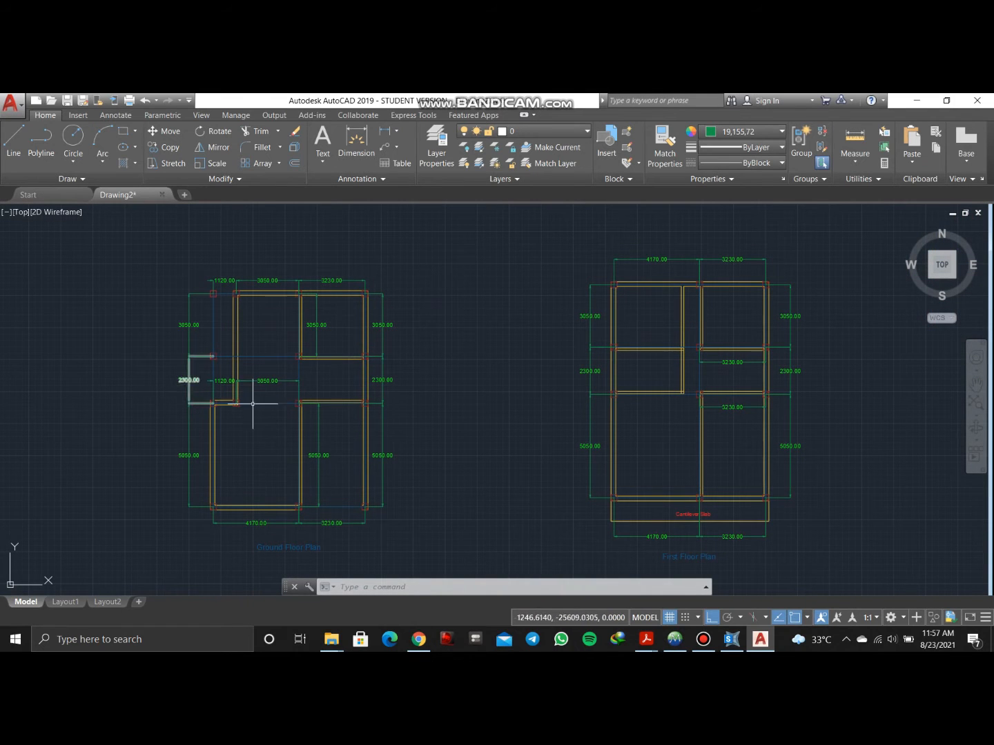
{"action": "scroll", "coordinate": [262, 338], "scroll_direction": "up", "scroll_amount": 2}
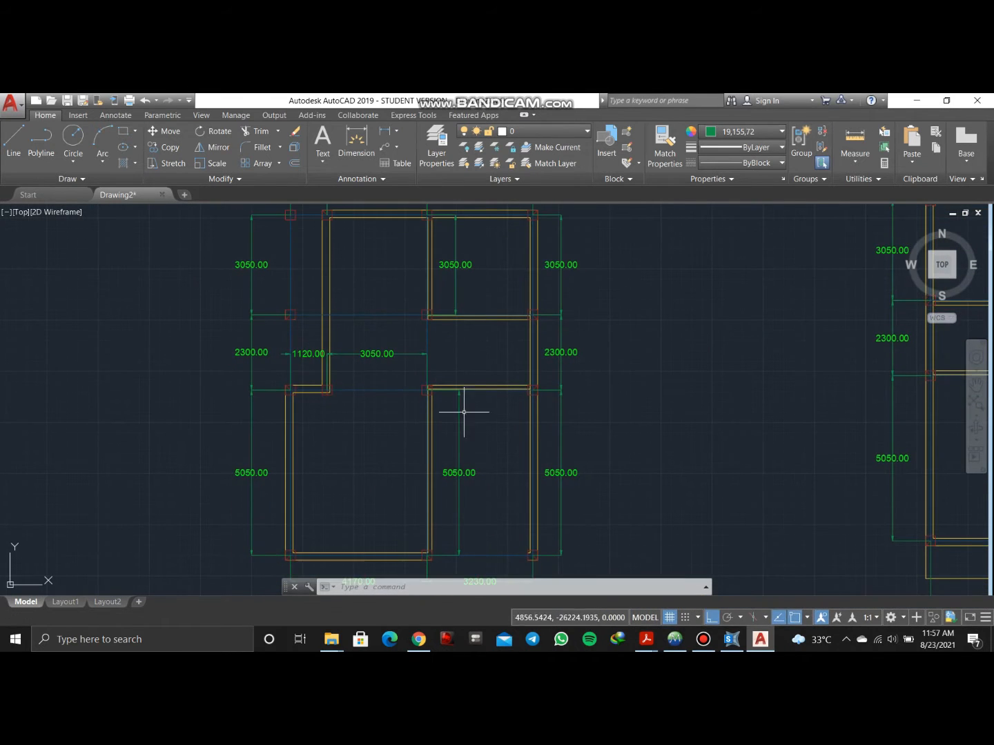
{"action": "mouse_move", "coordinate": [732, 639]}
{"action": "left_click", "coordinate": [732, 593]}
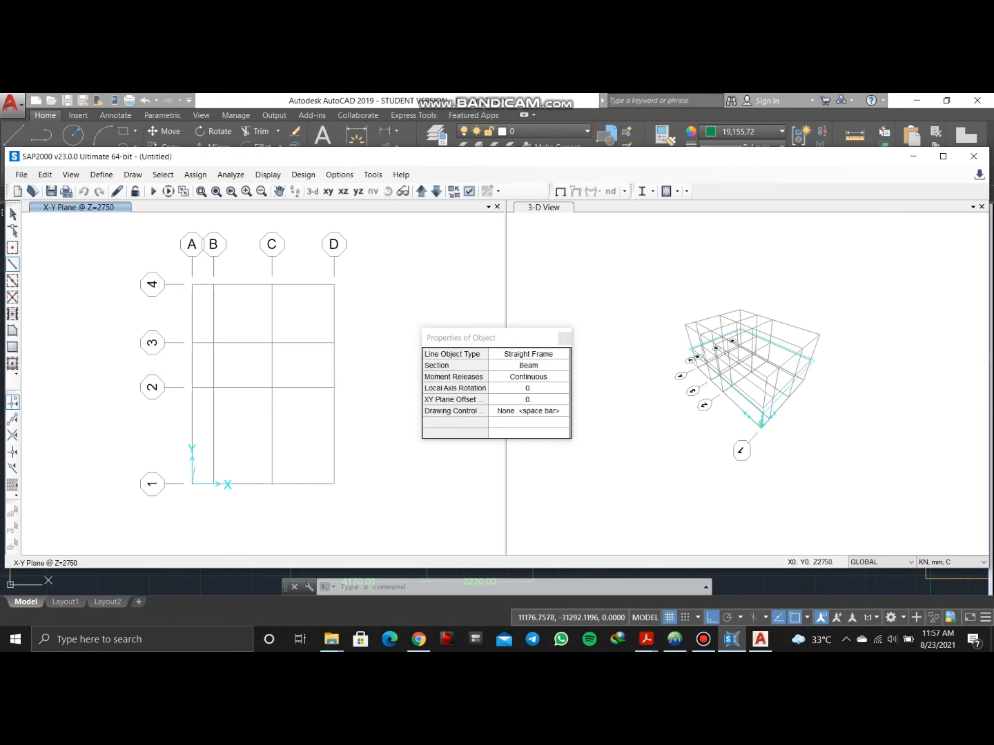
Draw beams at Z=2750 along grid line A from grid 1 to grid 4 and along grid line 1 through C to D
{"action": "left_click", "coordinate": [192, 344]}
{"action": "left_click", "coordinate": [192, 284]}
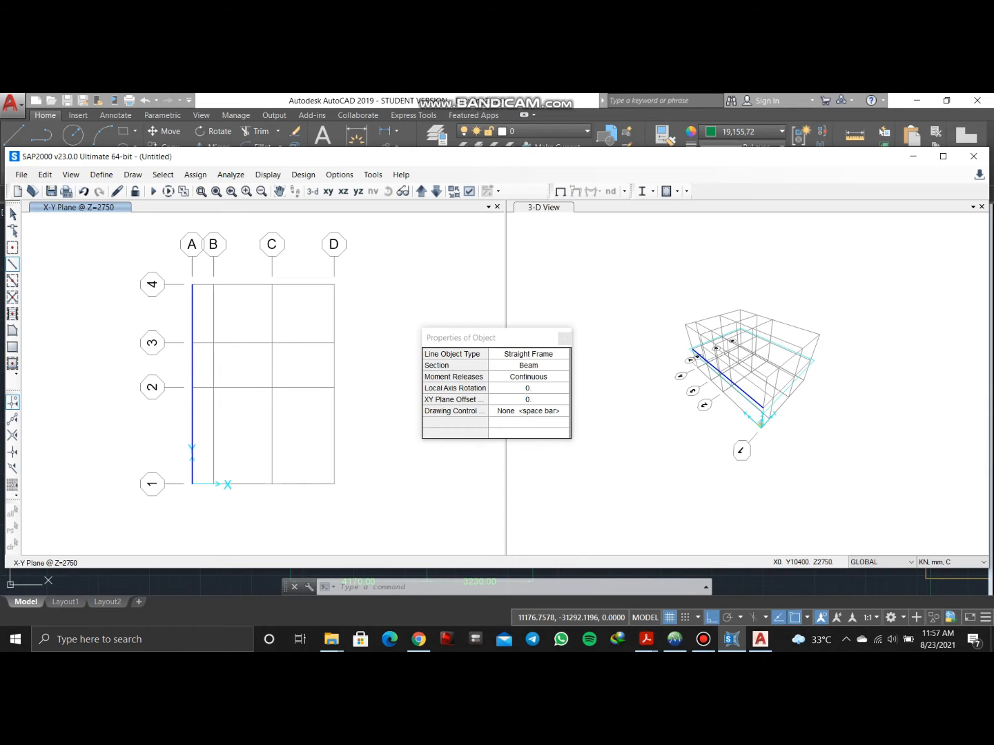
{"action": "left_click", "coordinate": [761, 638]}
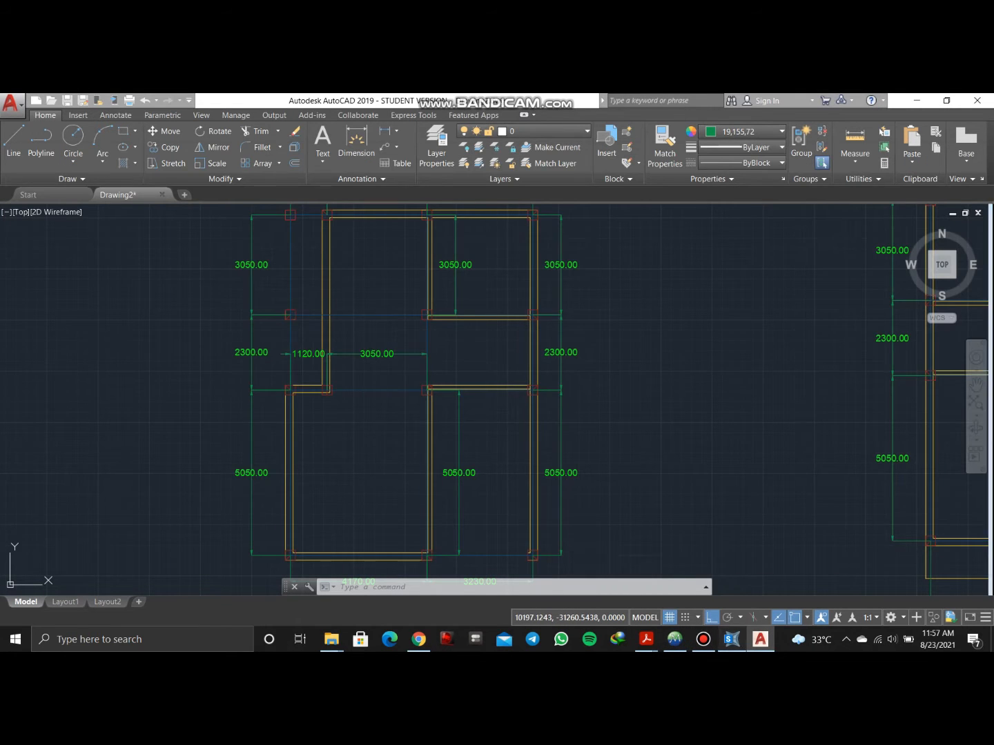
{"action": "key", "text": "alt+Tab"}
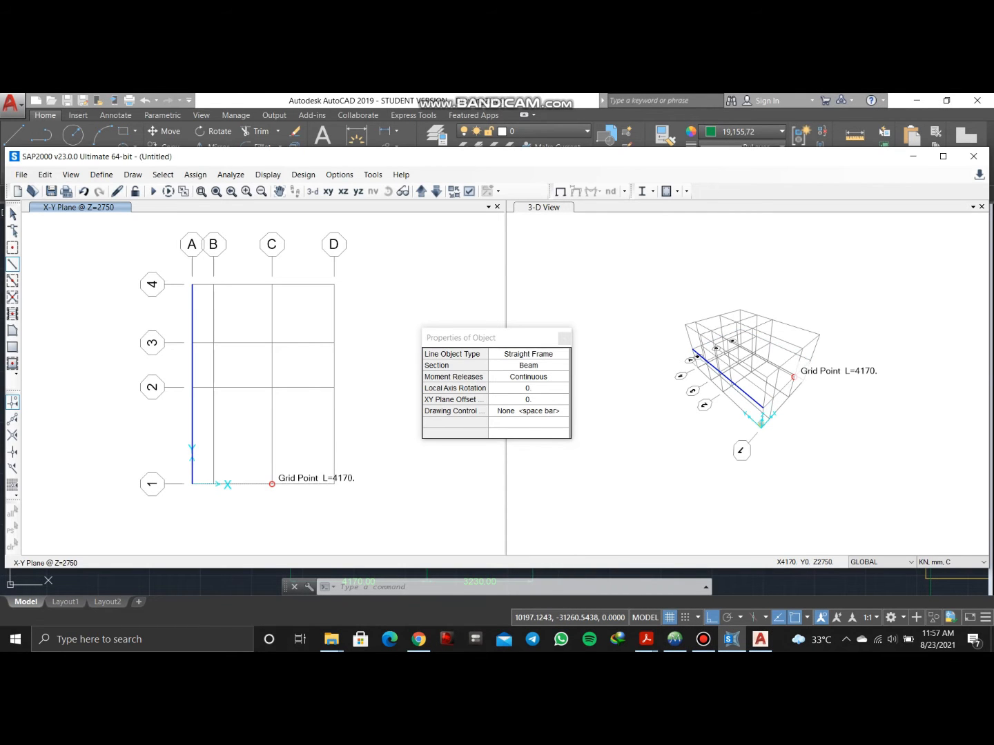
{"action": "left_click", "coordinate": [272, 484]}
{"action": "left_click", "coordinate": [334, 484]}
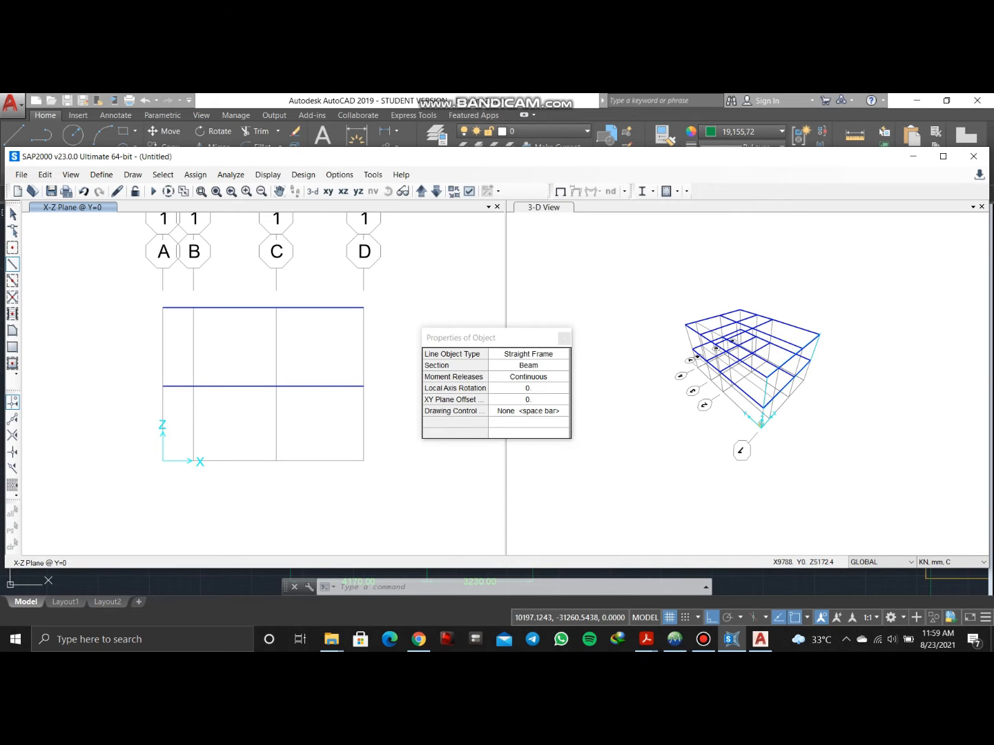
Set the section for the drawn straight frames to Column
{"action": "left_click", "coordinate": [530, 366]}
{"action": "left_click", "coordinate": [529, 365]}
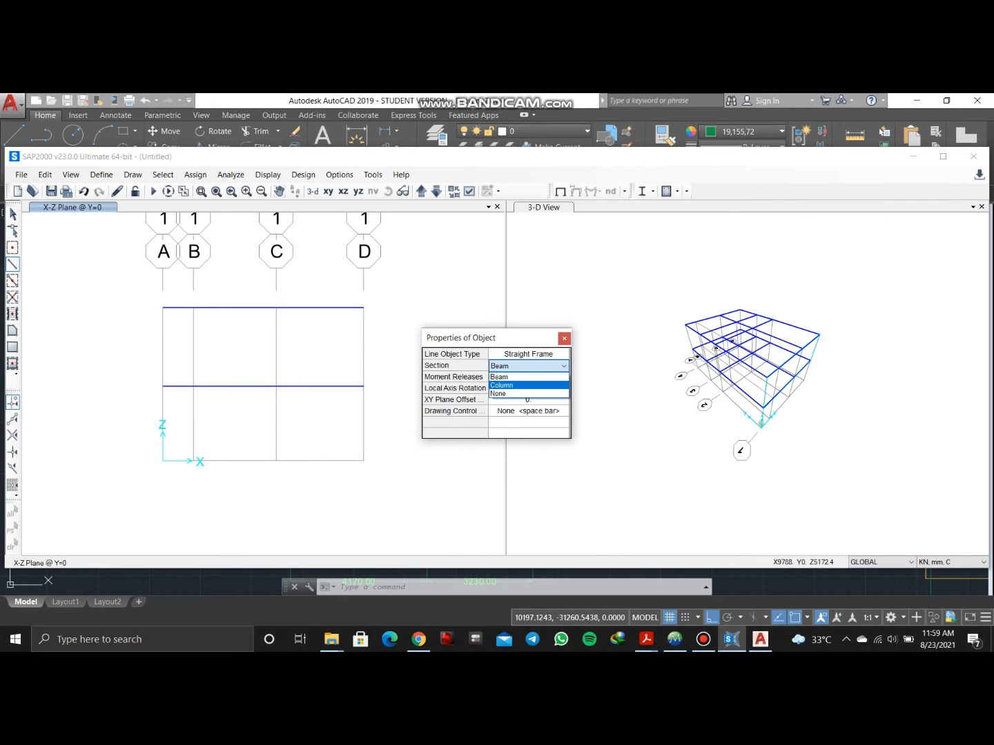
{"action": "key", "text": "Return"}
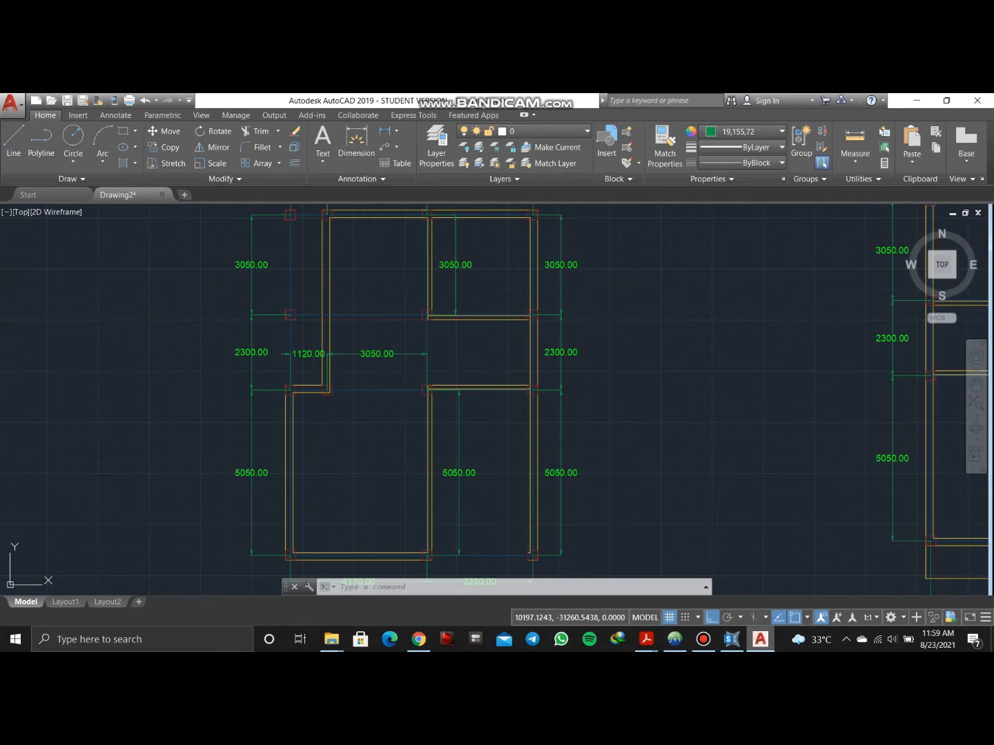
Switch to AutoCAD to examine the column locations on the ground floor plan, and return to SAP2000
{"action": "left_click", "coordinate": [760, 639]}
{"action": "mouse_move", "coordinate": [383, 486]}
{"action": "middle_mouse_down"}
{"action": "mouse_move", "coordinate": [295, 381]}
{"action": "mouse_move", "coordinate": [323, 406]}
{"action": "middle_mouse_up"}
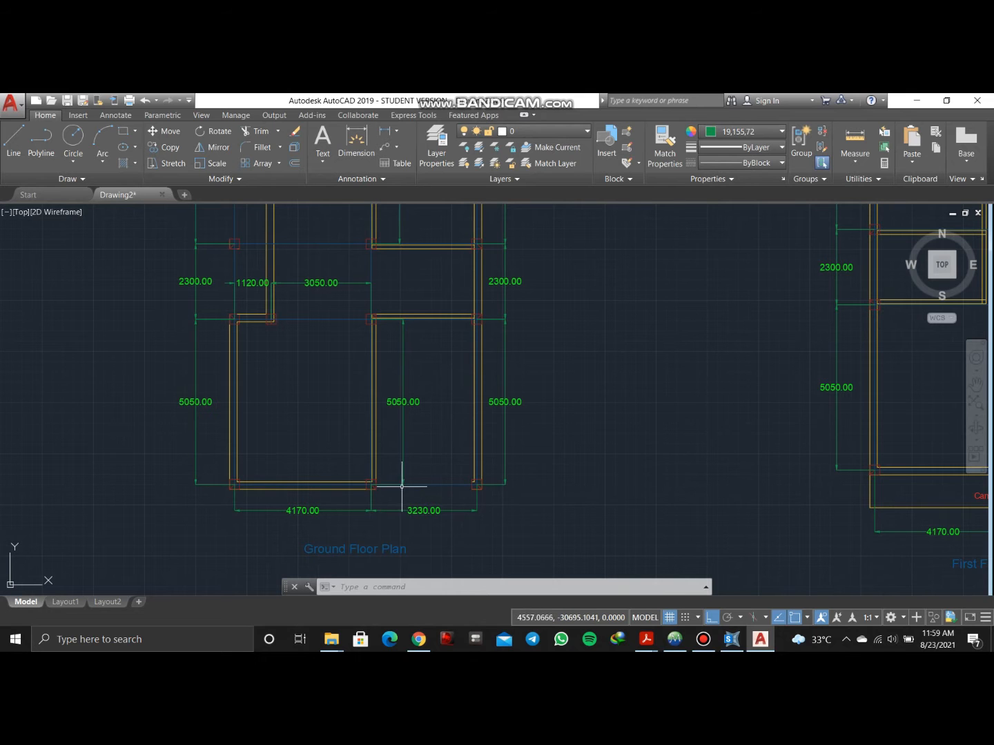
{"action": "mouse_move", "coordinate": [326, 378]}
{"action": "middle_mouse_down"}
{"action": "mouse_move", "coordinate": [325, 432]}
{"action": "mouse_move", "coordinate": [318, 397]}
{"action": "middle_mouse_up"}
{"action": "middle_click_drag", "start_coordinate": [226, 378], "coordinate": [239, 458]}
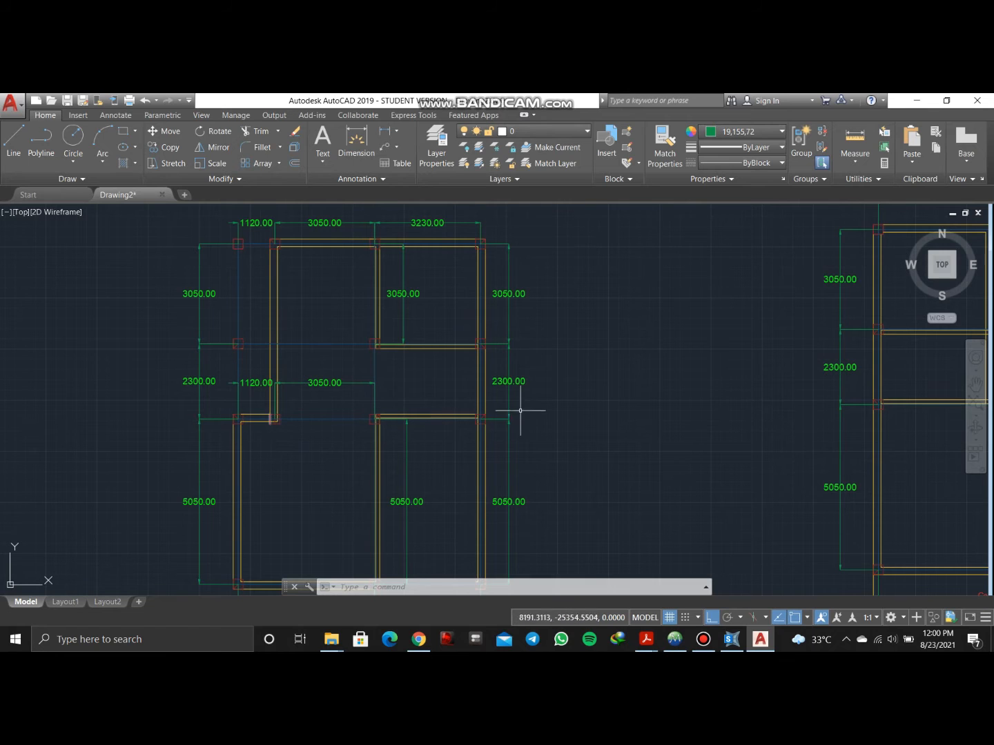
{"action": "middle_click_drag", "start_coordinate": [326, 383], "coordinate": [321, 438]}
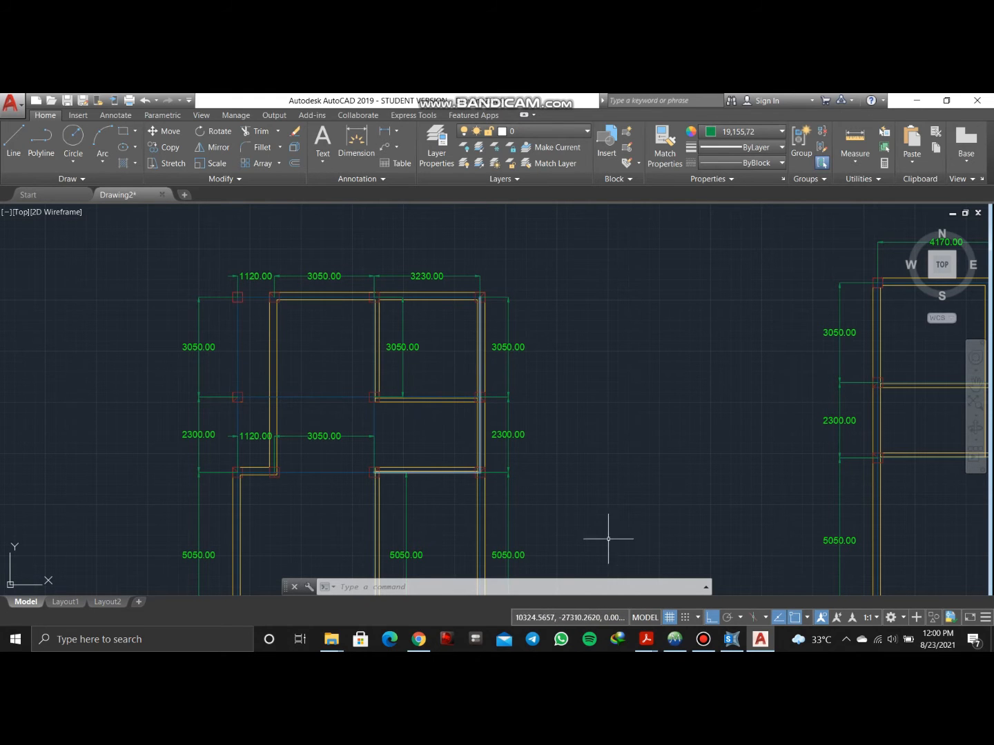
{"action": "left_click", "coordinate": [731, 640]}
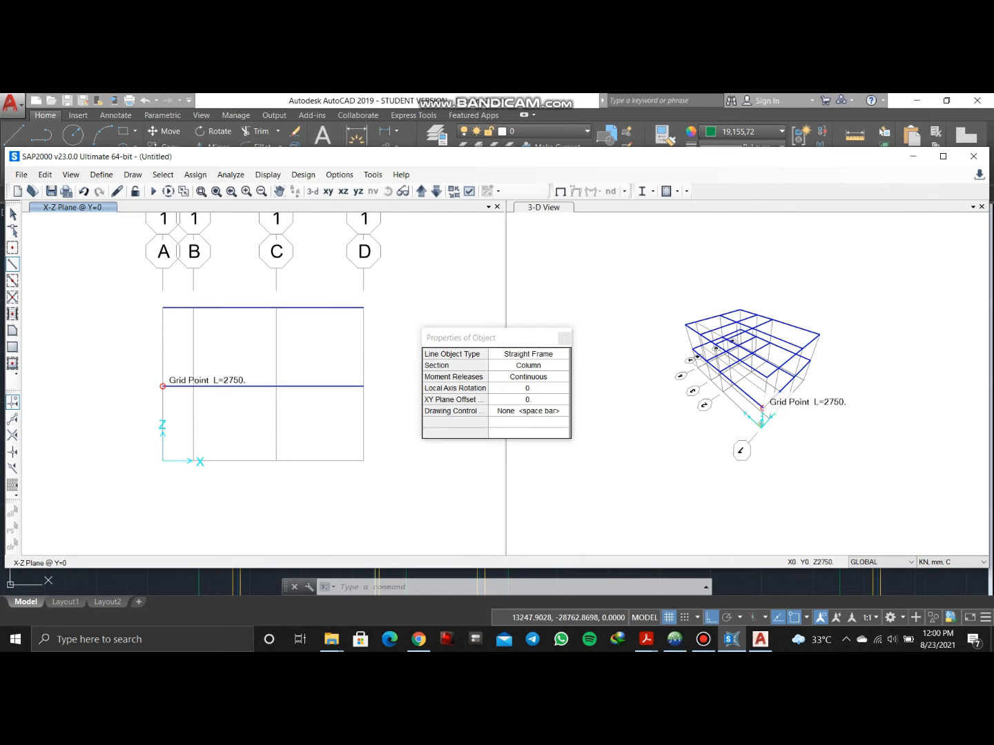
Draw columns at grids A, C and D in the X-Z plane at Y=0, from the base through the middle level to the top level
{"action": "left_click", "coordinate": [767, 376]}
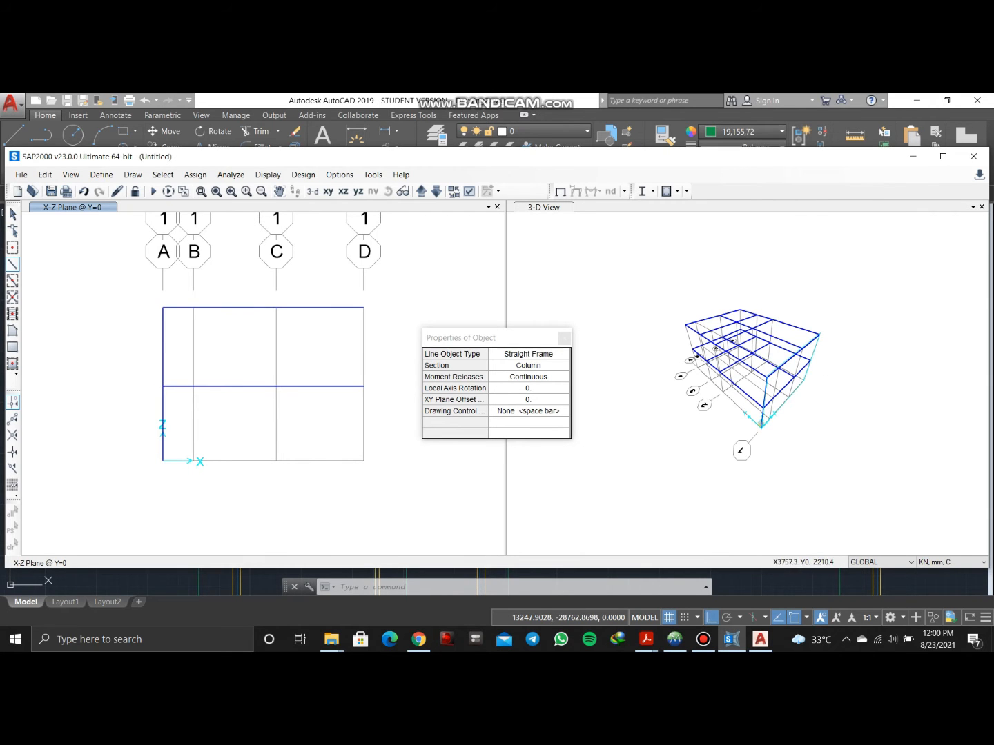
{"action": "left_click", "coordinate": [277, 461]}
{"action": "left_click", "coordinate": [276, 386]}
{"action": "left_click", "coordinate": [277, 308]}
{"action": "right_click", "coordinate": [276, 308]}
{"action": "left_click", "coordinate": [364, 461]}
{"action": "left_click", "coordinate": [364, 387]}
{"action": "left_click", "coordinate": [363, 308]}
{"action": "right_click", "coordinate": [363, 307]}
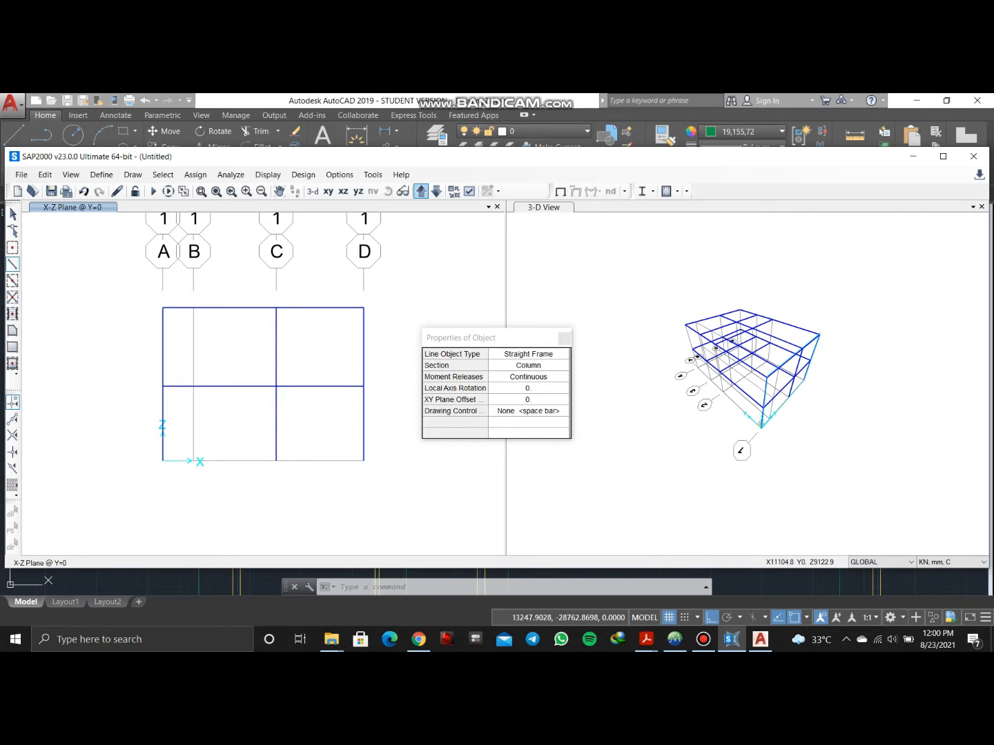
Draw columns at grids A, B, C and D in the X-Z plane of grid line 2, from the base through the middle to the top level
{"action": "left_click", "coordinate": [421, 191]}
{"action": "left_click", "coordinate": [163, 307]}
{"action": "right_click", "coordinate": [163, 307]}
{"action": "left_click", "coordinate": [194, 461]}
{"action": "left_click", "coordinate": [193, 387]}
{"action": "left_click", "coordinate": [194, 308]}
{"action": "right_click", "coordinate": [194, 307]}
{"action": "left_click", "coordinate": [276, 461]}
{"action": "left_click", "coordinate": [276, 387]}
{"action": "left_click", "coordinate": [276, 308]}
{"action": "right_click", "coordinate": [277, 307]}
{"action": "left_click", "coordinate": [363, 462]}
{"action": "left_click", "coordinate": [363, 387]}
{"action": "left_click", "coordinate": [363, 307]}
{"action": "right_click", "coordinate": [363, 307]}
Draw columns at grids A, C and D in the X-Z plane of grid line 3, from the base through the middle to the top level
{"action": "left_click", "coordinate": [420, 191]}
{"action": "left_click", "coordinate": [163, 461]}
{"action": "left_click", "coordinate": [164, 387]}
{"action": "left_click", "coordinate": [164, 308]}
{"action": "right_click", "coordinate": [163, 308]}
{"action": "left_click", "coordinate": [276, 461]}
{"action": "left_click", "coordinate": [277, 387]}
{"action": "left_click", "coordinate": [277, 307]}
{"action": "right_click", "coordinate": [277, 307]}
{"action": "left_click", "coordinate": [363, 387]}
{"action": "left_click", "coordinate": [363, 307]}
{"action": "right_click", "coordinate": [363, 308]}
Draw full-height columns at grids A, B, C and D in the X-Z plane at Y=10400, and finish the frame drawing
{"action": "left_click", "coordinate": [421, 191]}
{"action": "left_click", "coordinate": [163, 387]}
{"action": "left_click", "coordinate": [164, 308]}
{"action": "right_click", "coordinate": [164, 308]}
{"action": "left_click", "coordinate": [193, 462]}
{"action": "left_click", "coordinate": [194, 386]}
{"action": "left_click", "coordinate": [194, 308]}
{"action": "right_click", "coordinate": [193, 307]}
{"action": "left_click", "coordinate": [276, 461]}
{"action": "left_click", "coordinate": [276, 387]}
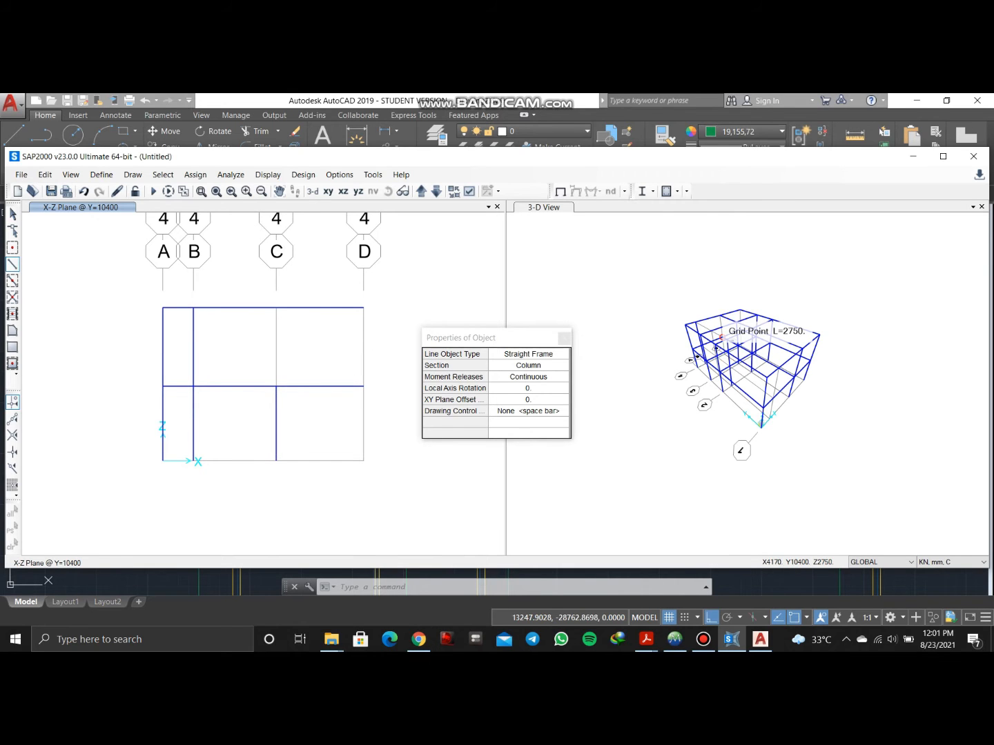
{"action": "left_click", "coordinate": [277, 307]}
{"action": "right_click", "coordinate": [276, 307]}
{"action": "left_click", "coordinate": [363, 461]}
{"action": "left_click", "coordinate": [363, 388]}
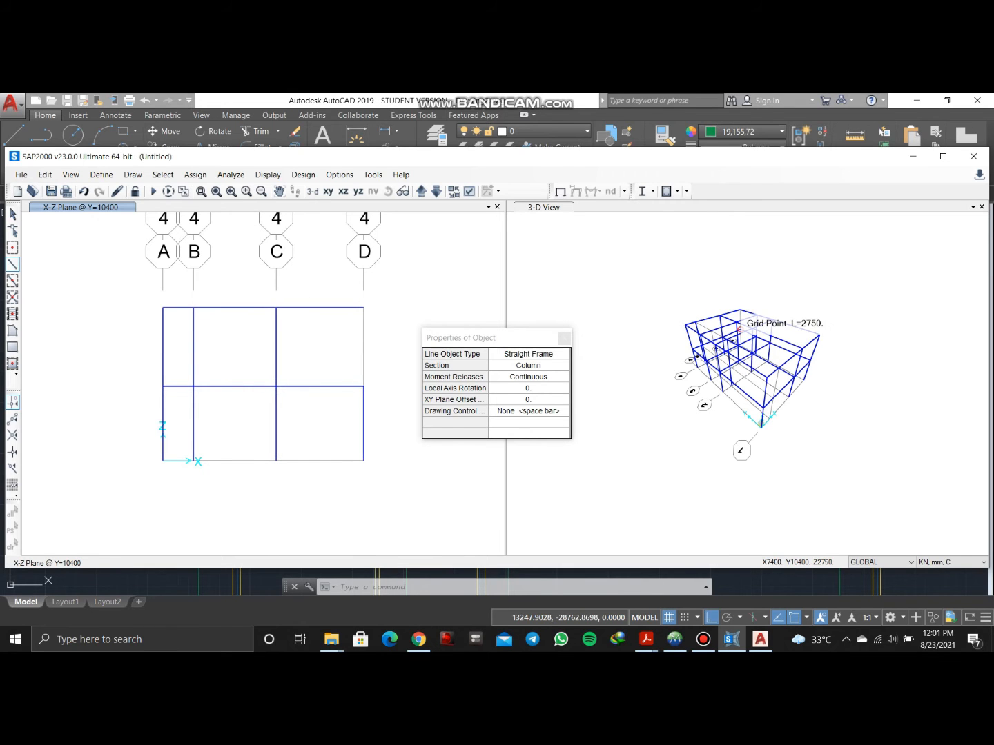
{"action": "left_click", "coordinate": [363, 308]}
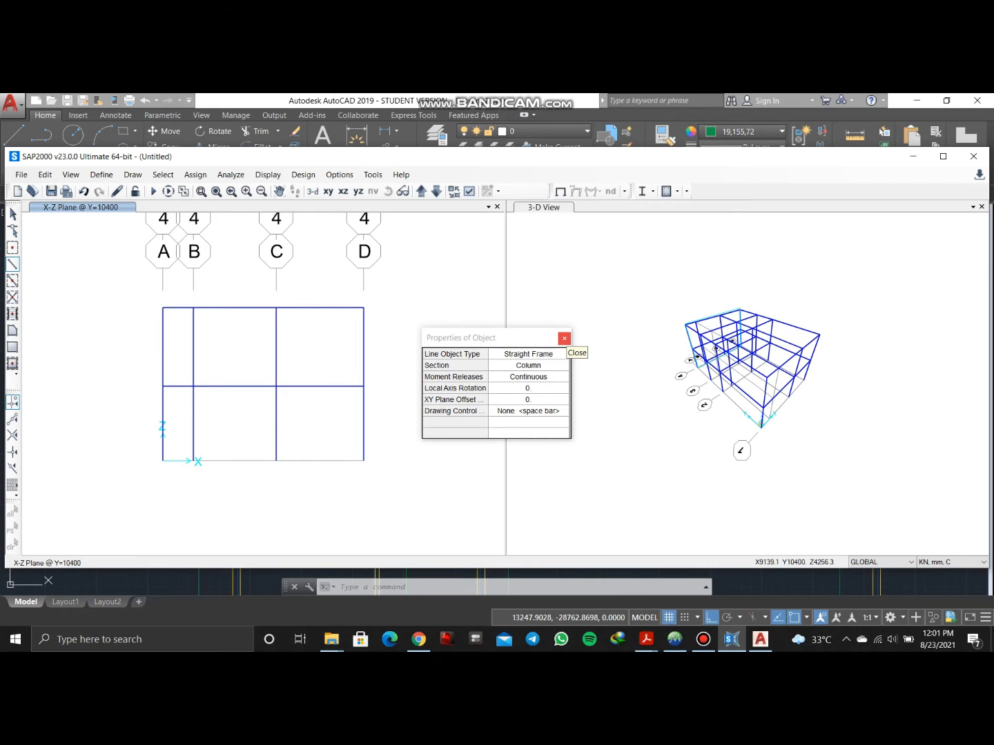
{"action": "left_click", "coordinate": [564, 338]}
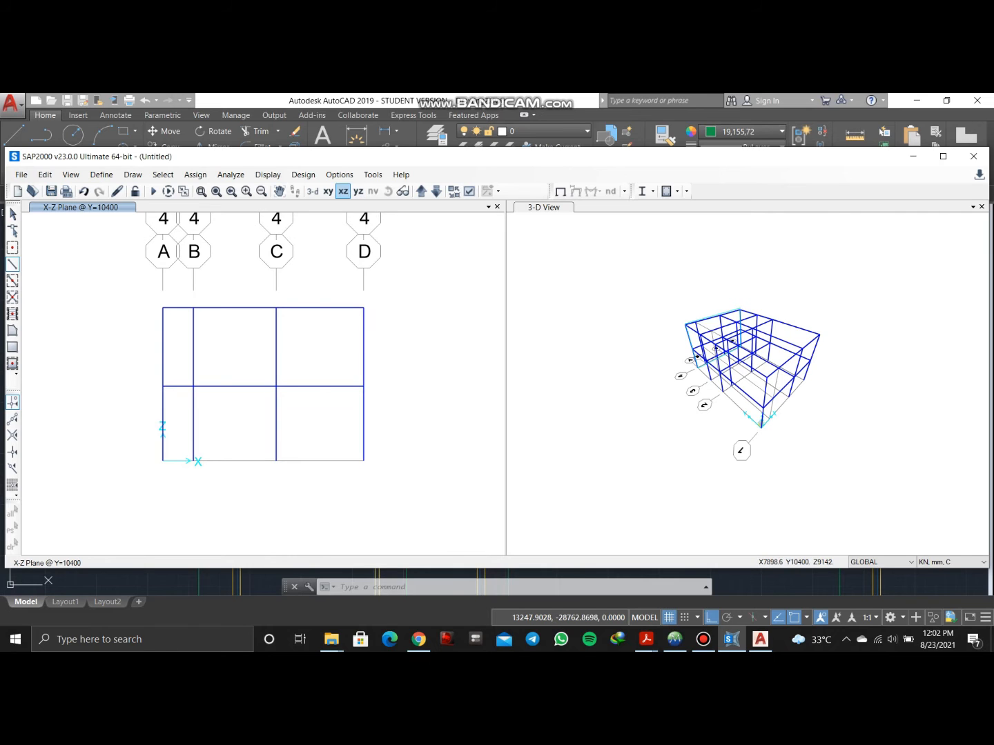
Start rectangular area drawing with the section set to Slab in the X-Y plane at Z=2750
{"action": "left_click", "coordinate": [358, 190]}
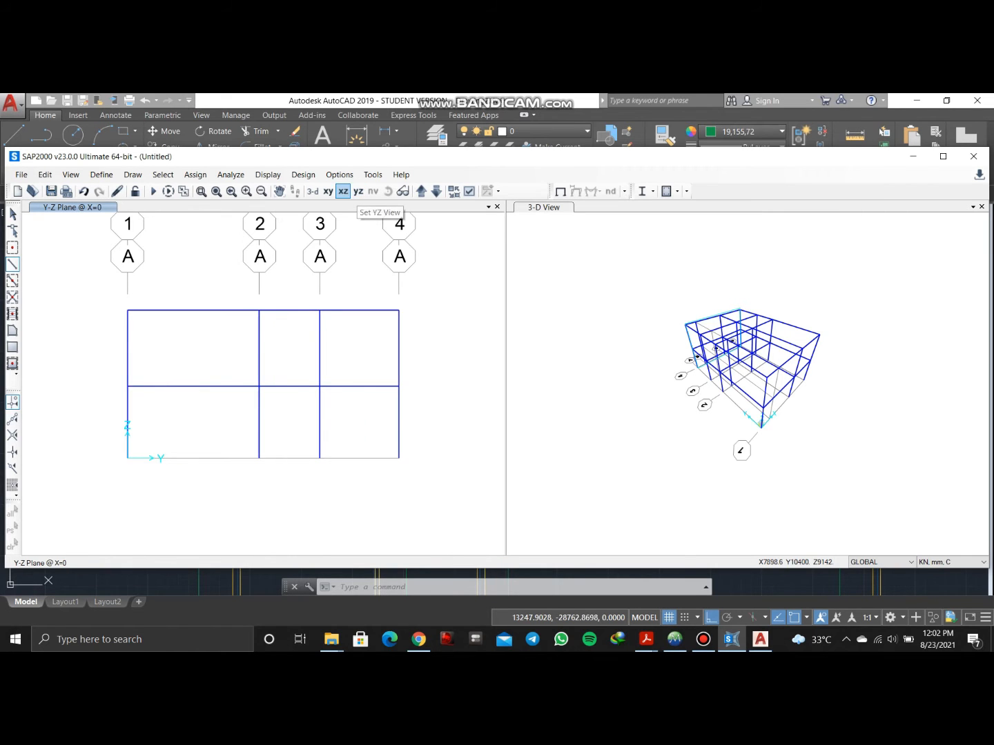
{"action": "left_click", "coordinate": [327, 191]}
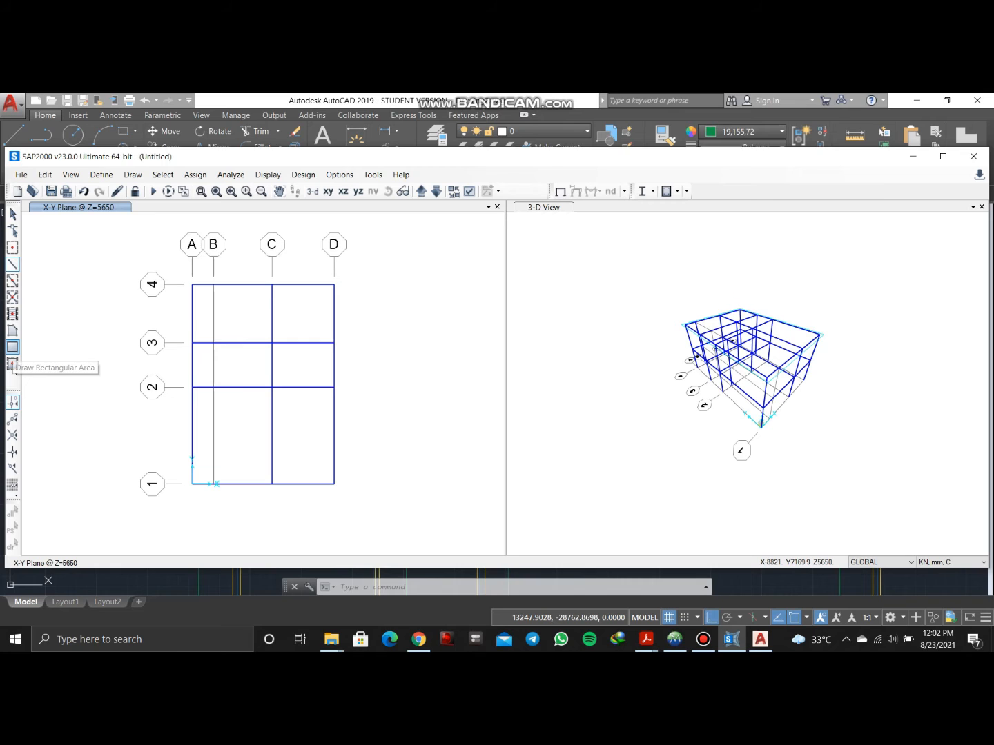
{"action": "left_click", "coordinate": [12, 347]}
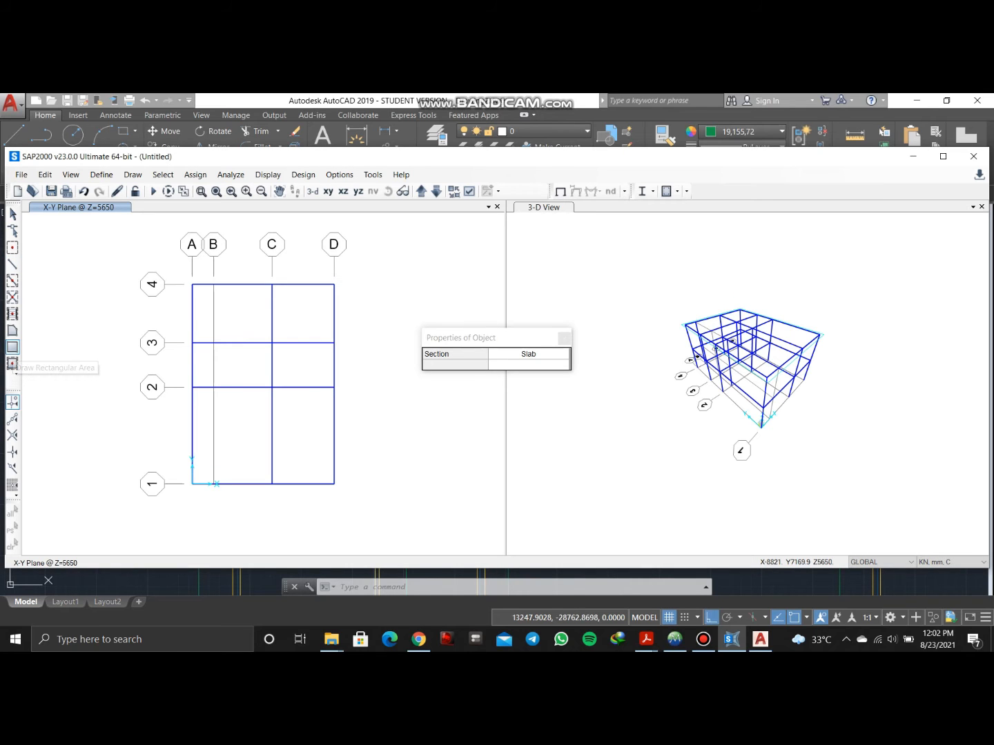
{"action": "left_click", "coordinate": [529, 354]}
{"action": "left_click", "coordinate": [563, 355]}
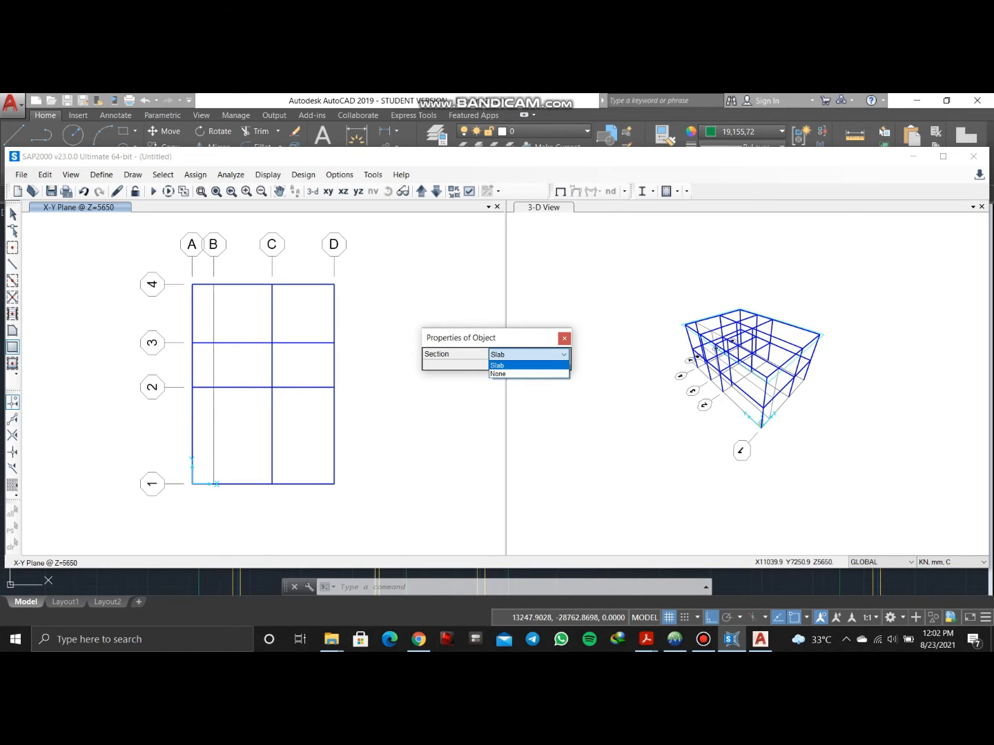
{"action": "left_click", "coordinate": [528, 366]}
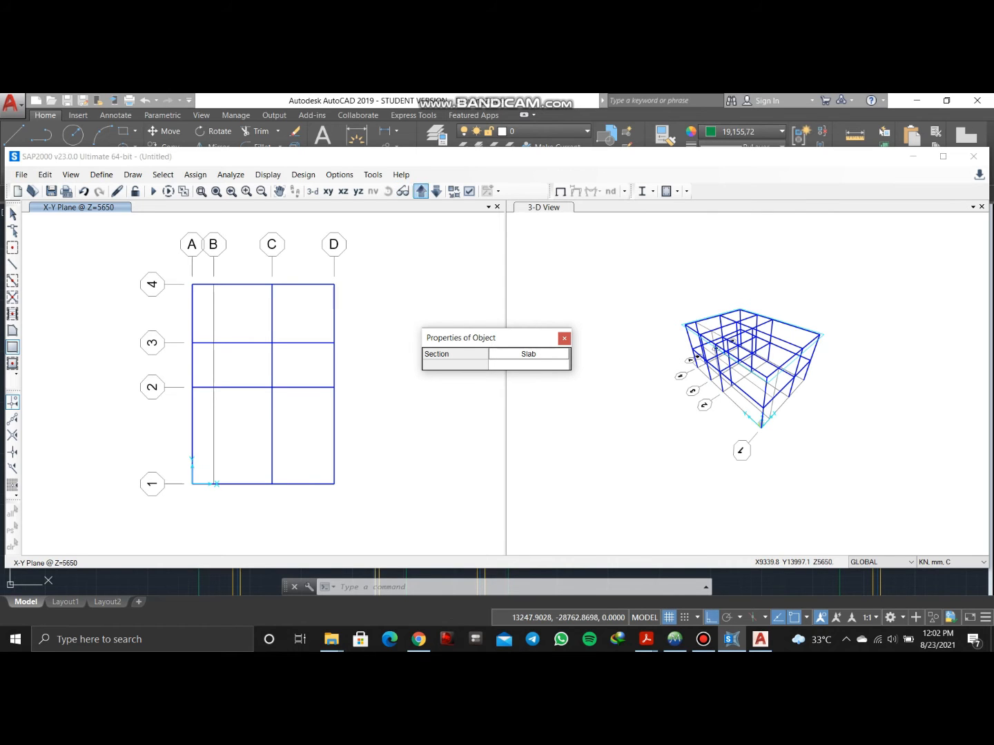
{"action": "left_click", "coordinate": [436, 192]}
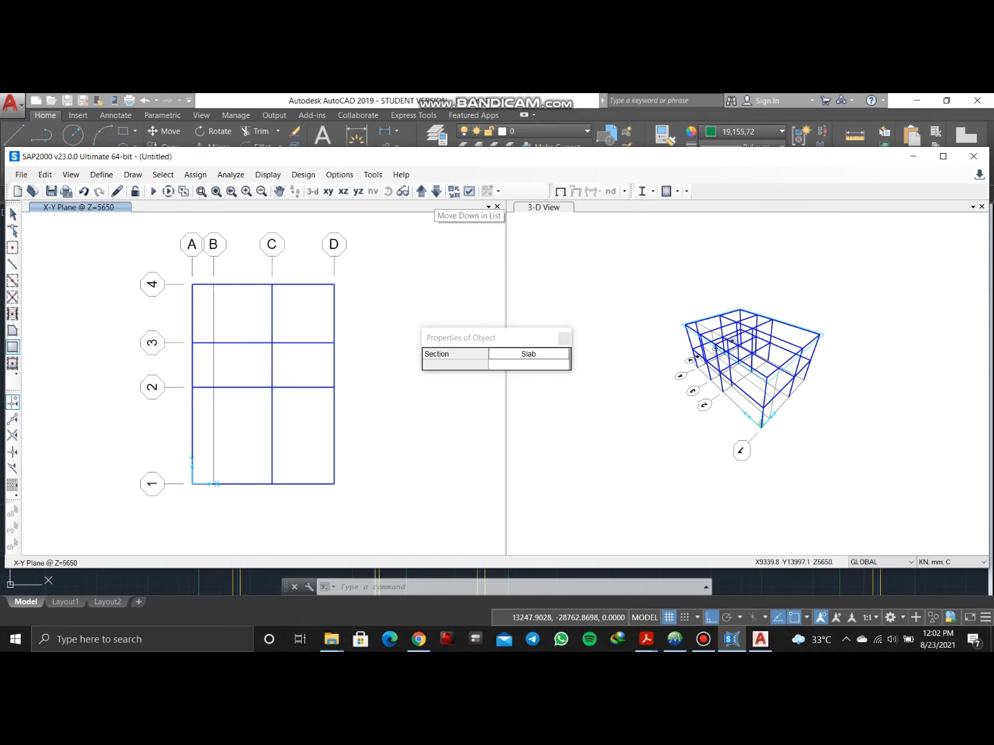
{"action": "left_click", "coordinate": [437, 191]}
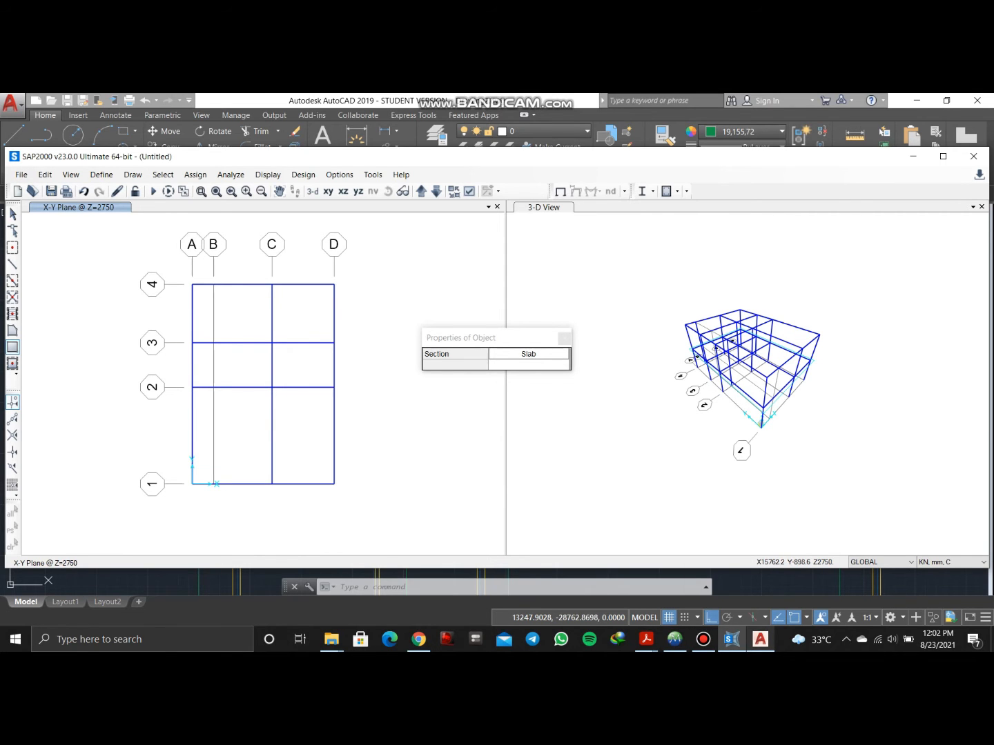
Switch to AutoCAD to examine the bay layout on the floor plan, and return to SAP2000
{"action": "left_click", "coordinate": [760, 639]}
{"action": "mouse_move", "coordinate": [347, 442]}
{"action": "middle_mouse_down"}
{"action": "mouse_move", "coordinate": [340, 382]}
{"action": "mouse_move", "coordinate": [319, 400]}
{"action": "middle_mouse_up"}
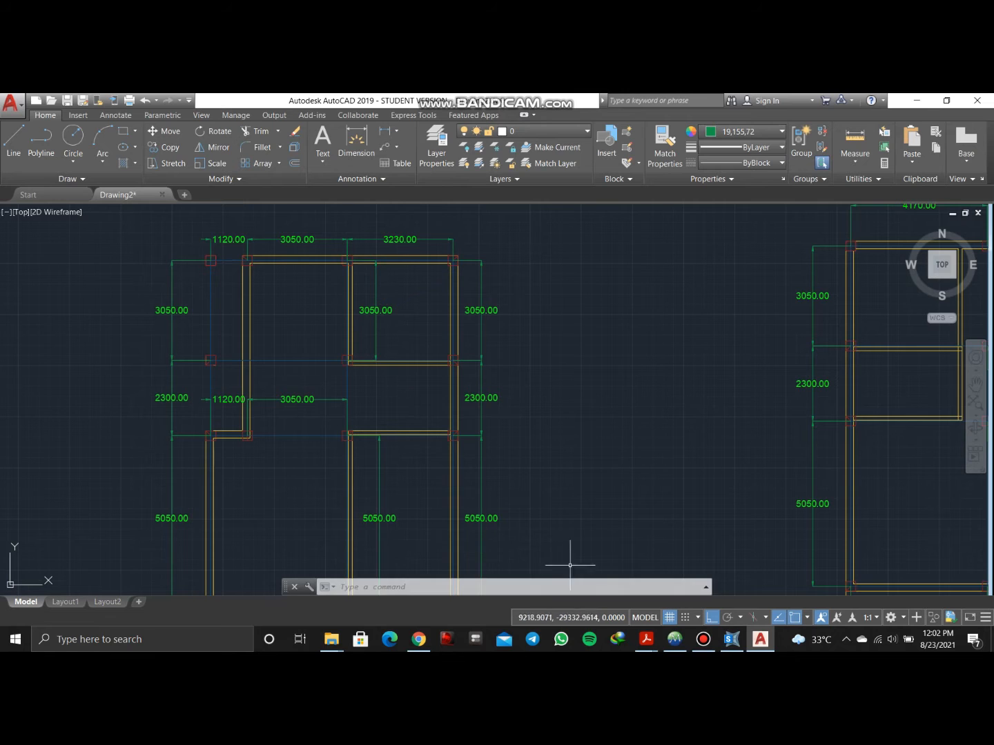
{"action": "key", "text": "alt+Tab"}
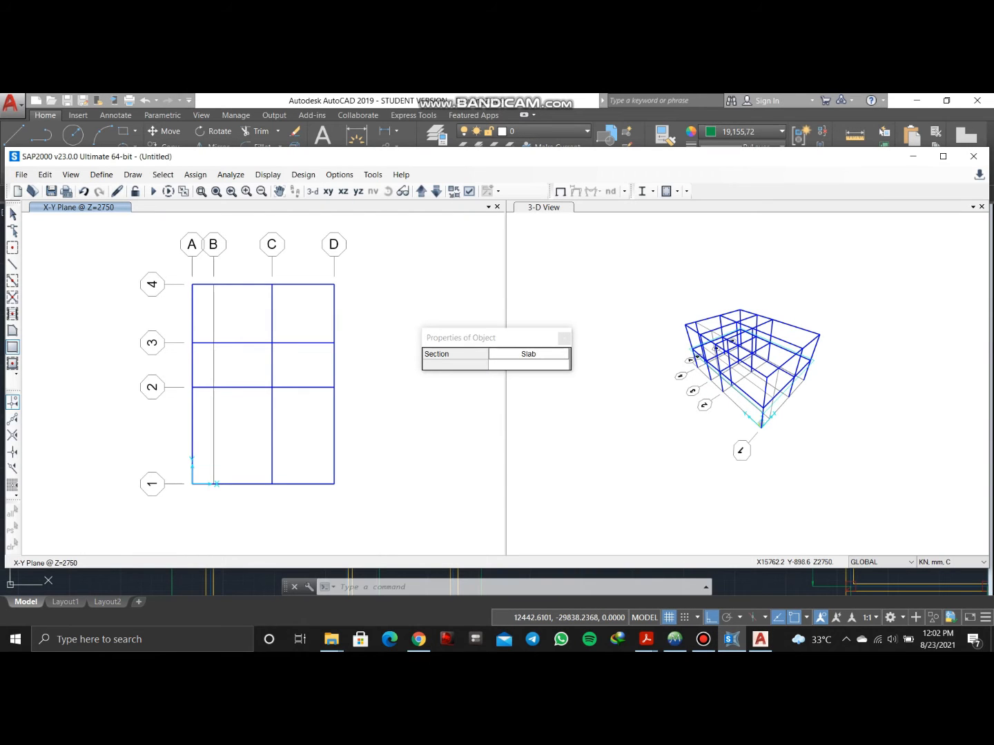
Draw rectangular slabs at Z=2750 over bays A-C and C-D between grids 3-4 and 1-2, and bay A-C between grids 2-3
{"action": "left_click", "coordinate": [191, 284]}
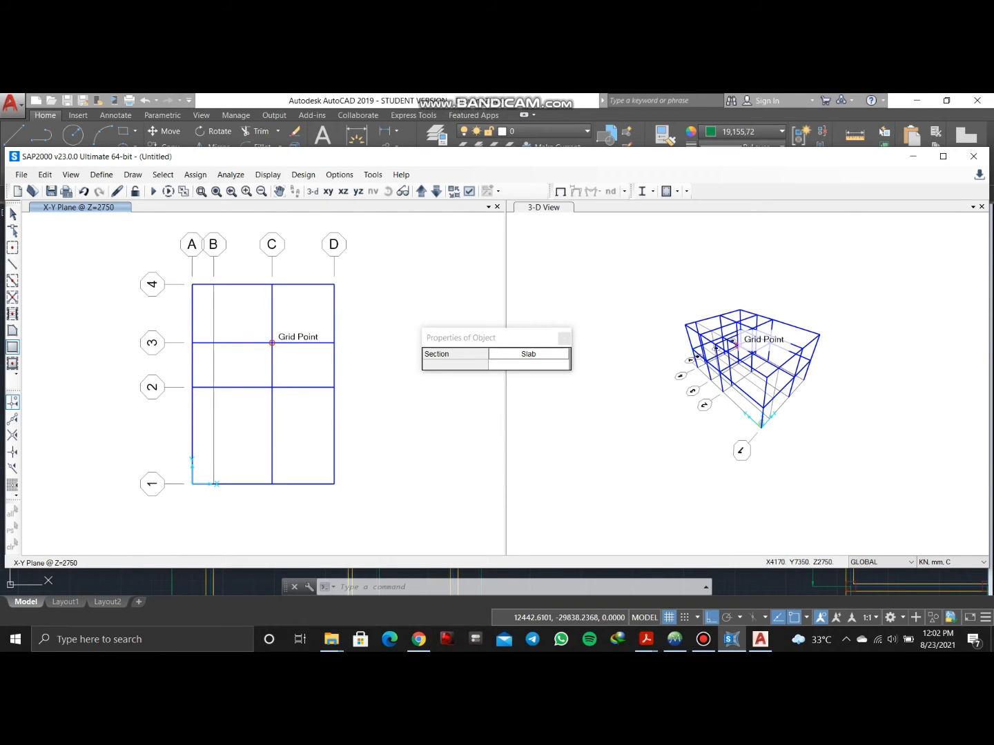
{"action": "left_click", "coordinate": [271, 342]}
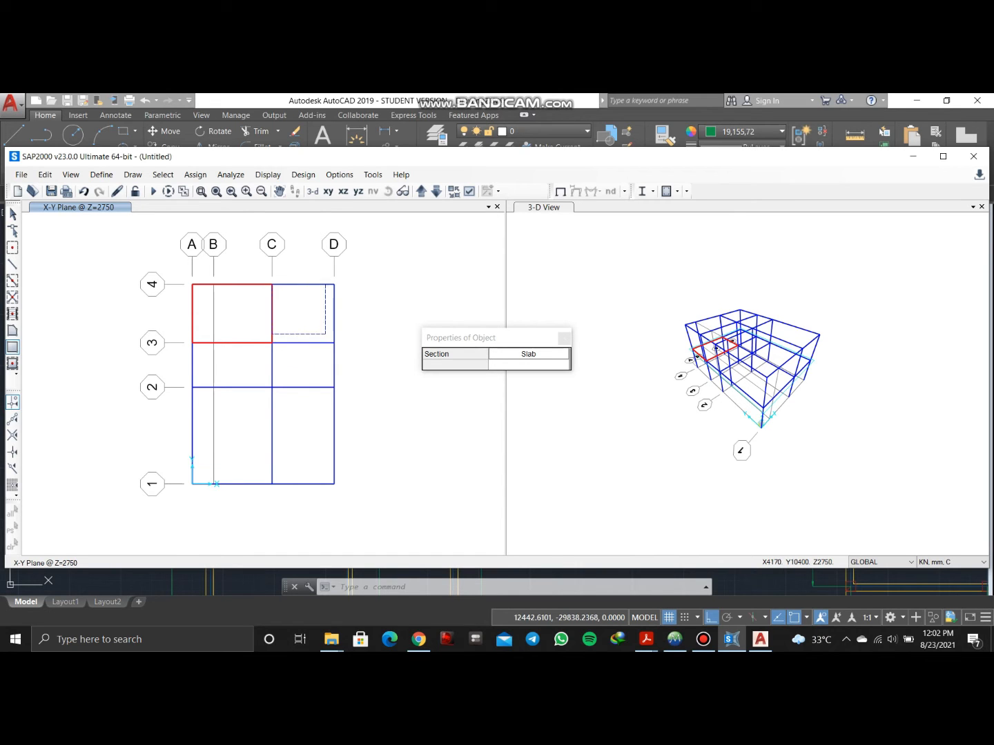
{"action": "left_click", "coordinate": [334, 343]}
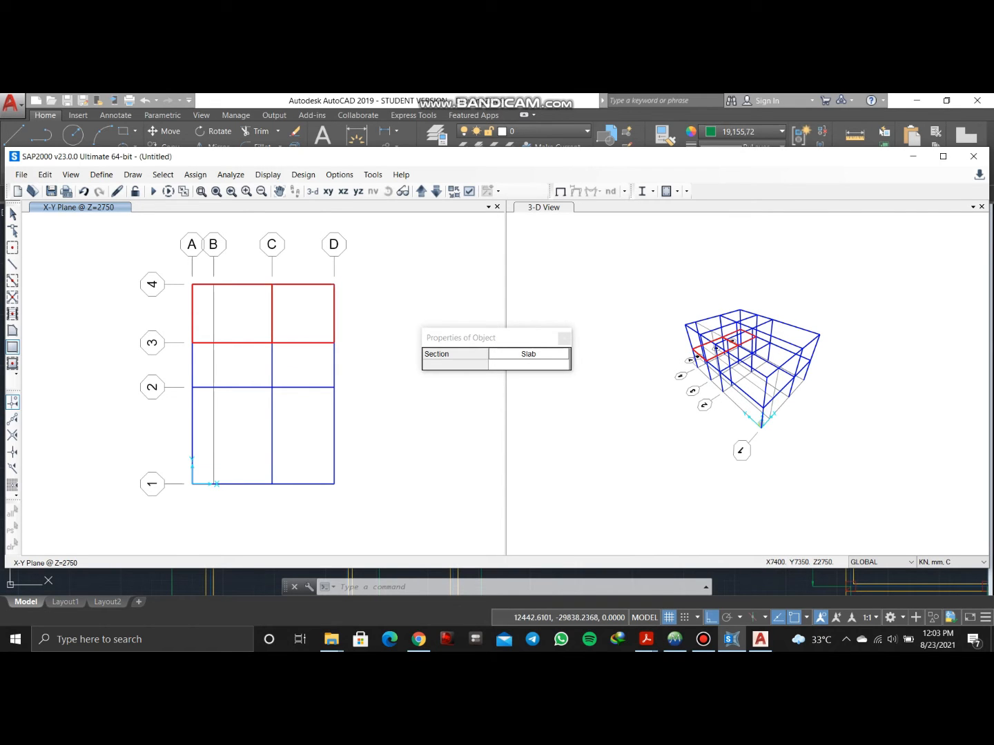
{"action": "left_click", "coordinate": [193, 342]}
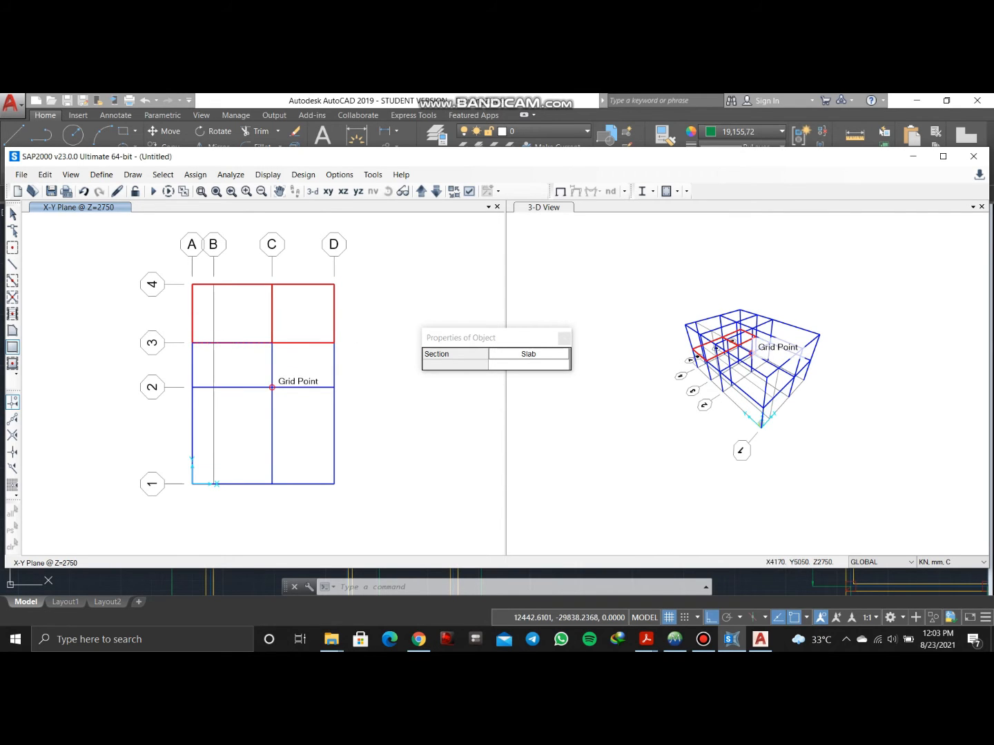
{"action": "left_click", "coordinate": [272, 387]}
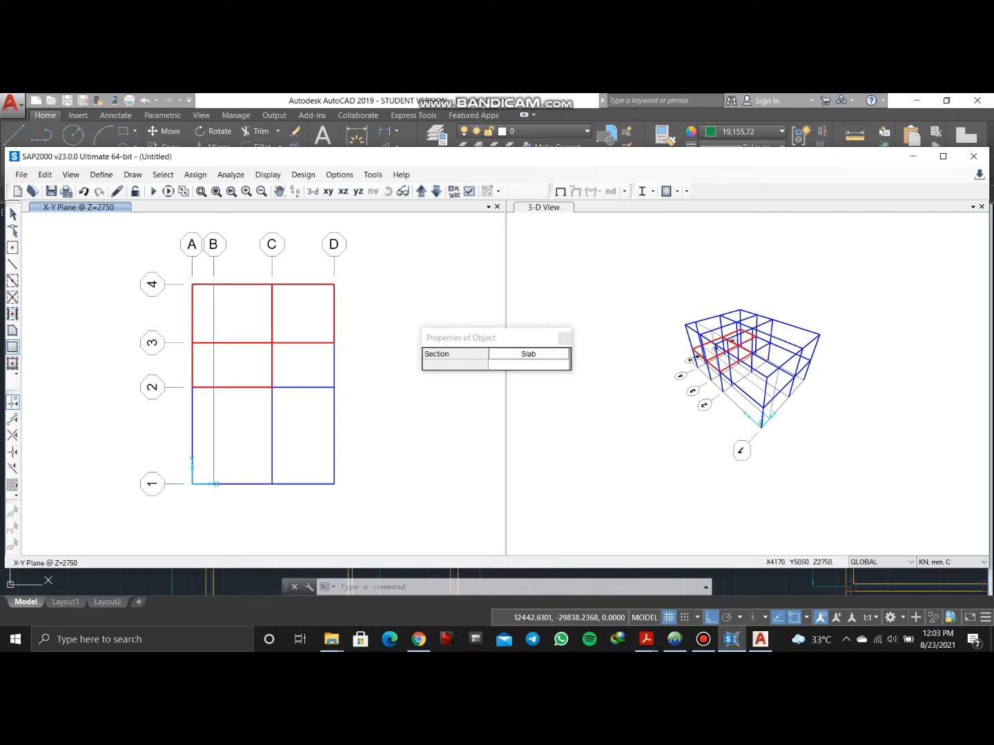
{"action": "left_click", "coordinate": [193, 387]}
{"action": "left_click", "coordinate": [272, 484]}
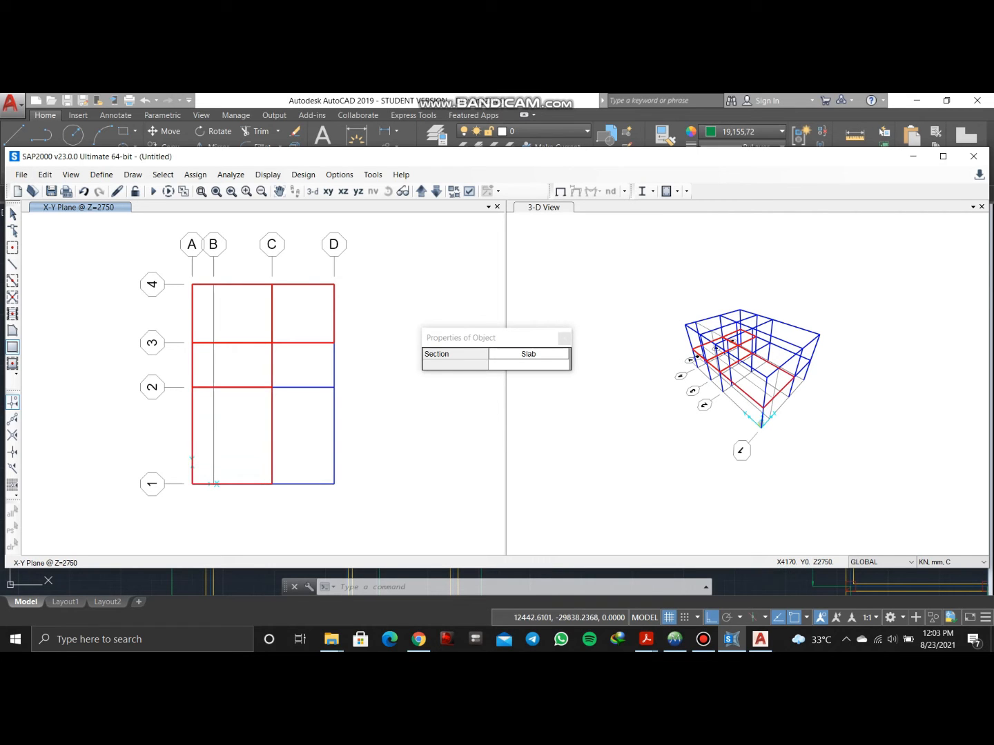
{"action": "left_click", "coordinate": [272, 388]}
{"action": "left_click", "coordinate": [334, 484]}
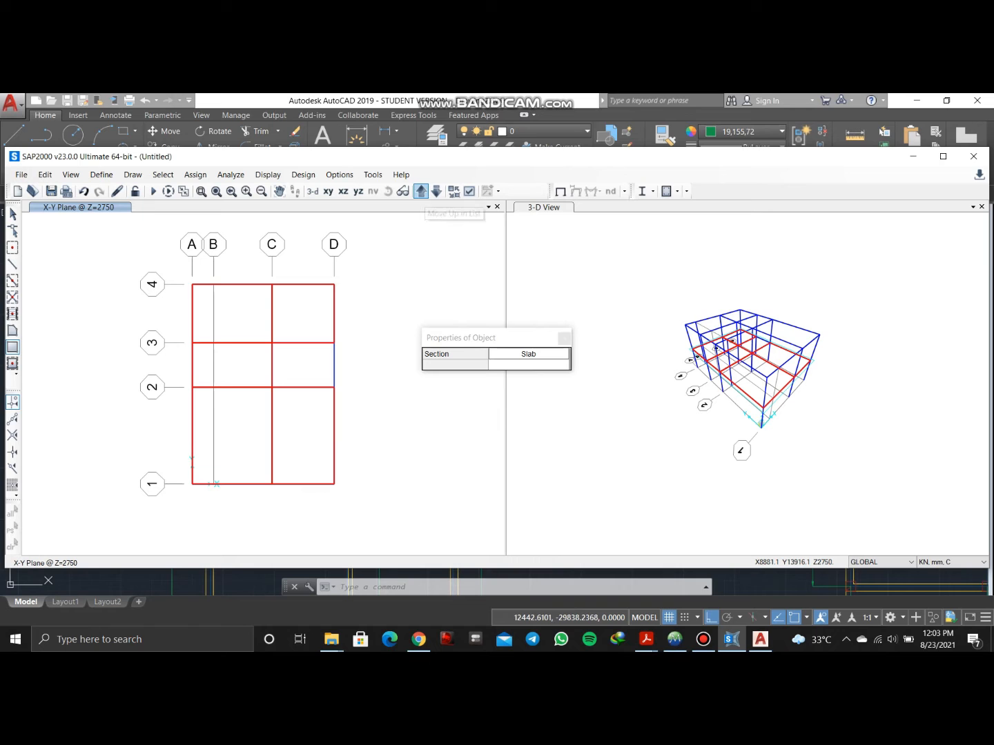
Draw rectangular slabs at Z=5650 over all bays A-C and C-D from grid 1 to grid 4, and leave the drawing mode
{"action": "left_click", "coordinate": [420, 191]}
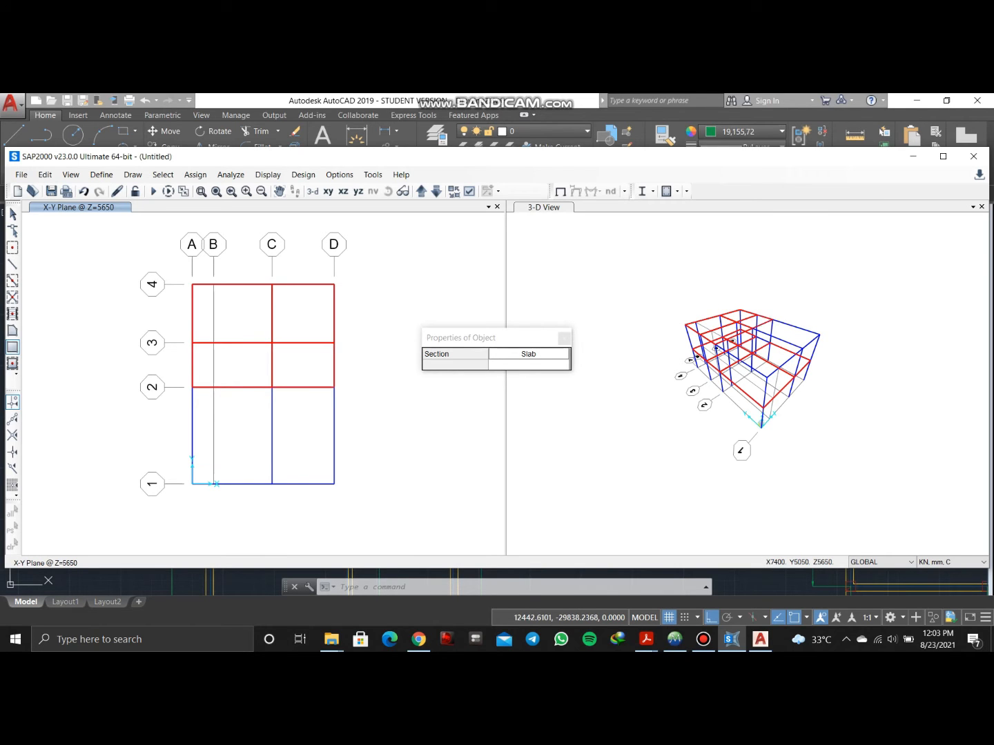
{"action": "left_click_drag", "start_coordinate": [192, 388], "coordinate": [272, 483]}
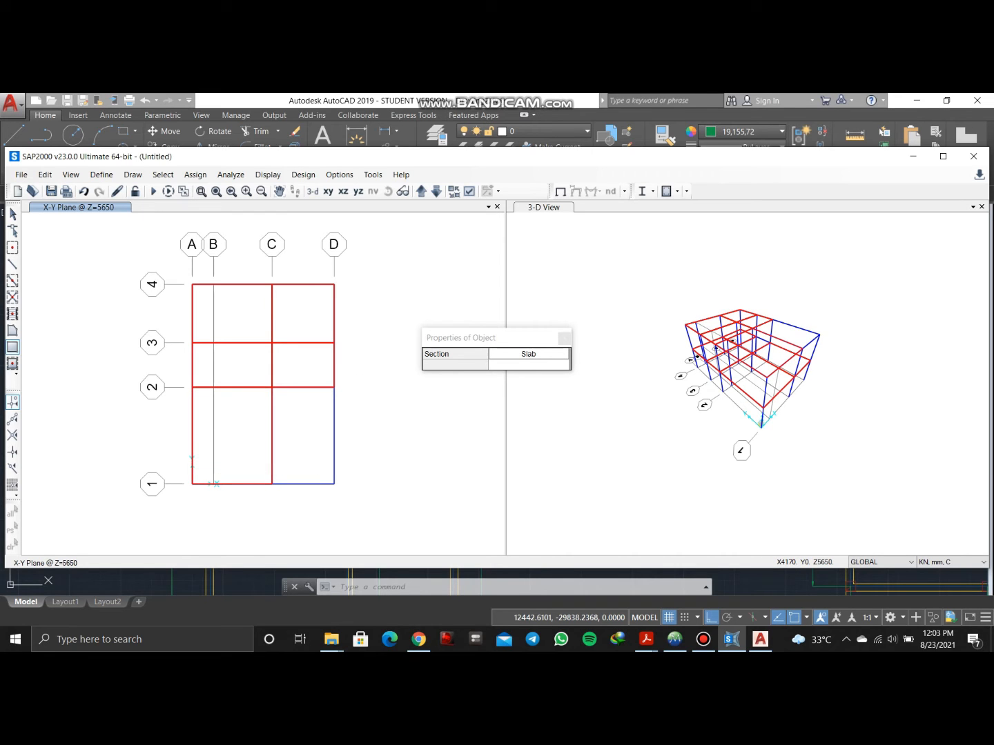
{"action": "mouse_move", "coordinate": [272, 387]}
{"action": "left_mouse_down"}
{"action": "mouse_move", "coordinate": [312, 429]}
{"action": "mouse_move", "coordinate": [334, 484]}
{"action": "left_mouse_up"}
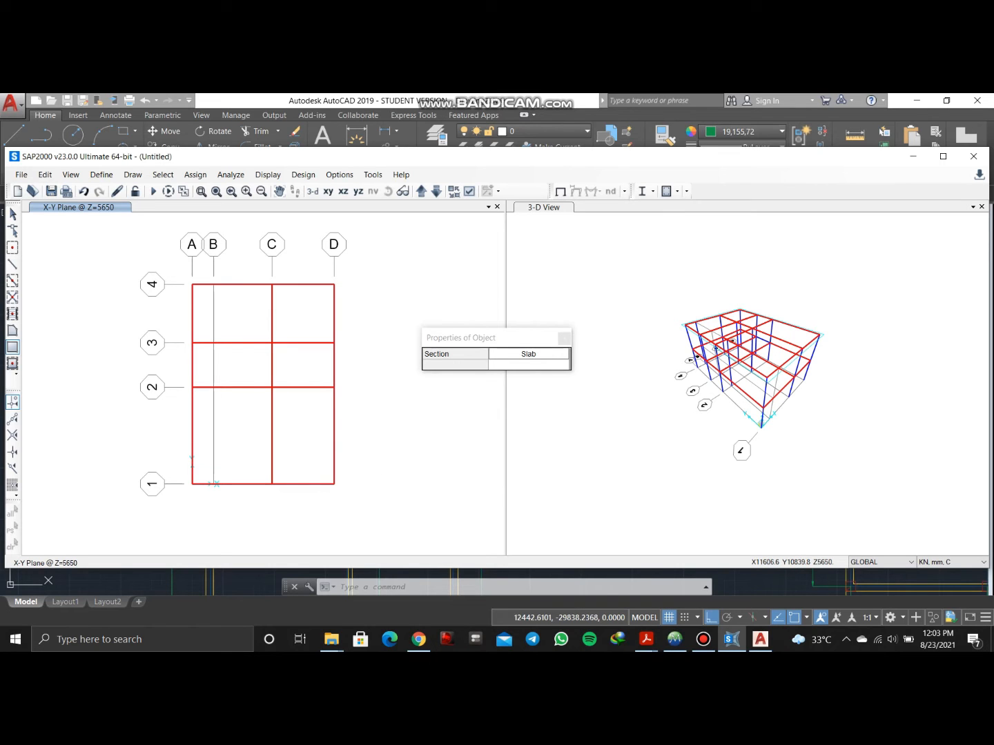
{"action": "key", "text": "Escape"}
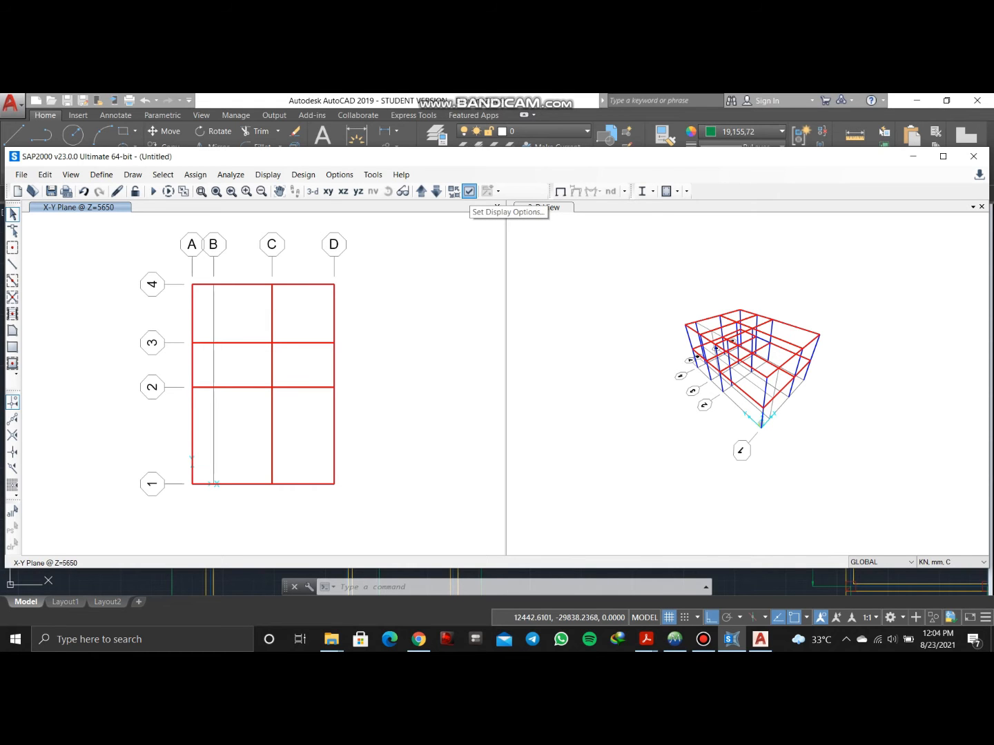
Set the 3-D view's display options to the Extrude view type
{"action": "left_click", "coordinate": [469, 190]}
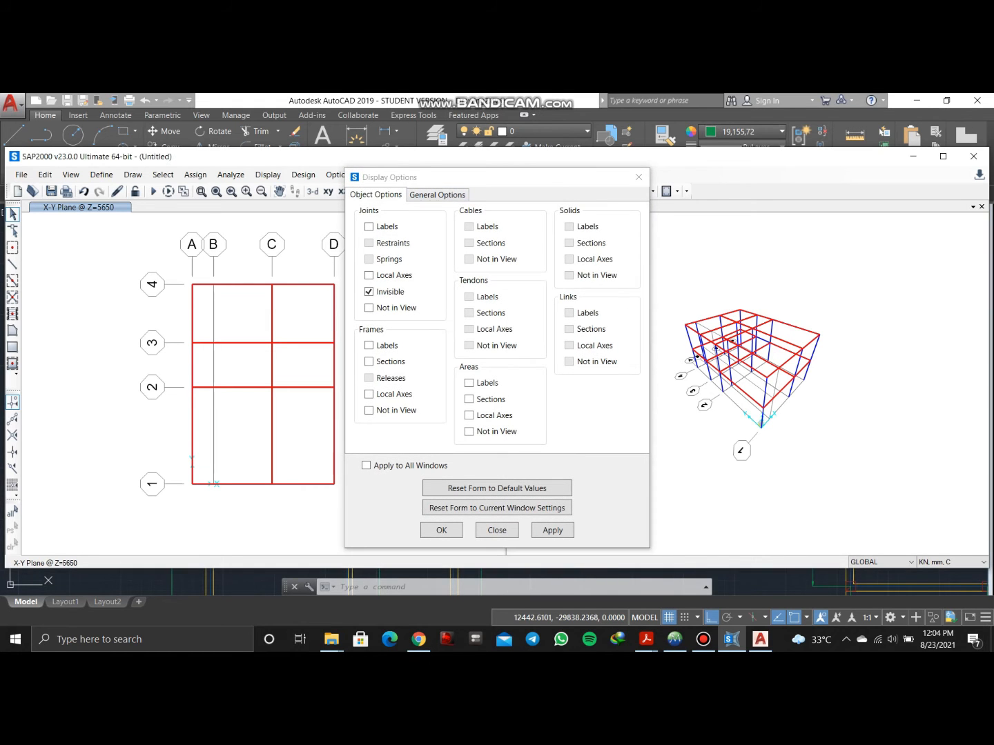
{"action": "left_click", "coordinate": [638, 177]}
{"action": "left_click", "coordinate": [607, 276]}
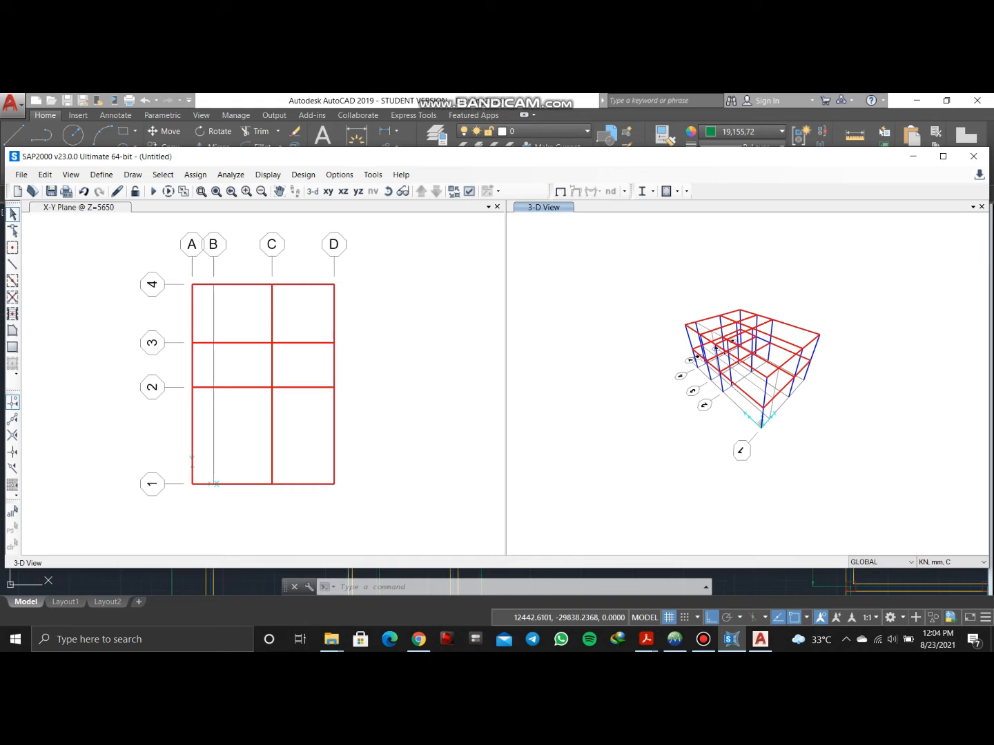
{"action": "left_click", "coordinate": [469, 190]}
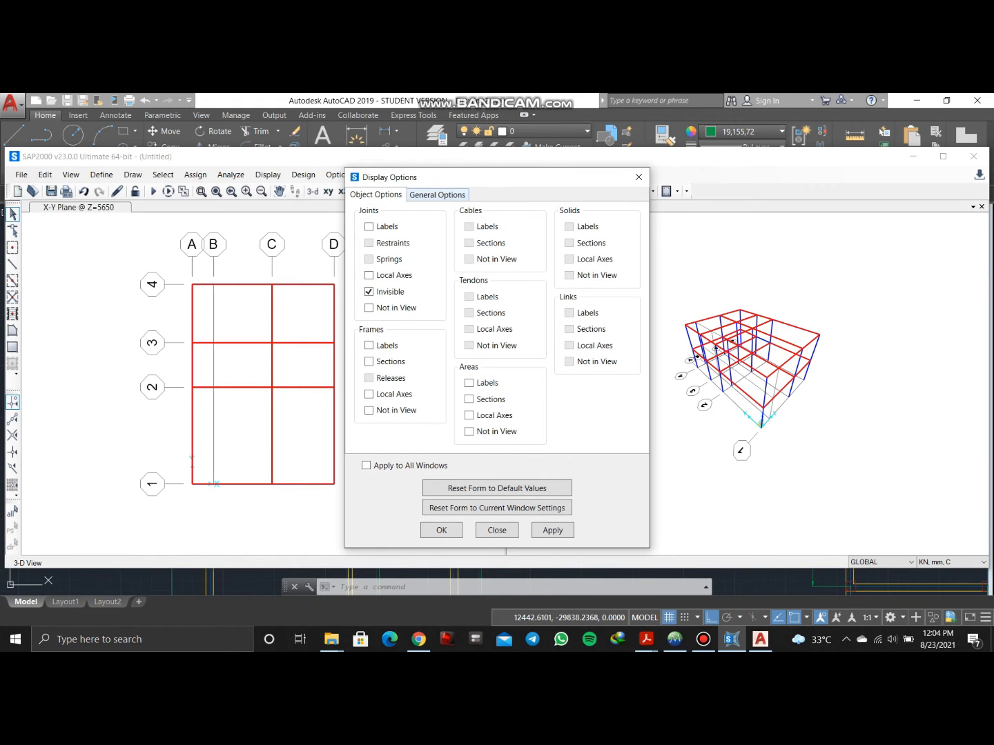
{"action": "left_click", "coordinate": [438, 194]}
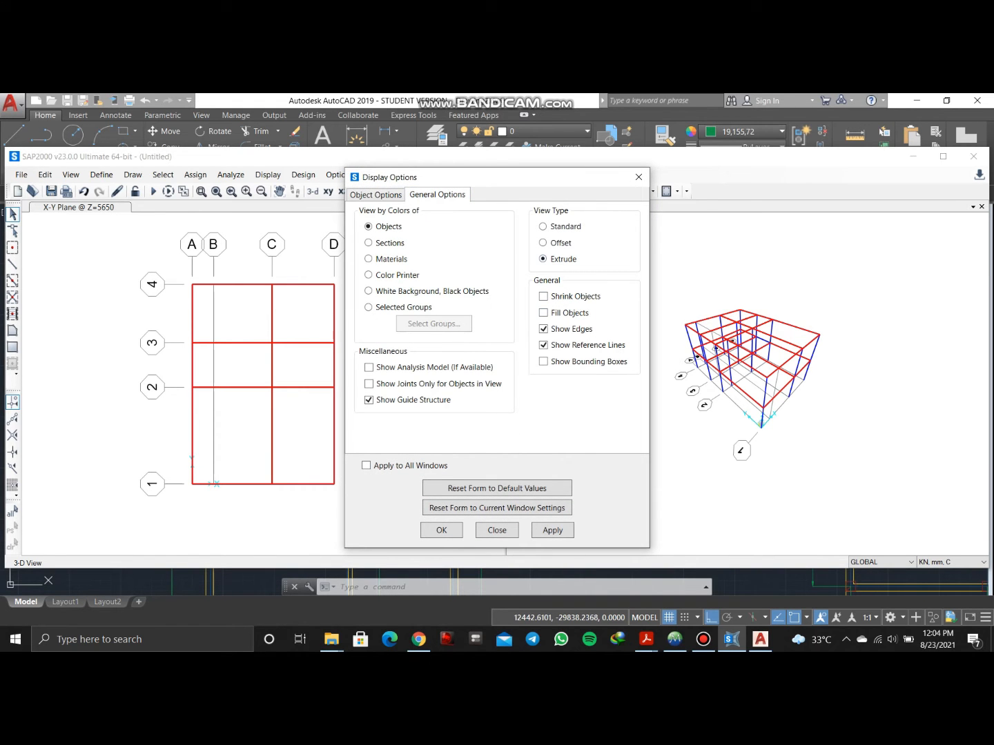
{"action": "left_click", "coordinate": [441, 531]}
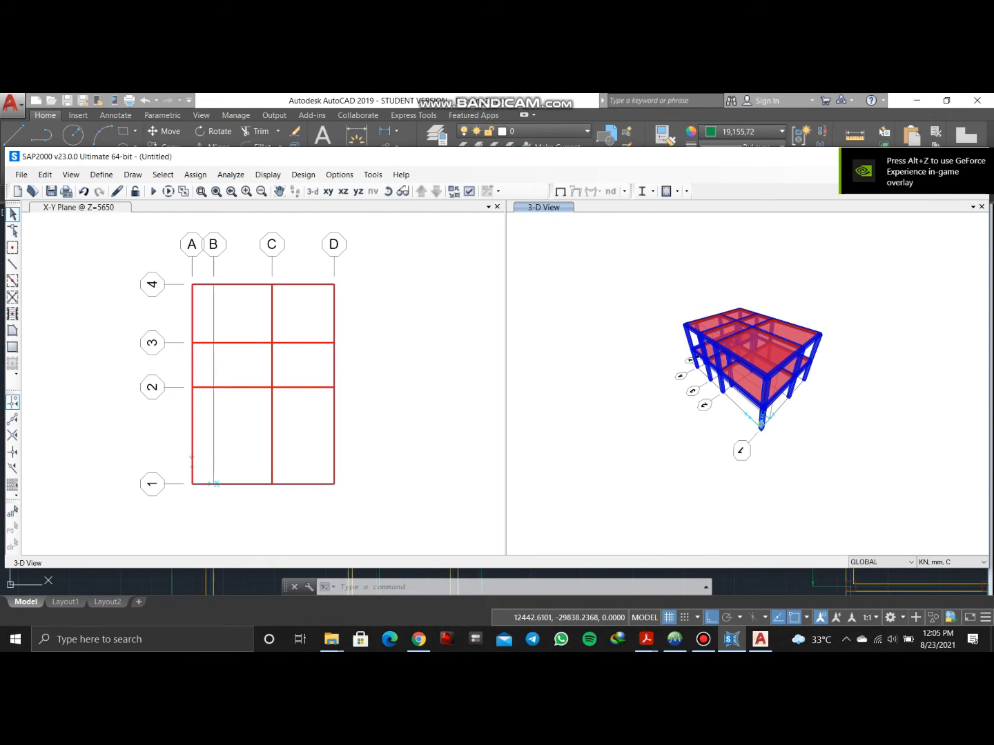
Examine the extruded beams, columns and slabs of the 3-D model from several sides
{"action": "scroll", "coordinate": [696, 337], "scroll_direction": "up", "scroll_amount": 3}
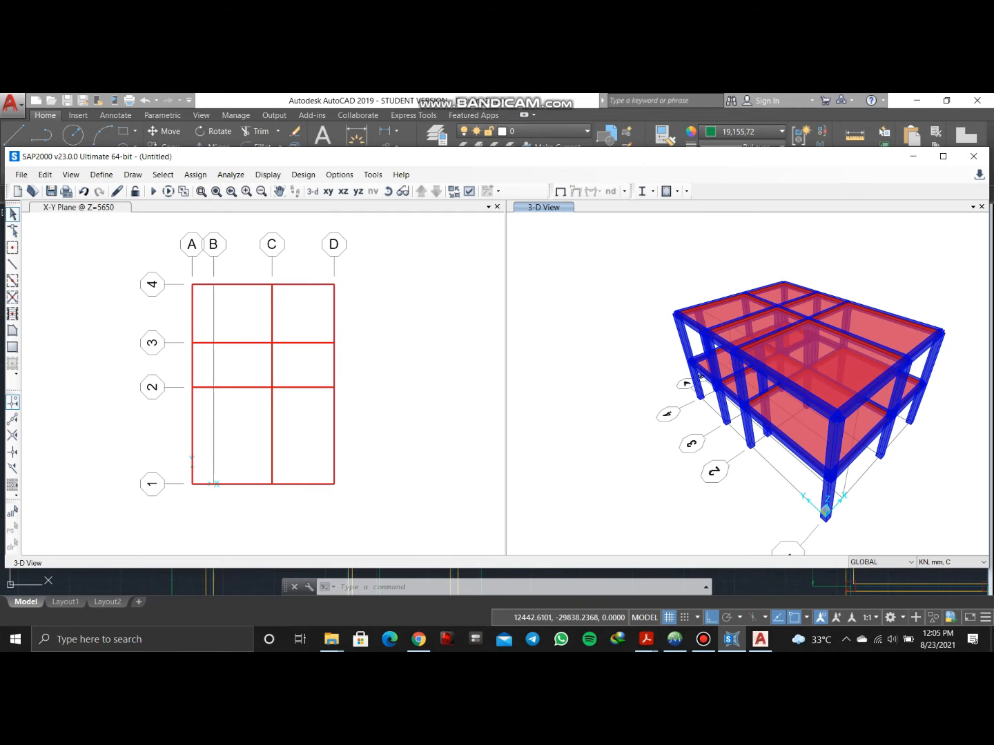
{"action": "middle_click_drag", "start_coordinate": [697, 338], "coordinate": [614, 322]}
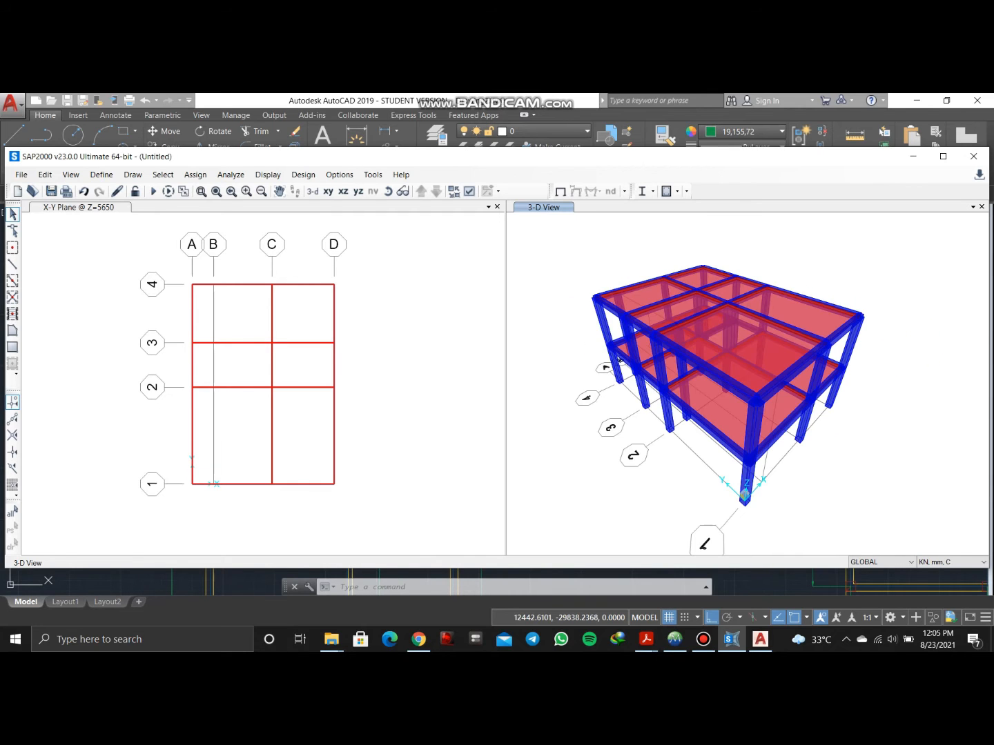
{"action": "left_click", "coordinate": [389, 190]}
{"action": "left_click_drag", "start_coordinate": [690, 380], "coordinate": [624, 380]}
{"action": "left_click", "coordinate": [388, 191]}
{"action": "left_click", "coordinate": [388, 190]}
{"action": "left_click", "coordinate": [388, 191]}
{"action": "left_click_drag", "start_coordinate": [732, 372], "coordinate": [655, 395]}
Set the X-Y plan at Z=5650 to the Extrude view type, and move to the level below
{"action": "left_click", "coordinate": [394, 304]}
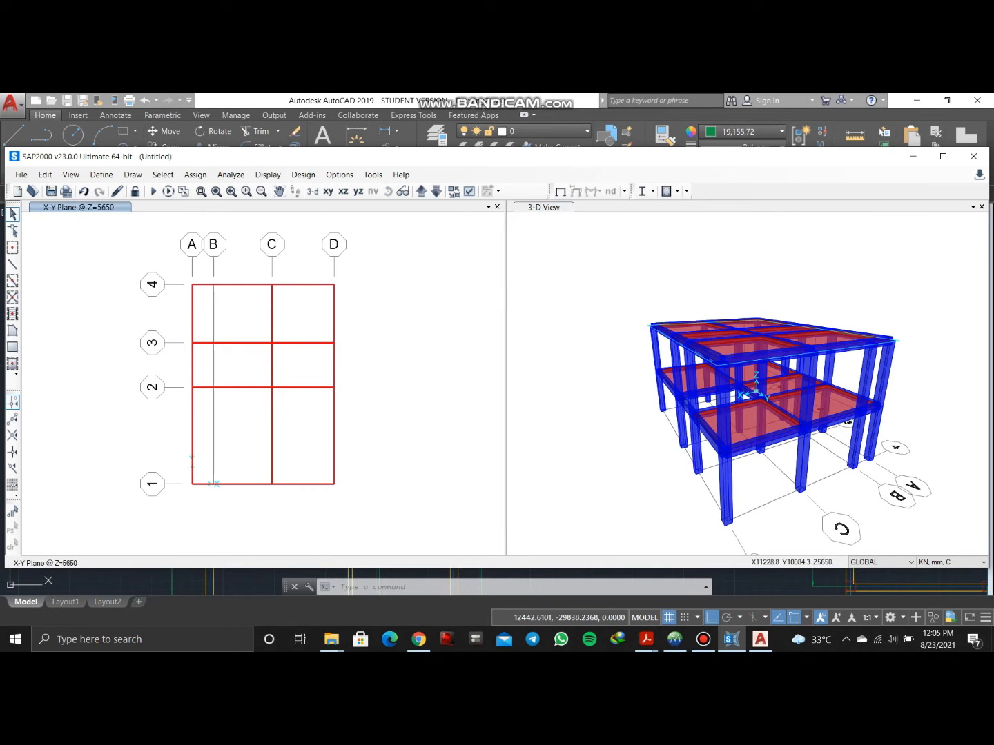
{"action": "left_click", "coordinate": [469, 191]}
{"action": "left_click", "coordinate": [438, 195]}
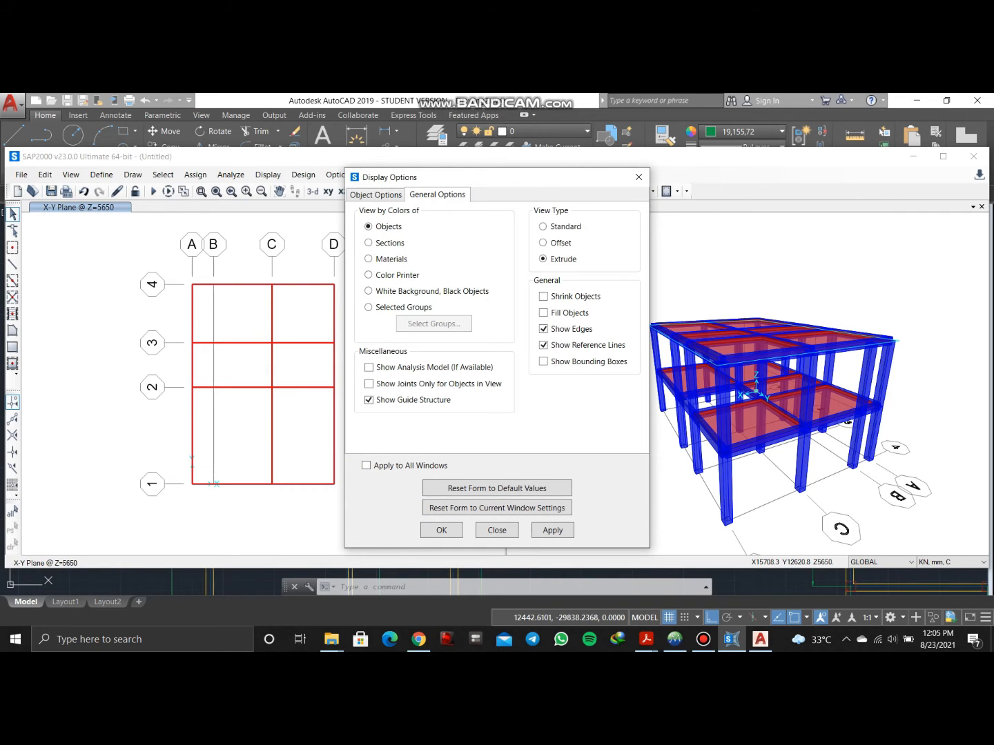
{"action": "left_click", "coordinate": [442, 531]}
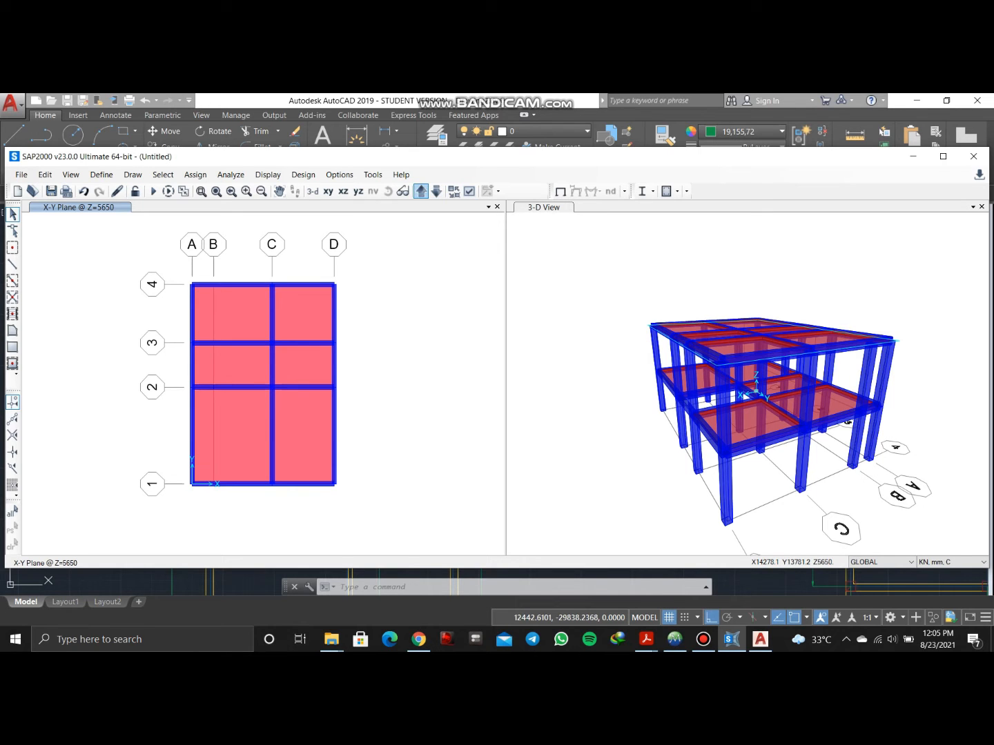
{"action": "left_click", "coordinate": [436, 192]}
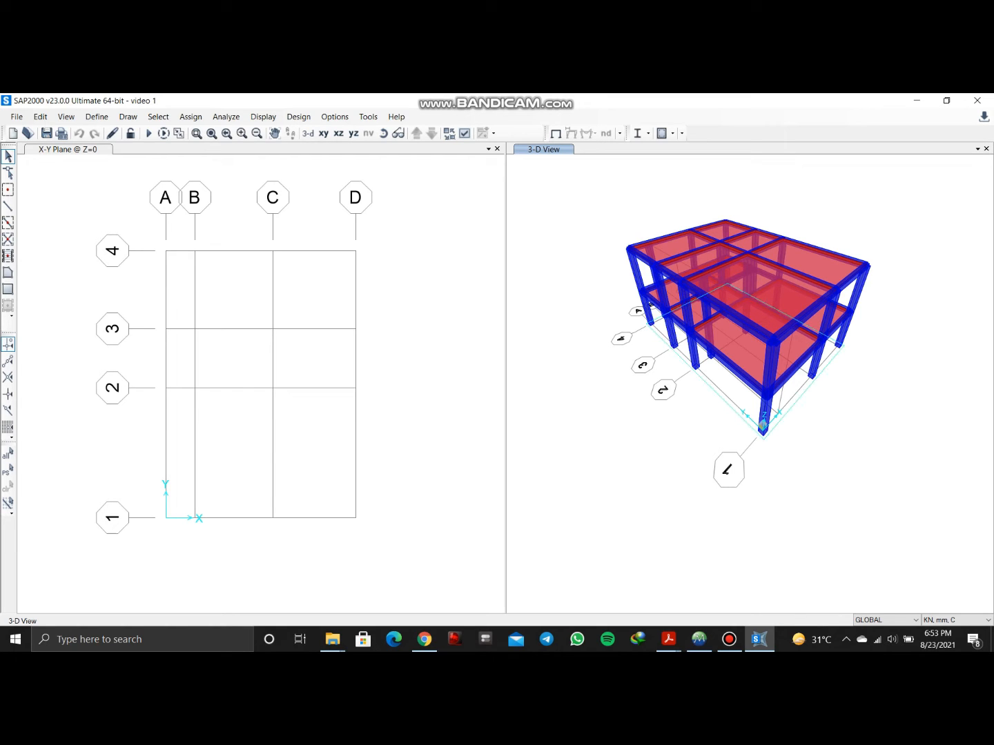
Assign fixed restraints to all column base joints in the X-Y plan at Z=0
{"action": "left_click_drag", "start_coordinate": [97, 190], "coordinate": [416, 569]}
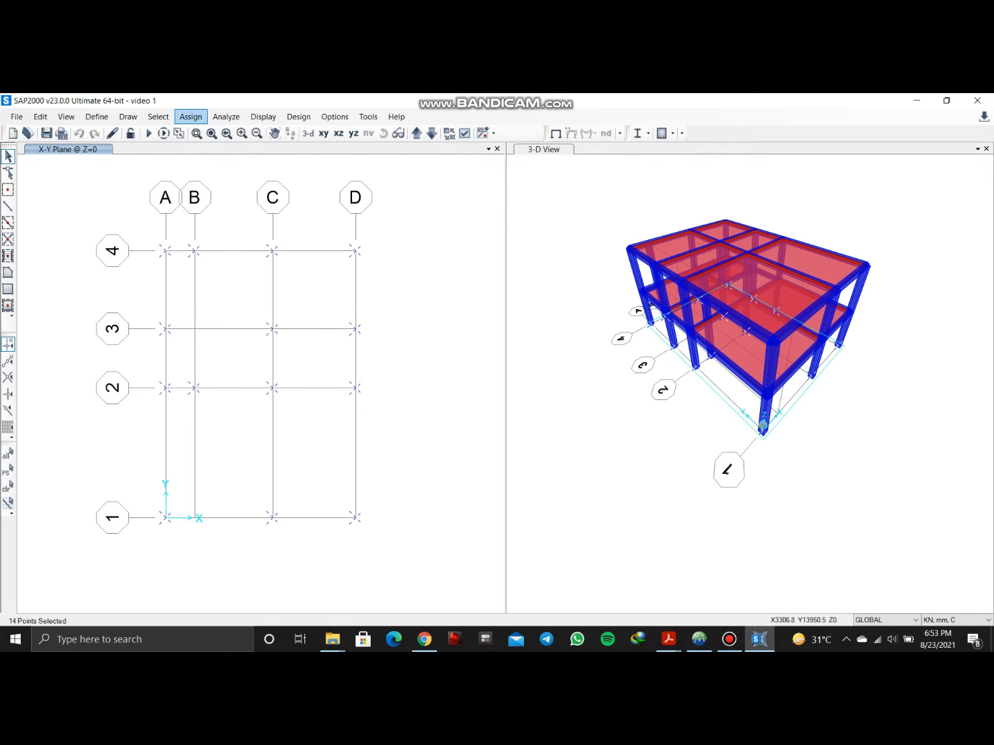
{"action": "left_click", "coordinate": [190, 116]}
{"action": "mouse_move", "coordinate": [207, 133]}
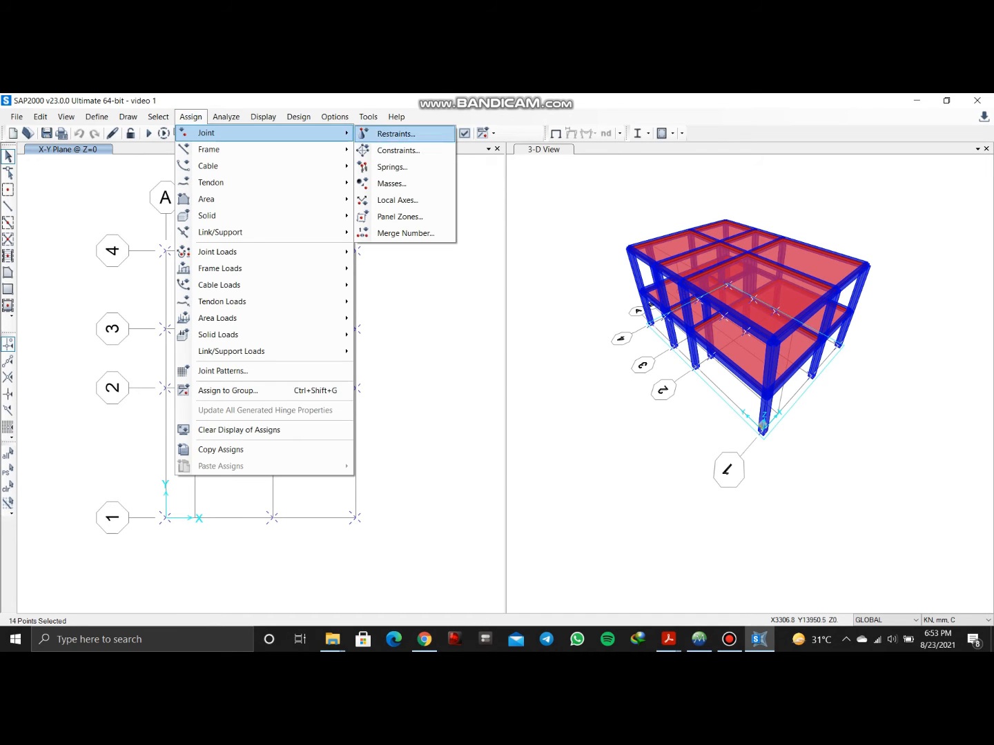
{"action": "left_click", "coordinate": [397, 133]}
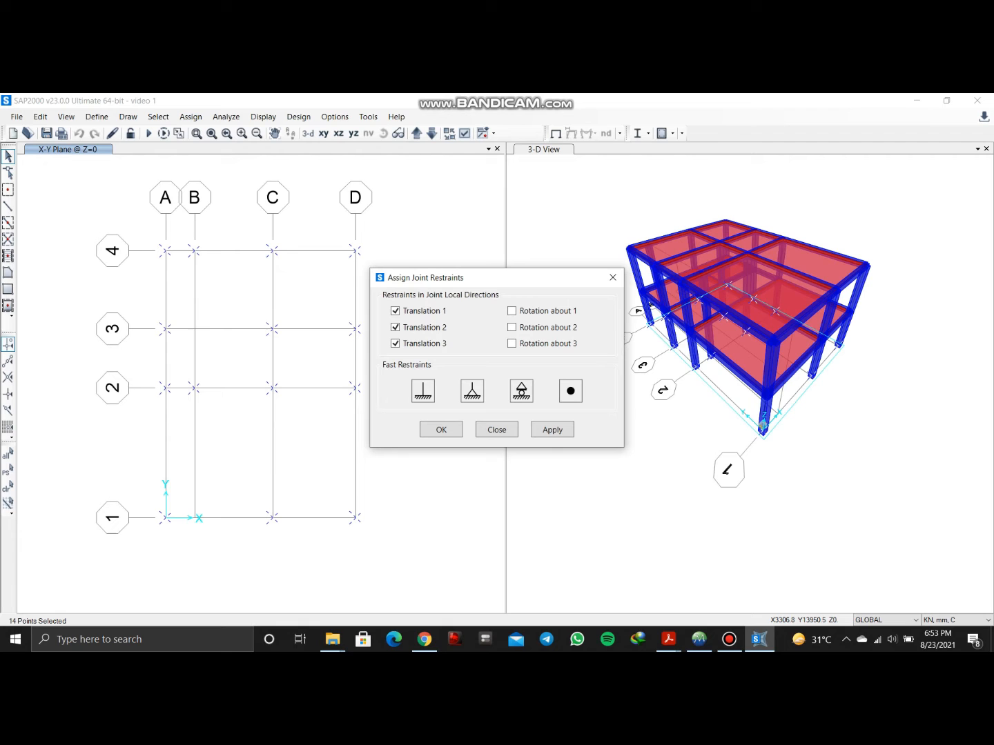
{"action": "left_click", "coordinate": [424, 390]}
{"action": "left_click", "coordinate": [441, 430]}
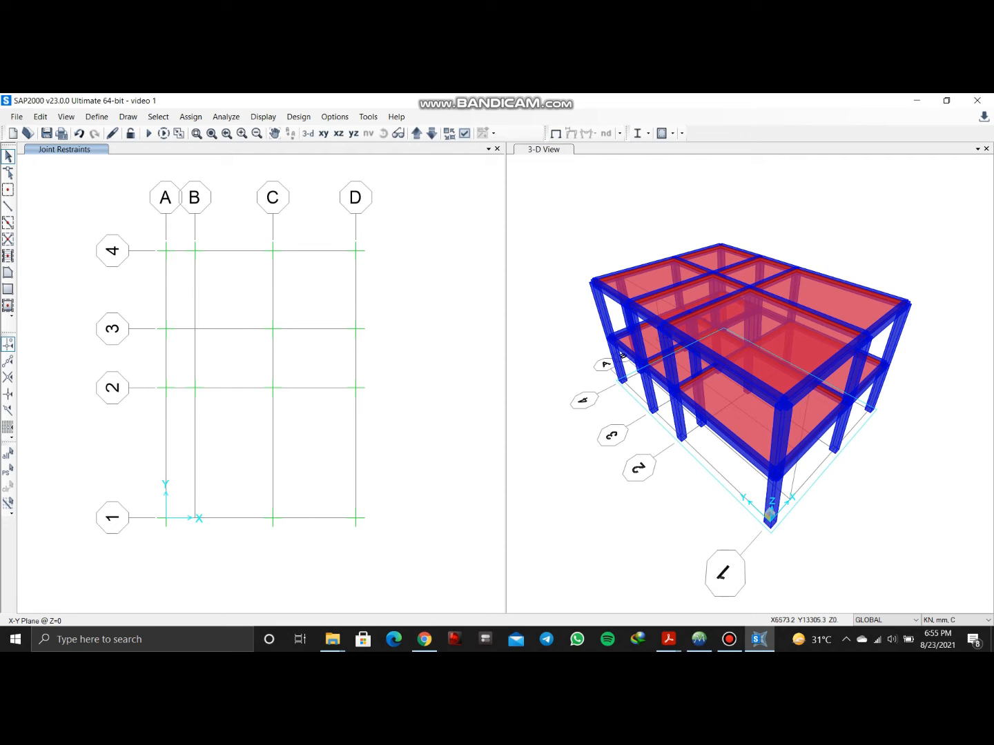
Add two load patterns of type Dead named "wall" and "floor finish", each with a self-weight multiplier of 0
{"action": "left_click", "coordinate": [96, 117]}
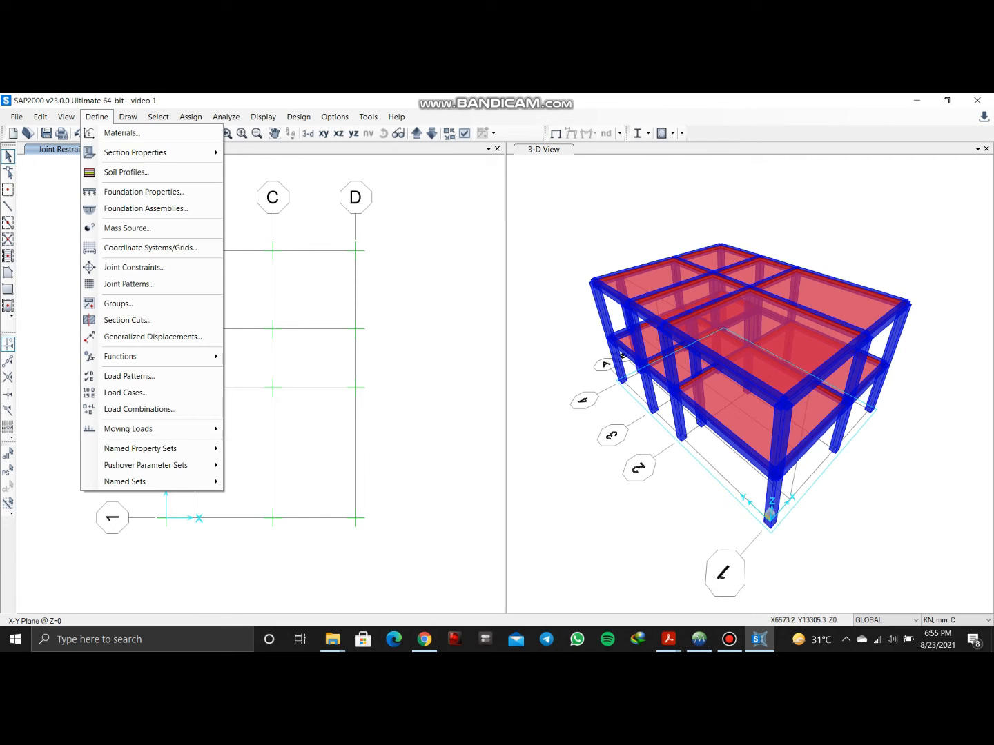
{"action": "mouse_move", "coordinate": [133, 152]}
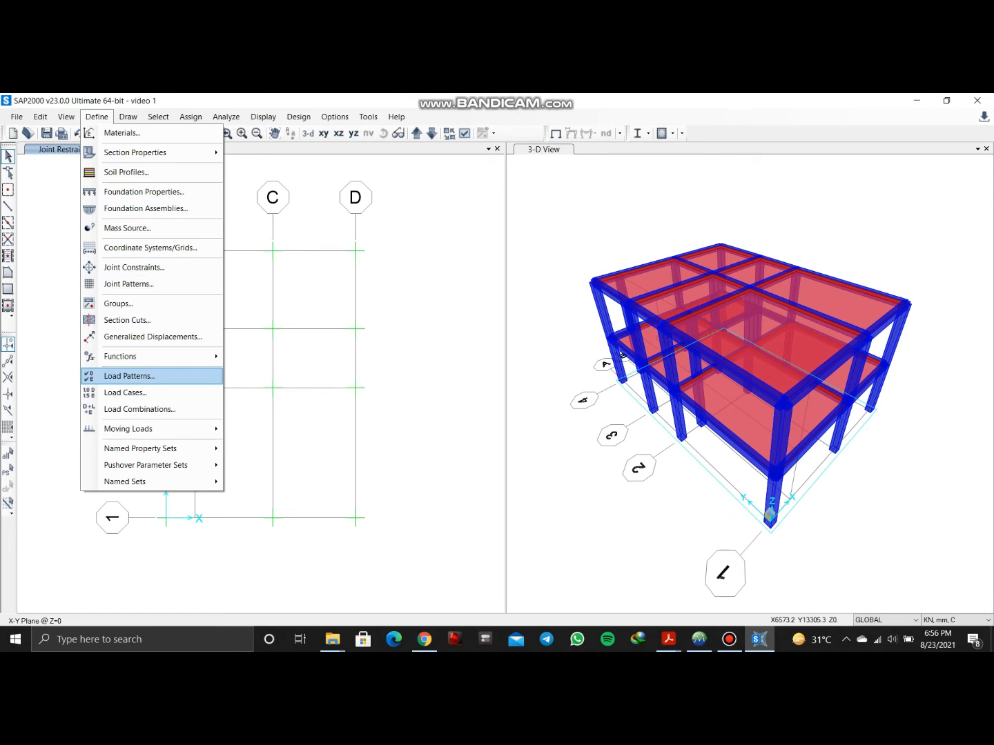
{"action": "left_click", "coordinate": [129, 376]}
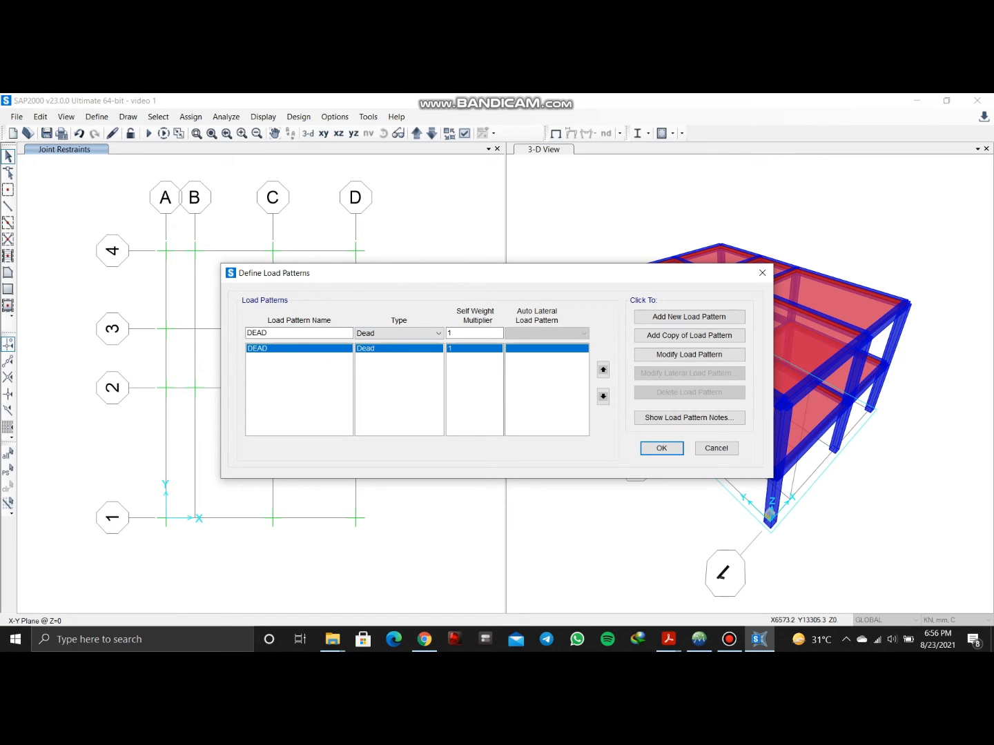
{"action": "double_click", "coordinate": [259, 333]}
{"action": "type", "text": "wall"}
{"action": "key", "text": "Tab"}
{"action": "key", "text": "Tab"}
{"action": "type", "text": "0"}
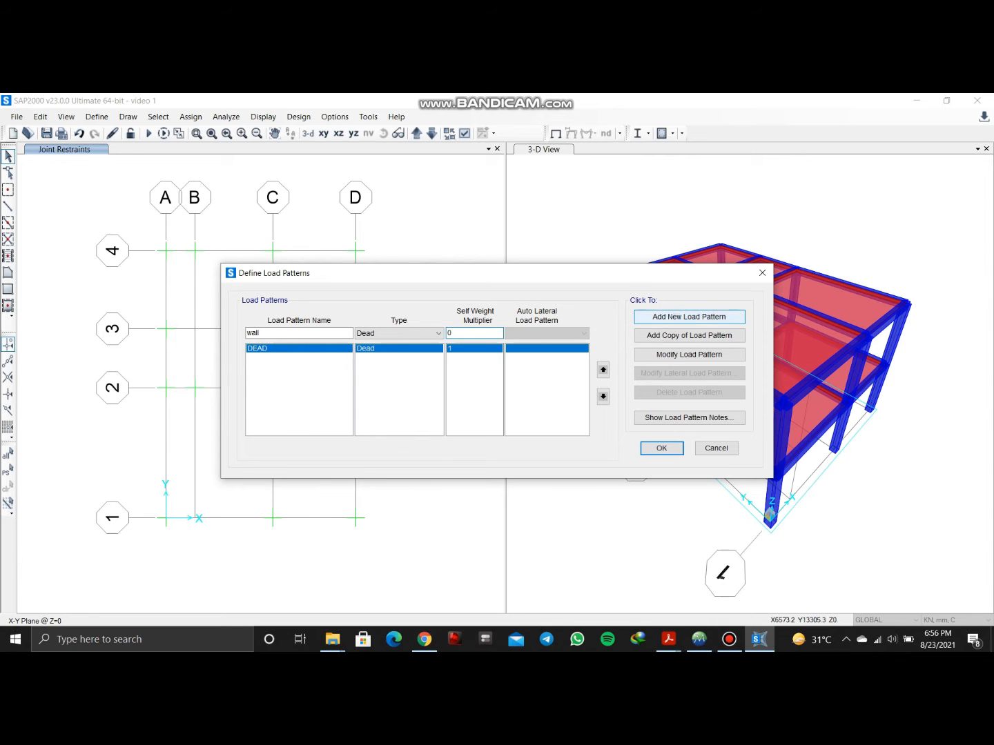
{"action": "left_click", "coordinate": [689, 316]}
{"action": "type", "text": "floor finish"}
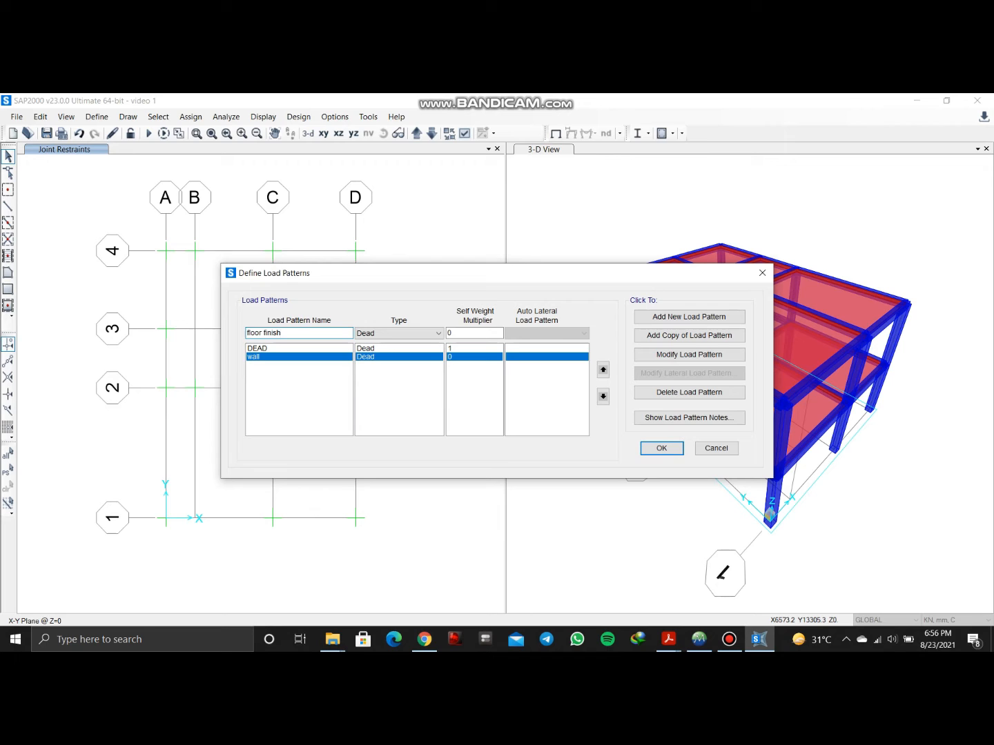
{"action": "left_click", "coordinate": [688, 317]}
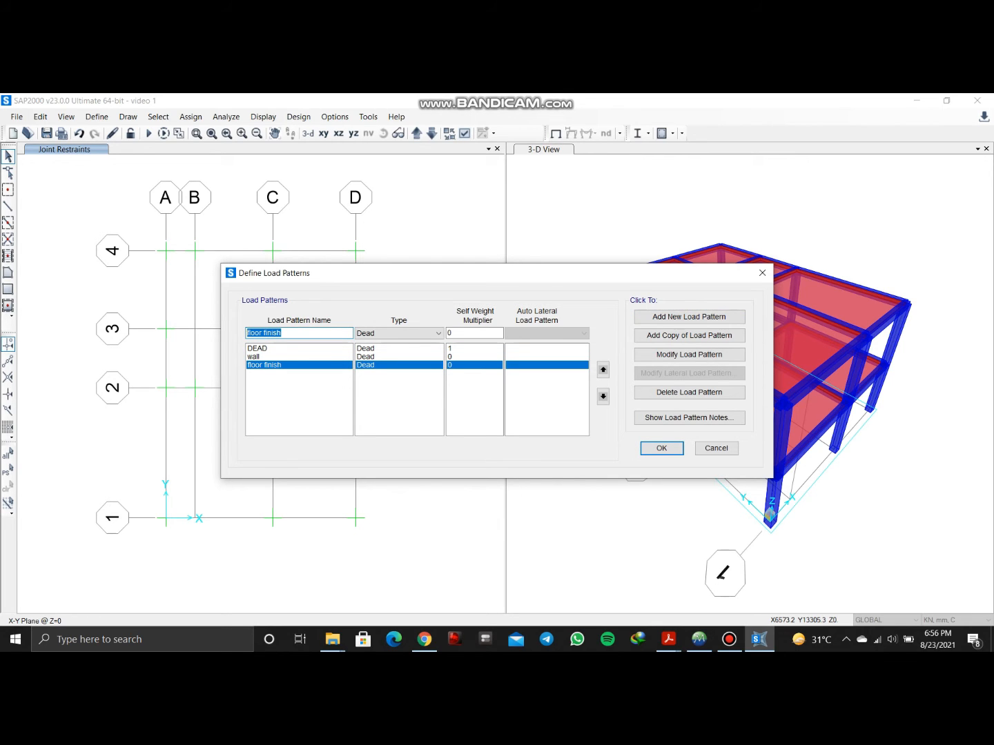
Add load patterns named "live" and "roof live", setting the type to Live with a self-weight multiplier of 0
{"action": "type", "text": "live"}
{"action": "left_click", "coordinate": [438, 333]}
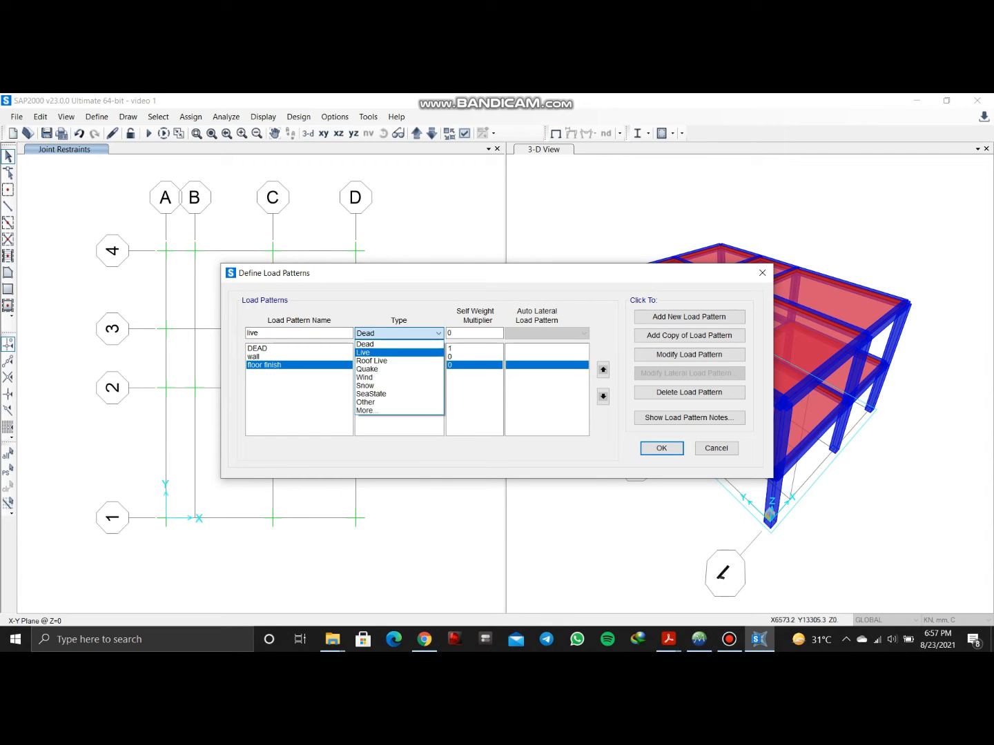
{"action": "left_click", "coordinate": [399, 352]}
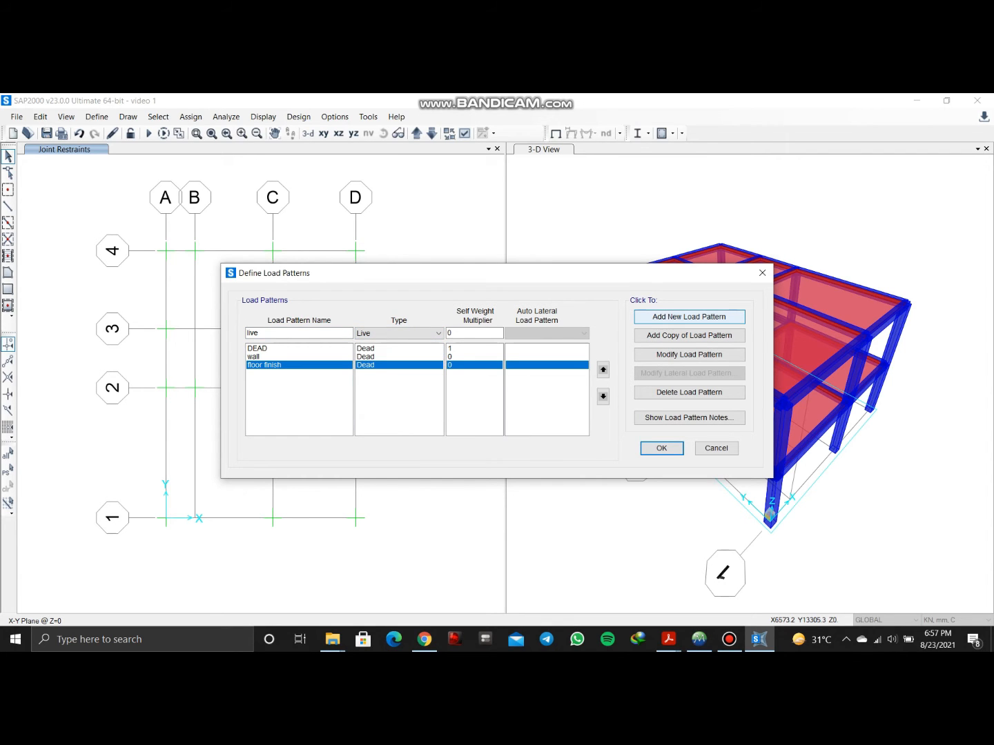
{"action": "left_click", "coordinate": [688, 317]}
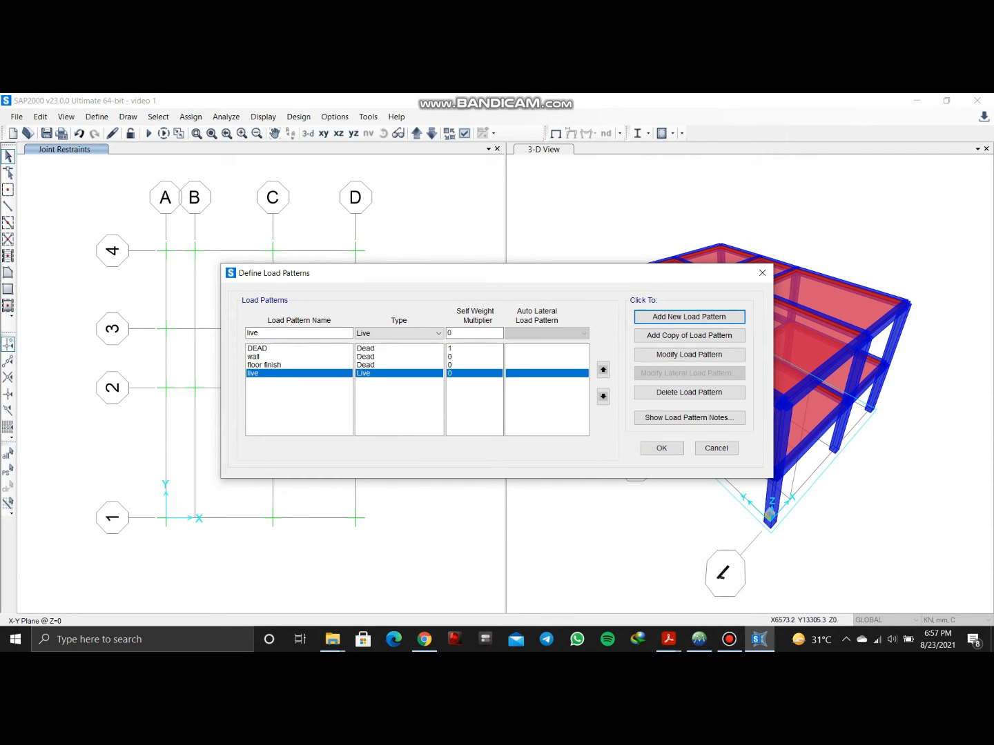
{"action": "double_click", "coordinate": [253, 333]}
{"action": "type", "text": "roof live"}
{"action": "left_click", "coordinate": [689, 317]}
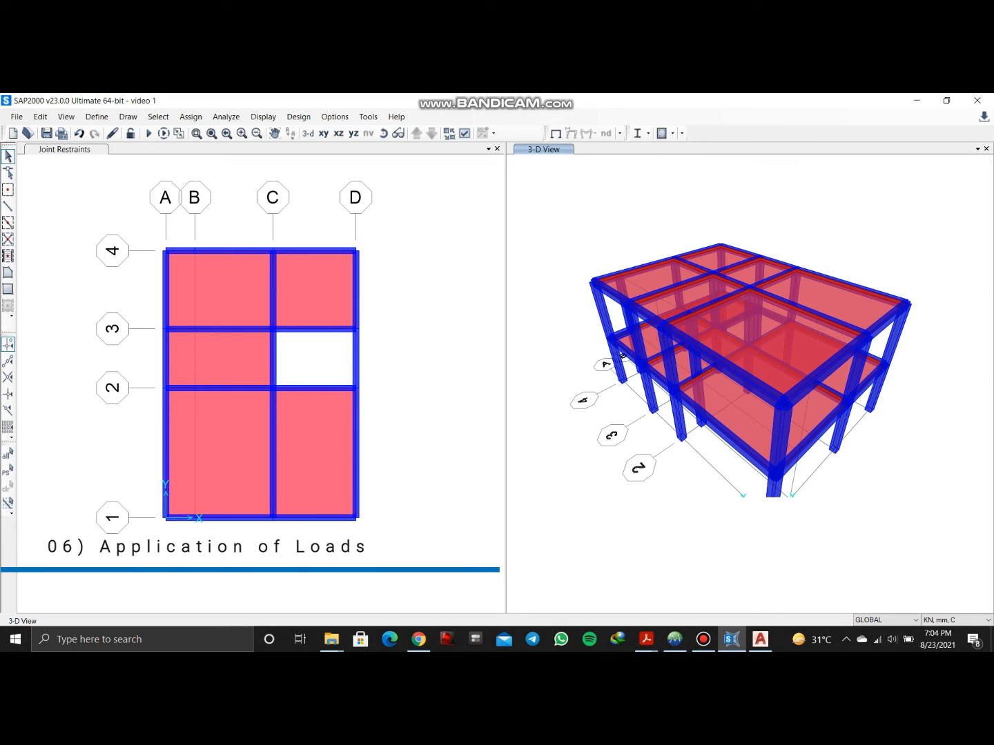
Switch to AutoCAD, examine the wall positions on the floor plan, and return to SAP2000
{"action": "left_click", "coordinate": [760, 639]}
{"action": "middle_click_drag", "start_coordinate": [686, 406], "coordinate": [705, 329]}
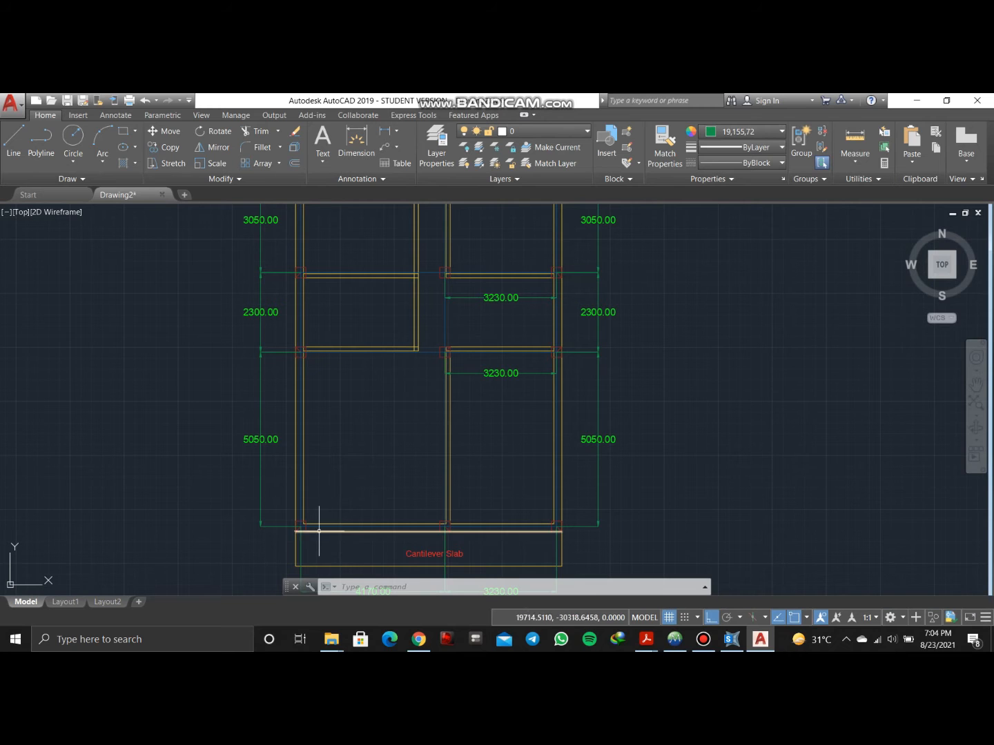
{"action": "middle_click_drag", "start_coordinate": [319, 297], "coordinate": [323, 418]}
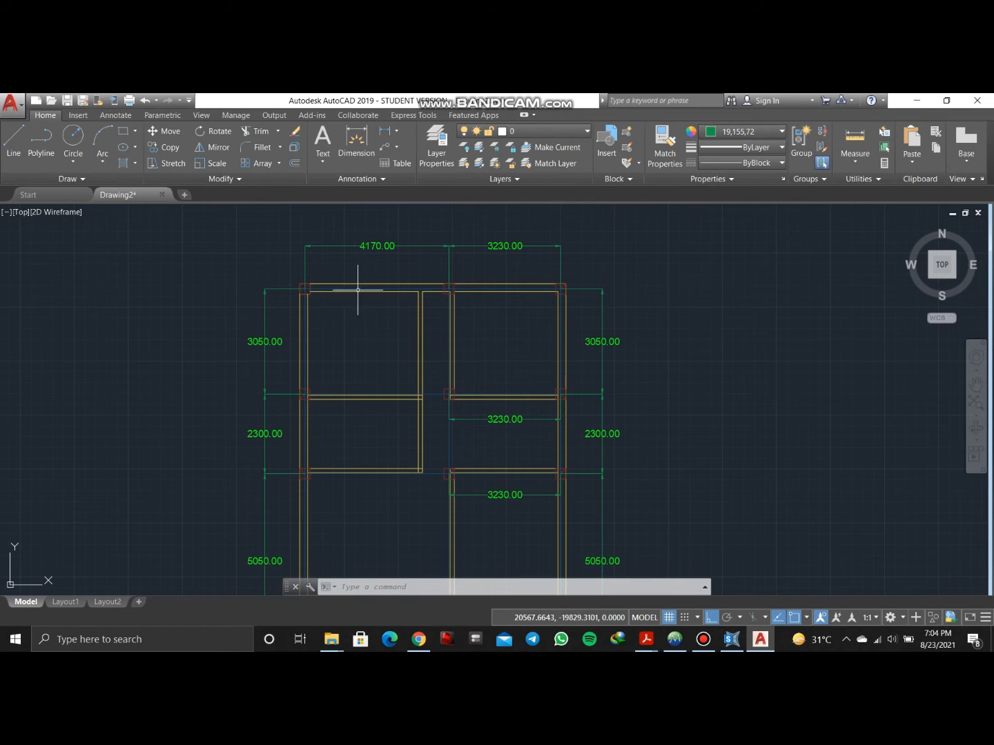
{"action": "middle_click_drag", "start_coordinate": [688, 486], "coordinate": [664, 409]}
{"action": "left_click", "coordinate": [731, 639]}
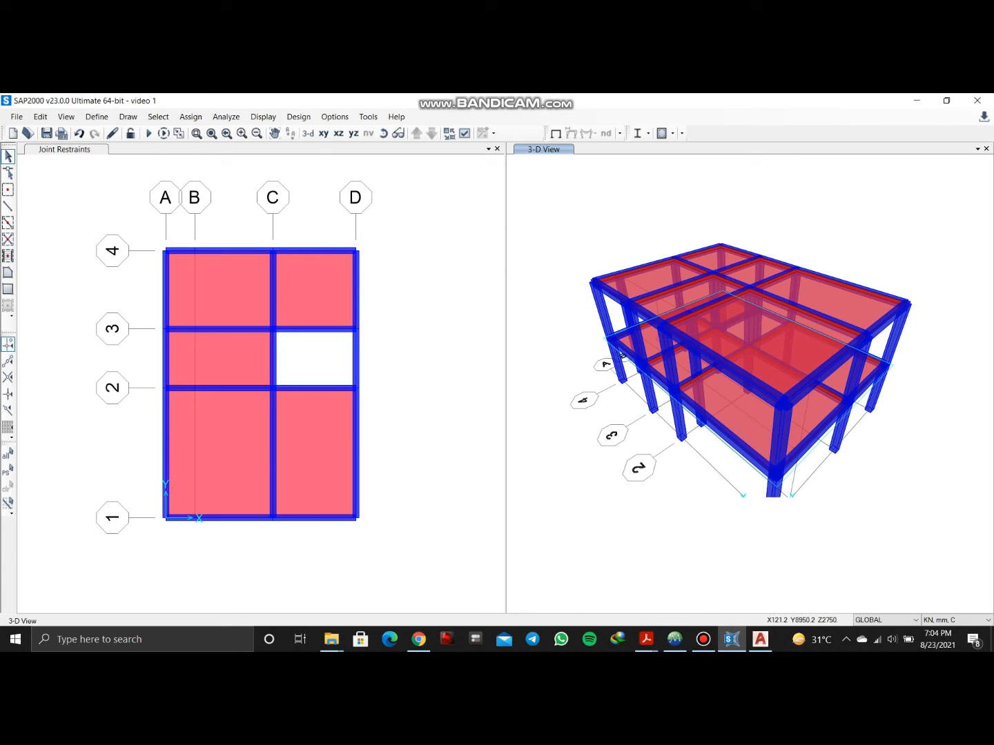
Select all beams in the Z=2750 plan except the one on grid C between grids 2 and 3
{"action": "left_click", "coordinate": [165, 291]}
{"action": "left_click", "coordinate": [215, 251]}
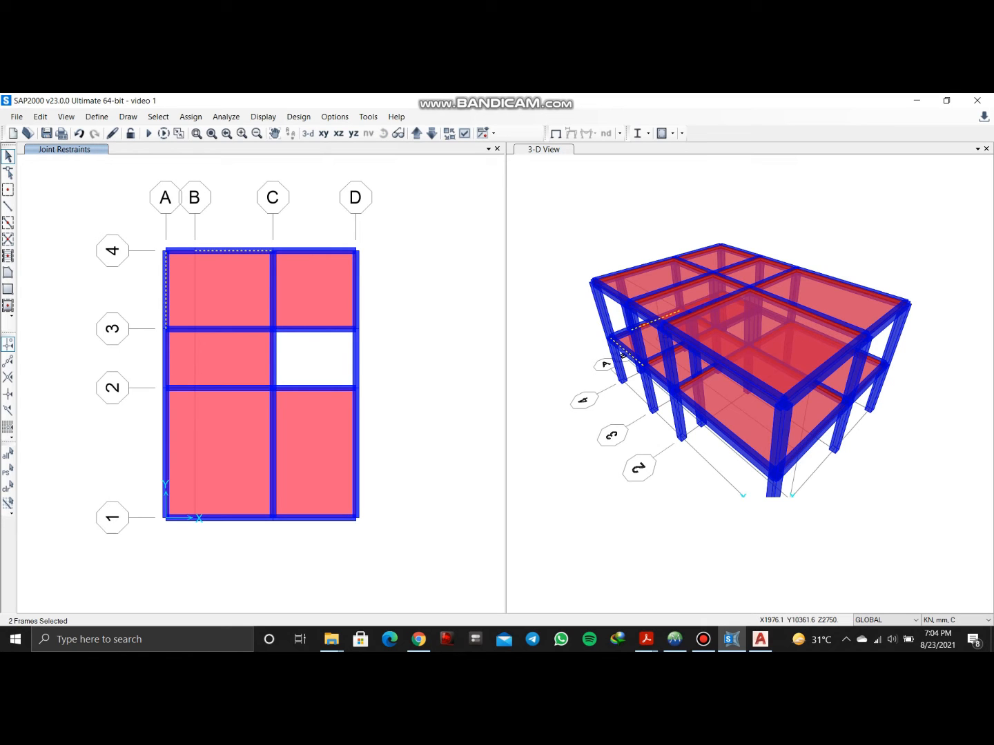
{"action": "left_click", "coordinate": [181, 250]}
{"action": "left_click", "coordinate": [312, 251]}
{"action": "left_click", "coordinate": [357, 275]}
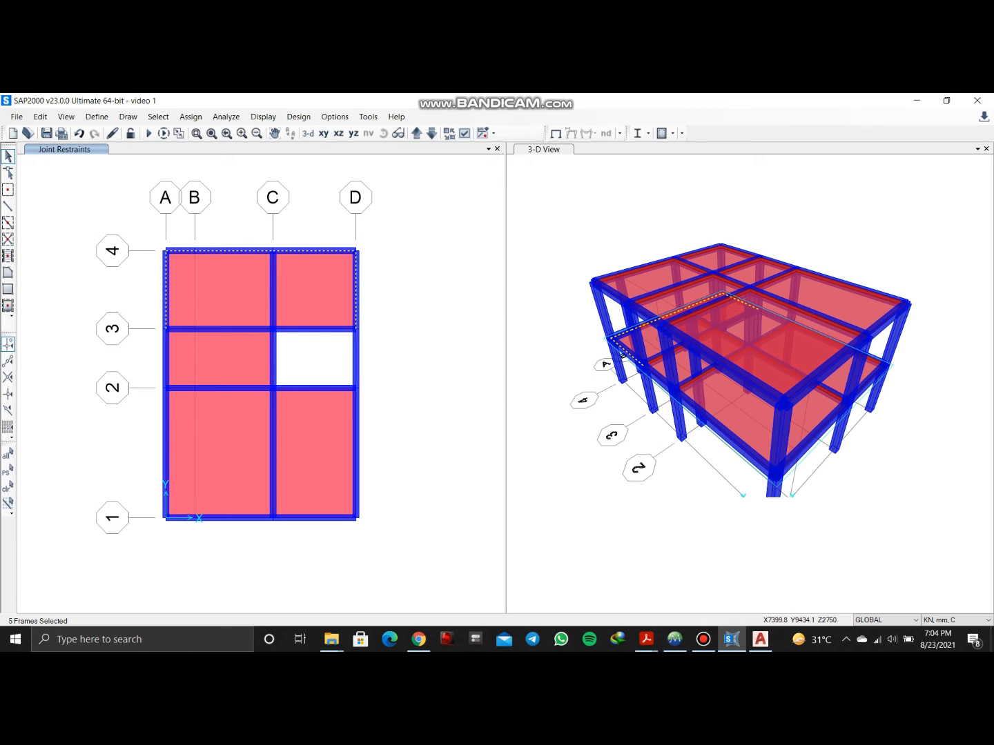
{"action": "left_click", "coordinate": [274, 308]}
{"action": "left_click", "coordinate": [305, 329]}
{"action": "left_click", "coordinate": [323, 389]}
{"action": "left_click", "coordinate": [356, 365]}
{"action": "left_click", "coordinate": [356, 449]}
{"action": "left_click", "coordinate": [303, 519]}
{"action": "left_click", "coordinate": [247, 517]}
{"action": "left_click", "coordinate": [165, 458]}
{"action": "left_click", "coordinate": [165, 358]}
{"action": "left_click", "coordinate": [207, 330]}
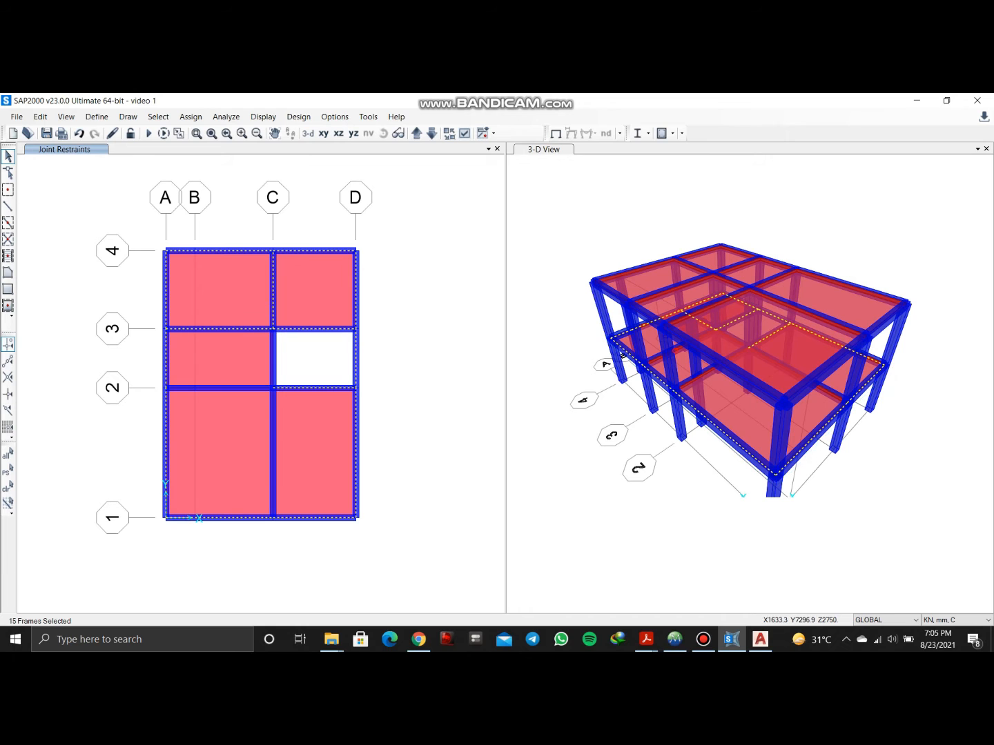
{"action": "left_click", "coordinate": [185, 388]}
{"action": "left_click", "coordinate": [237, 388]}
{"action": "left_click", "coordinate": [273, 441]}
Compare the beam selection with the wall layout in the AutoCAD plan, and return to SAP2000
{"action": "left_click", "coordinate": [761, 639]}
{"action": "left_click", "coordinate": [760, 639]}
{"action": "left_click", "coordinate": [760, 638]}
{"action": "left_click", "coordinate": [760, 639]}
{"action": "left_click", "coordinate": [760, 639]}
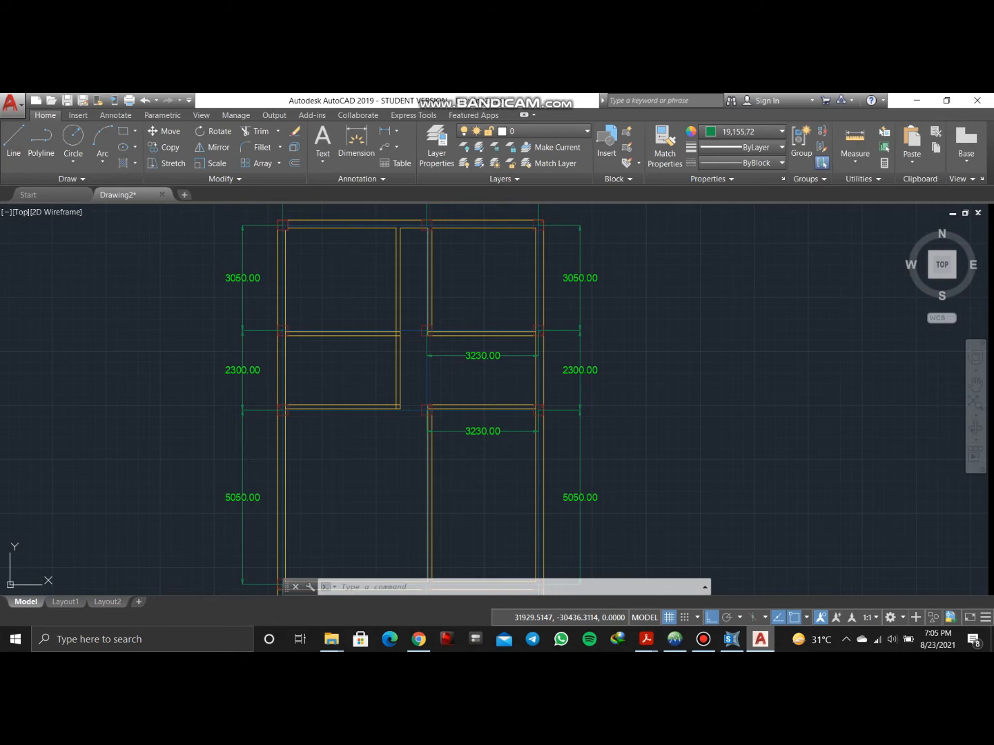
{"action": "key", "text": "alt+Tab"}
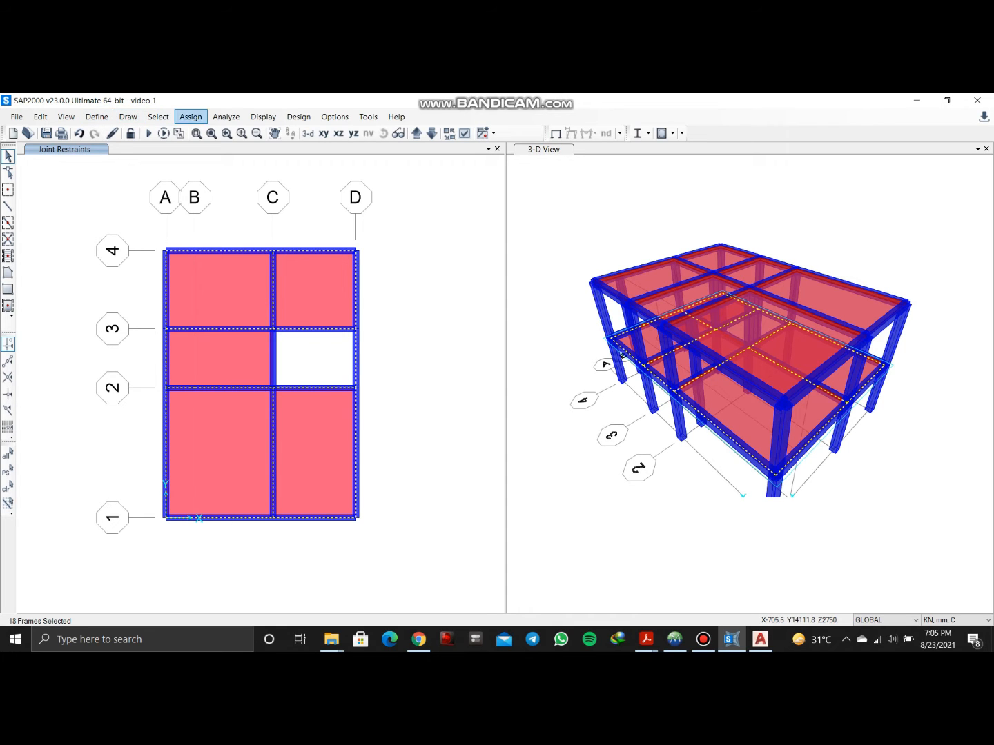
Assign a uniform gravity load of 19.2*0.23*2.75 kN/m to the selected beams under the wall load pattern, replacing existing loads
{"action": "left_click", "coordinate": [191, 117]}
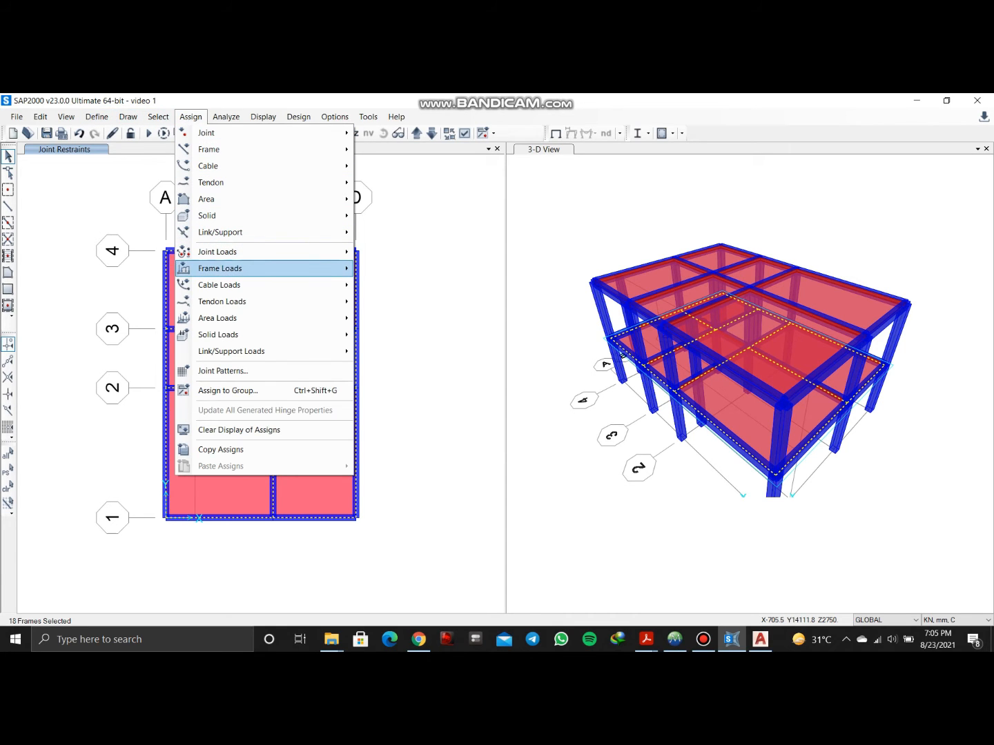
{"action": "mouse_move", "coordinate": [221, 268]}
{"action": "left_click", "coordinate": [390, 306]}
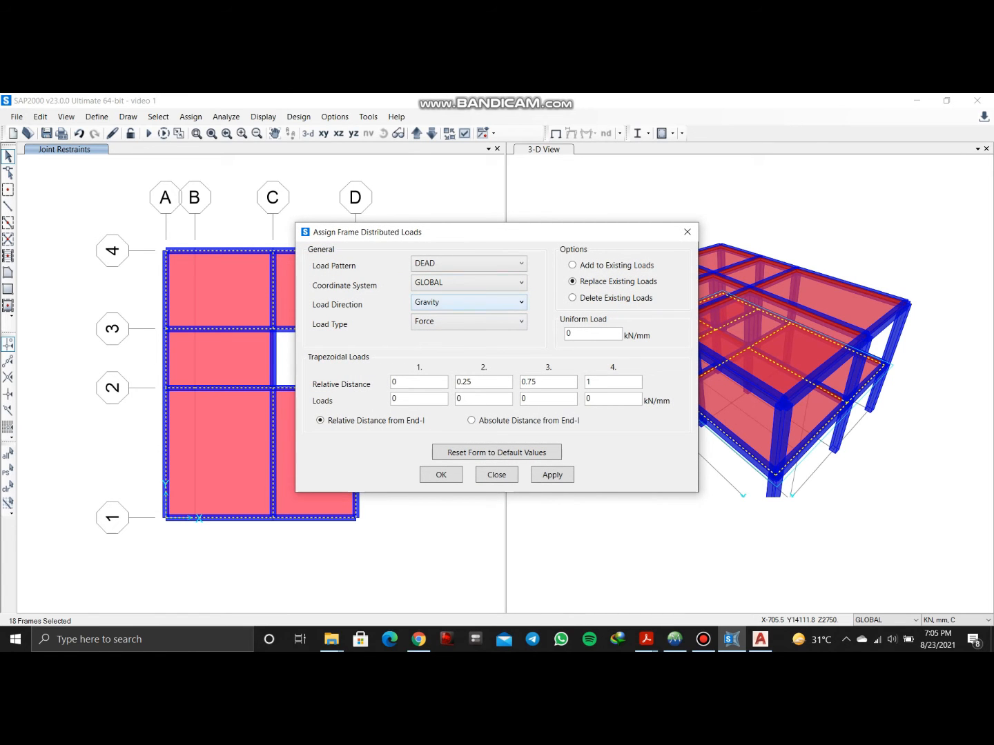
{"action": "left_click", "coordinate": [469, 263]}
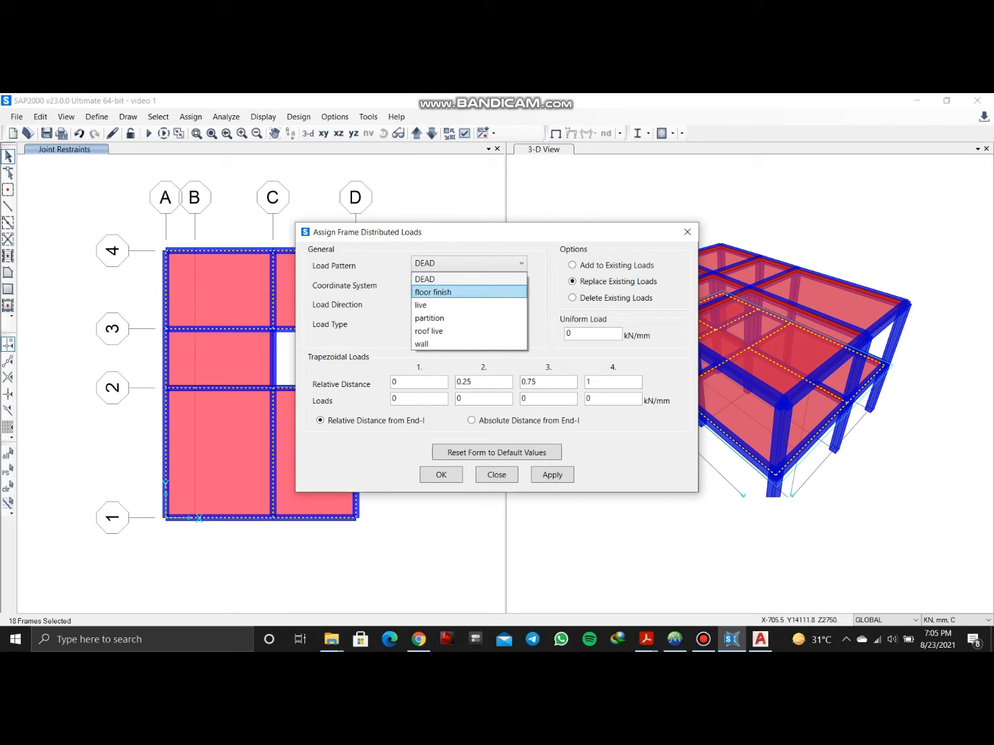
{"action": "left_click", "coordinate": [469, 344]}
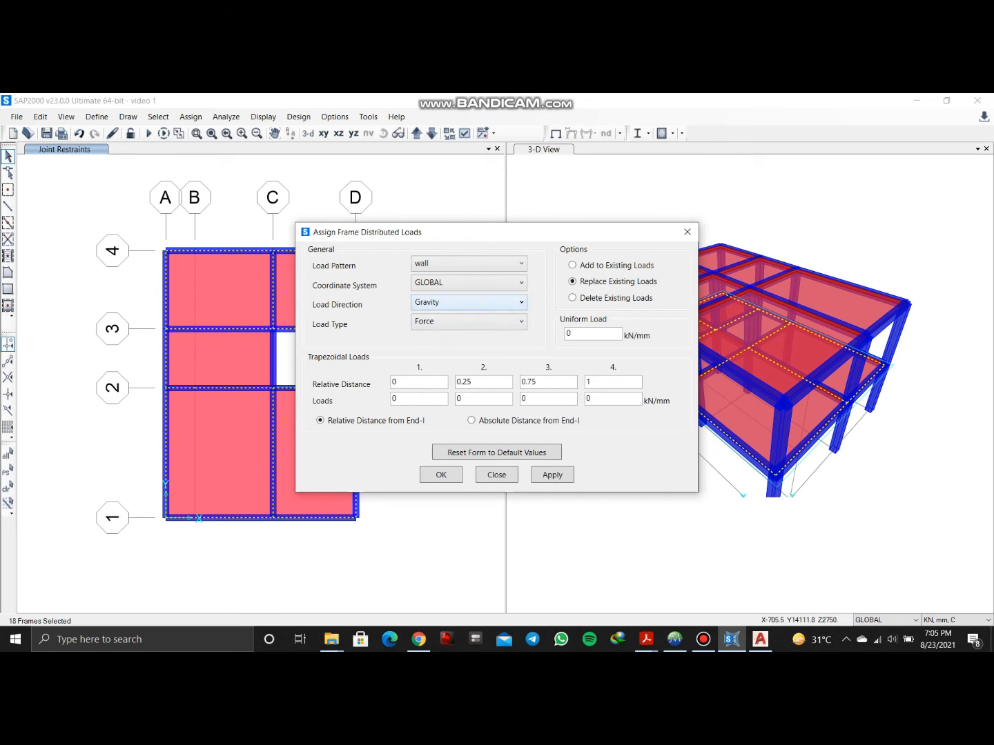
{"action": "left_click", "coordinate": [483, 283]}
{"action": "left_click", "coordinate": [484, 283]}
{"action": "left_click", "coordinate": [483, 302]}
{"action": "left_click", "coordinate": [484, 302]}
{"action": "key", "text": "Tab"}
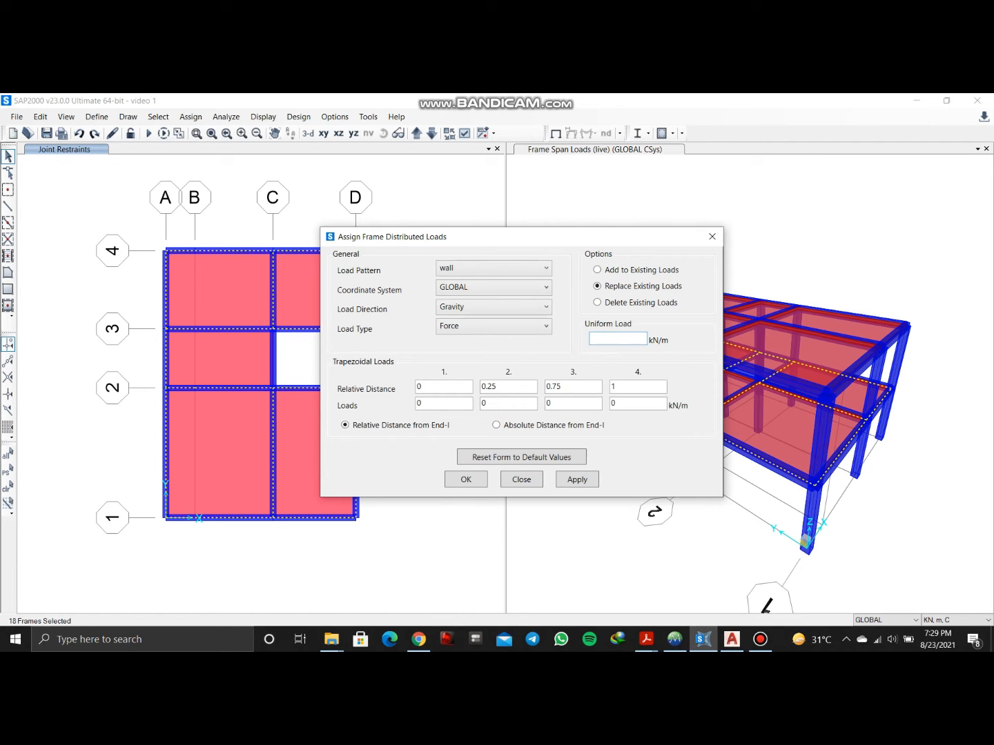
{"action": "type", "text": "19.2*0.23*2.75"}
{"action": "key", "text": "Return"}
{"action": "left_click", "coordinate": [466, 479]}
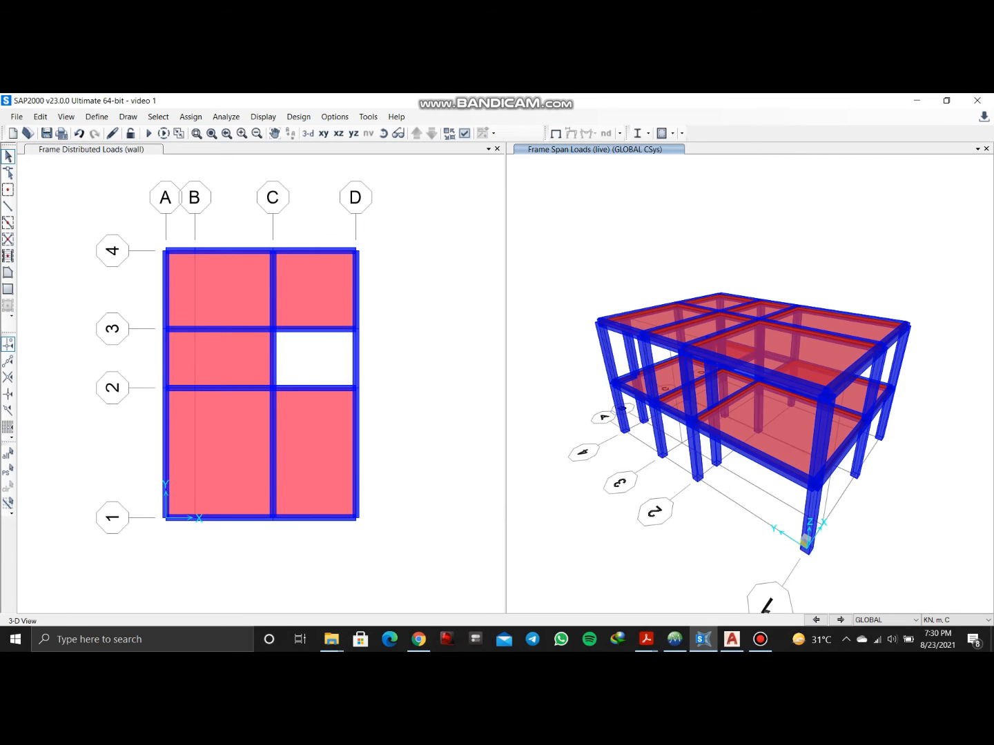
Set the 3-D view's display options to the Standard view type
{"action": "left_click", "coordinate": [465, 133]}
{"action": "left_click", "coordinate": [462, 199]}
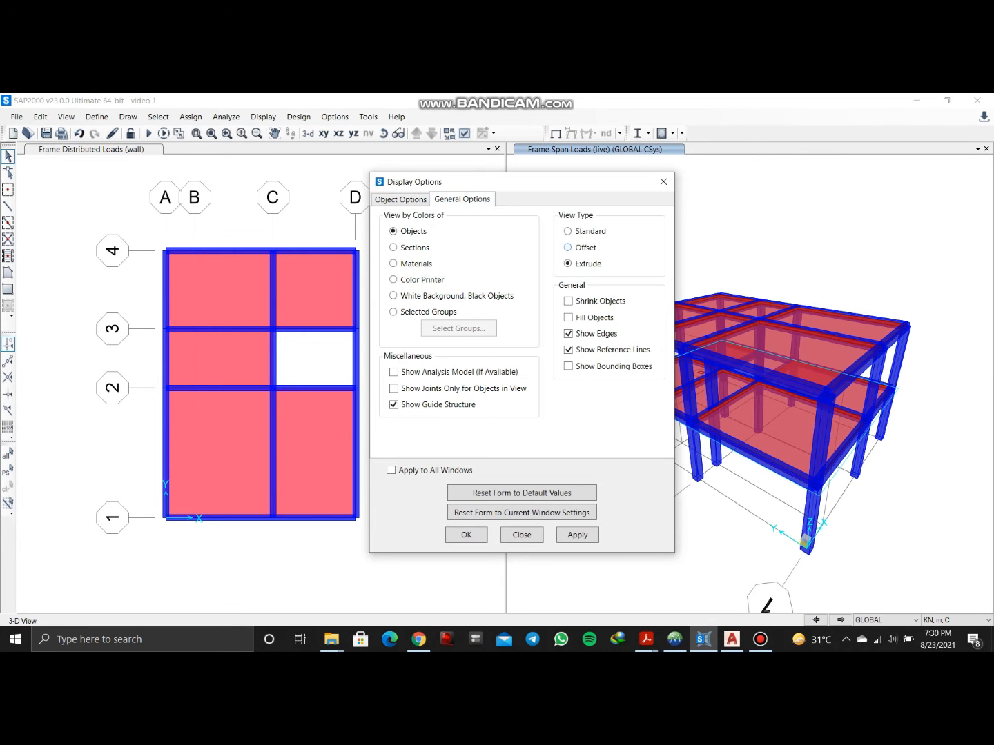
{"action": "left_click", "coordinate": [466, 535]}
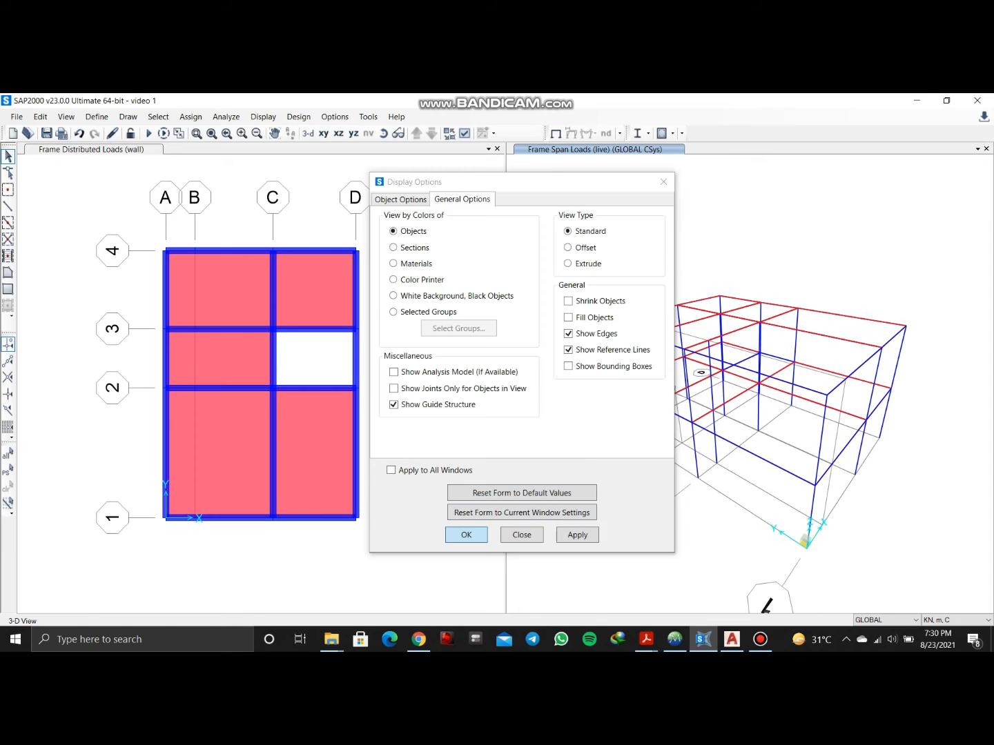
Display the frame span loading forces of the wall load pattern with their values in the 3-D view
{"action": "left_click", "coordinate": [264, 117]}
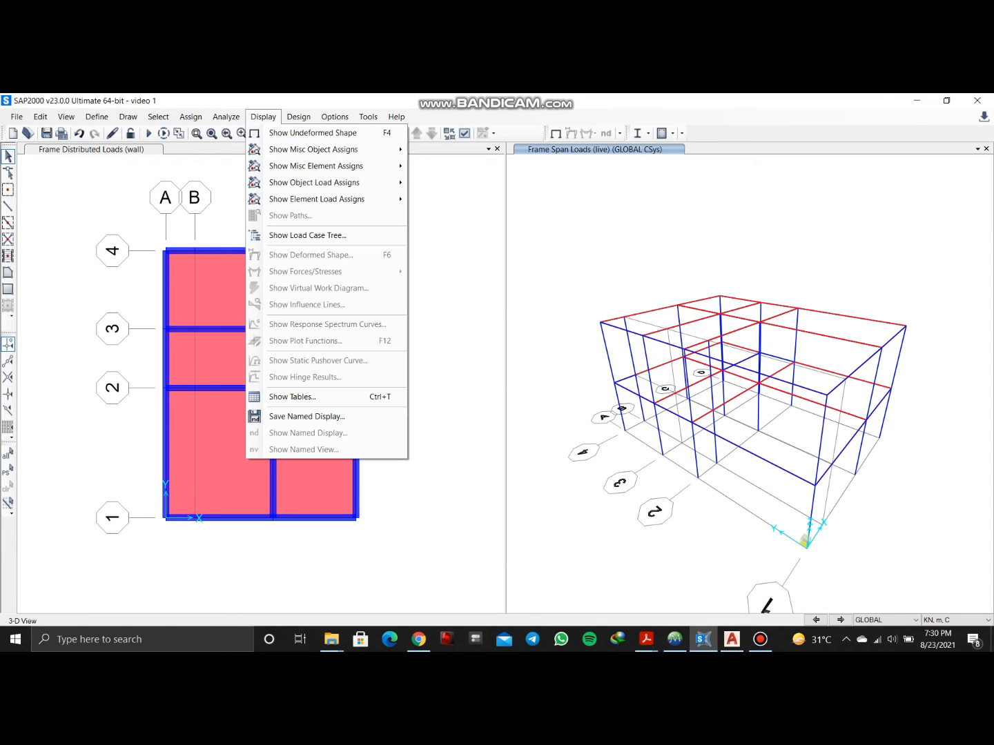
{"action": "mouse_move", "coordinate": [314, 182]}
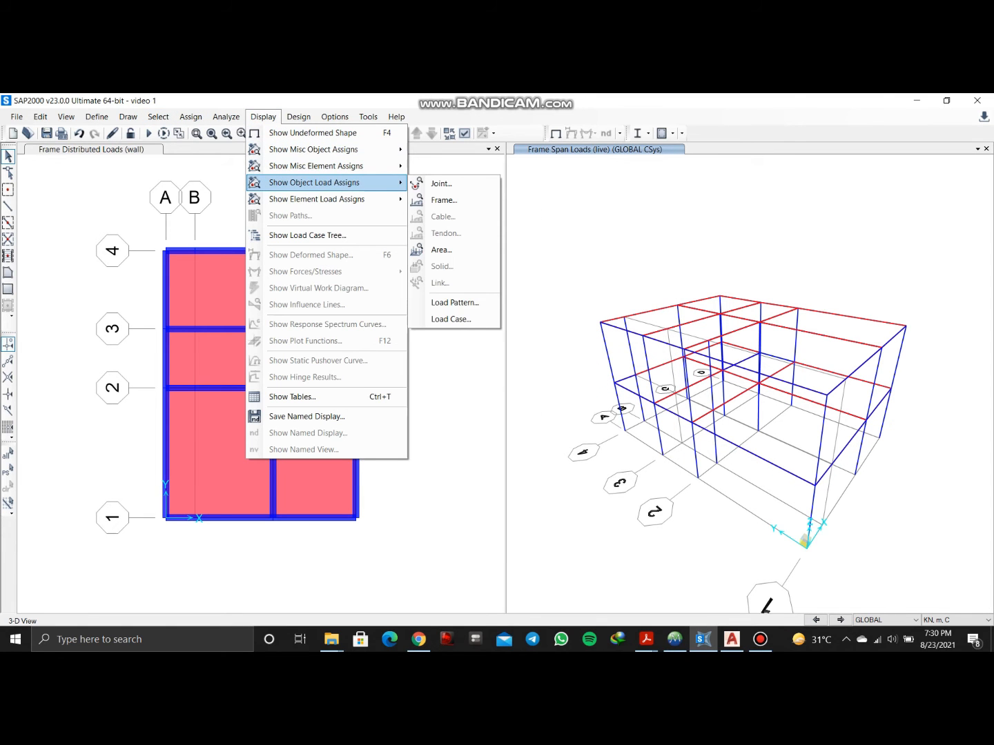
{"action": "left_click", "coordinate": [444, 201]}
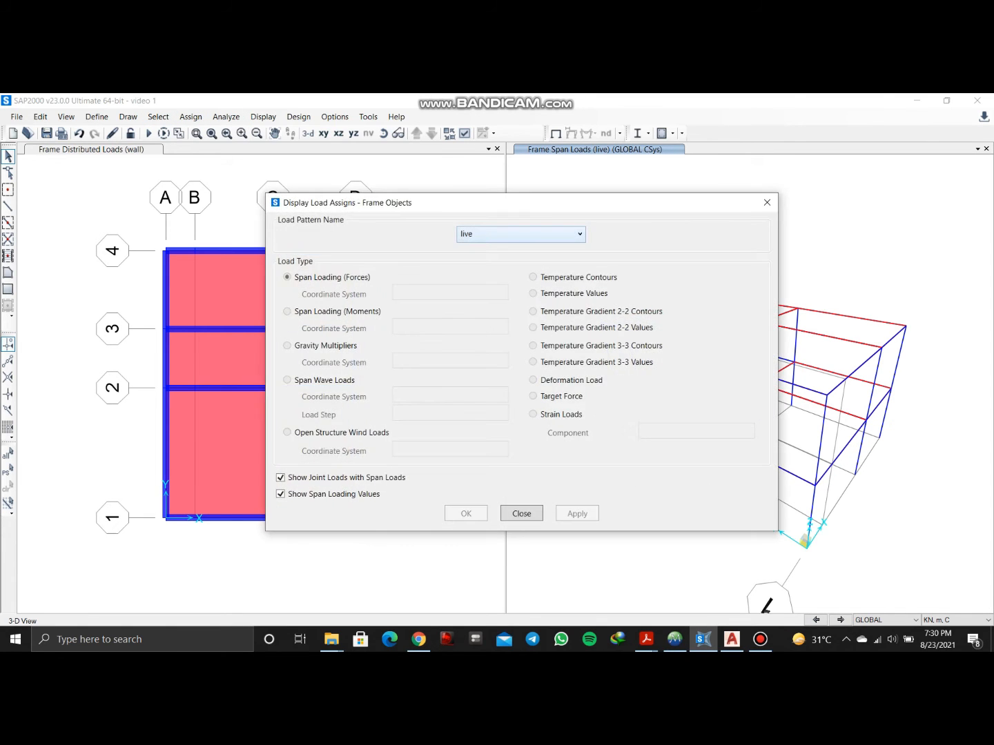
{"action": "left_click", "coordinate": [521, 234]}
{"action": "left_click", "coordinate": [483, 319]}
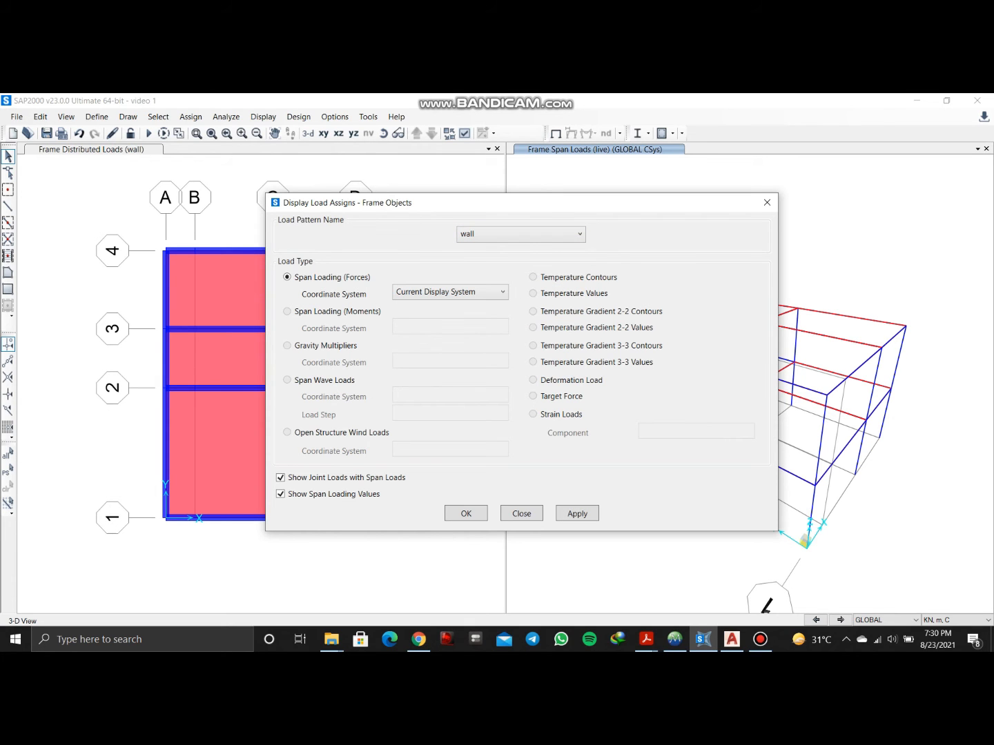
{"action": "key", "text": "Return"}
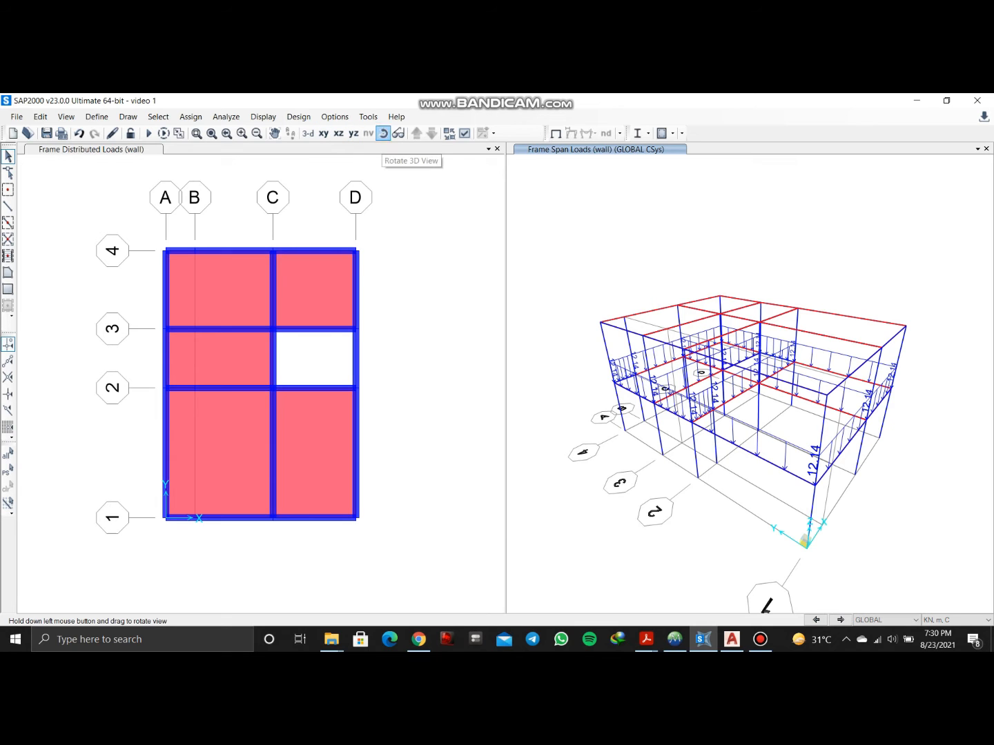
Examine the wall loads on the beams from different sides in the 3-D view
{"action": "left_click_drag", "start_coordinate": [780, 421], "coordinate": [676, 425]}
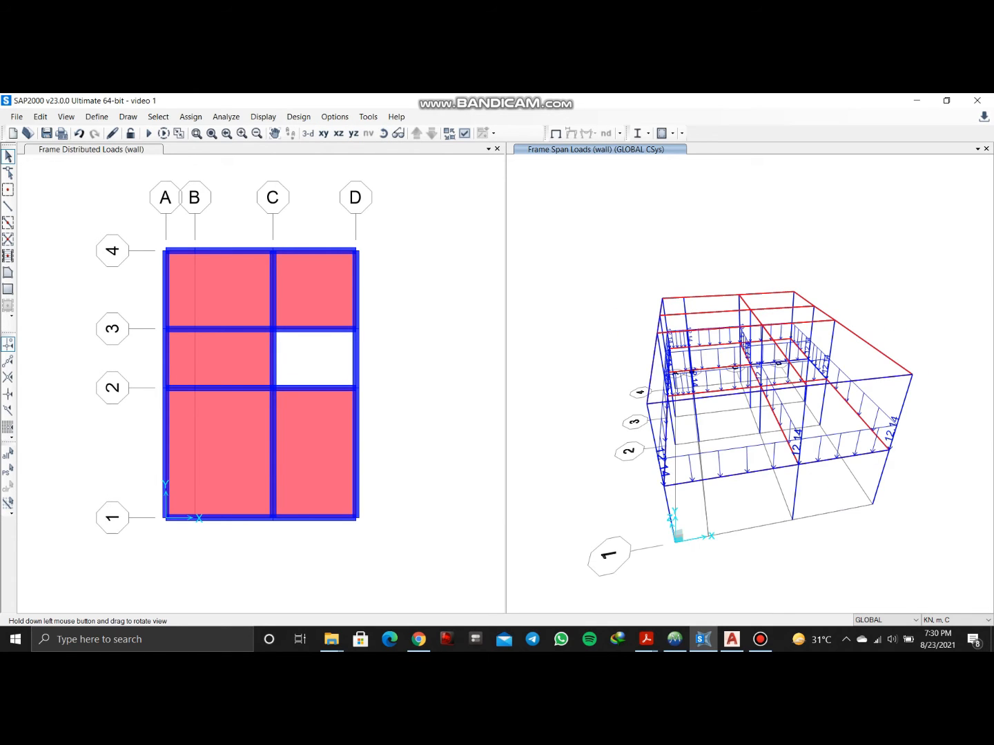
{"action": "left_click", "coordinate": [384, 133]}
{"action": "left_click_drag", "start_coordinate": [780, 428], "coordinate": [680, 394]}
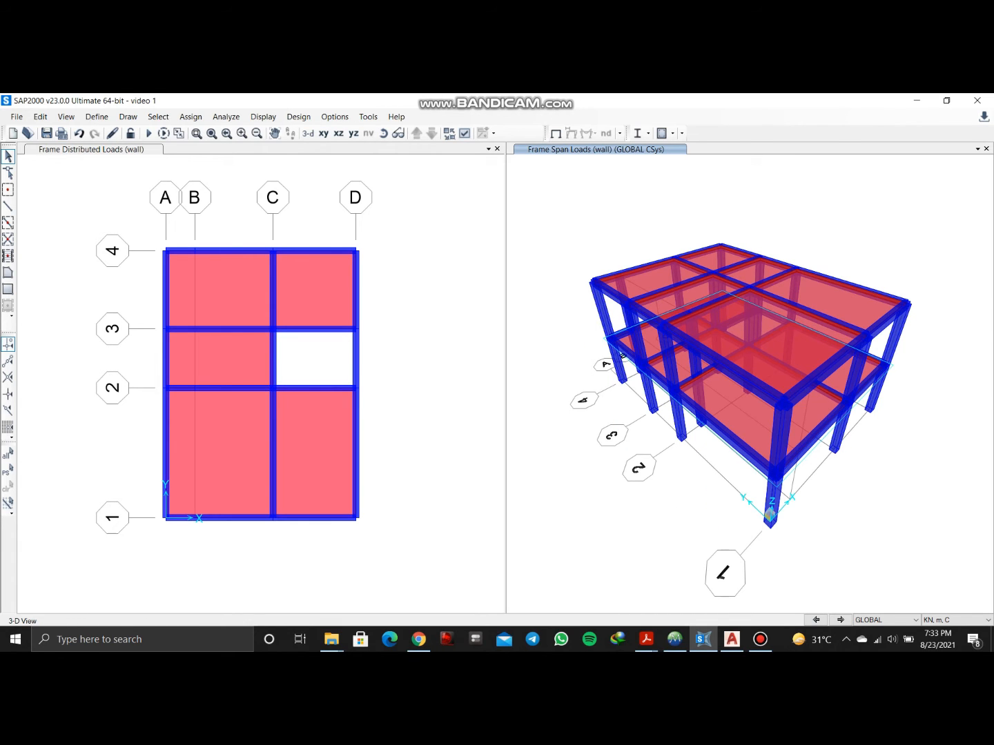
Select all areas that use the Slab area section
{"action": "left_click", "coordinate": [428, 296]}
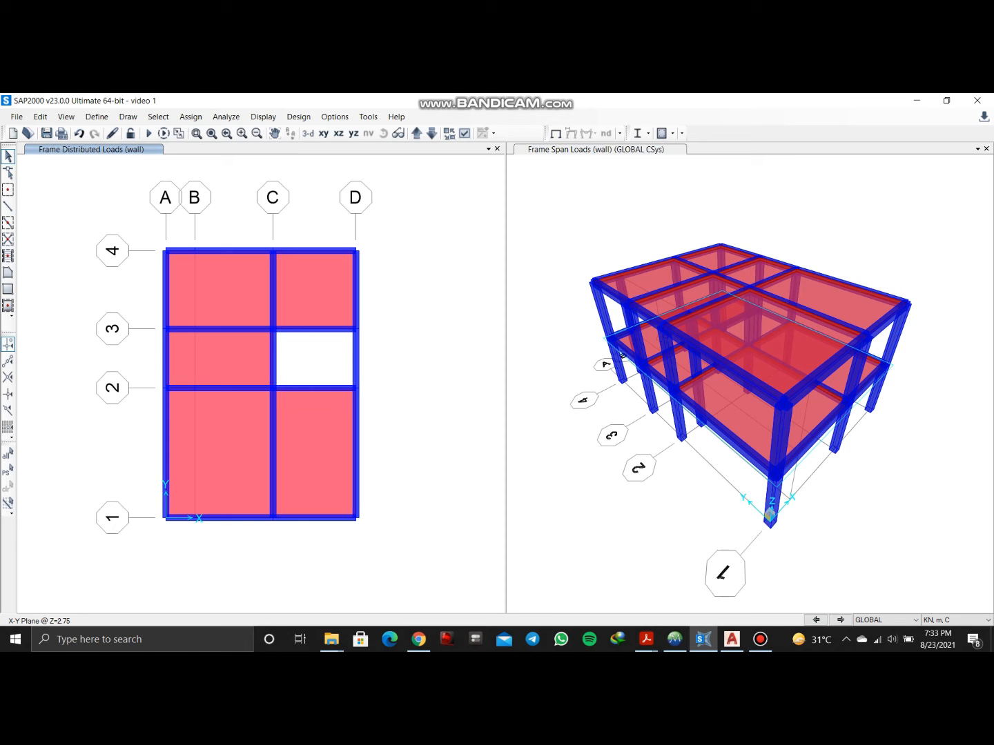
{"action": "left_click", "coordinate": [158, 117]}
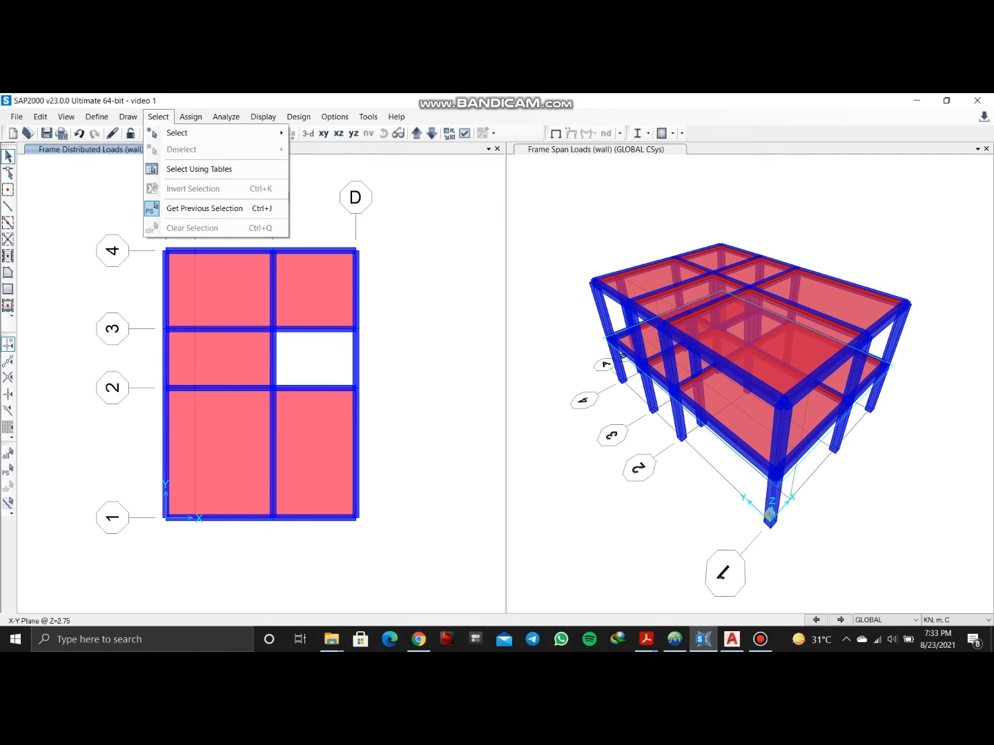
{"action": "mouse_move", "coordinate": [207, 133]}
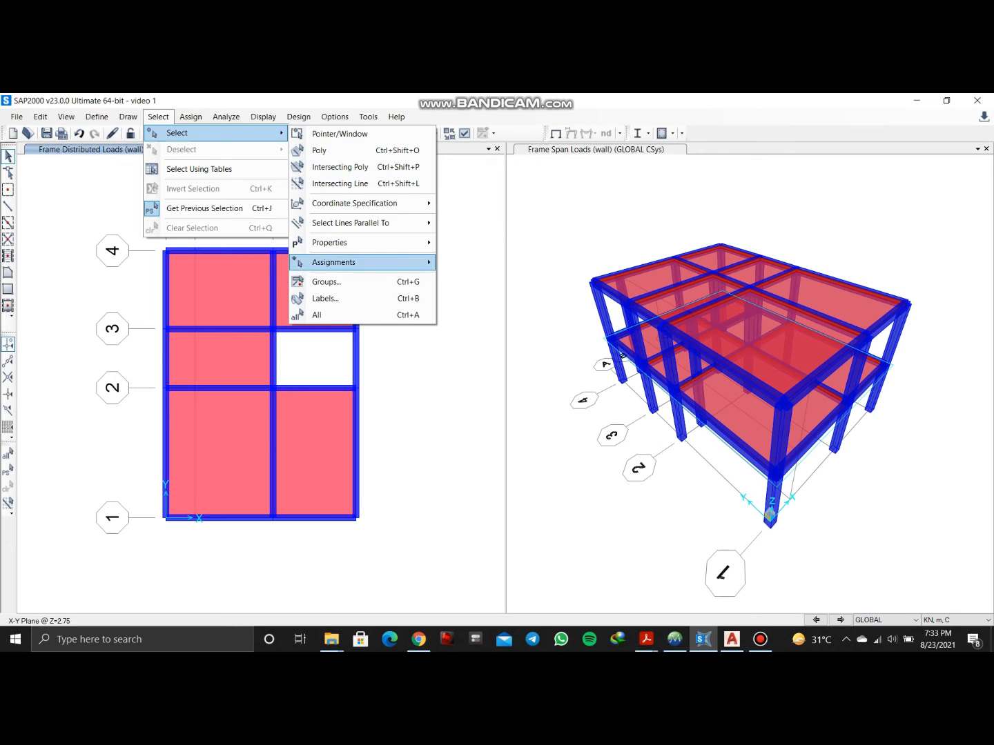
{"action": "mouse_move", "coordinate": [330, 242]}
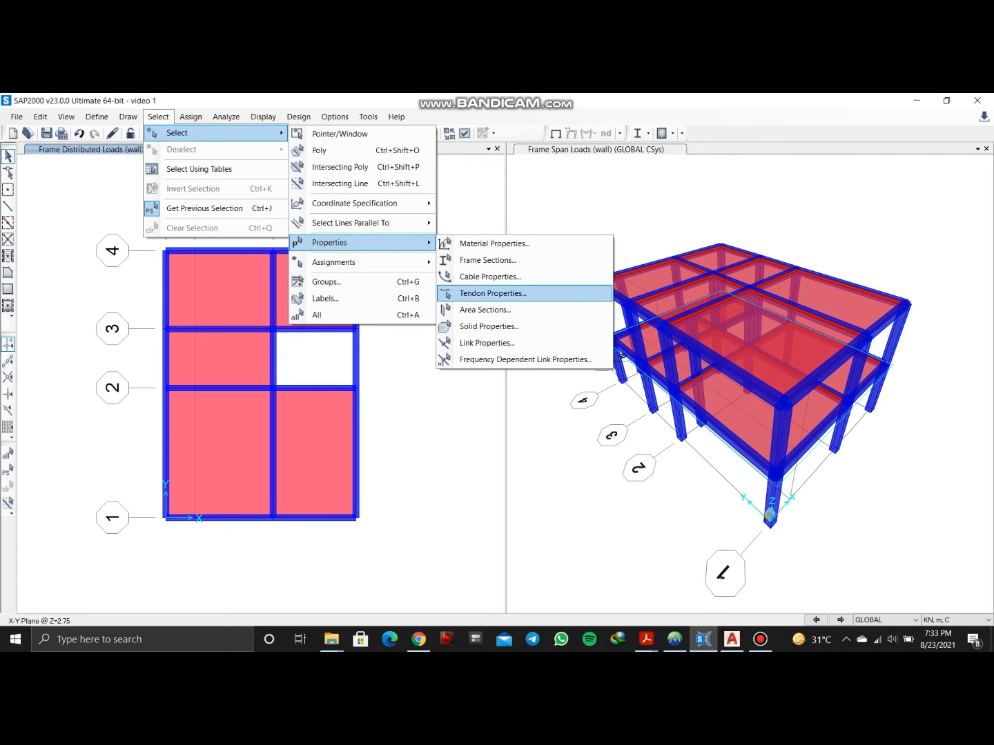
{"action": "left_click", "coordinate": [486, 310]}
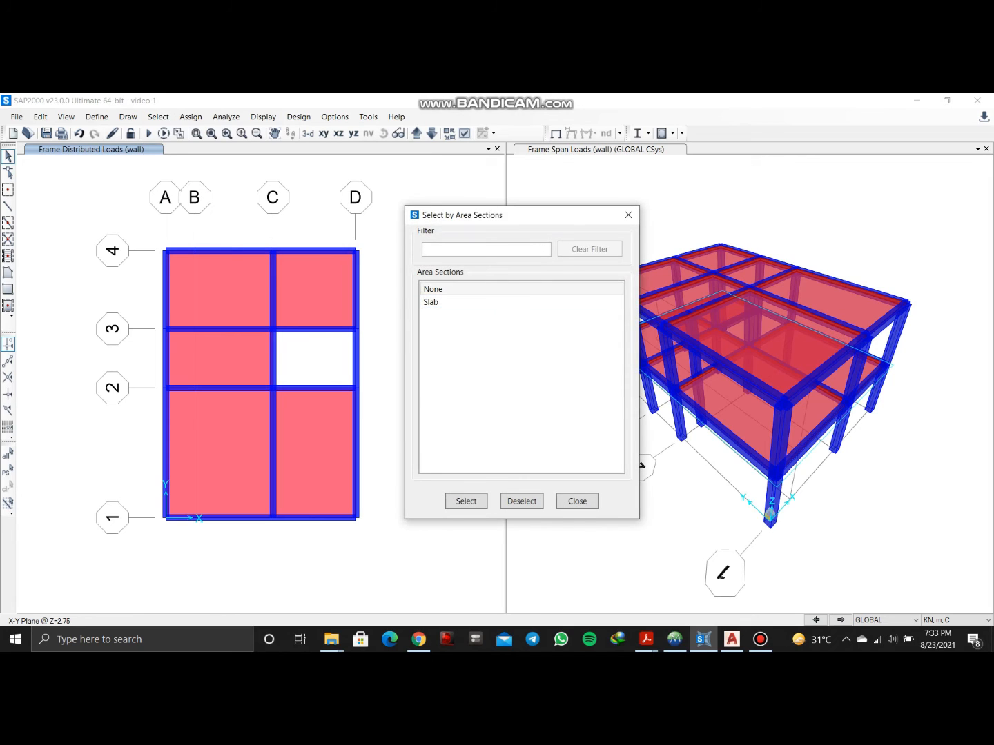
{"action": "left_click", "coordinate": [469, 302]}
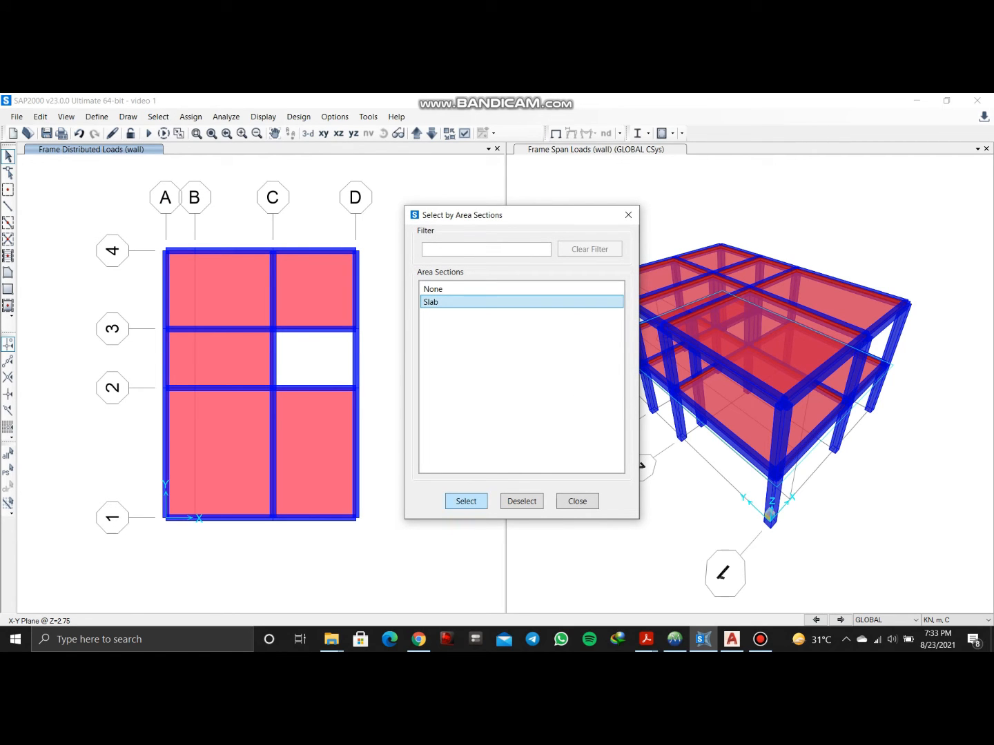
{"action": "left_click", "coordinate": [467, 501]}
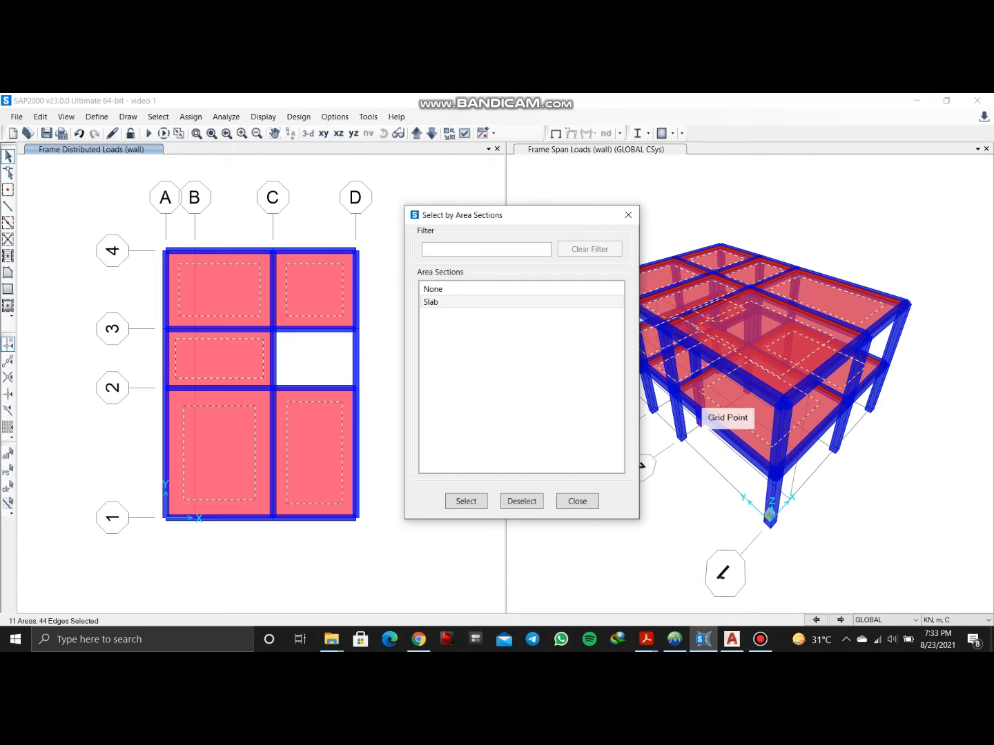
{"action": "left_click", "coordinate": [629, 215]}
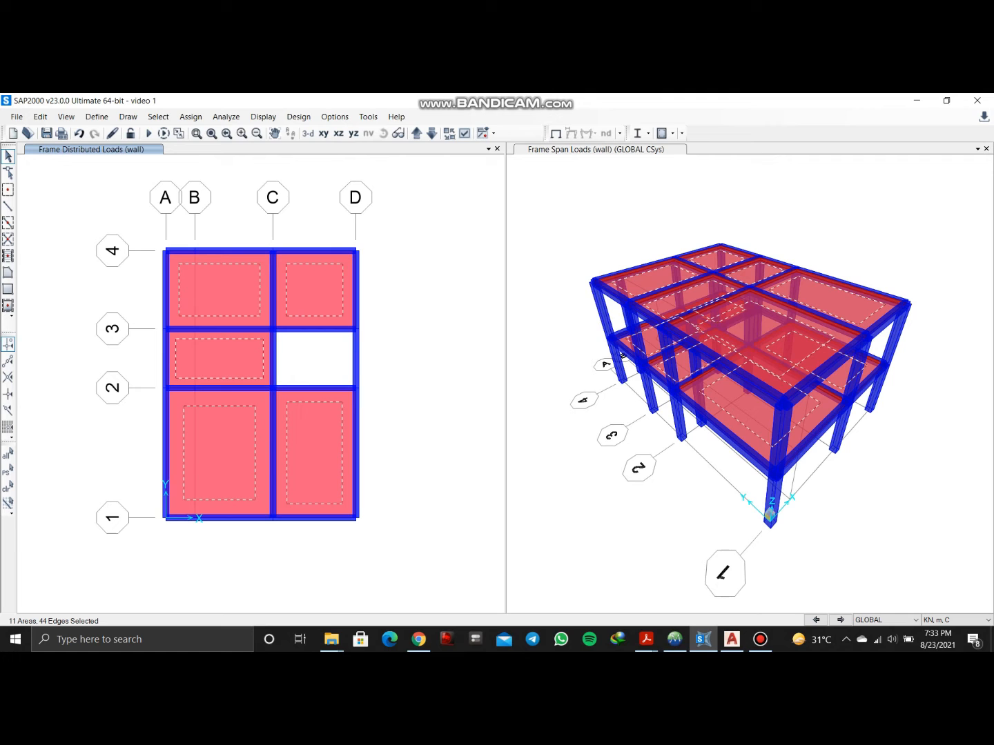
Assign a uniform shell gravity load of 1 kN/m² to the selected slabs under the floor finish pattern, replacing existing loads
{"action": "left_click", "coordinate": [191, 117]}
{"action": "mouse_move", "coordinate": [208, 133]}
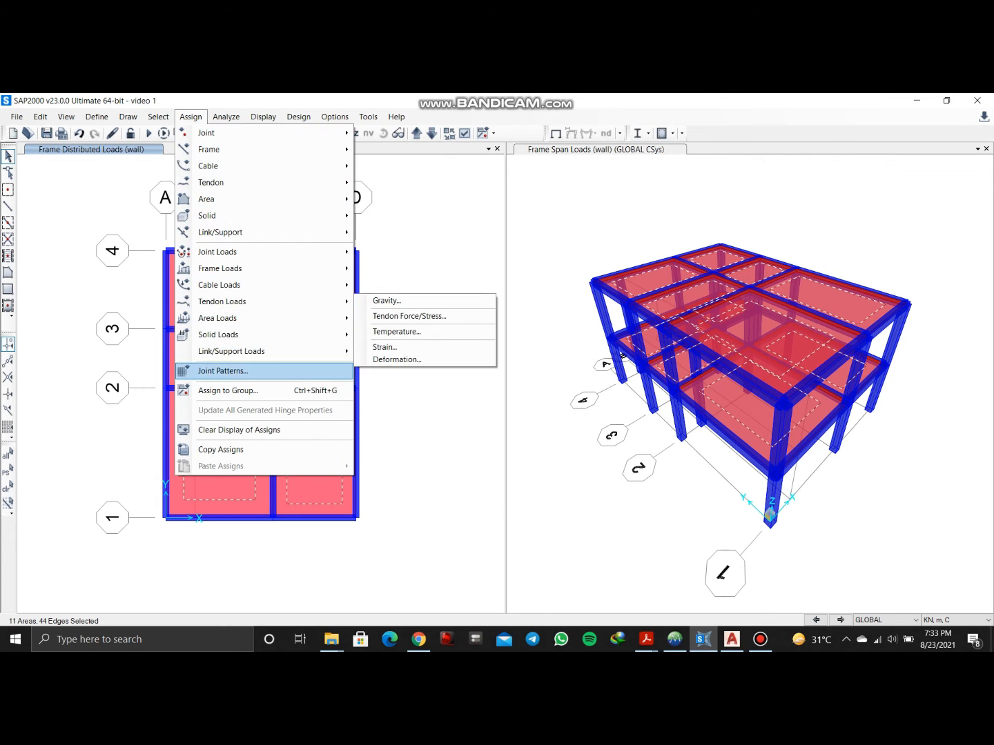
{"action": "mouse_move", "coordinate": [218, 318]}
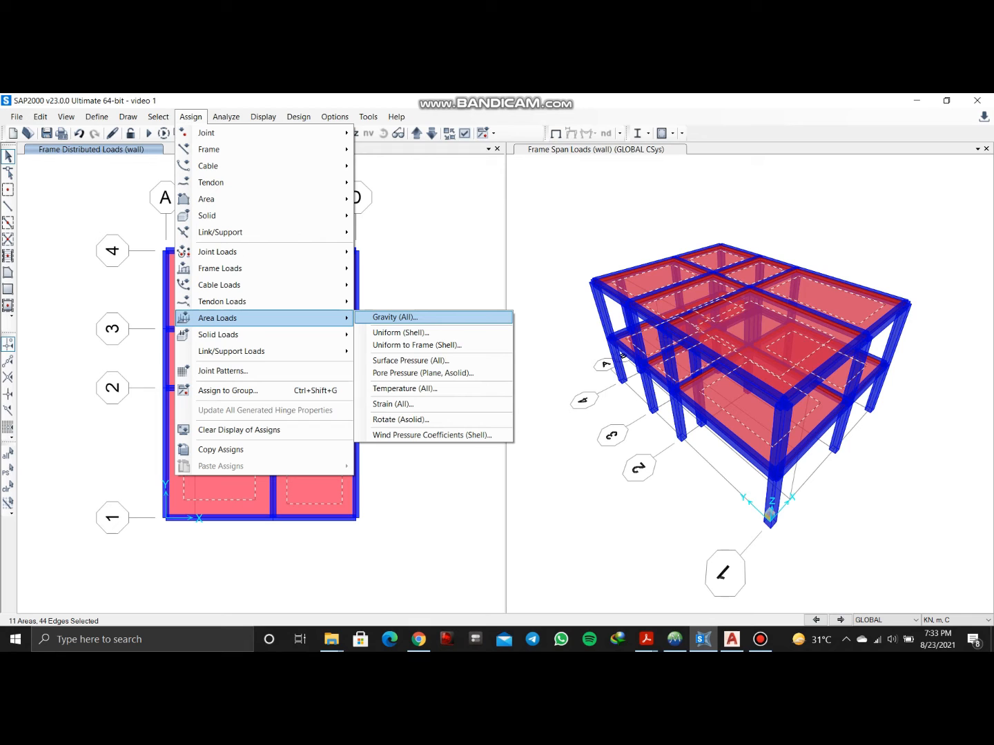
{"action": "key", "text": "Down"}
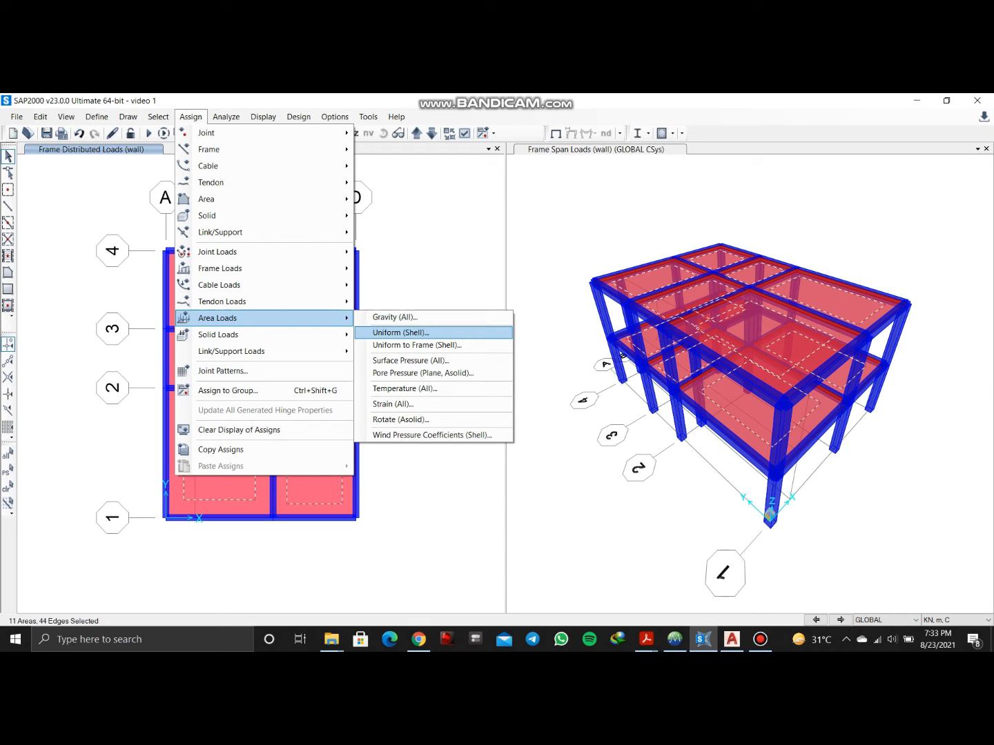
{"action": "key", "text": "Return"}
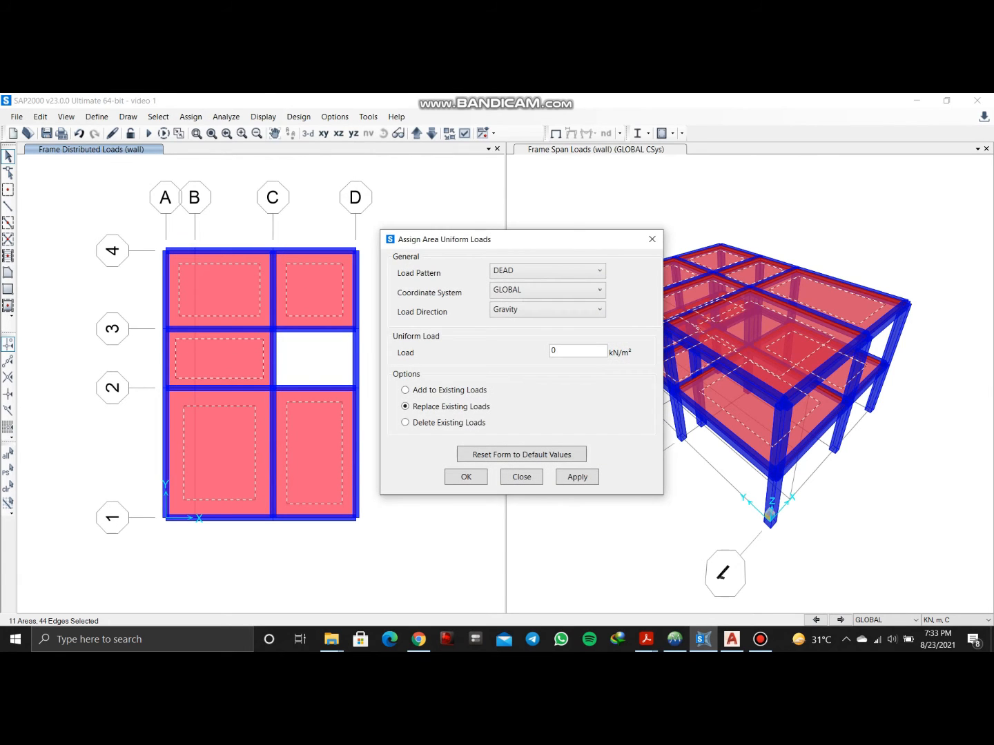
{"action": "left_click", "coordinate": [547, 271]}
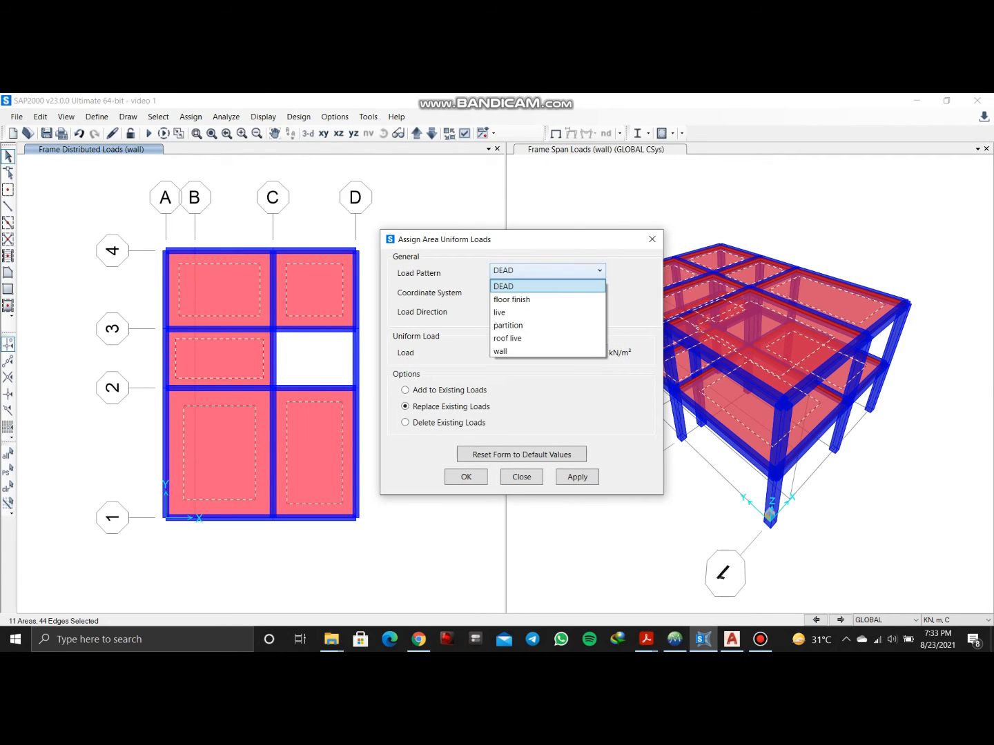
{"action": "key", "text": "Return"}
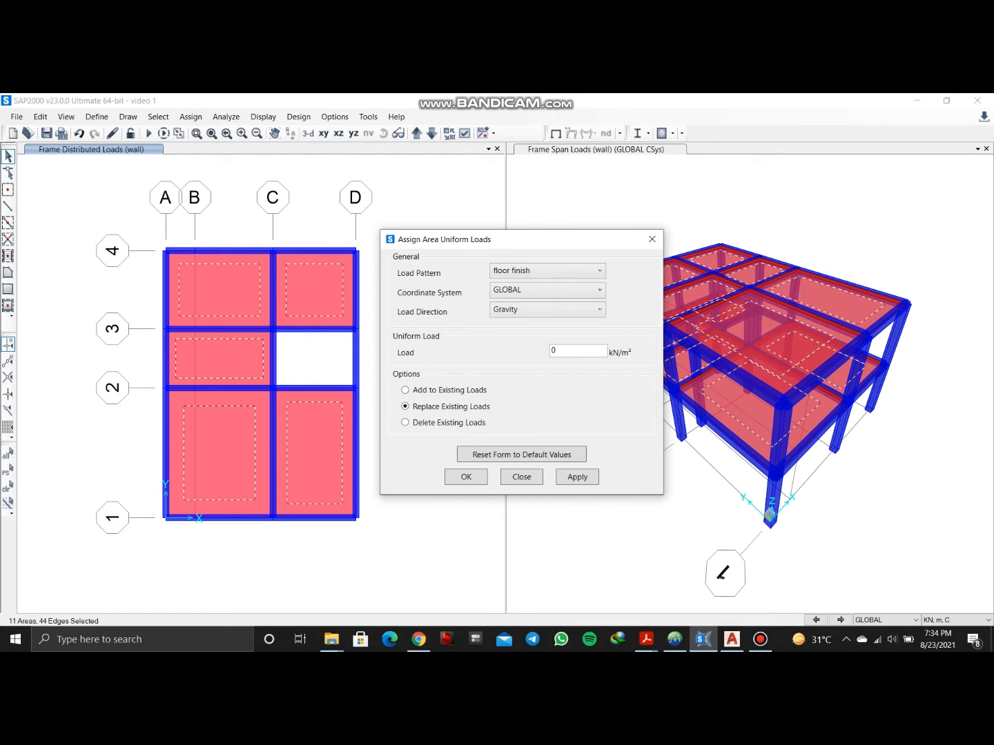
{"action": "double_click", "coordinate": [572, 350]}
{"action": "type", "text": "1"}
{"action": "key", "text": "Tab"}
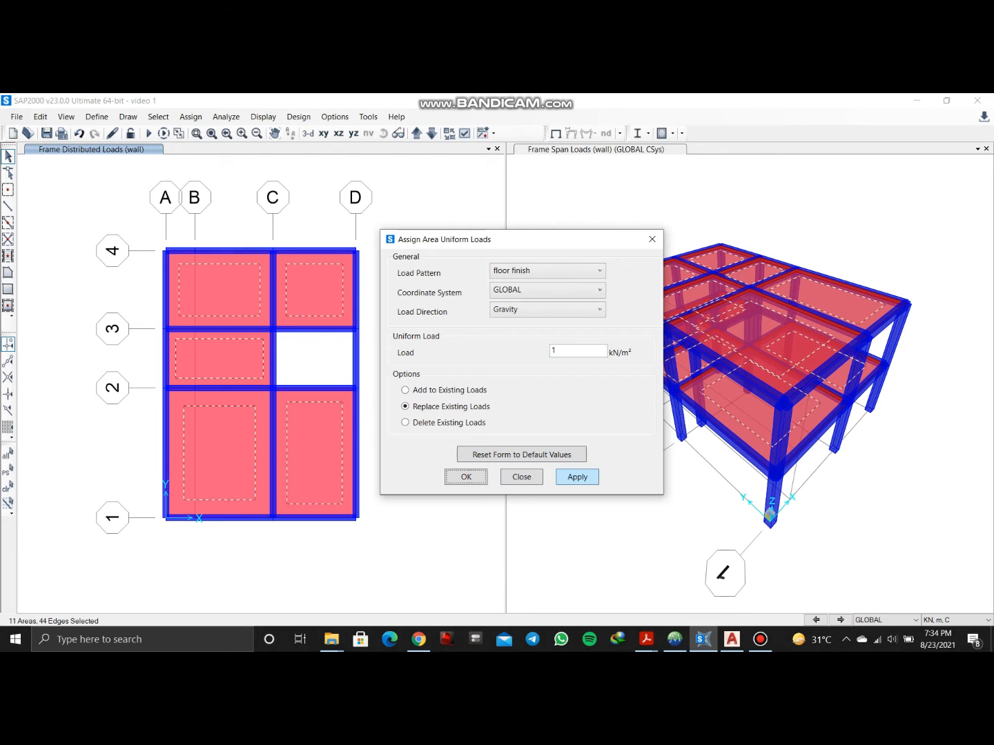
{"action": "left_click", "coordinate": [577, 477]}
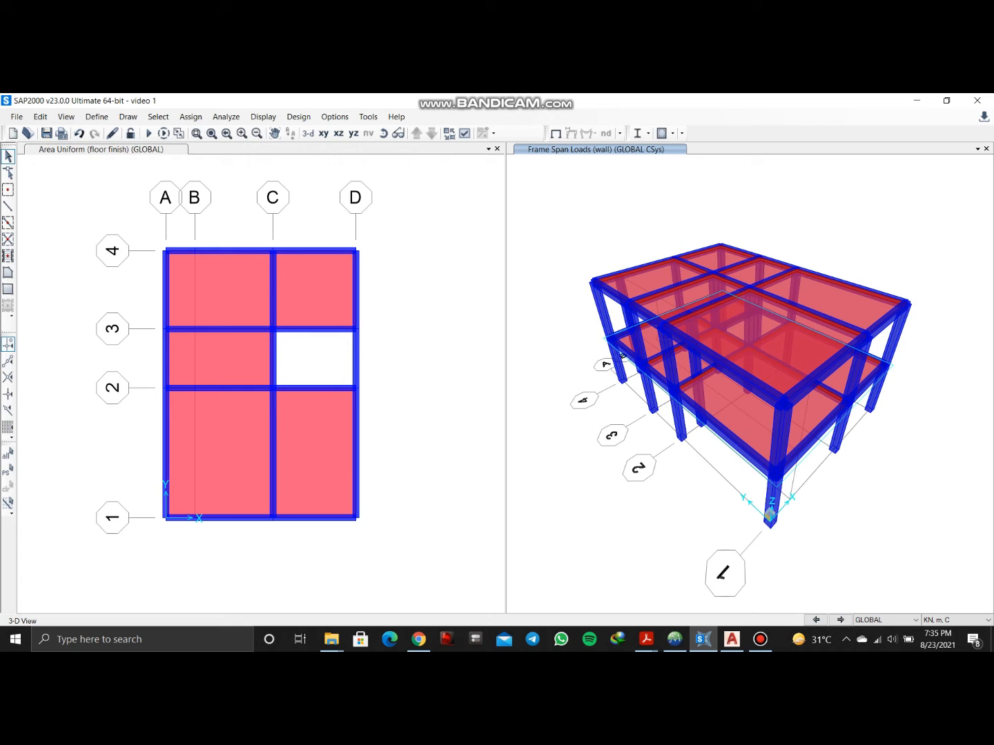
Restore the previous slab selection and deselect the six roof slabs in the Z=5.65 plan, keeping only the first-floor slabs selected
{"action": "left_click", "coordinate": [7, 471]}
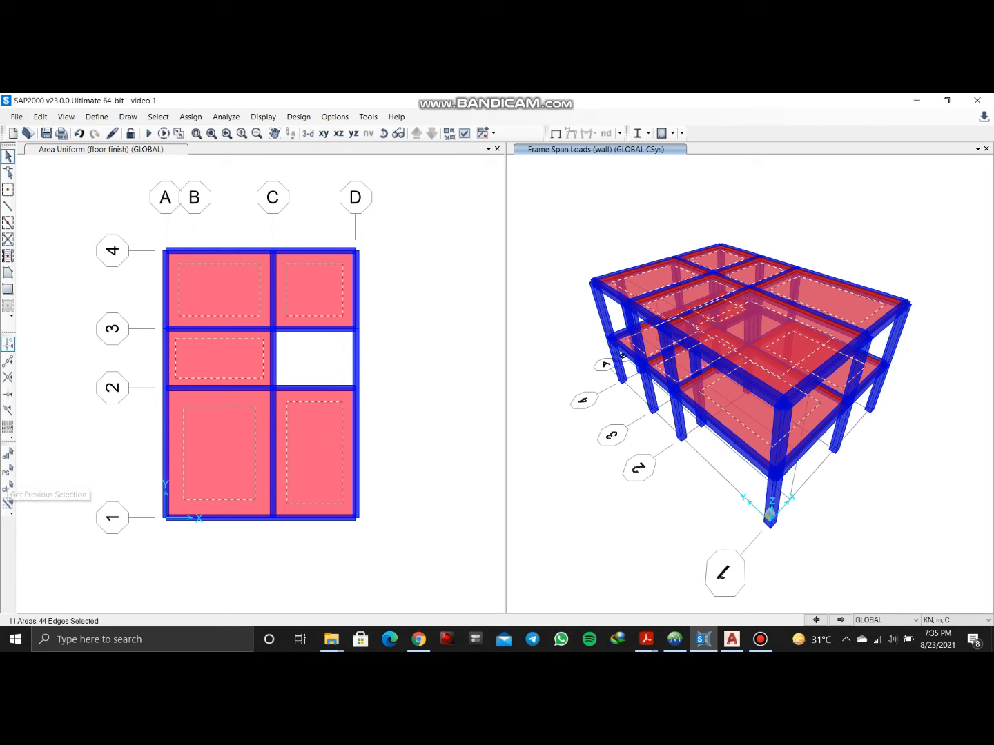
{"action": "left_click", "coordinate": [416, 276]}
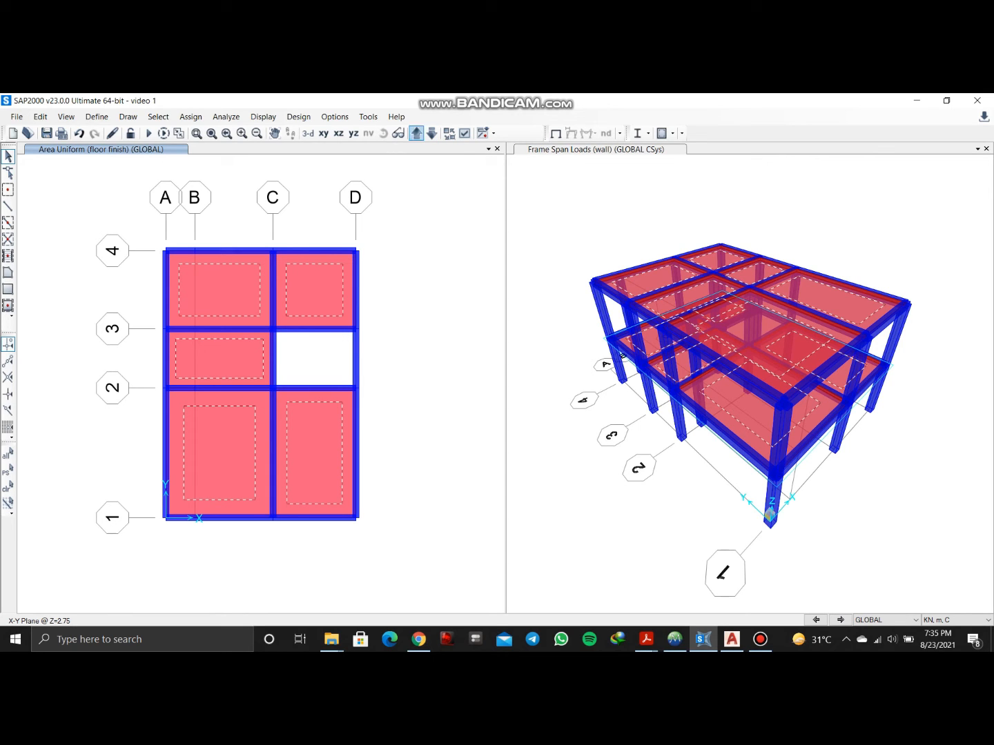
{"action": "left_click", "coordinate": [416, 134]}
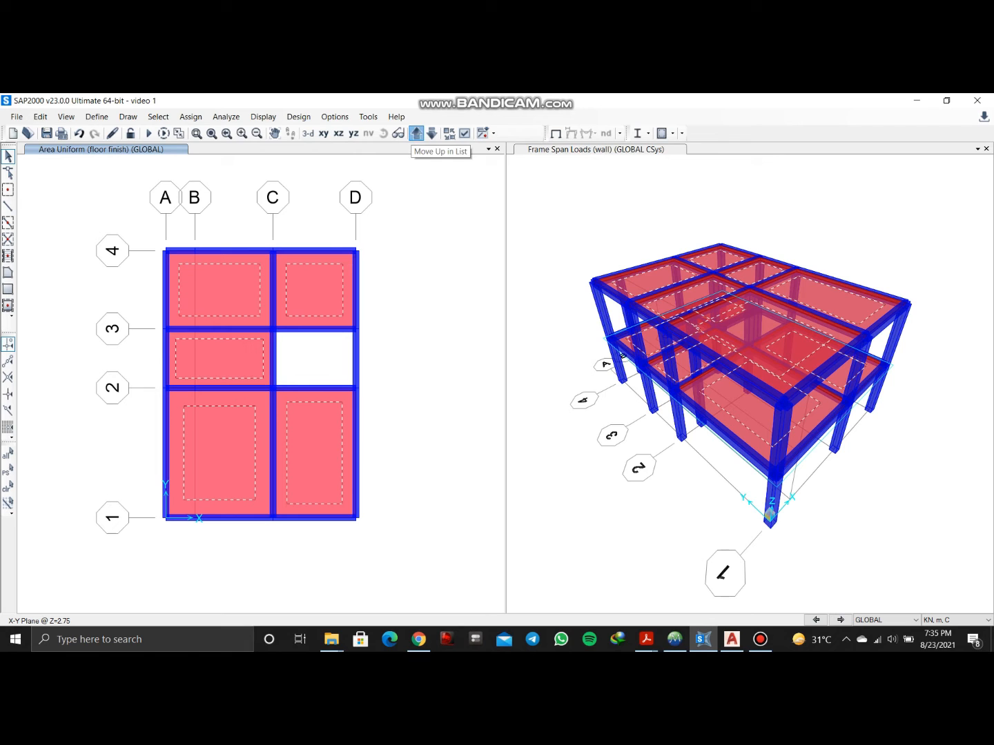
{"action": "left_click", "coordinate": [224, 293]}
{"action": "left_click", "coordinate": [312, 292]}
{"action": "left_click", "coordinate": [312, 359]}
{"action": "left_click", "coordinate": [228, 358]}
{"action": "left_click", "coordinate": [220, 444]}
{"action": "left_click", "coordinate": [313, 443]}
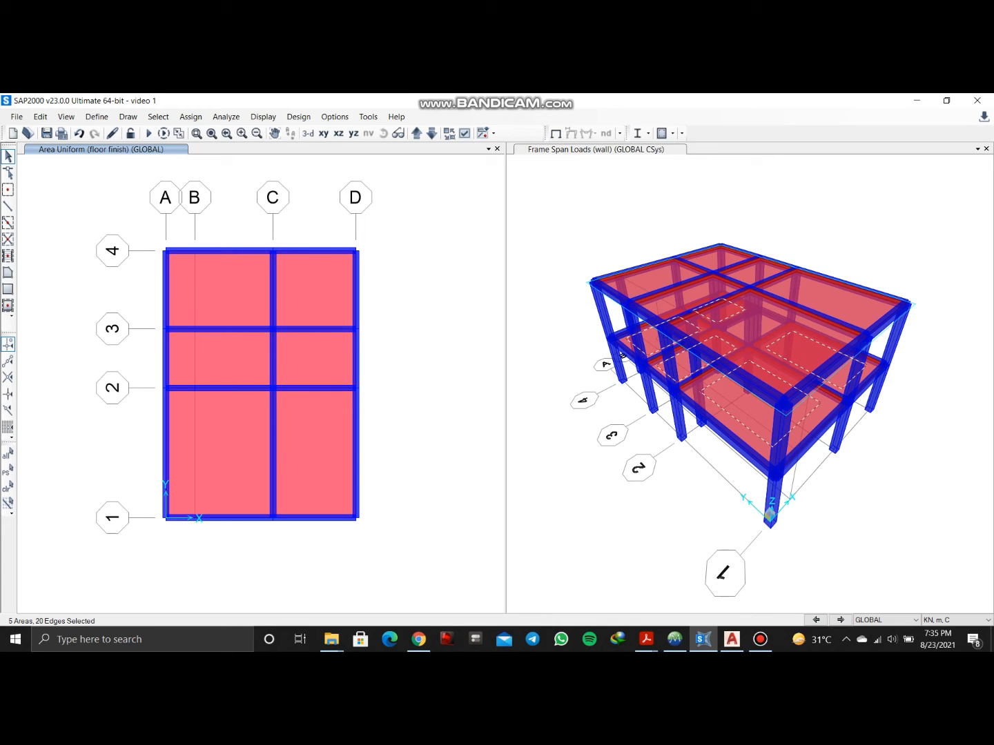
Assign a uniform shell gravity load of 1 kN/m² to the selected floor slabs under the partition pattern, replacing existing loads
{"action": "left_click", "coordinate": [191, 117]}
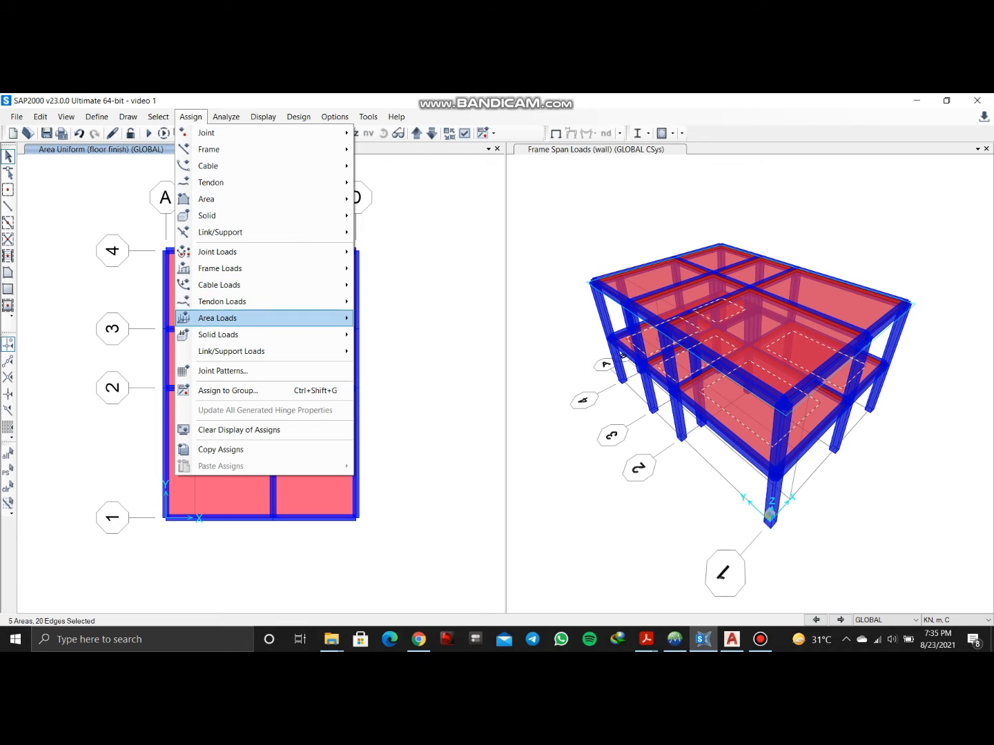
{"action": "mouse_move", "coordinate": [331, 317]}
{"action": "left_click", "coordinate": [390, 332]}
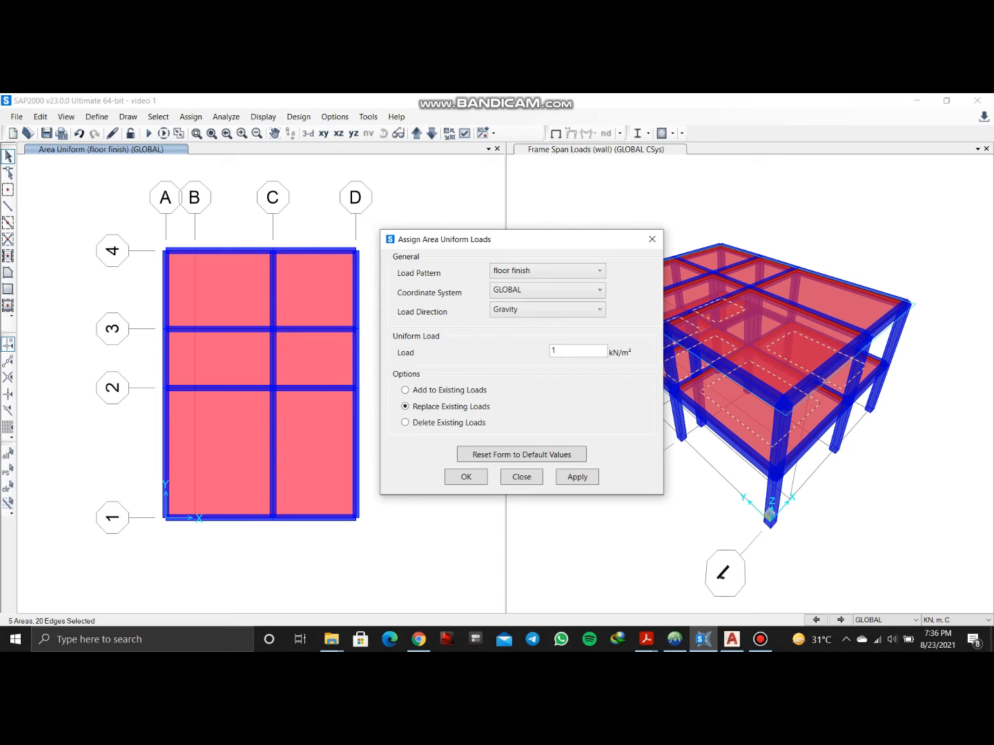
{"action": "left_click", "coordinate": [548, 270]}
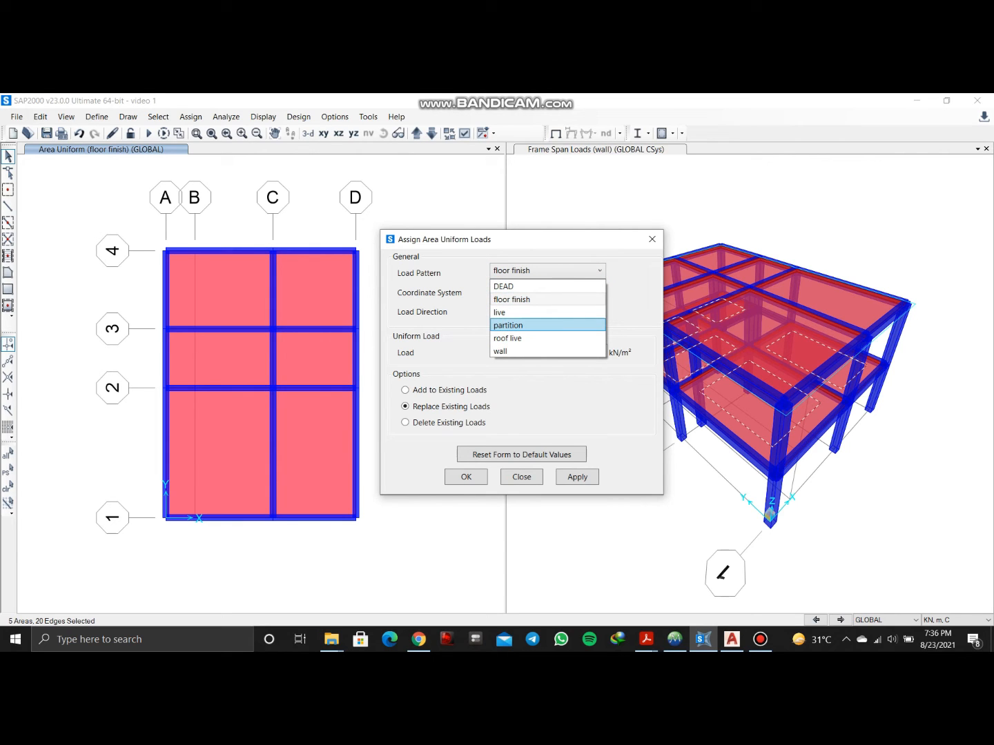
{"action": "left_click", "coordinate": [548, 325]}
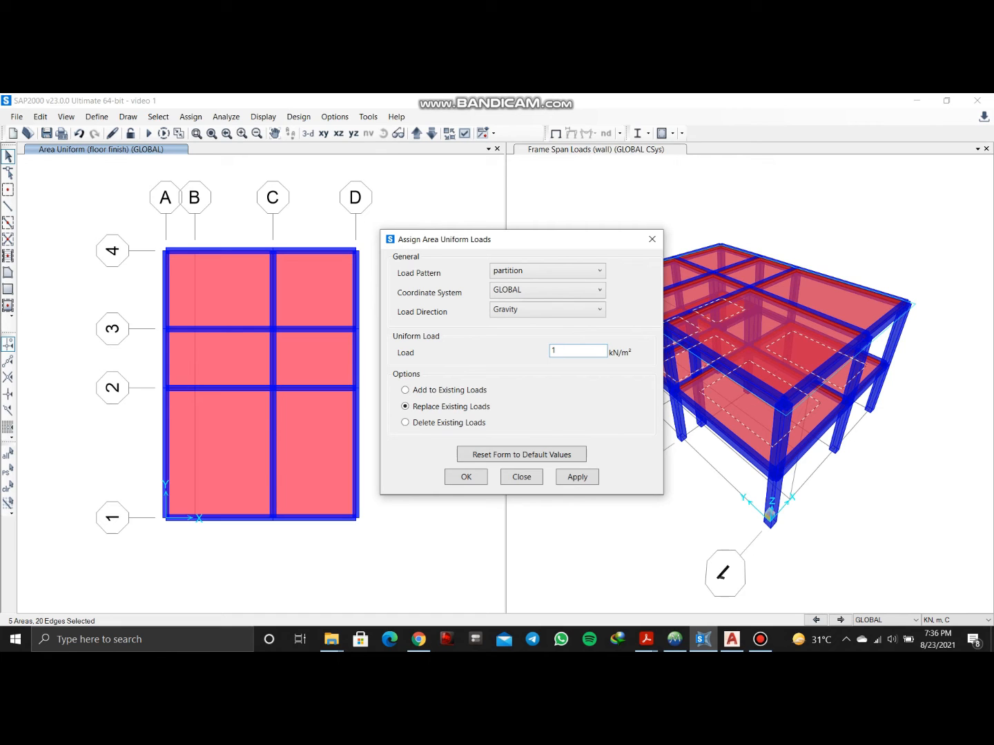
{"action": "left_click", "coordinate": [577, 477]}
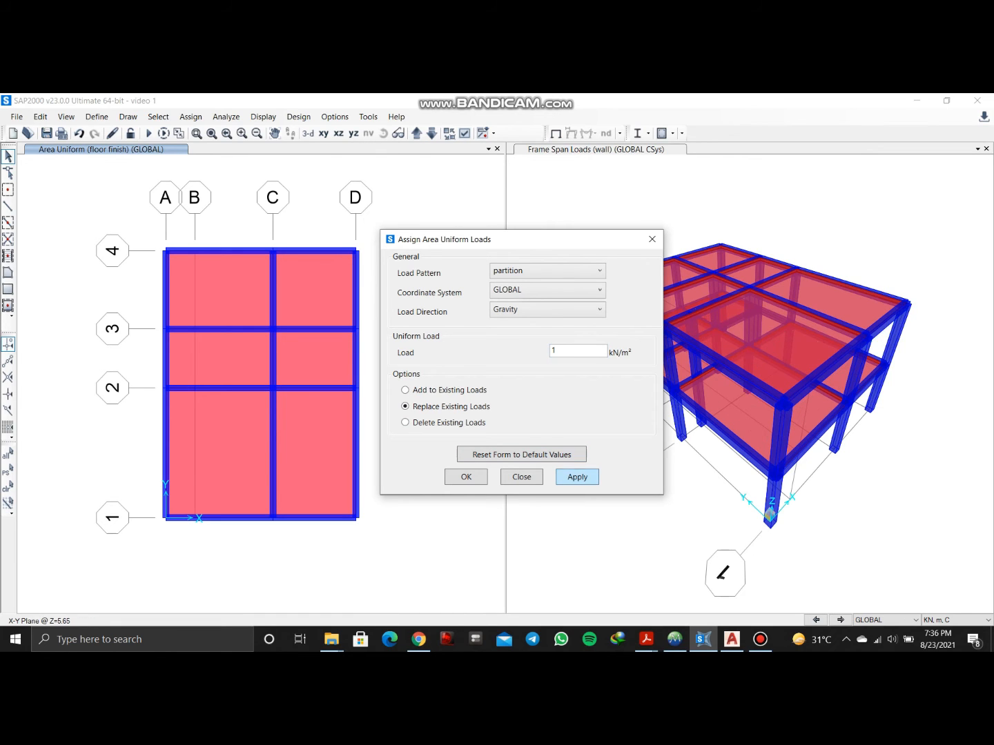
{"action": "left_click", "coordinate": [467, 477]}
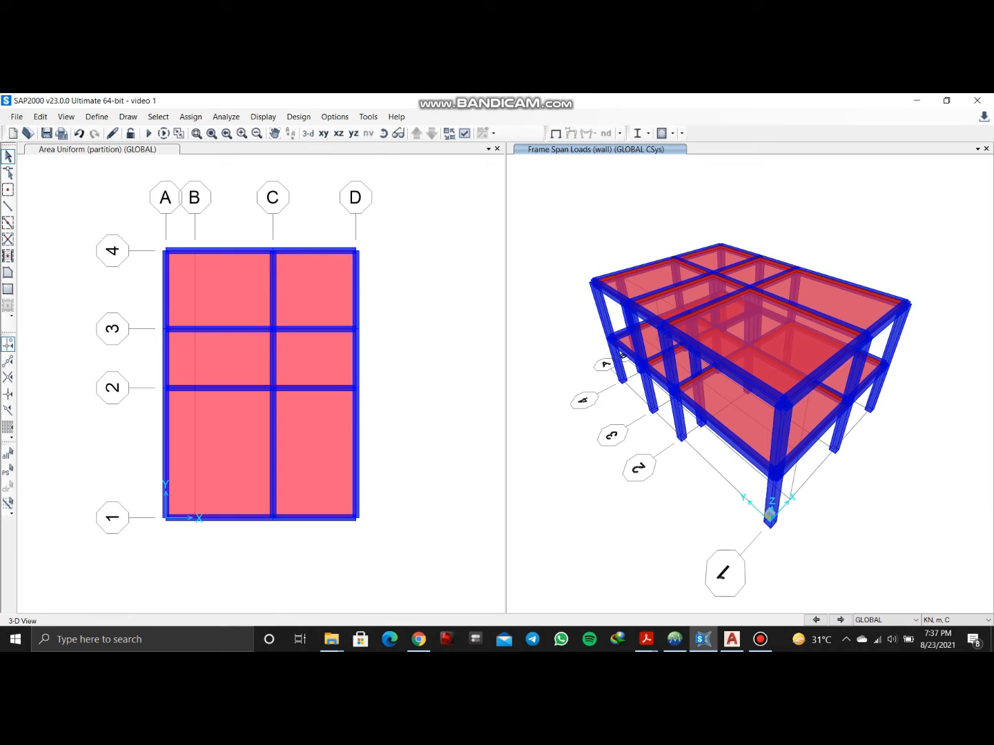
Reselect the first-floor slabs and assign them a uniform shell gravity load of 2 kN/m² under the live pattern, replacing existing loads
{"action": "left_click", "coordinate": [8, 470]}
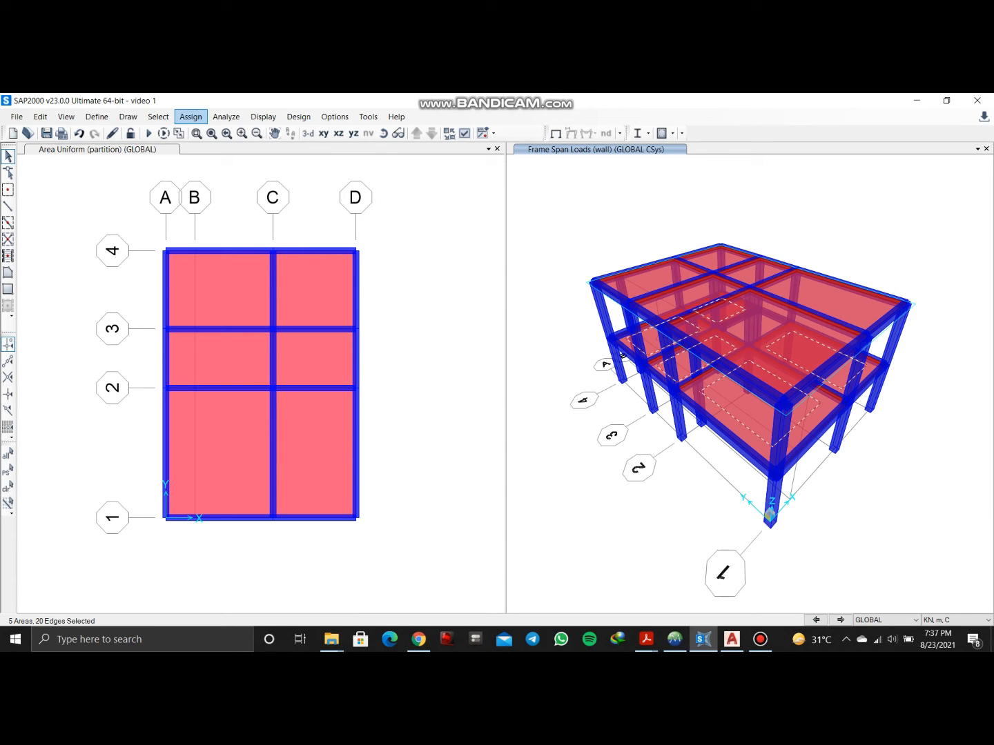
{"action": "left_click", "coordinate": [191, 117]}
{"action": "mouse_move", "coordinate": [228, 318]}
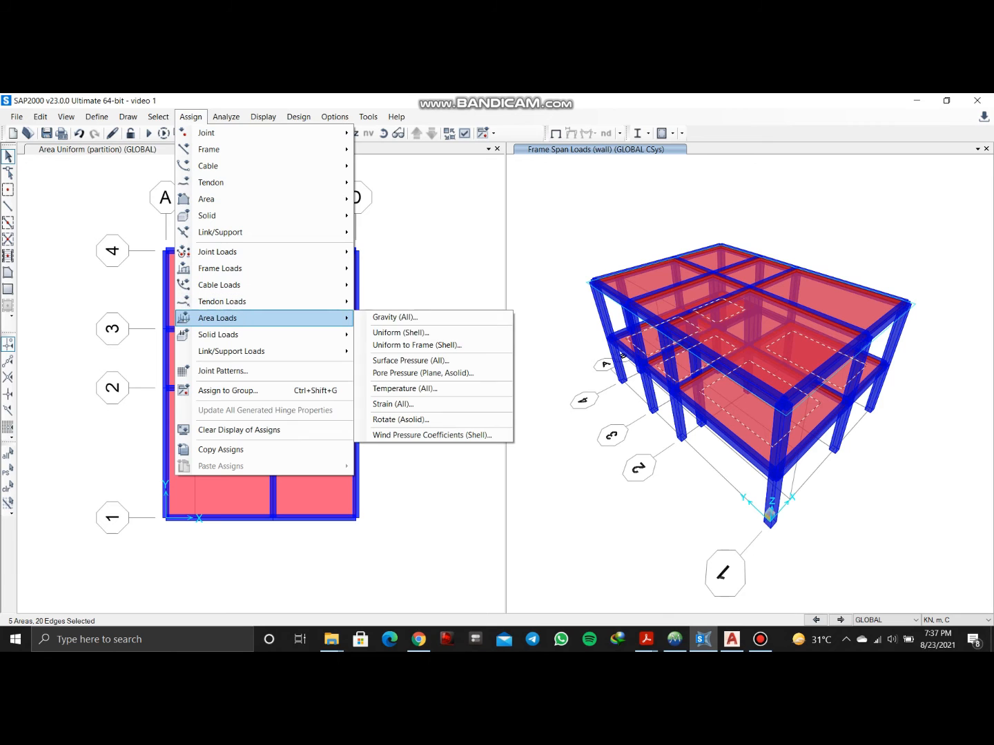
{"action": "left_click", "coordinate": [401, 333]}
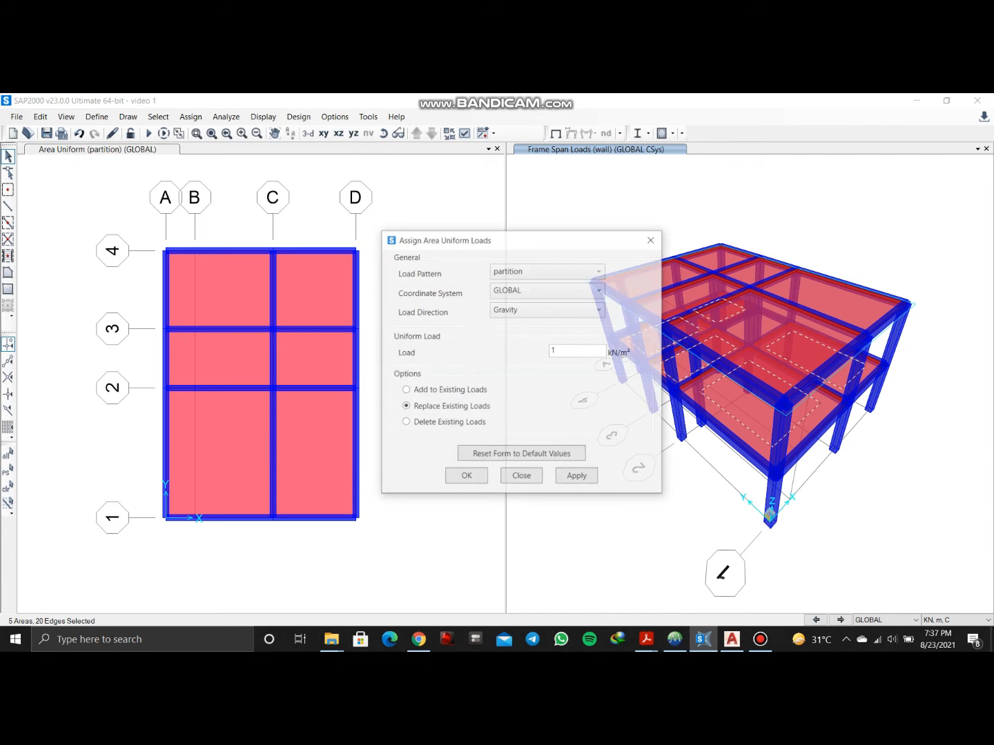
{"action": "left_click", "coordinate": [548, 270]}
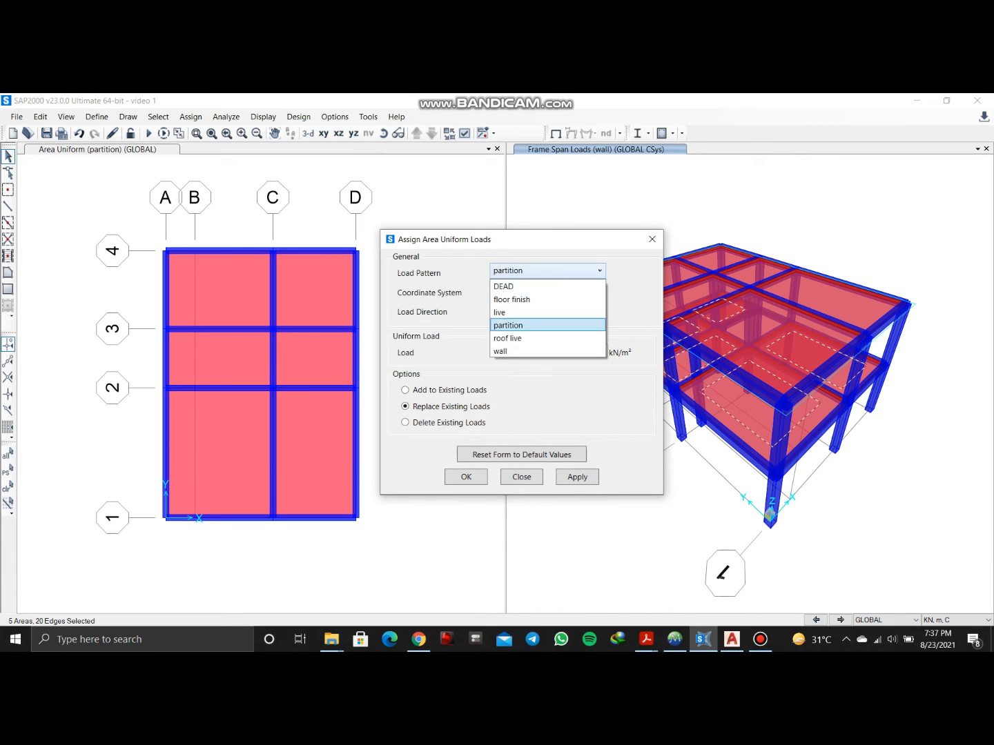
{"action": "left_click", "coordinate": [514, 311]}
{"action": "left_click", "coordinate": [556, 351]}
{"action": "key", "text": "BackSpace"}
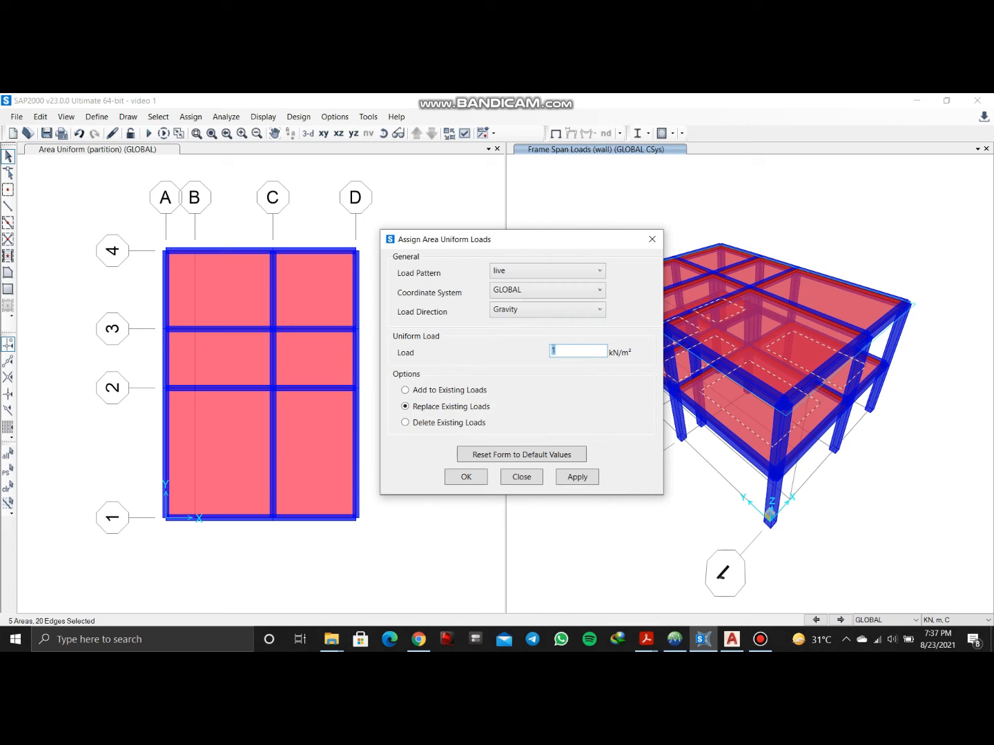
{"action": "type", "text": "2"}
{"action": "left_click", "coordinate": [577, 477]}
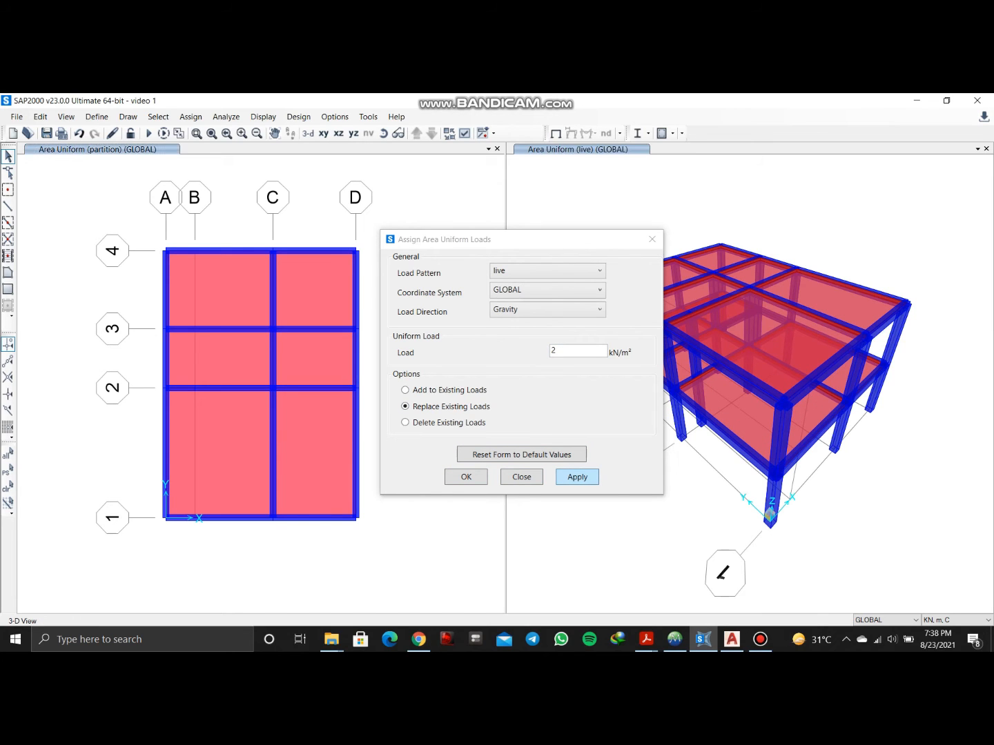
{"action": "left_click", "coordinate": [466, 476]}
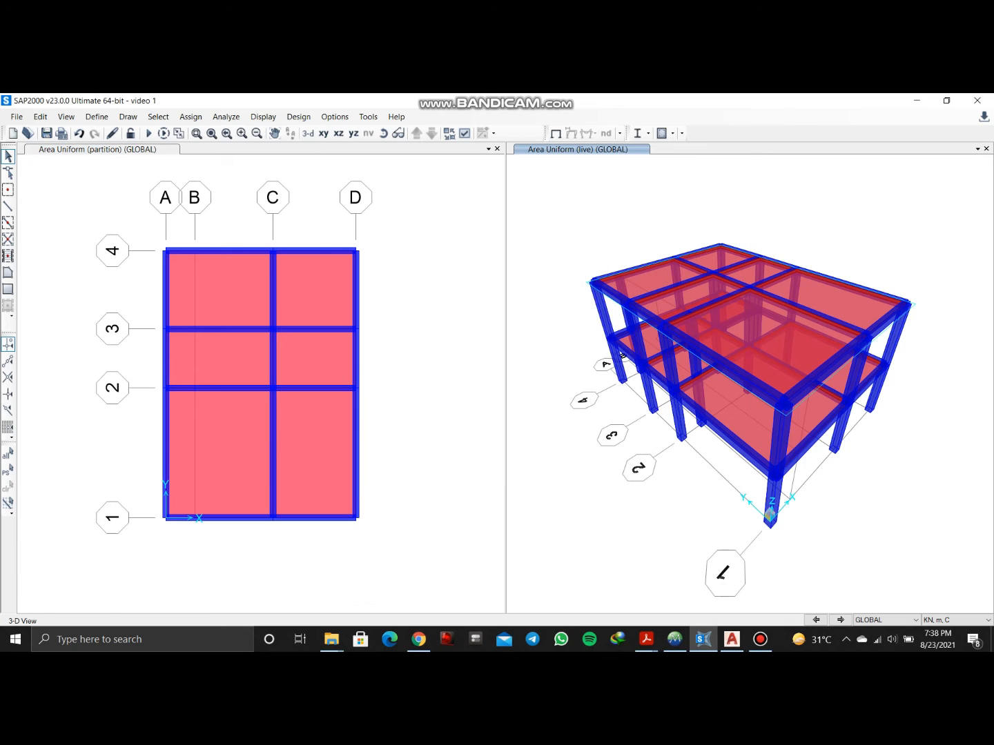
Select the six roof slabs in the Z=5.65 plan and assign them a 1.5 kN/m² uniform gravity load under roof live, replacing existing loads
{"action": "left_click", "coordinate": [103, 149]}
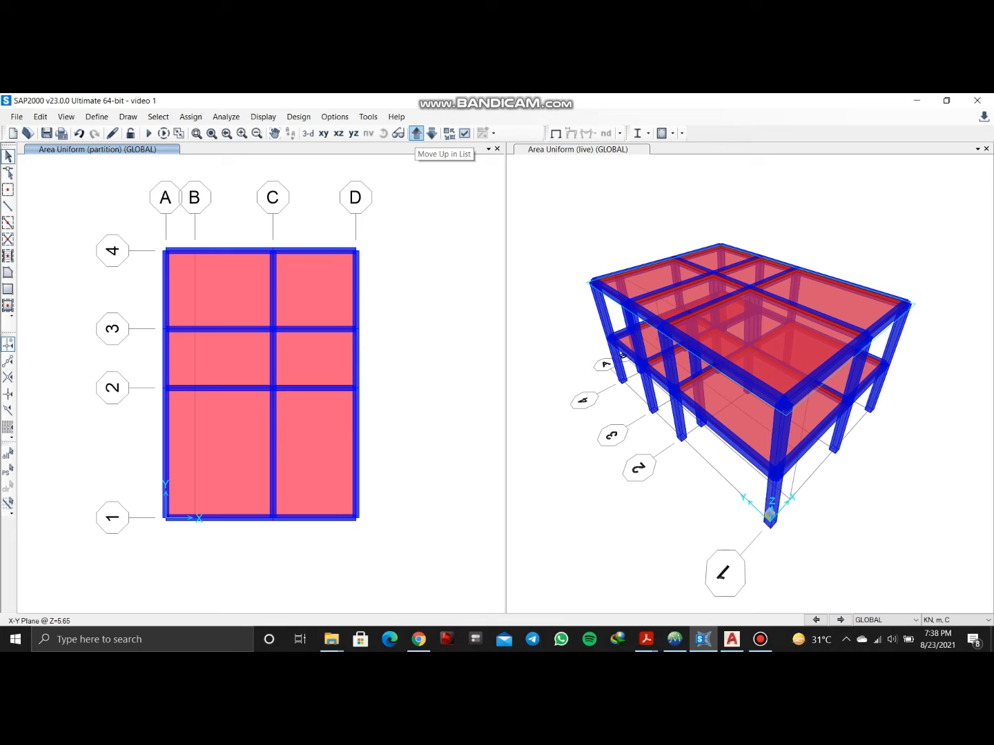
{"action": "left_click", "coordinate": [417, 133]}
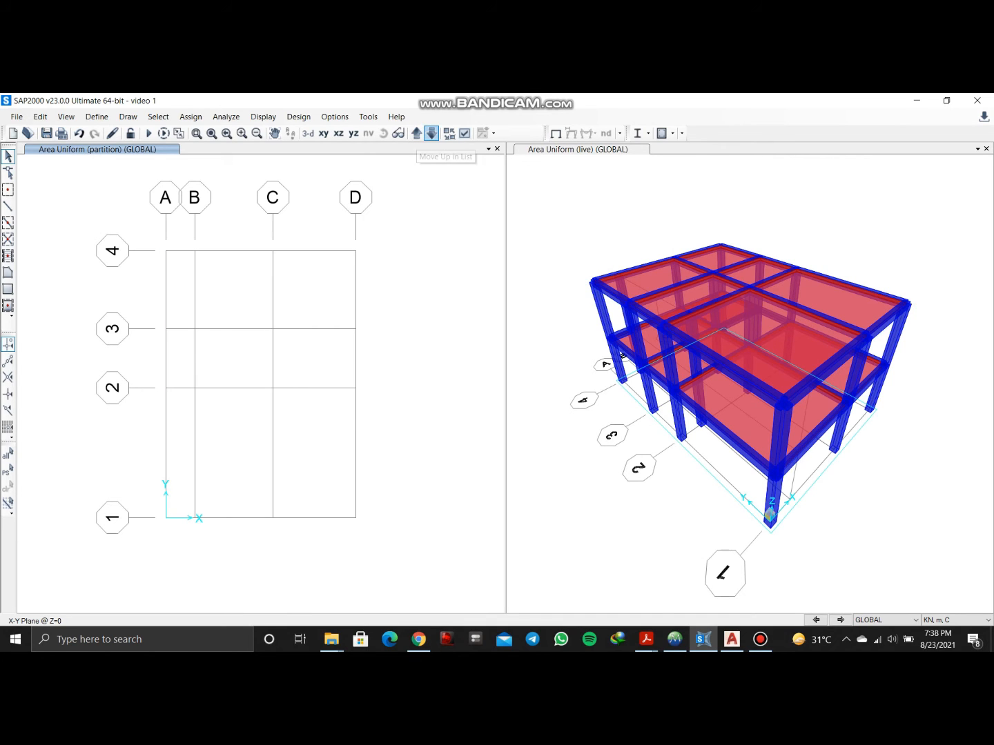
{"action": "left_click", "coordinate": [431, 133]}
{"action": "left_click", "coordinate": [228, 290]}
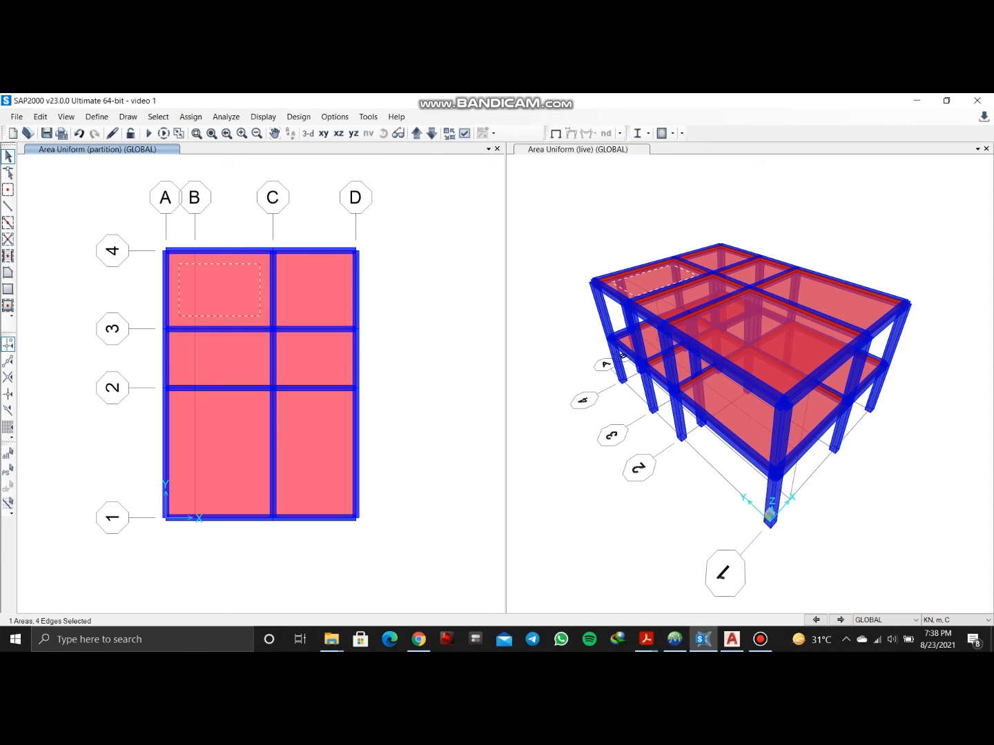
{"action": "left_click", "coordinate": [310, 290]}
{"action": "left_click", "coordinate": [314, 359]}
{"action": "left_click", "coordinate": [228, 358]}
{"action": "left_click", "coordinate": [225, 445]}
{"action": "left_click", "coordinate": [314, 445]}
{"action": "key", "text": "alt+a"}
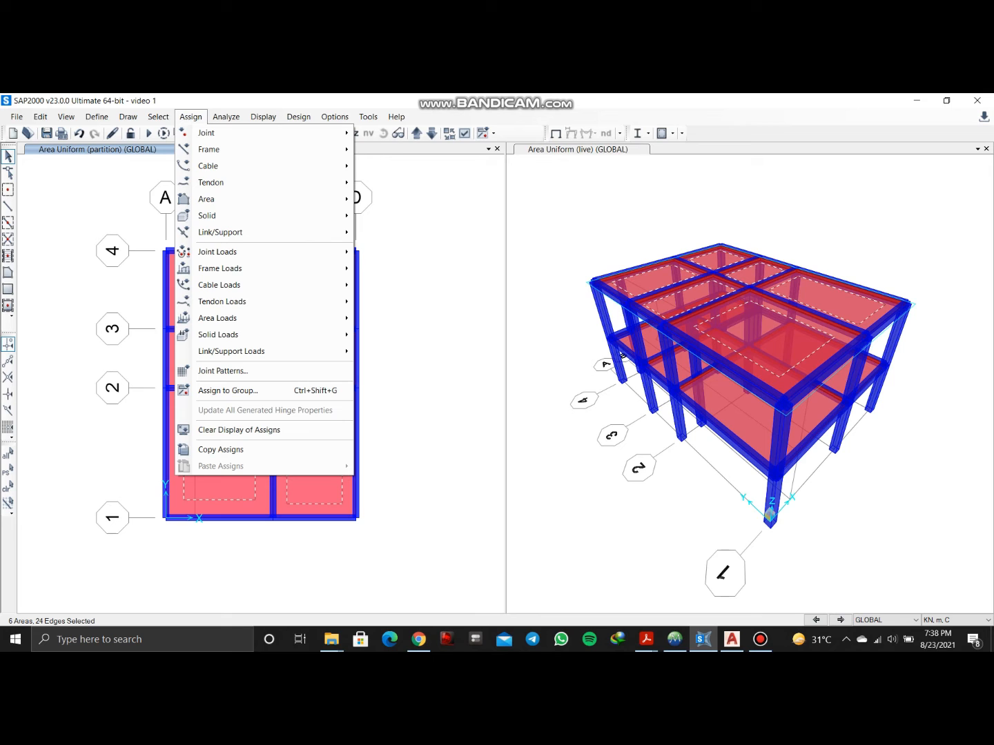
{"action": "mouse_move", "coordinate": [218, 318]}
{"action": "key", "text": "Right"}
{"action": "key", "text": "Down"}
{"action": "key", "text": "Return"}
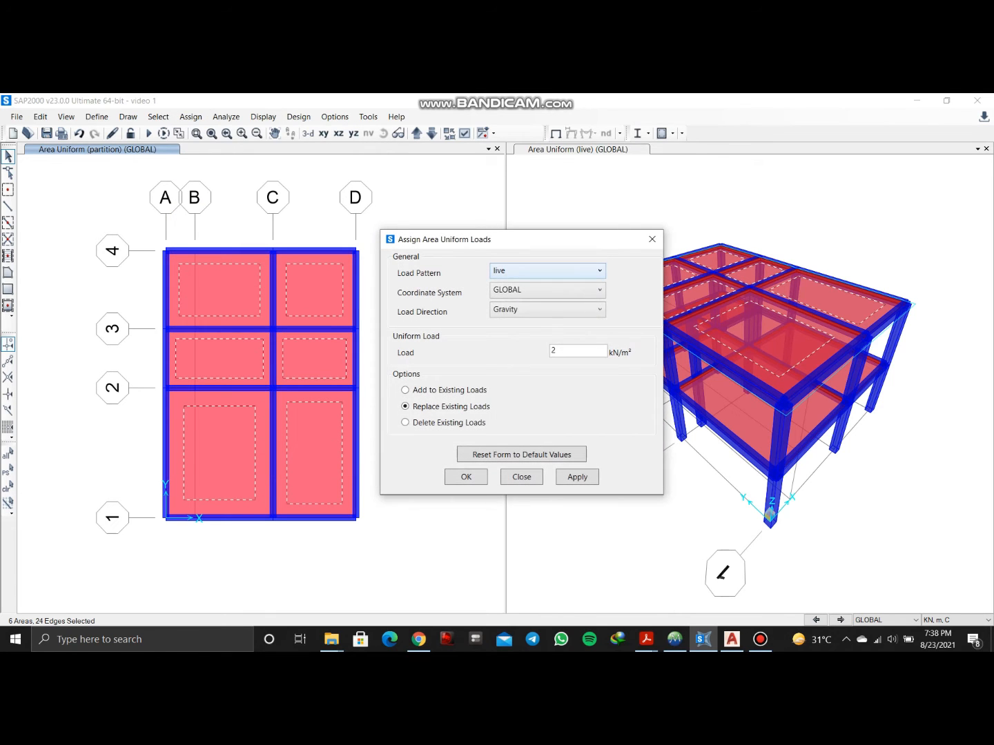
{"action": "left_click", "coordinate": [548, 271]}
{"action": "left_click", "coordinate": [538, 339]}
{"action": "double_click", "coordinate": [553, 351]}
{"action": "type", "text": "1.5"}
{"action": "left_click", "coordinate": [577, 477]}
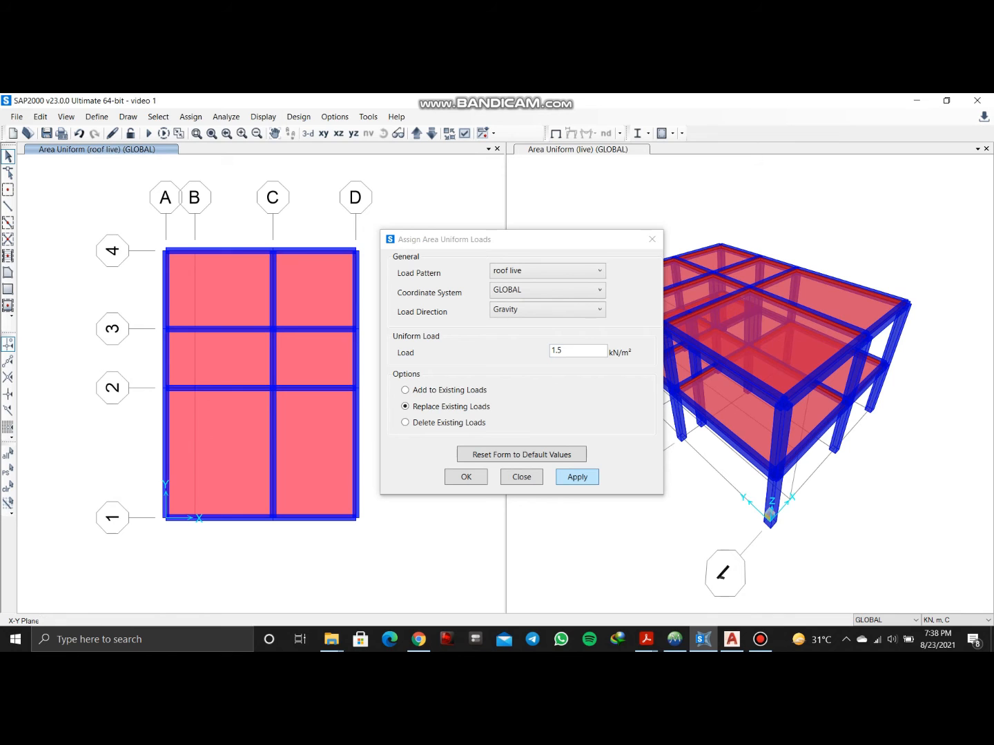
{"action": "key", "text": "Escape"}
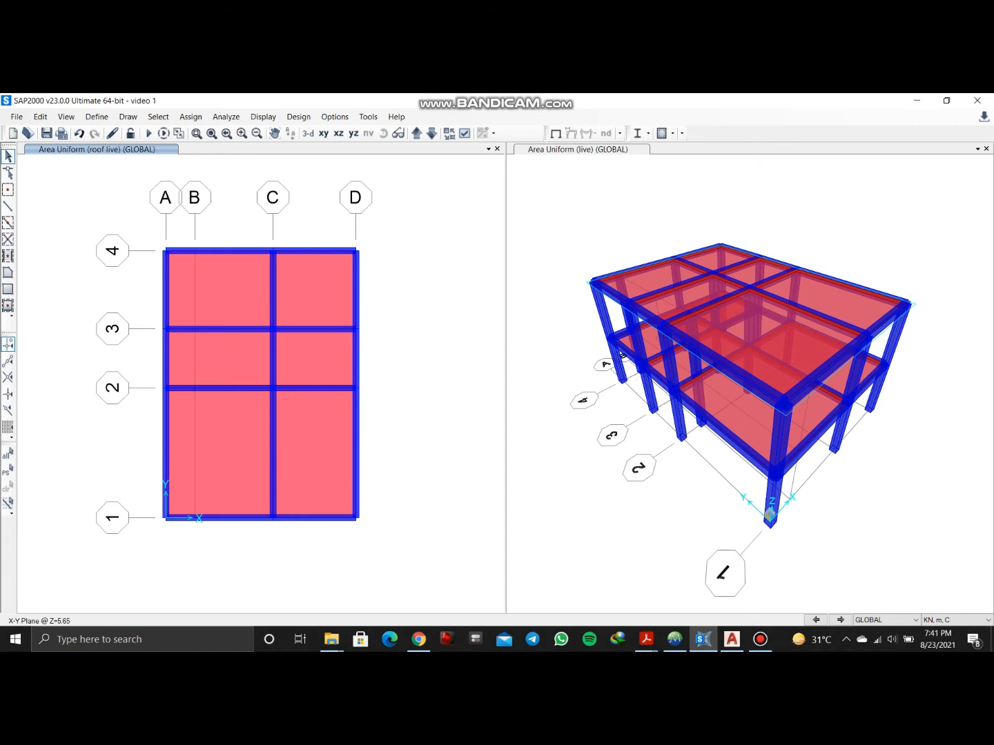
Select everything in the Z=5.65 plan and define a Z-axis diaphragm joint constraint DIAPH1 with a different constraint per Z level
{"action": "left_click_drag", "start_coordinate": [112, 200], "coordinate": [433, 570]}
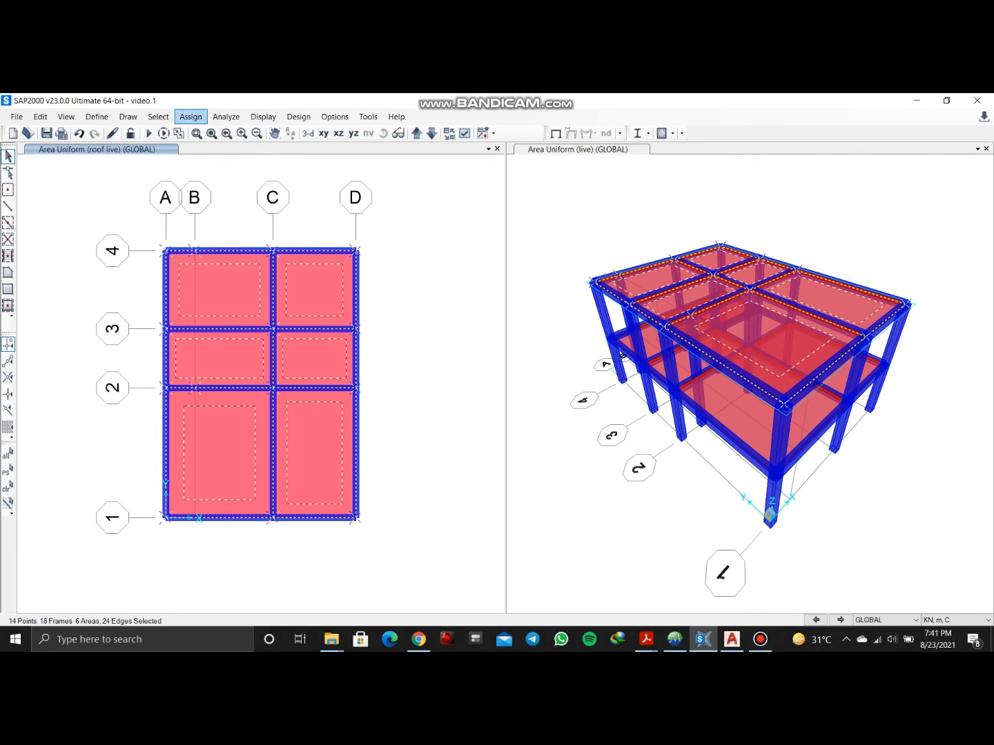
{"action": "left_click", "coordinate": [190, 117]}
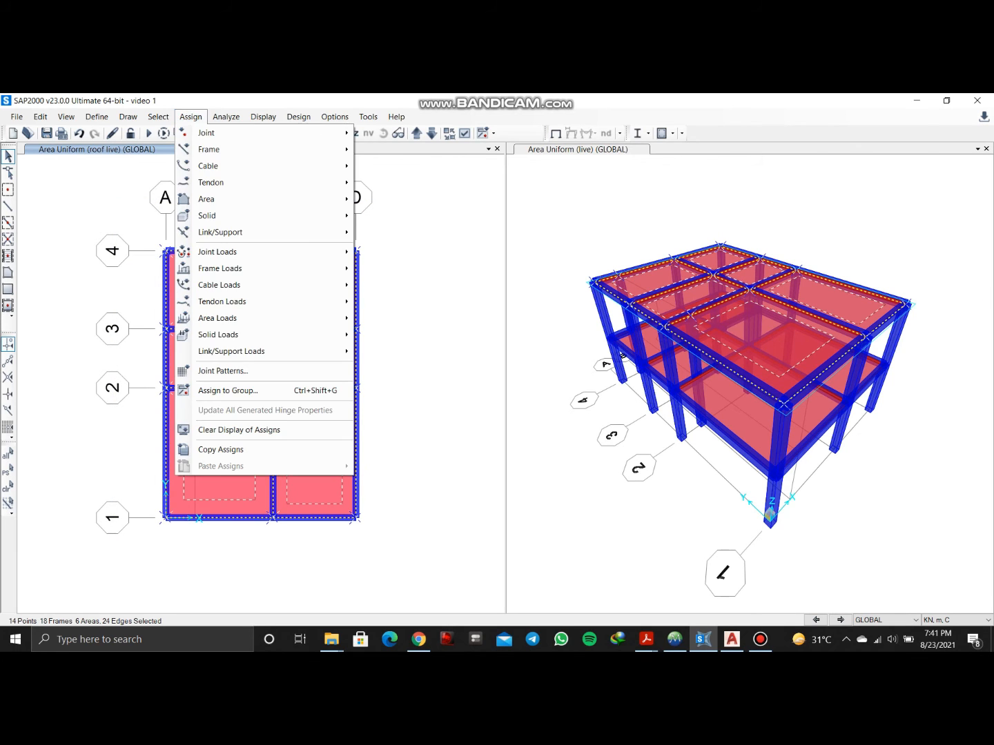
{"action": "mouse_move", "coordinate": [207, 133]}
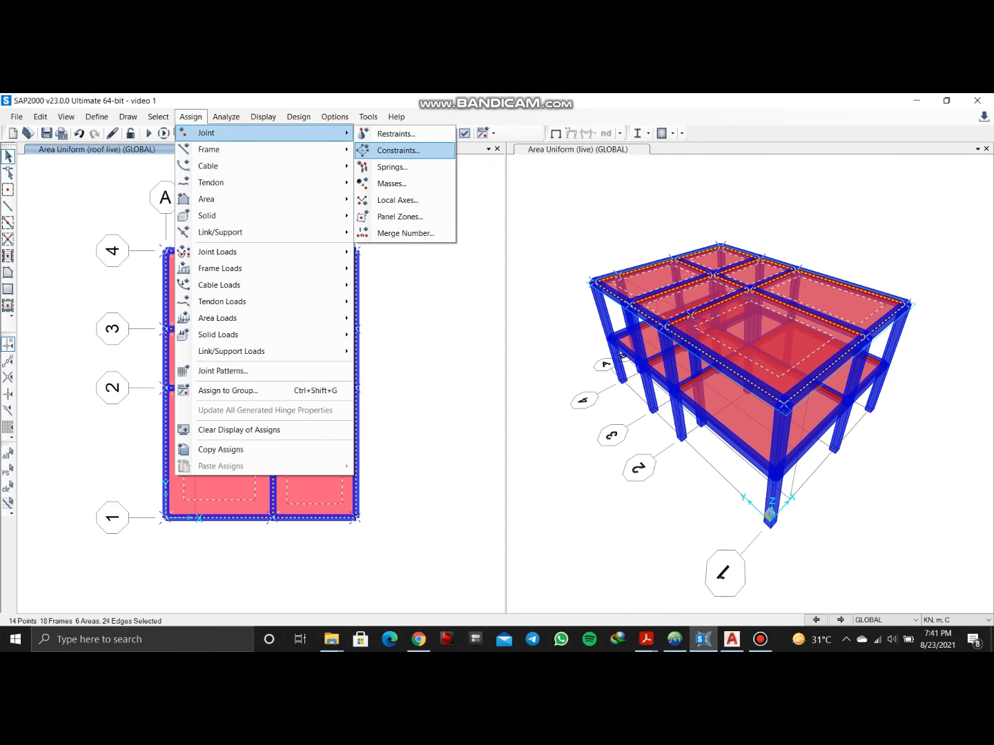
{"action": "left_click", "coordinate": [397, 151]}
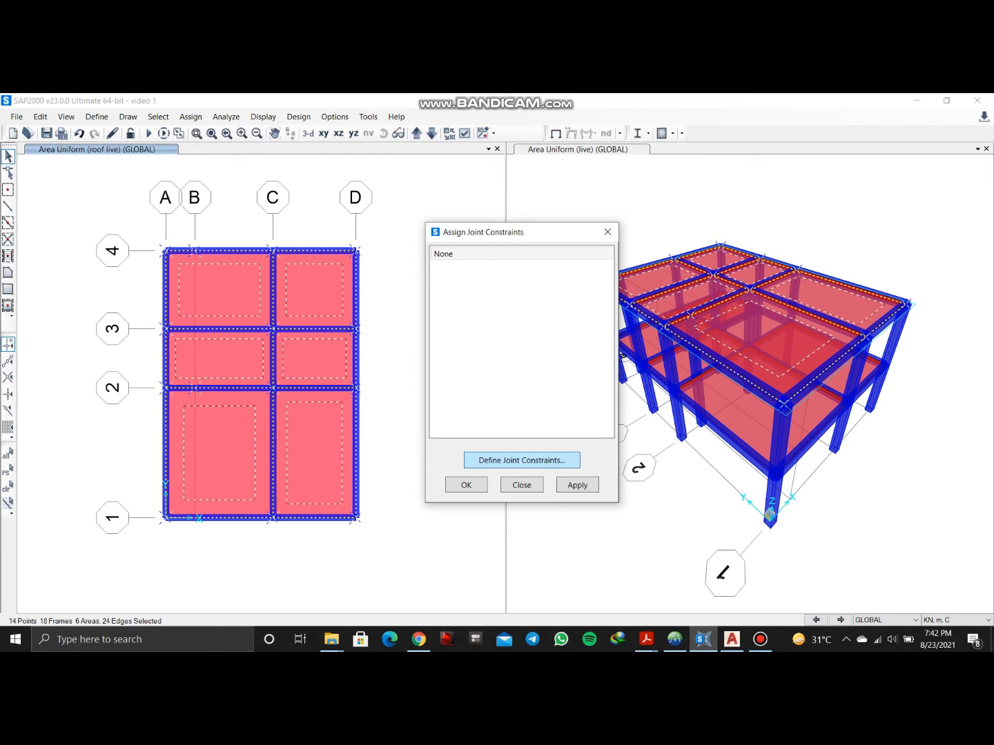
{"action": "left_click", "coordinate": [522, 460]}
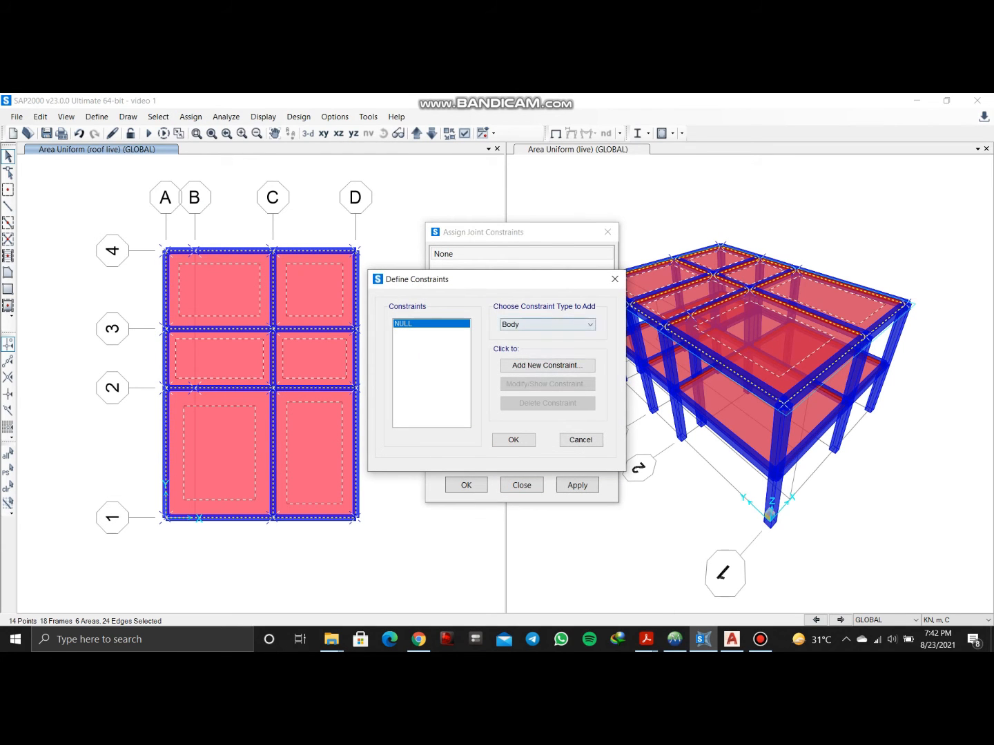
{"action": "left_click", "coordinate": [548, 325]}
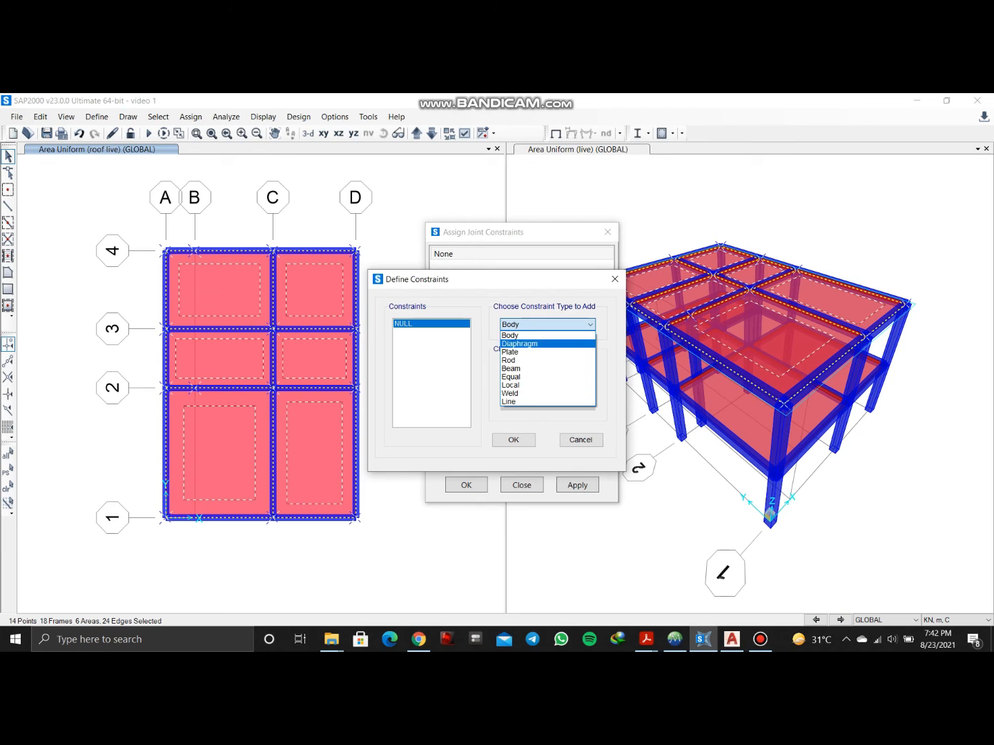
{"action": "left_click", "coordinate": [538, 344]}
{"action": "left_click", "coordinate": [547, 365]}
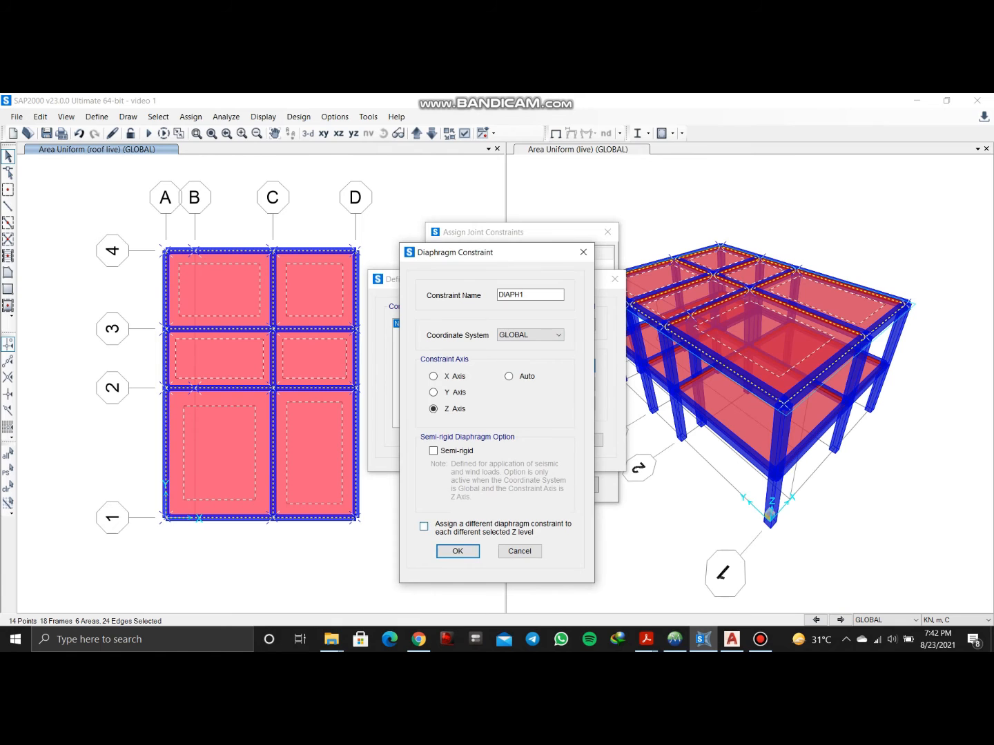
{"action": "key", "text": "Return"}
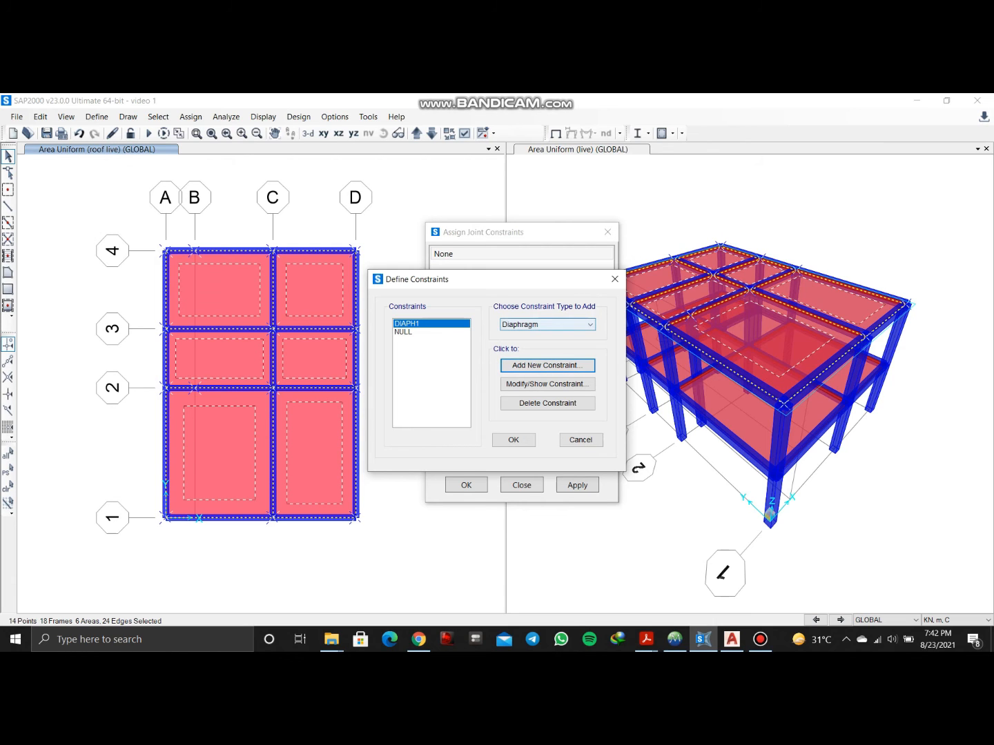
Define a second Z-axis diaphragm constraint DIAPH2 with a different constraint per Z level and assign it to the selected roof joints
{"action": "left_click", "coordinate": [548, 366]}
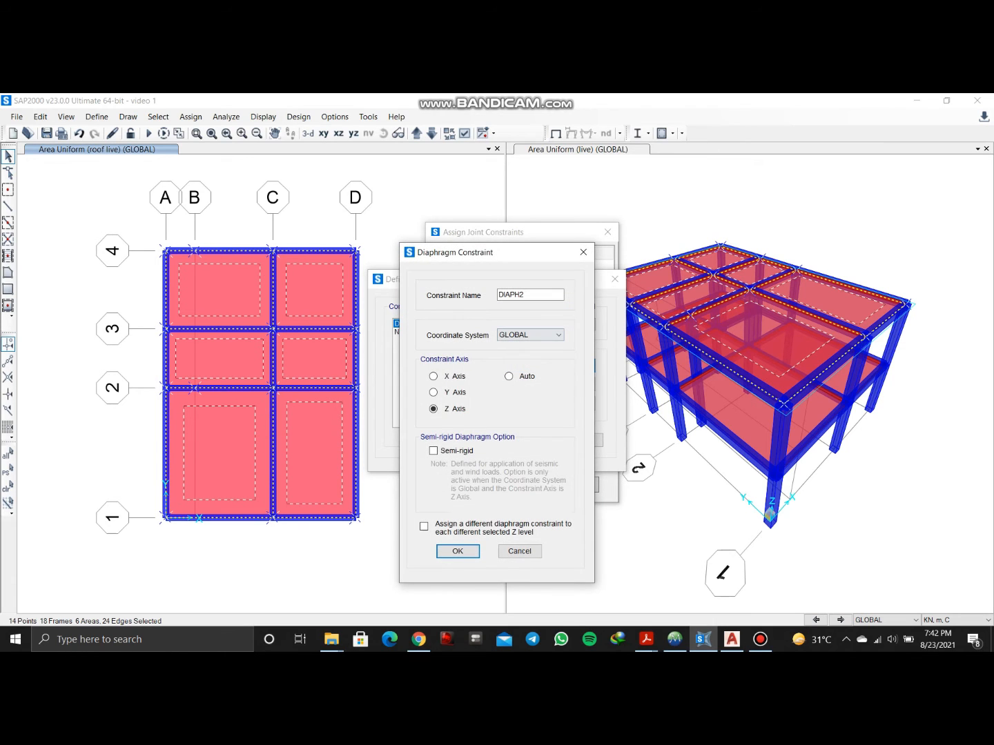
{"action": "left_click", "coordinate": [424, 527]}
{"action": "left_click", "coordinate": [457, 551]}
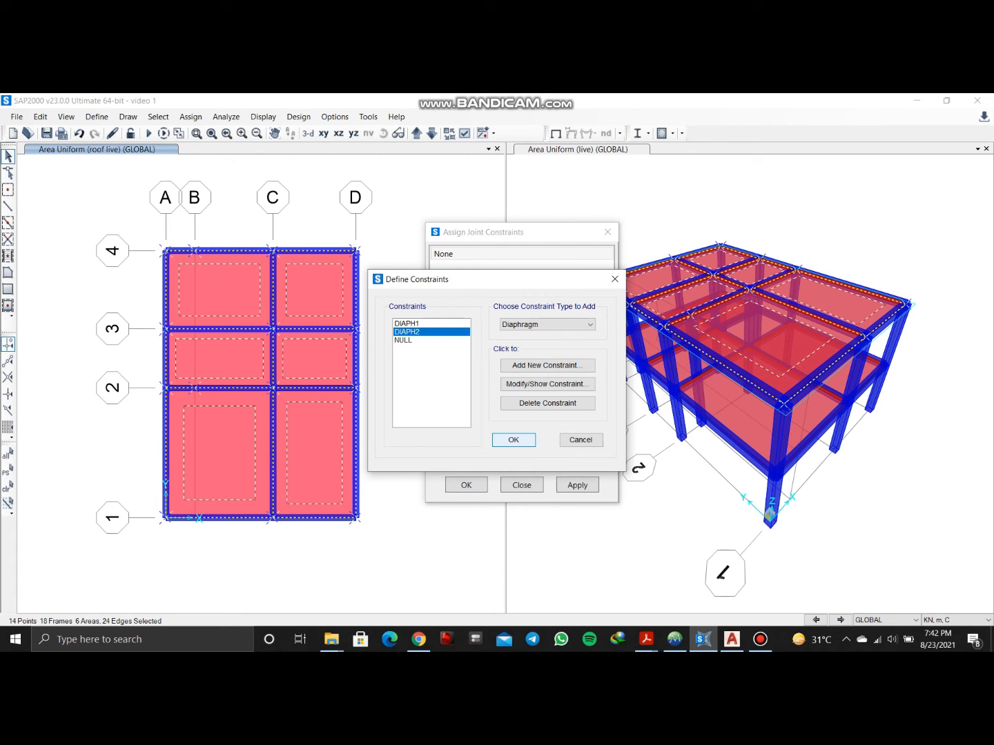
{"action": "left_click", "coordinate": [514, 441]}
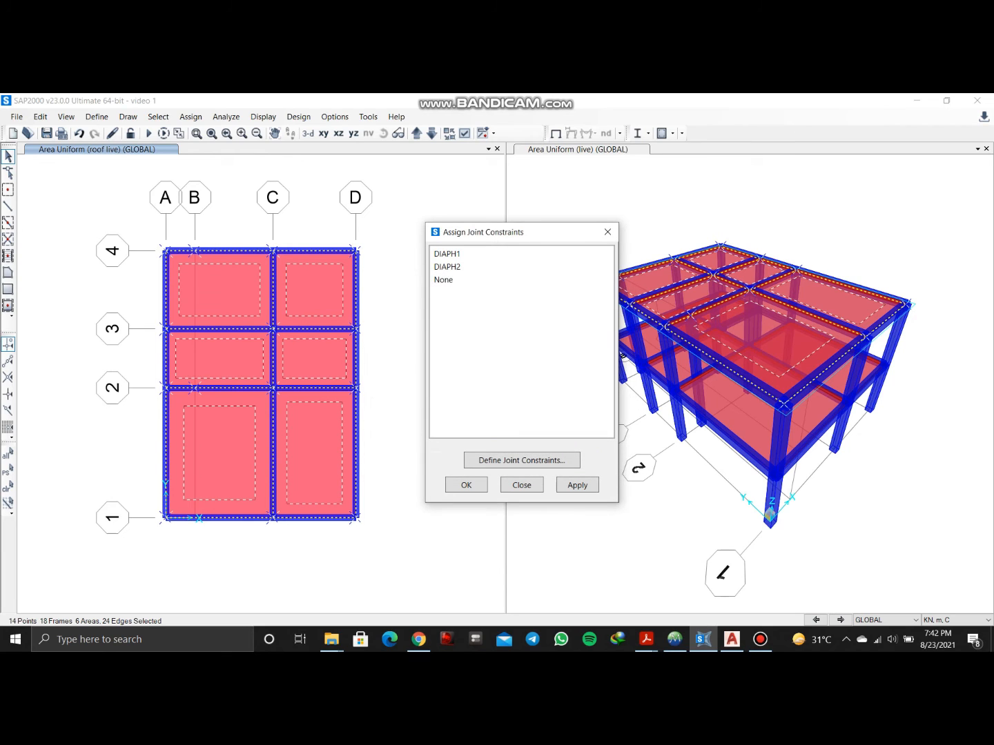
{"action": "left_click", "coordinate": [477, 267]}
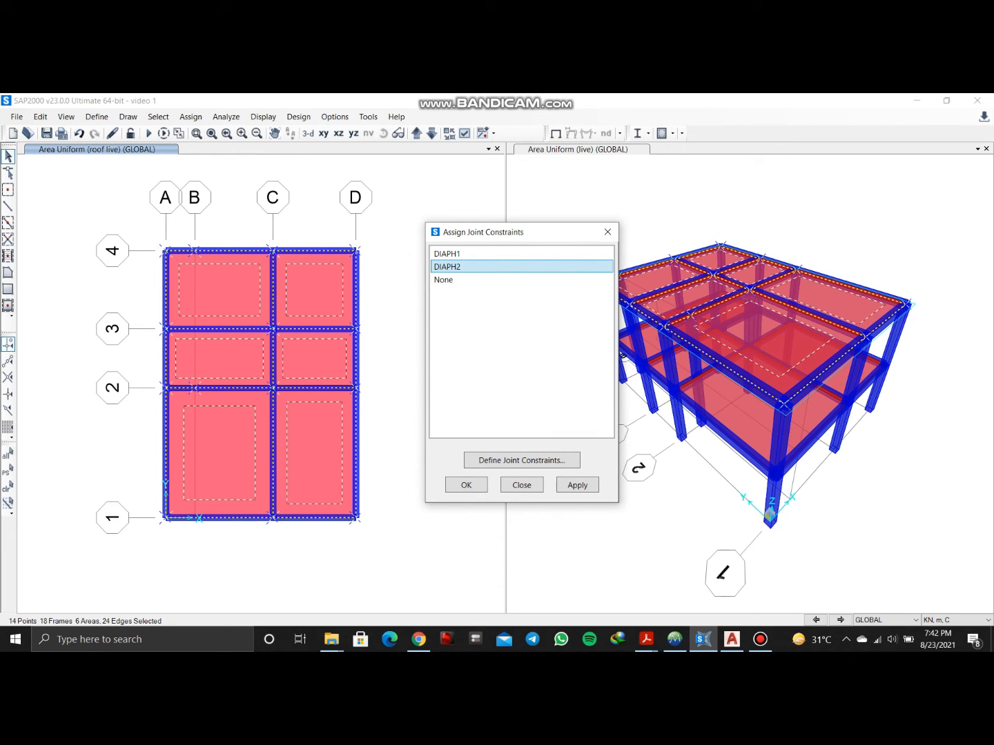
{"action": "left_click", "coordinate": [577, 485]}
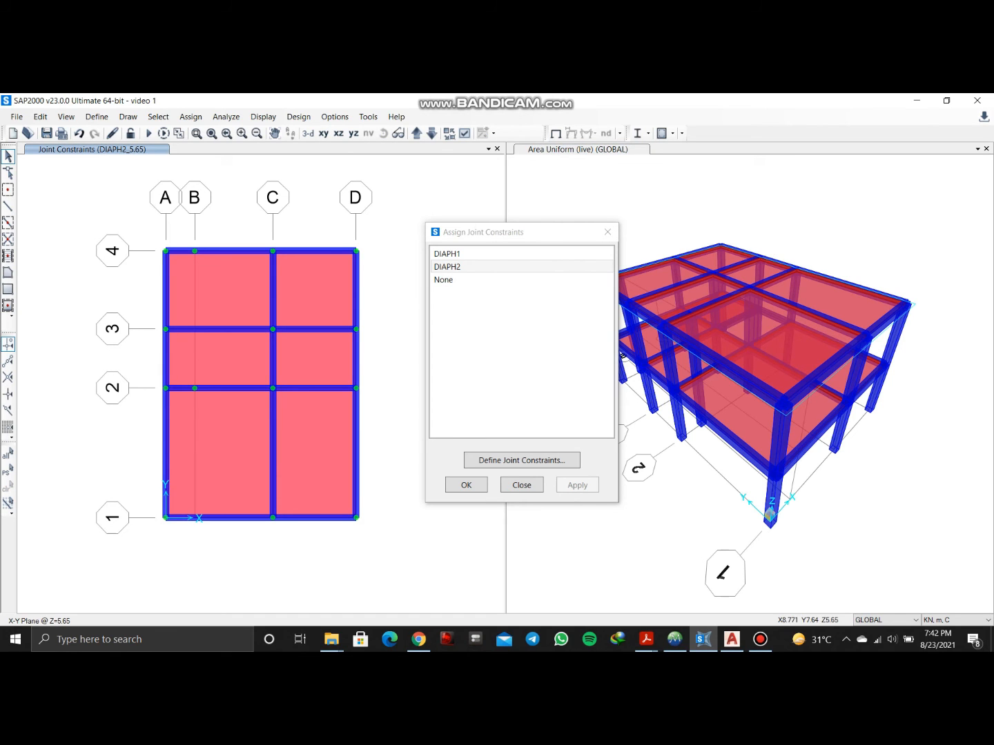
Select everything in the Z=2.75 floor plan and assign the DIAPH1 diaphragm constraint to its joints
{"action": "left_click", "coordinate": [431, 133]}
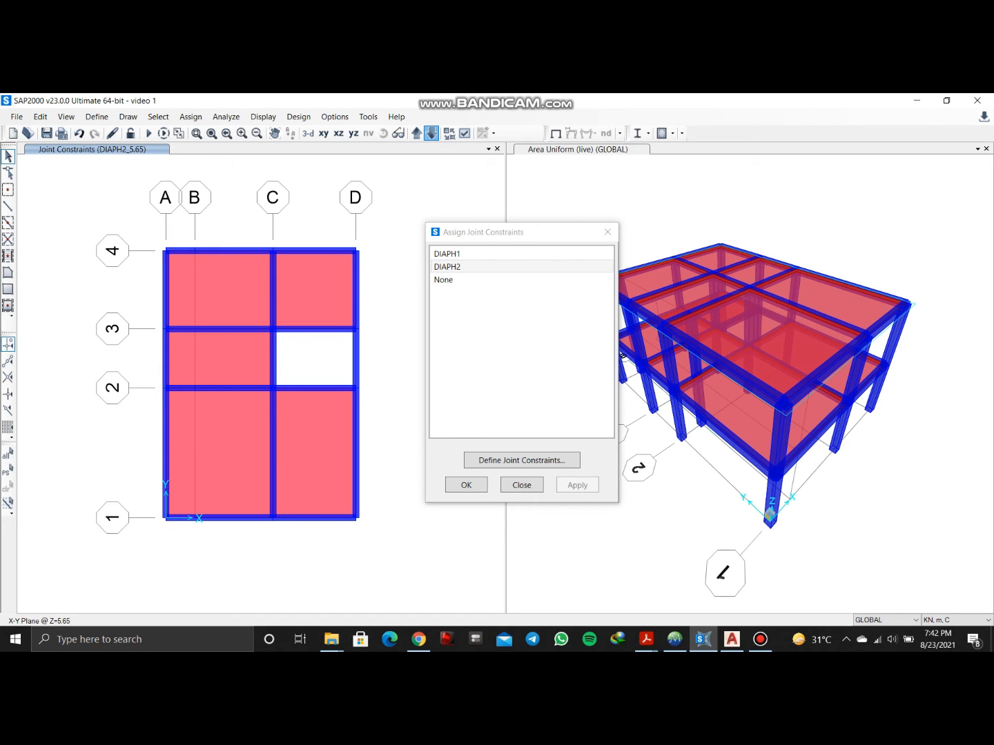
{"action": "left_click_drag", "start_coordinate": [105, 205], "coordinate": [402, 562]}
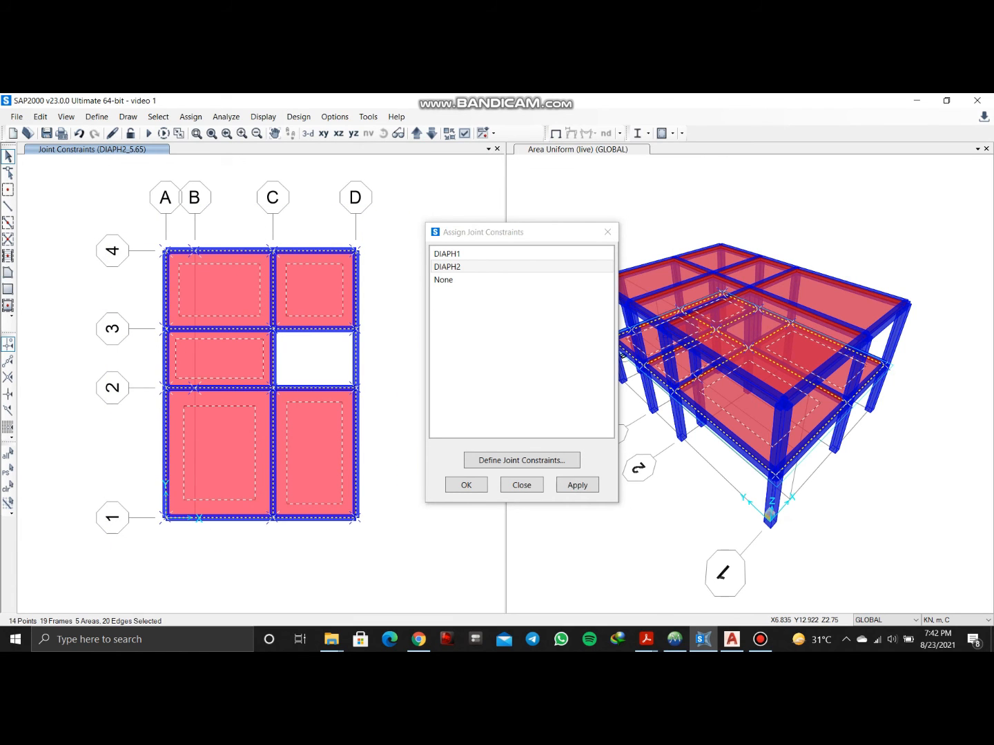
{"action": "left_click", "coordinate": [475, 254]}
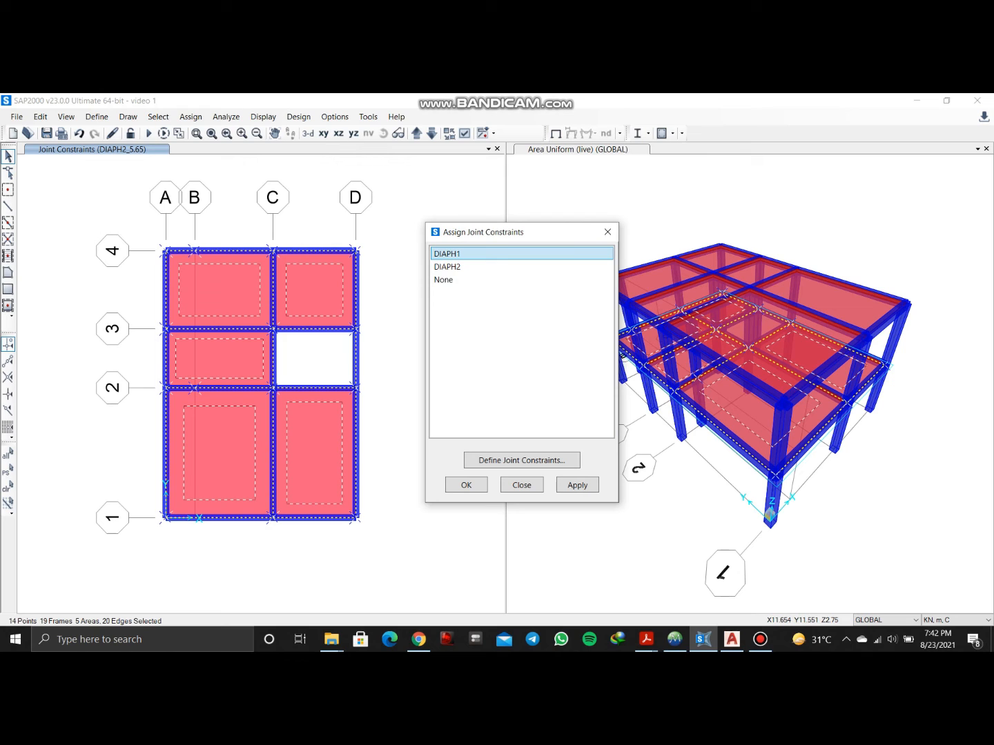
{"action": "left_click", "coordinate": [577, 485]}
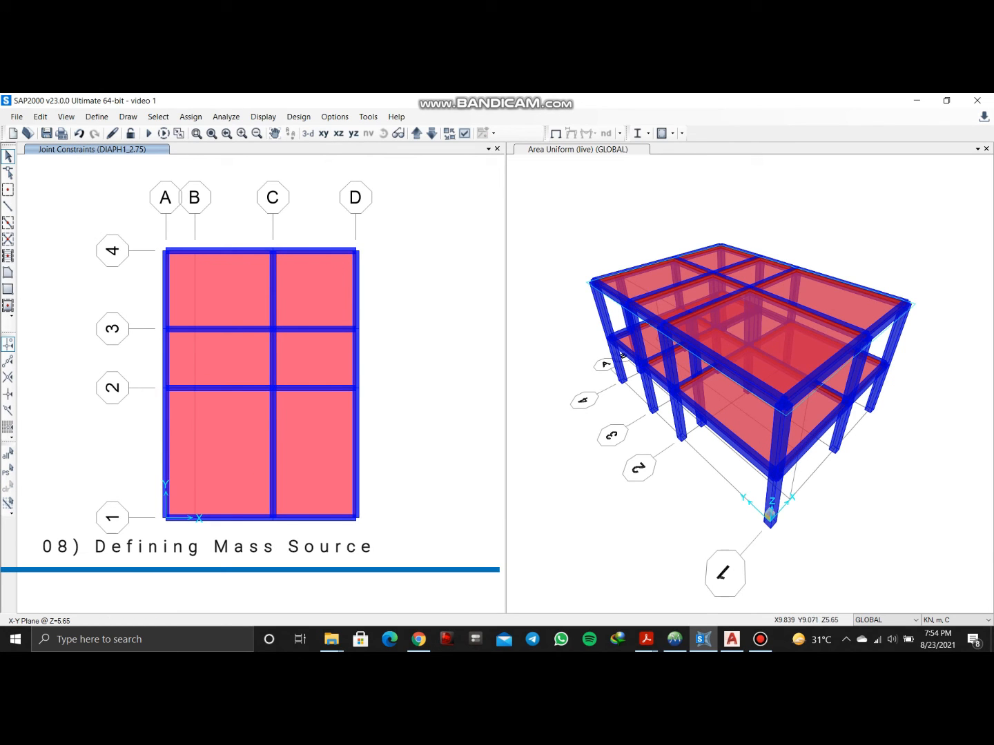
Add a new mass source MSSSRC2 based on specified load patterns only, excluding element self mass and additional mass
{"action": "left_click", "coordinate": [96, 117]}
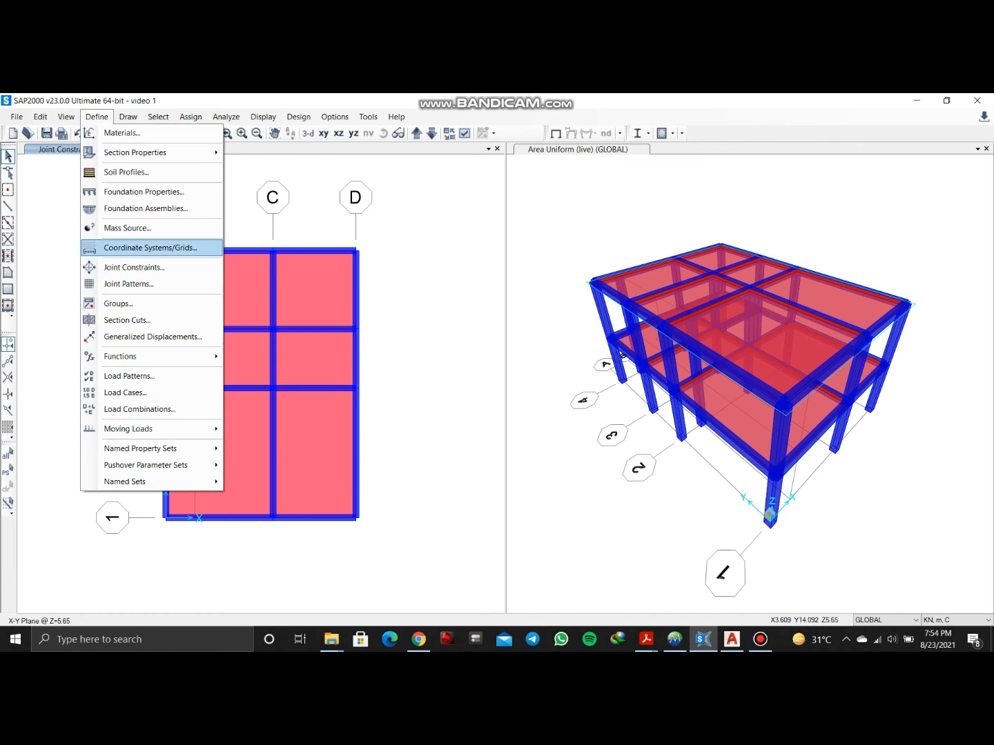
{"action": "left_click", "coordinate": [127, 228]}
{"action": "left_click", "coordinate": [561, 315]}
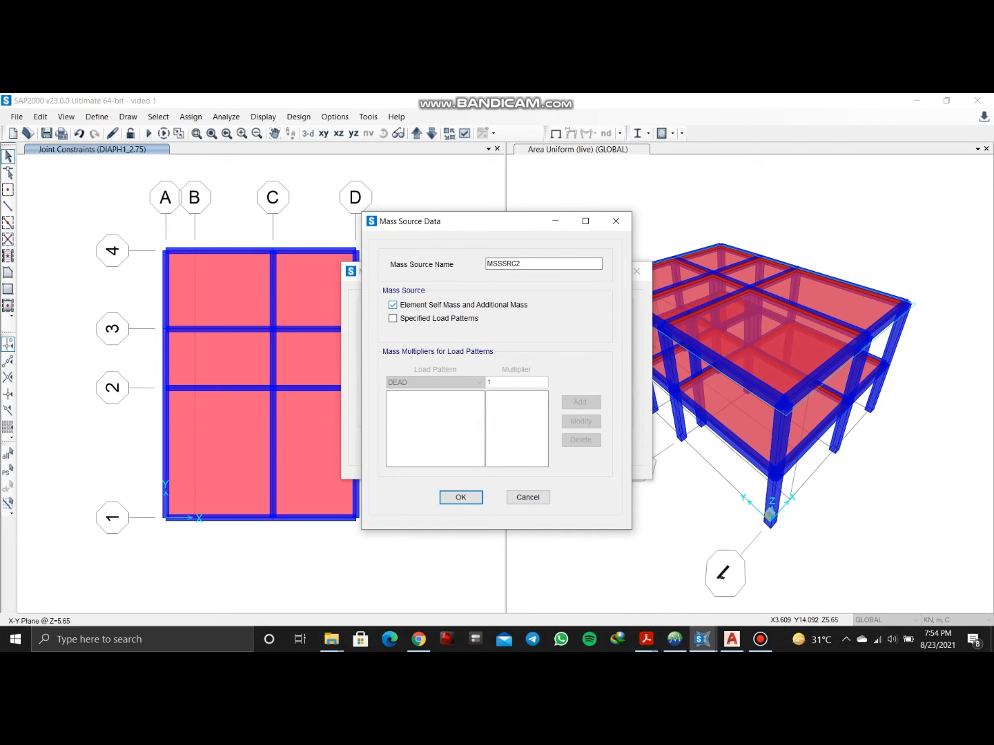
{"action": "left_click", "coordinate": [393, 319]}
{"action": "left_click", "coordinate": [393, 305]}
Add the DEAD, wall, floor finish and partition load patterns to the mass source, each with a multiplier of 1
{"action": "left_click", "coordinate": [442, 382]}
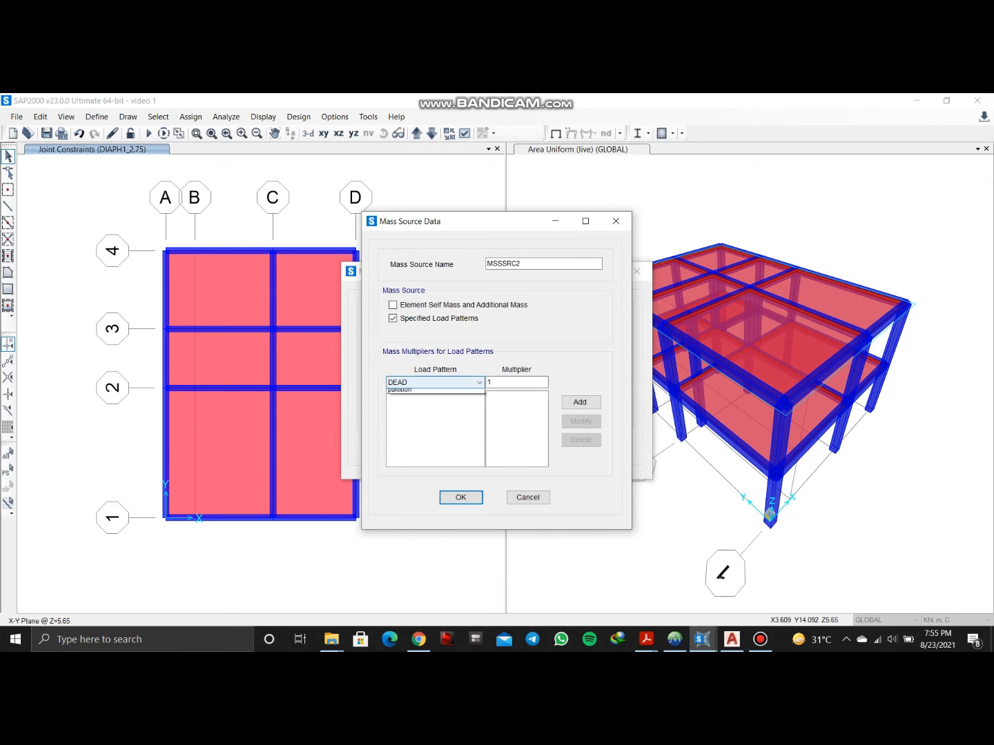
{"action": "left_click", "coordinate": [464, 382]}
{"action": "left_click", "coordinate": [464, 383]}
{"action": "left_click", "coordinate": [434, 394]}
{"action": "left_click", "coordinate": [581, 402]}
{"action": "left_click", "coordinate": [470, 383]}
{"action": "left_click", "coordinate": [435, 402]}
{"action": "left_click", "coordinate": [581, 402]}
{"action": "left_click", "coordinate": [469, 382]}
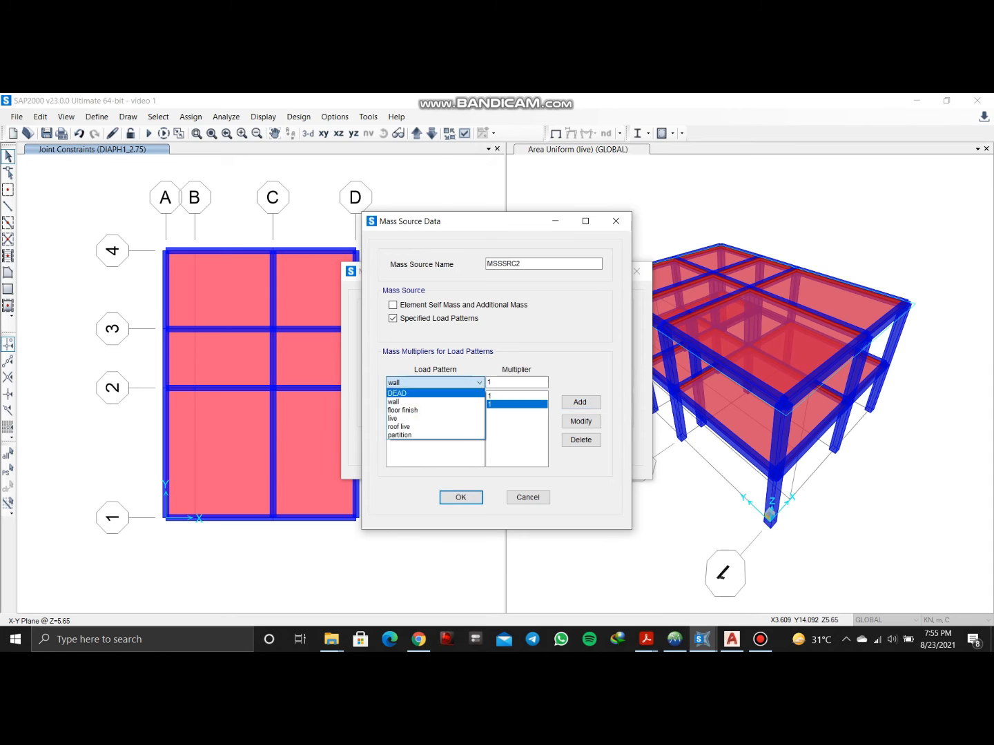
{"action": "left_click", "coordinate": [435, 410]}
{"action": "left_click", "coordinate": [580, 402]}
{"action": "left_click", "coordinate": [470, 382]}
{"action": "left_click", "coordinate": [435, 427]}
{"action": "left_click", "coordinate": [470, 382]}
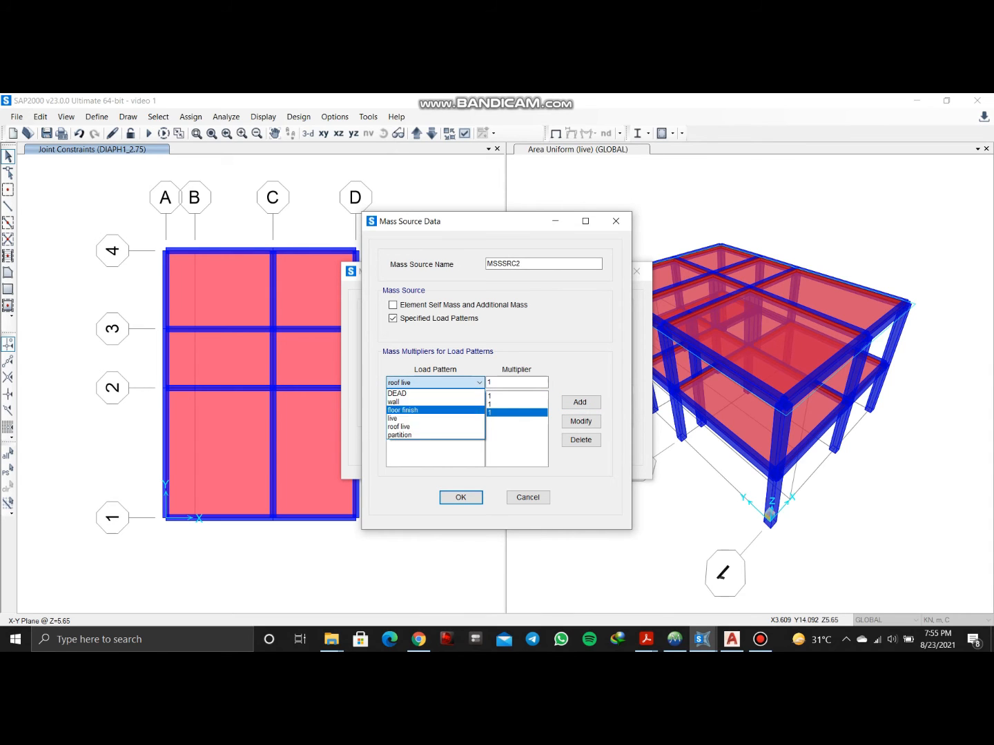
{"action": "left_click", "coordinate": [435, 435]}
{"action": "left_click", "coordinate": [580, 402]}
Add the live pattern with multiplier 0.25 and the roof live pattern with multiplier 0 to the mass source and accept it
{"action": "left_click", "coordinate": [469, 383]}
{"action": "left_click", "coordinate": [435, 418]}
{"action": "double_click", "coordinate": [516, 382]}
{"action": "type", "text": "0.25"}
{"action": "left_click", "coordinate": [580, 402]}
{"action": "left_click", "coordinate": [470, 383]}
{"action": "left_click", "coordinate": [435, 427]}
{"action": "double_click", "coordinate": [517, 382]}
{"action": "type", "text": "0"}
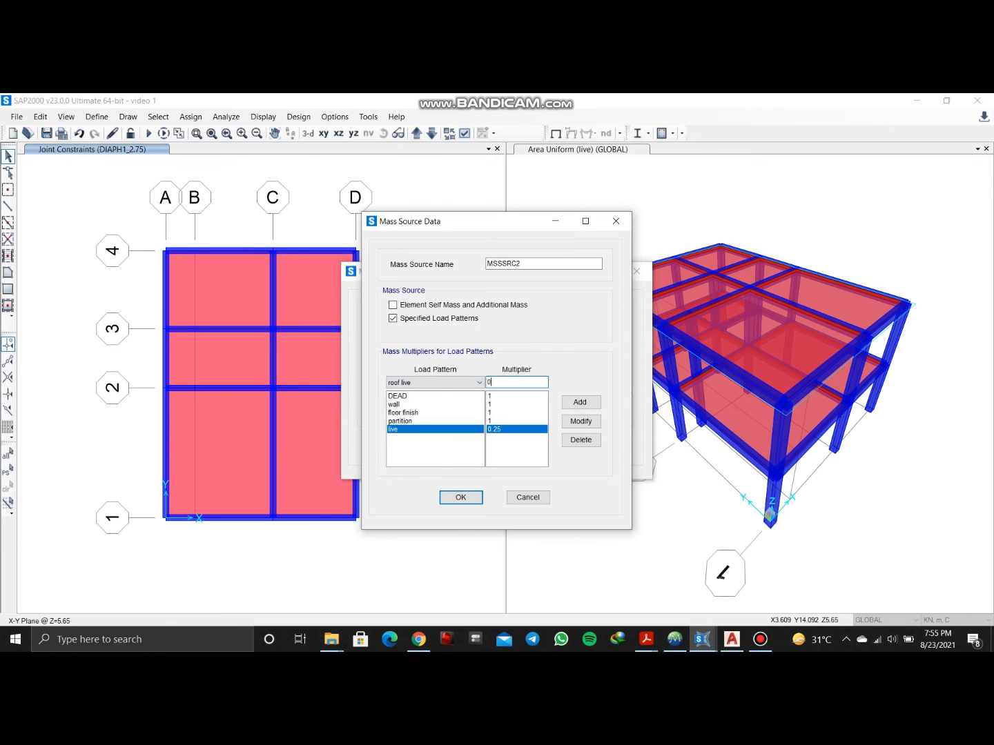
{"action": "left_click", "coordinate": [580, 403]}
{"action": "left_click", "coordinate": [461, 497]}
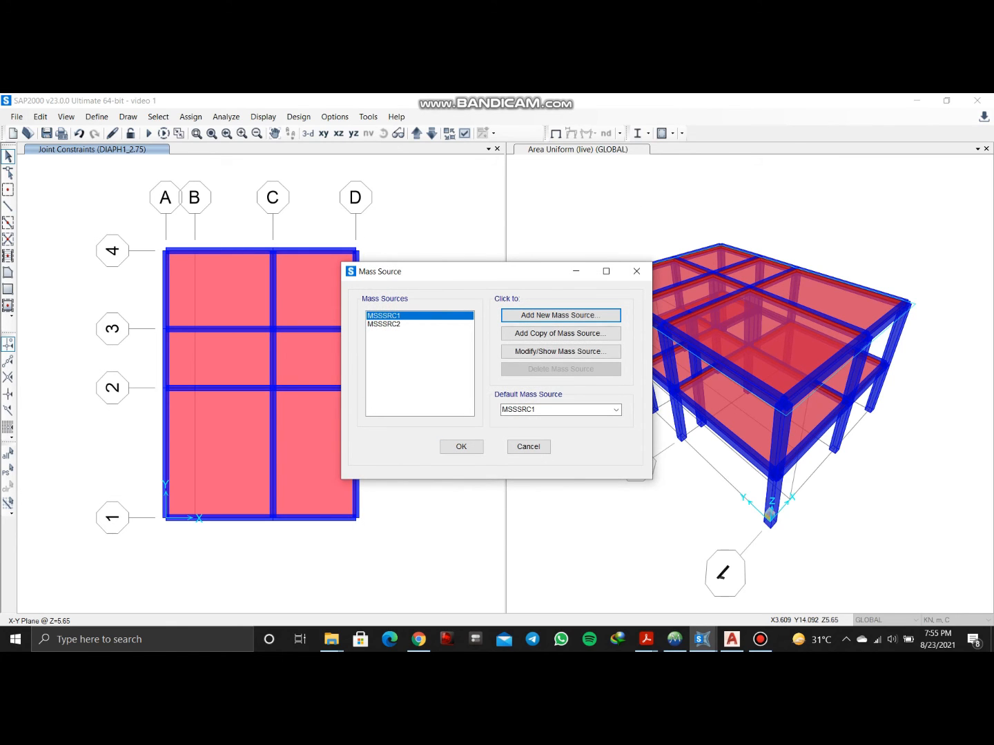
Check the data of both mass sources and make MSSSRC2 the default mass source
{"action": "left_click", "coordinate": [384, 324]}
{"action": "left_click", "coordinate": [560, 352]}
{"action": "left_click", "coordinate": [461, 498]}
{"action": "left_click", "coordinate": [384, 316]}
{"action": "left_click", "coordinate": [560, 352]}
{"action": "left_click", "coordinate": [461, 497]}
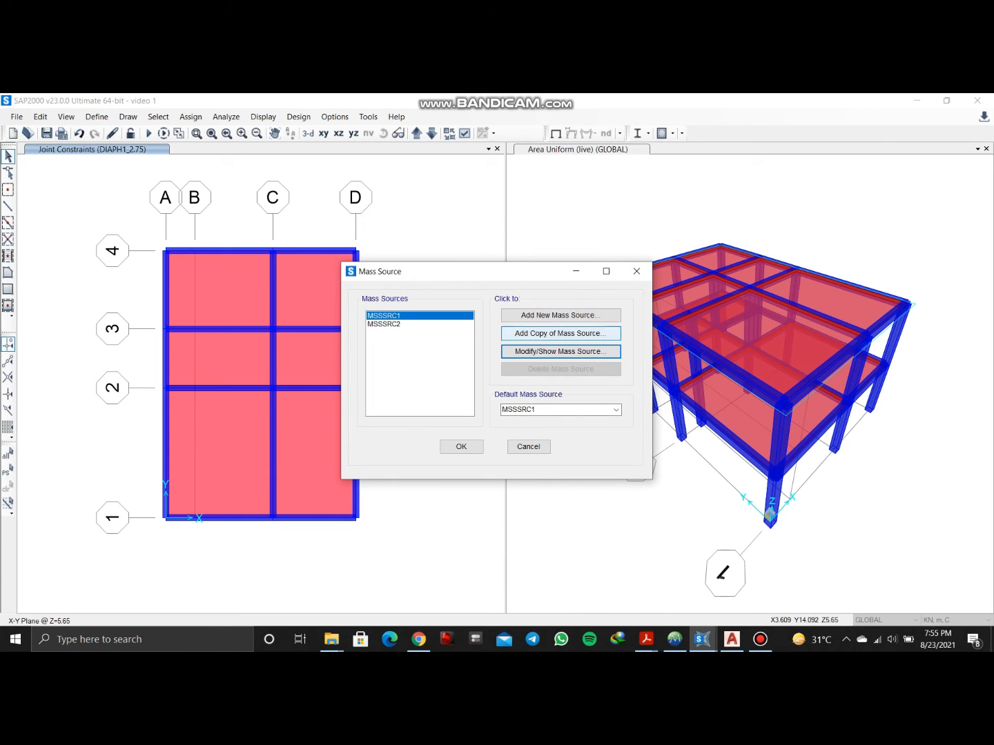
{"action": "left_click", "coordinate": [384, 324]}
{"action": "left_click", "coordinate": [573, 410]}
{"action": "left_click", "coordinate": [616, 410]}
{"action": "left_click", "coordinate": [552, 429]}
{"action": "left_click", "coordinate": [462, 446]}
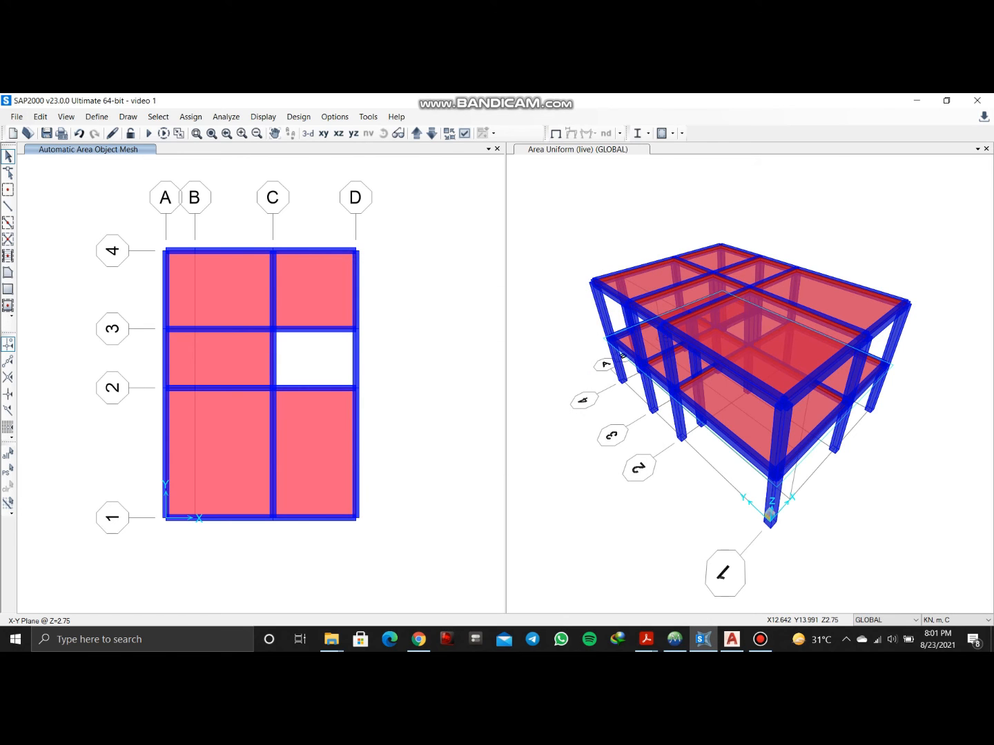
Set the concrete frame design code to Indian IS 456-2000 in the design preferences
{"action": "left_click", "coordinate": [298, 117]}
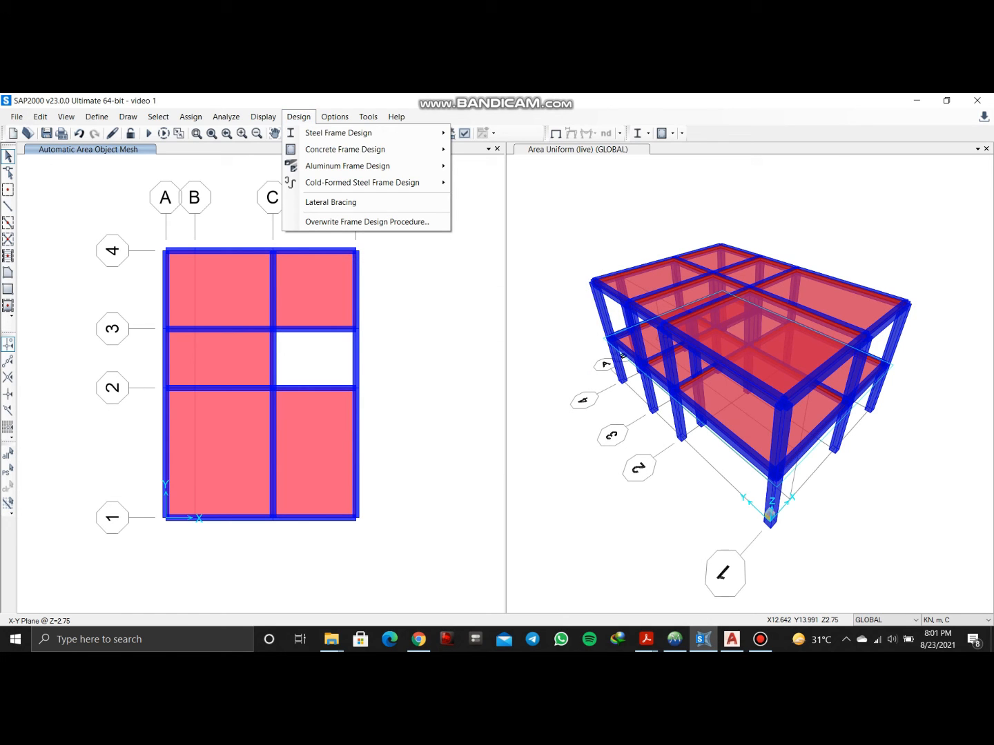
{"action": "mouse_move", "coordinate": [366, 150]}
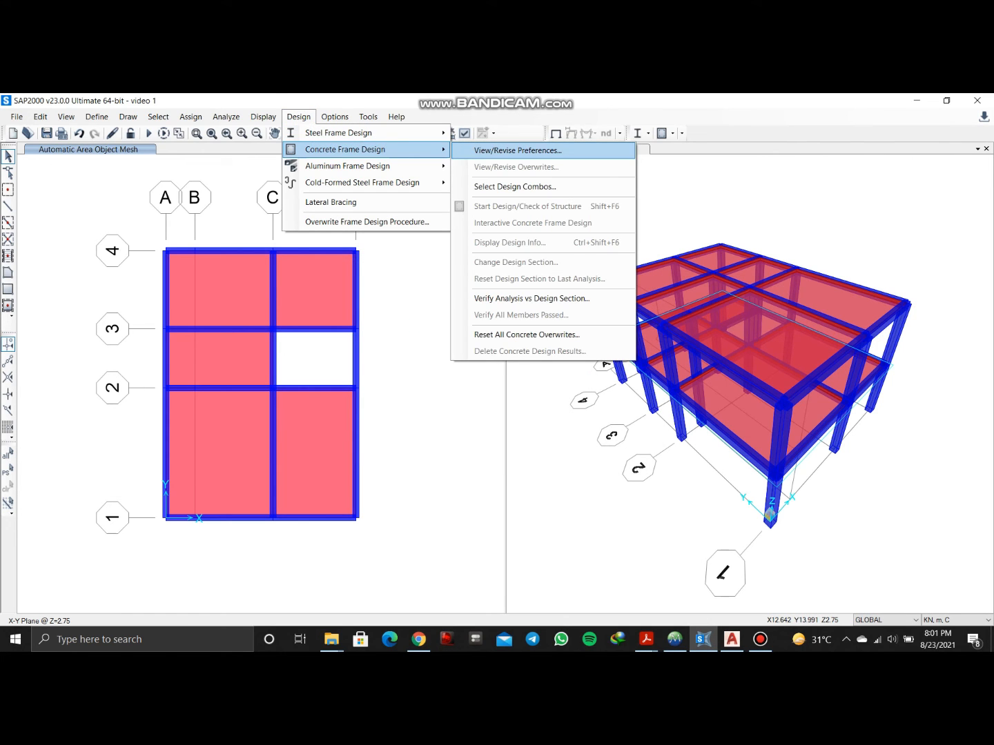
{"action": "left_click", "coordinate": [518, 150]}
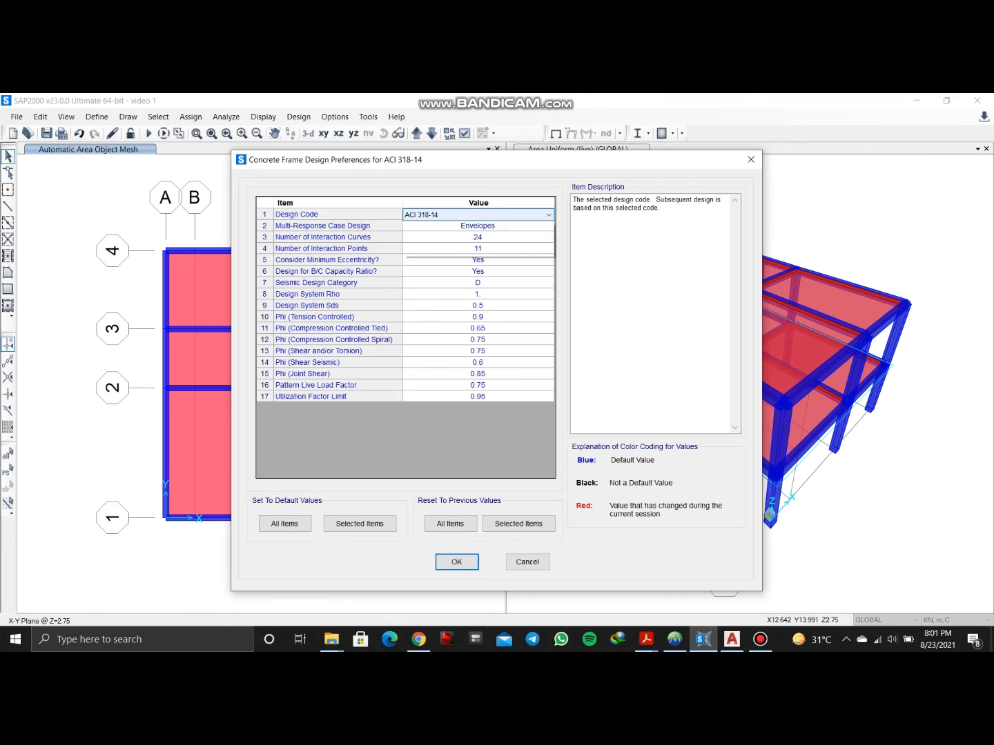
{"action": "left_click", "coordinate": [494, 215]}
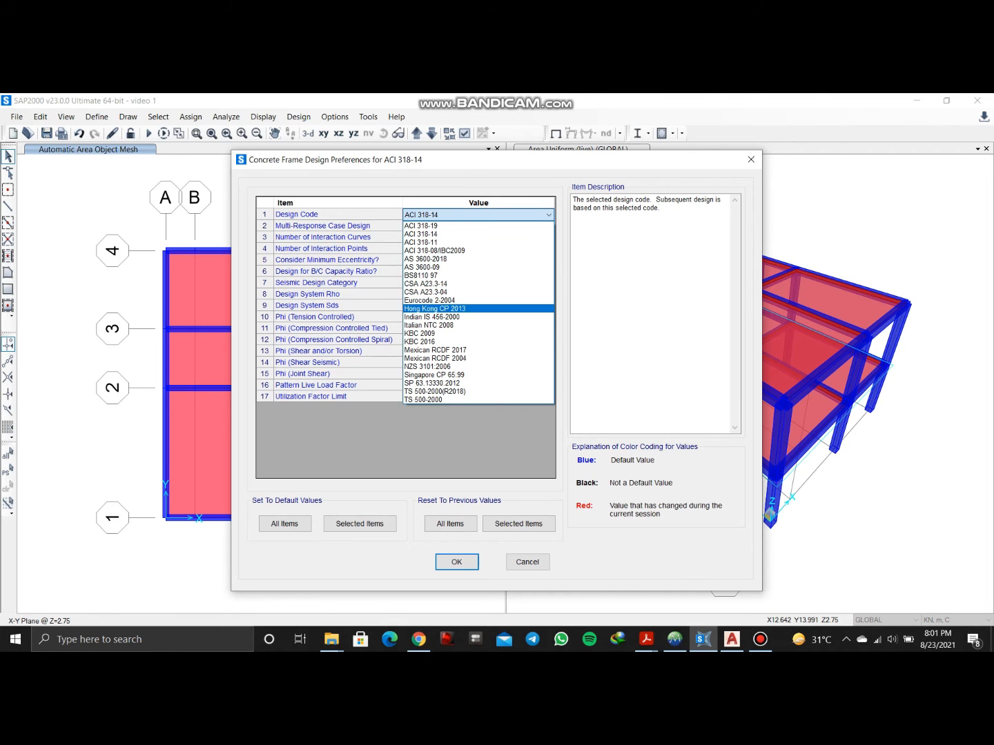
{"action": "left_click", "coordinate": [442, 317]}
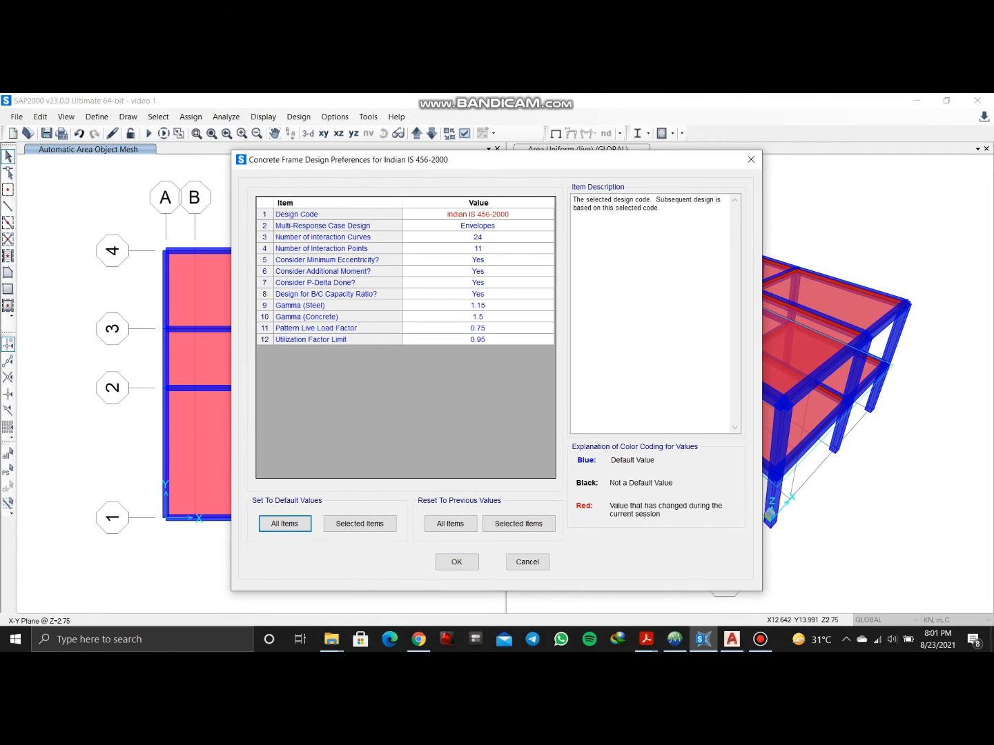
{"action": "left_click", "coordinate": [456, 562]}
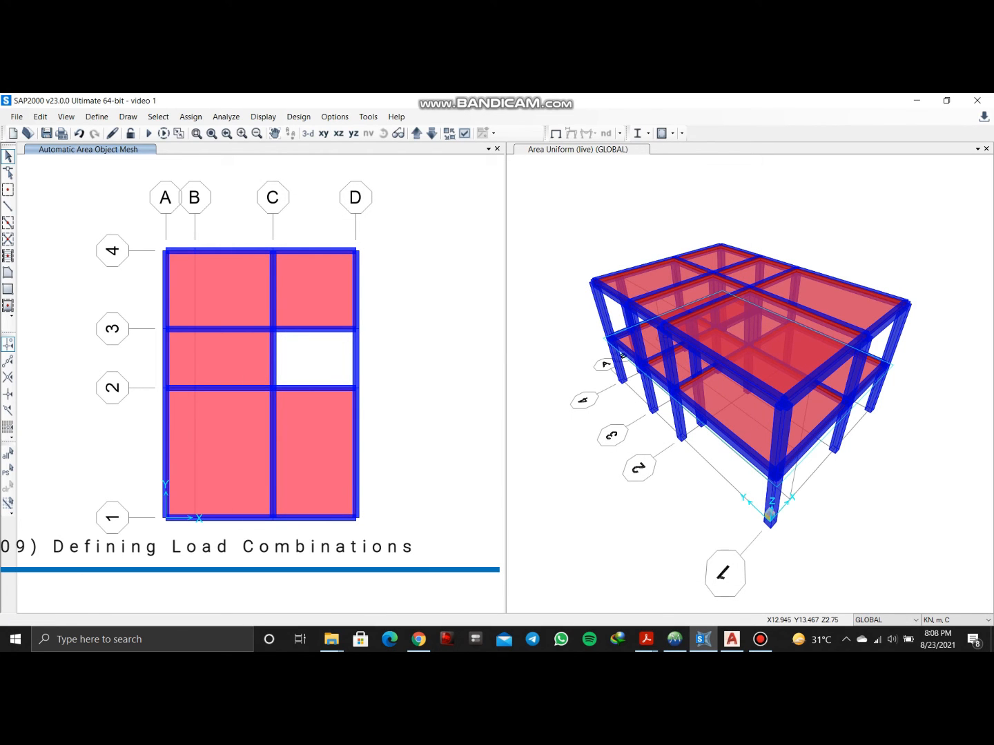
Add the default code-generated load combinations for concrete frame design
{"action": "left_click", "coordinate": [97, 117]}
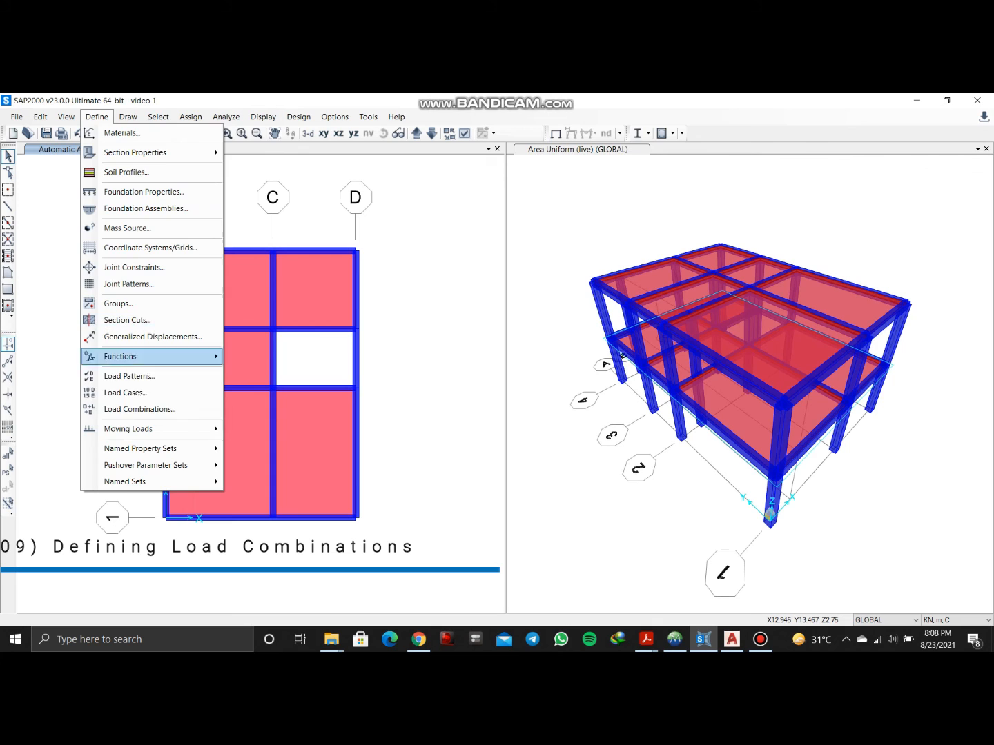
{"action": "left_click", "coordinate": [138, 410]}
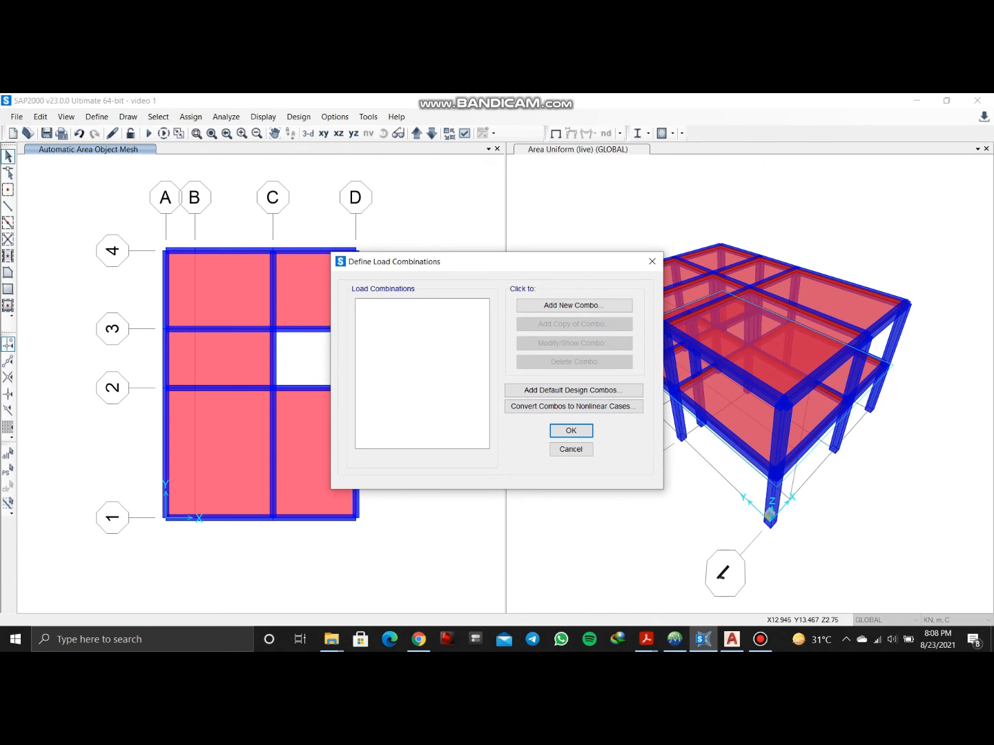
{"action": "left_click", "coordinate": [574, 390]}
{"action": "left_click", "coordinate": [373, 349]}
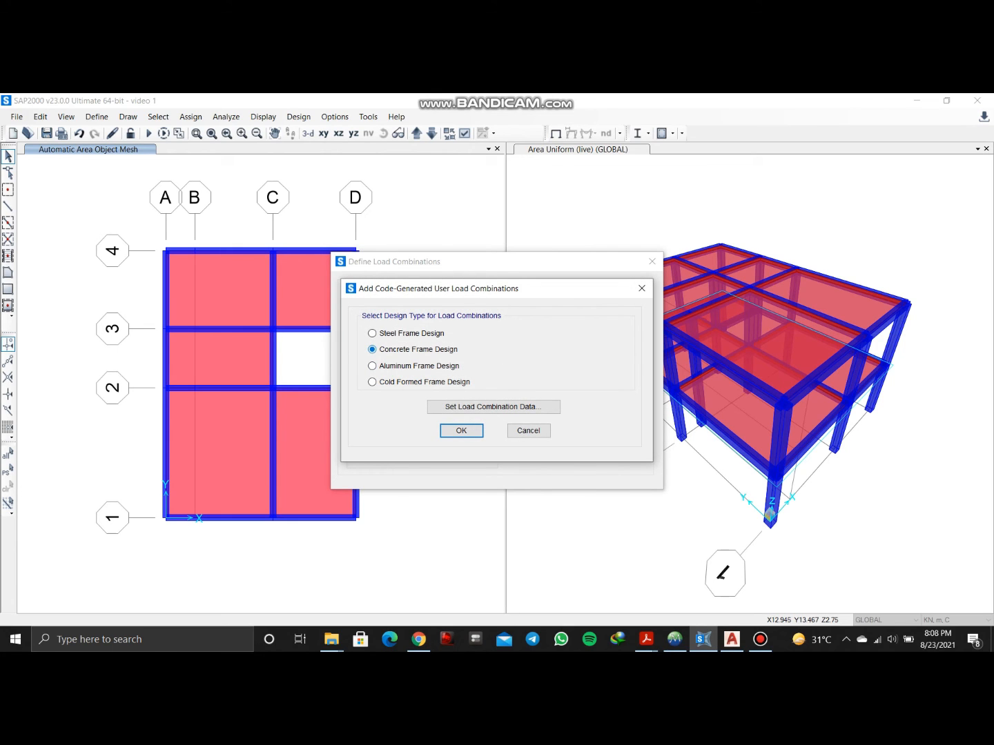
{"action": "left_click", "coordinate": [461, 430]}
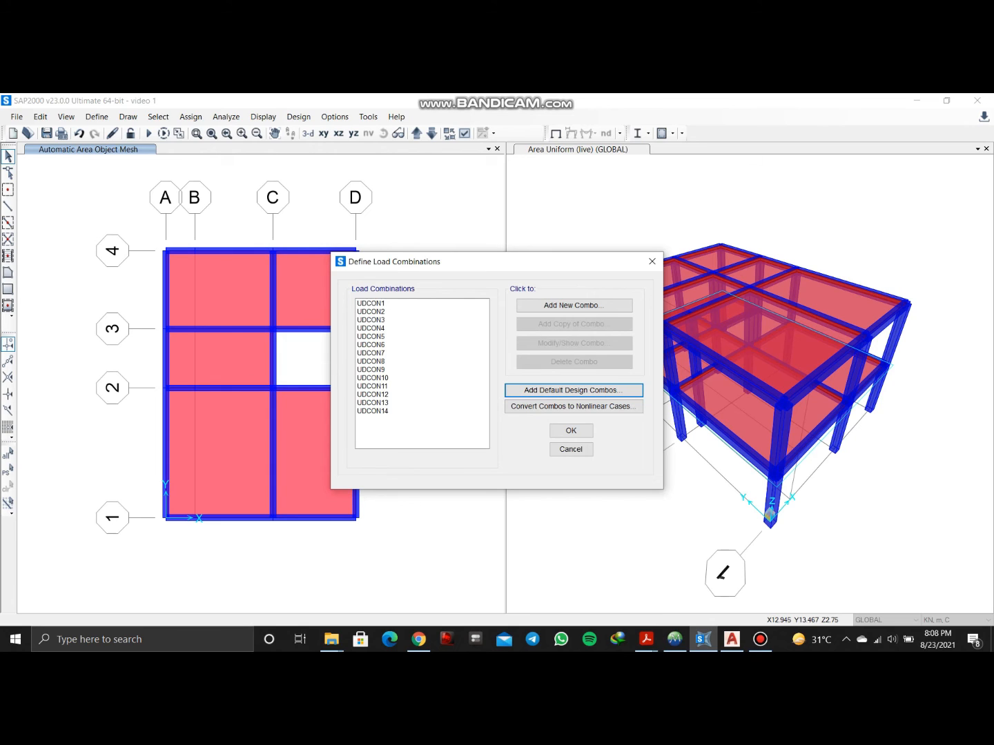
Rename the load combination UDCON2 as 1.5(DL+LL) and accept the defined load combinations
{"action": "left_click", "coordinate": [371, 304]}
{"action": "left_click", "coordinate": [372, 312]}
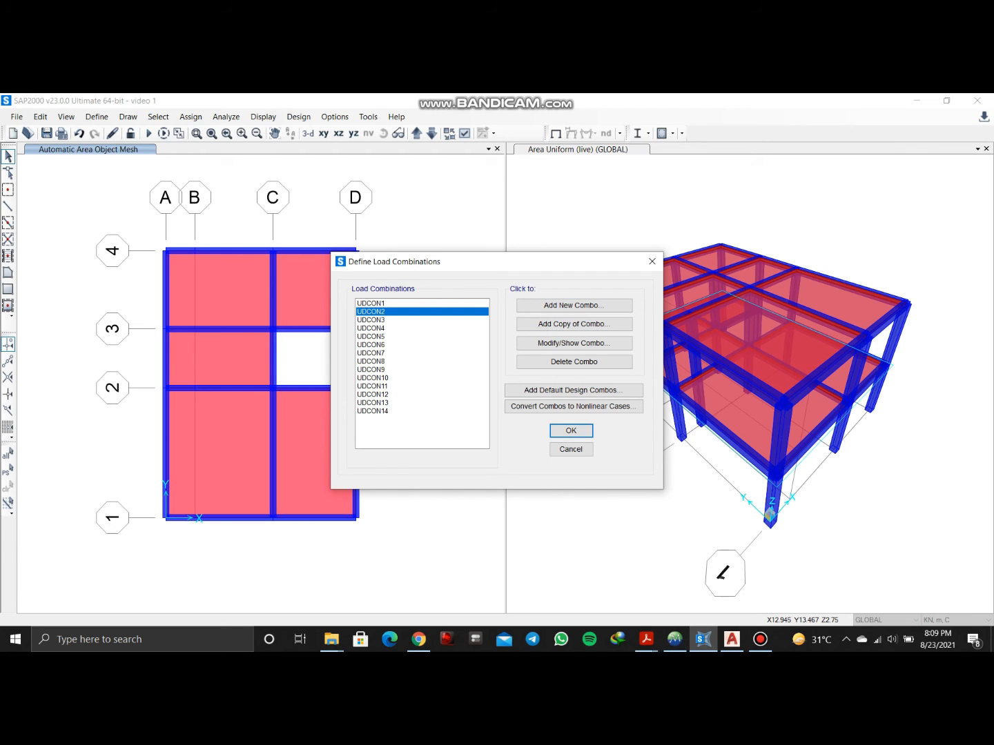
{"action": "left_click", "coordinate": [575, 343]}
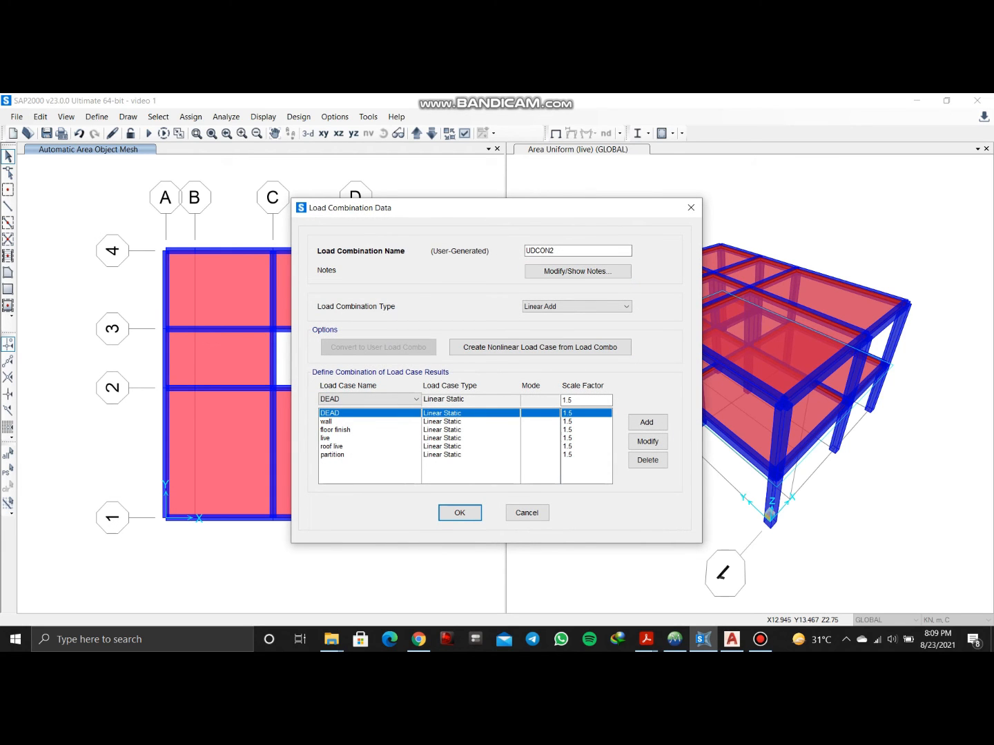
{"action": "double_click", "coordinate": [542, 251]}
{"action": "type", "text": "1.5(DL+LL)"}
{"action": "left_click", "coordinate": [459, 513]}
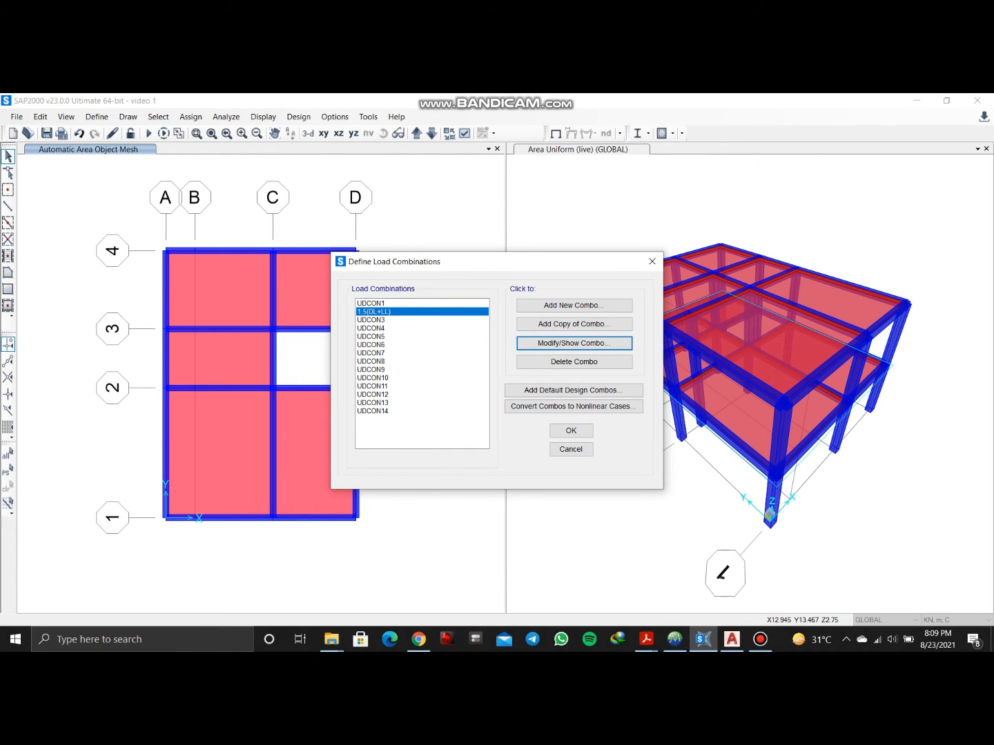
{"action": "left_click", "coordinate": [373, 321]}
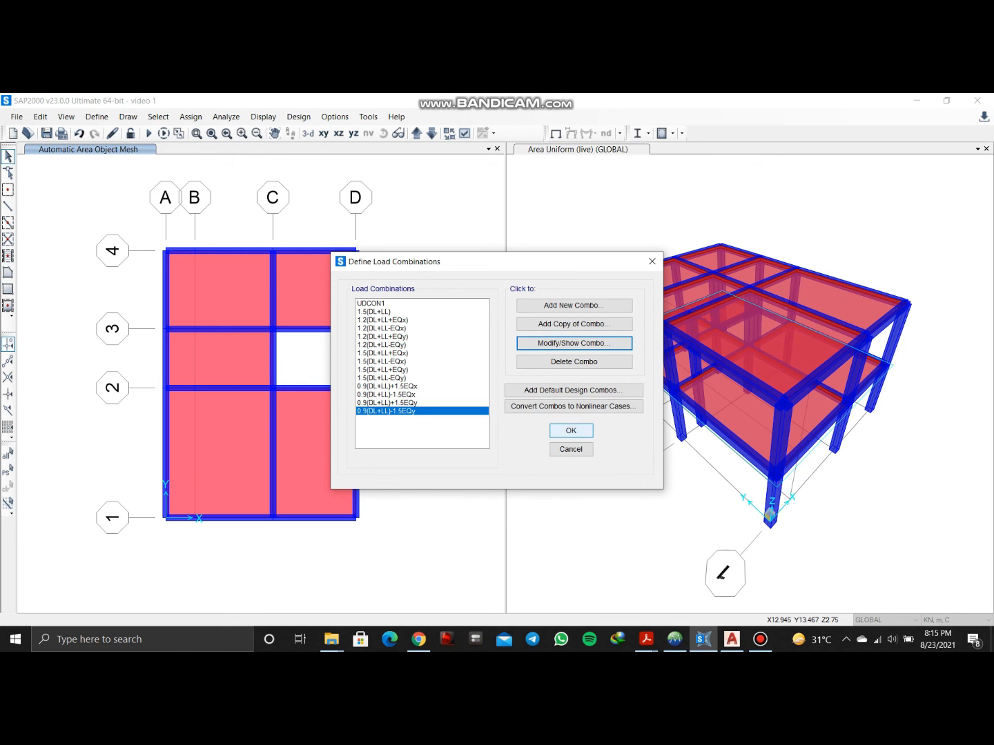
{"action": "left_click", "coordinate": [571, 431]}
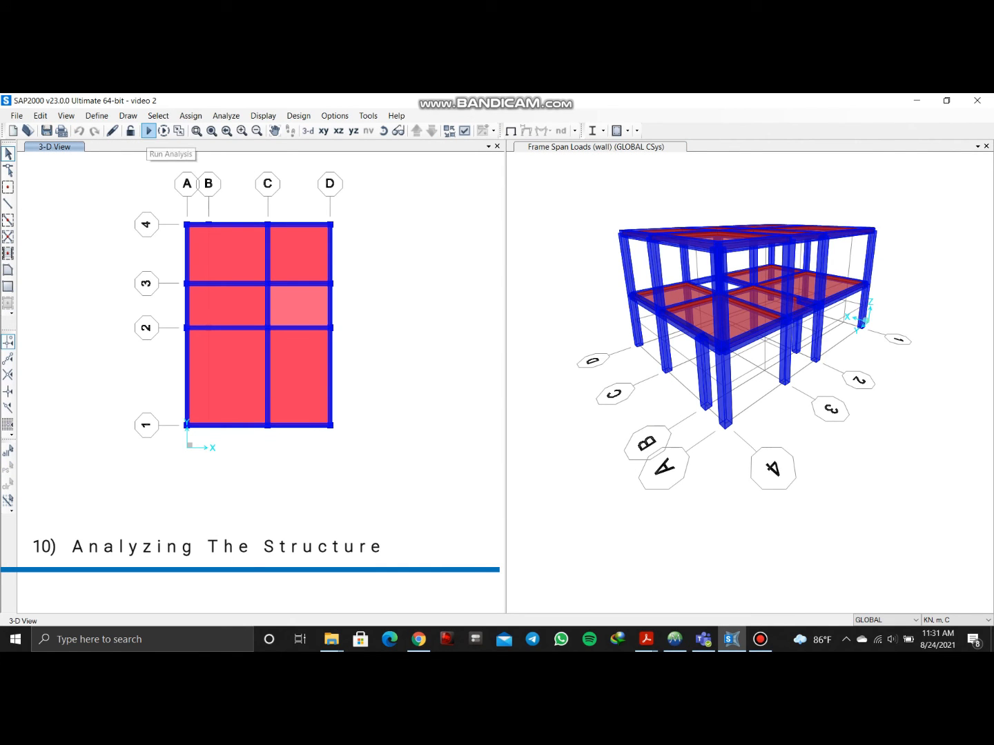
Run the analysis for all load cases and animate the DEAD deformed shape in a 3-D view
{"action": "left_click", "coordinate": [148, 132]}
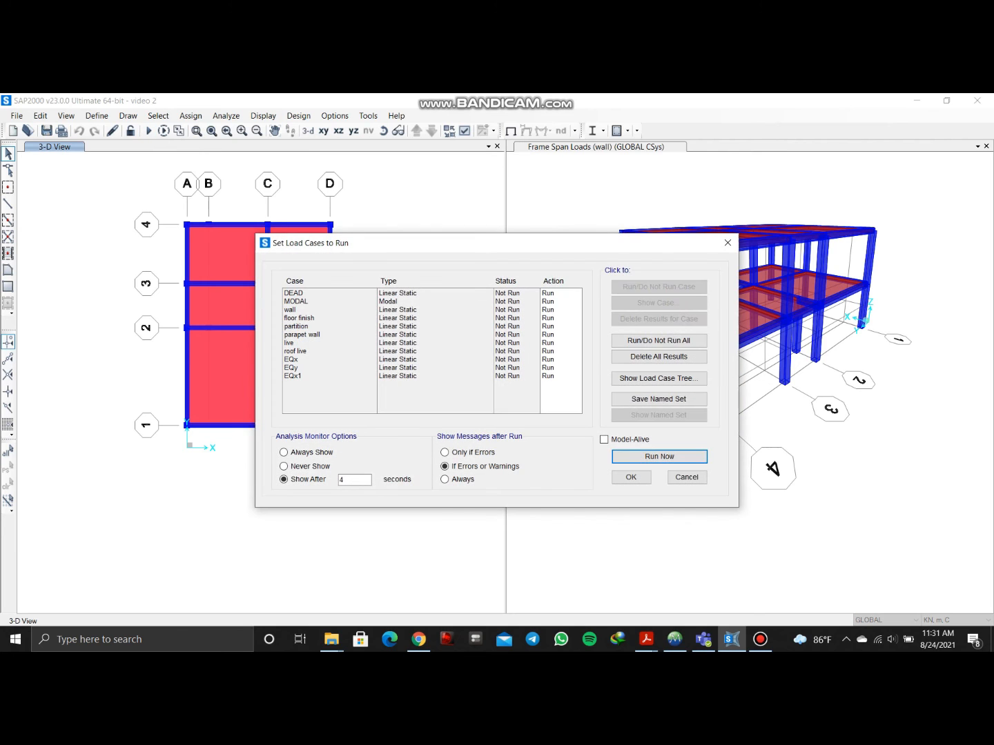
{"action": "left_click", "coordinate": [659, 457]}
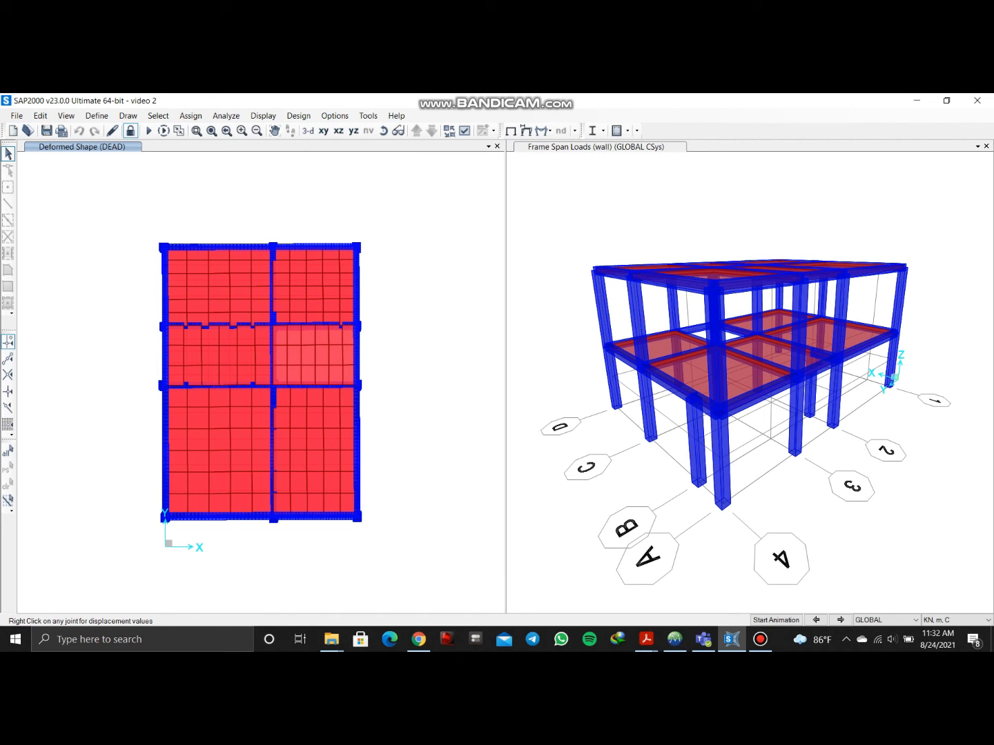
{"action": "left_click", "coordinate": [308, 131]}
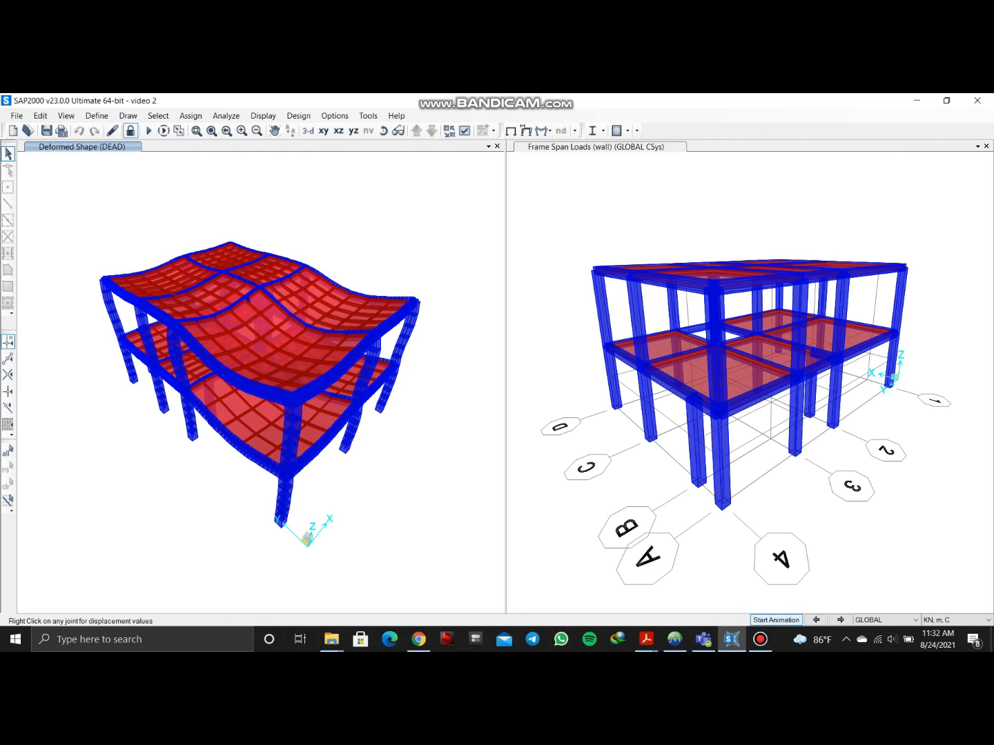
{"action": "left_click", "coordinate": [776, 620]}
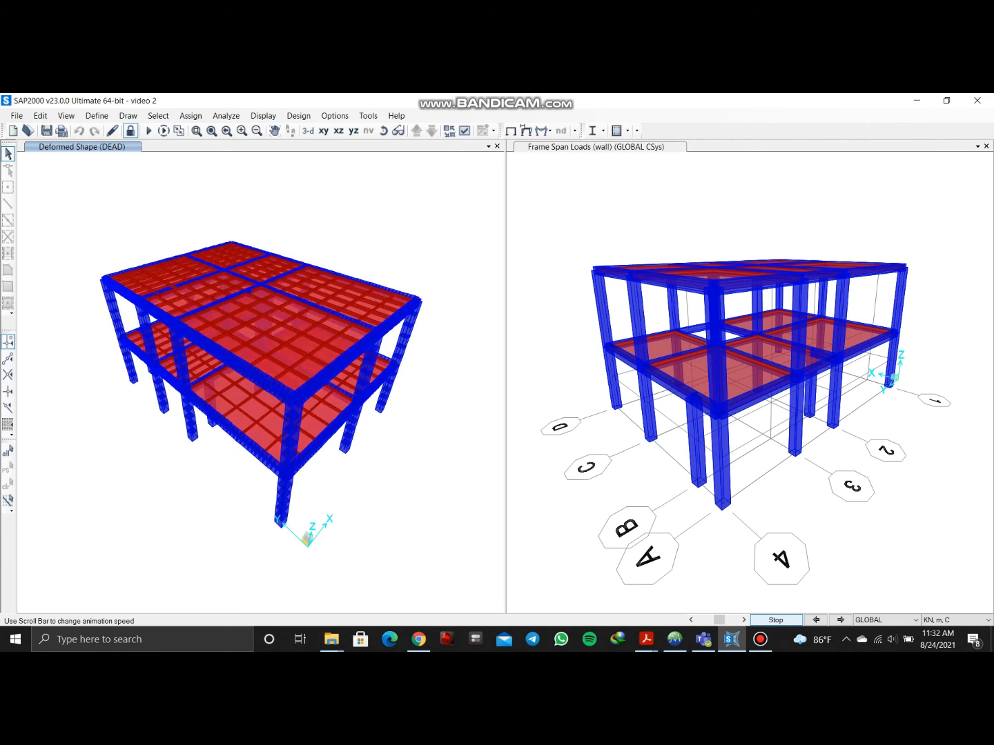
{"action": "left_click", "coordinate": [776, 620]}
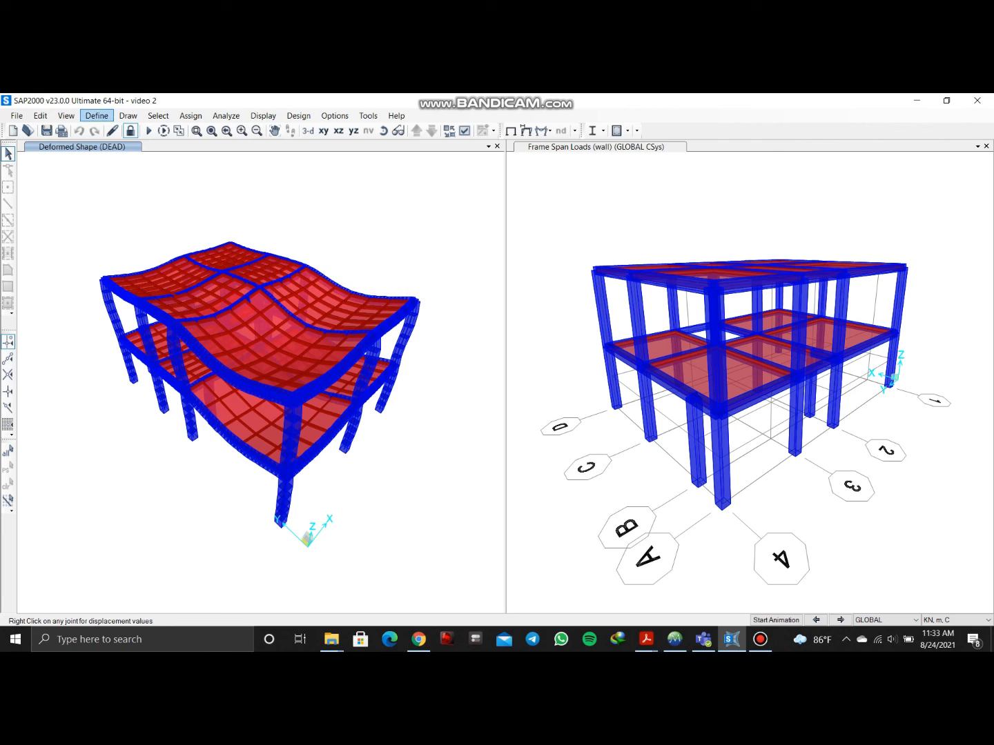
Add a new load combination named Envelope with the combination type Envelope
{"action": "left_click", "coordinate": [97, 115]}
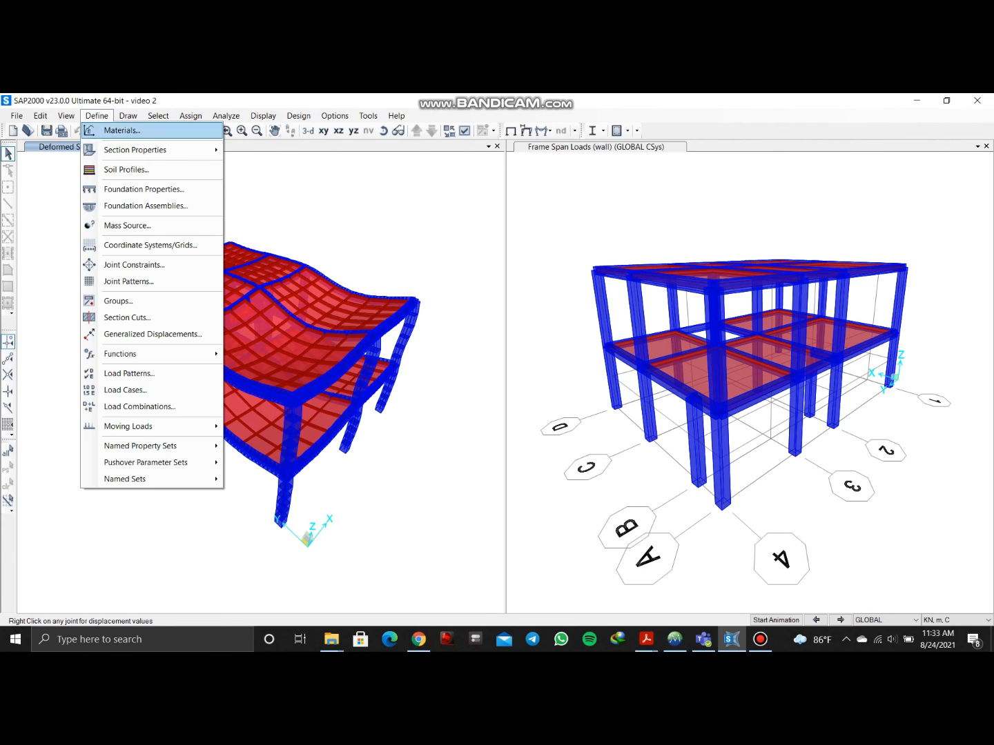
{"action": "left_click", "coordinate": [138, 407]}
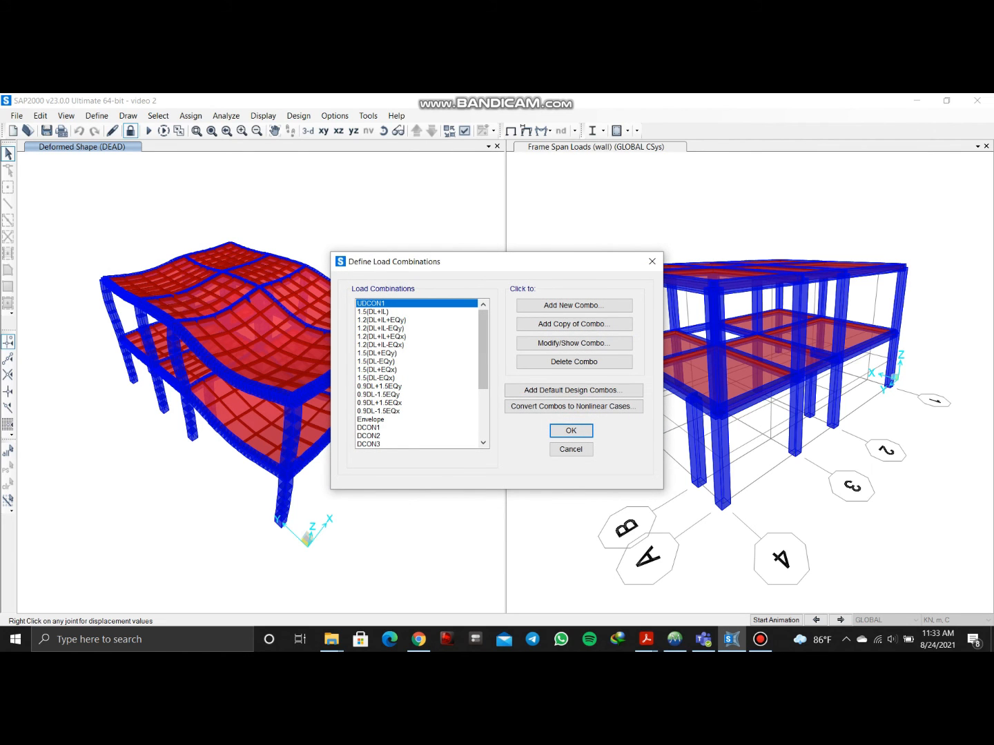
{"action": "left_click", "coordinate": [573, 305]}
{"action": "double_click", "coordinate": [551, 252]}
{"action": "left_click", "coordinate": [577, 306]}
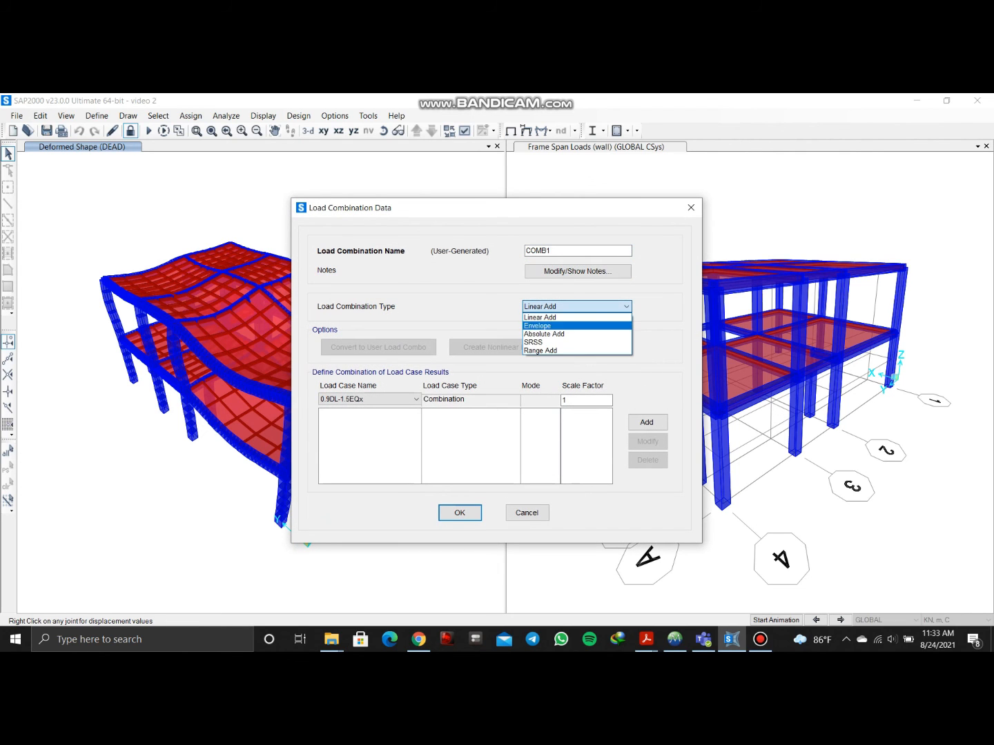
{"action": "left_click", "coordinate": [568, 327]}
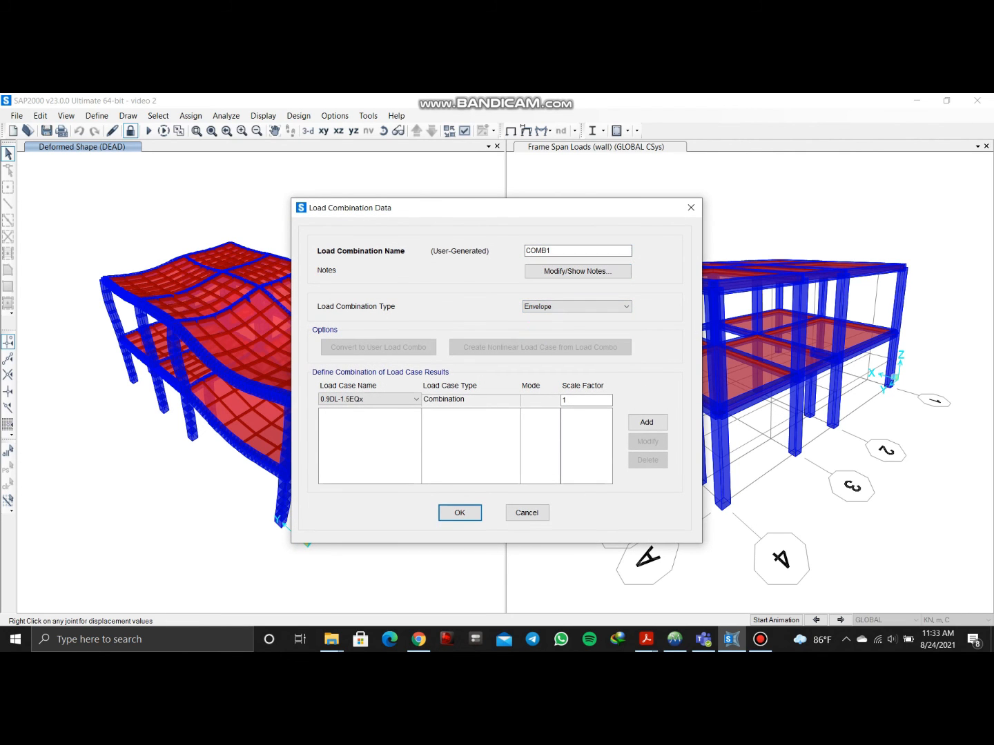
{"action": "double_click", "coordinate": [551, 252]}
{"action": "type", "text": "Envelope"}
{"action": "key", "text": "Tab"}
{"action": "key", "text": "Tab"}
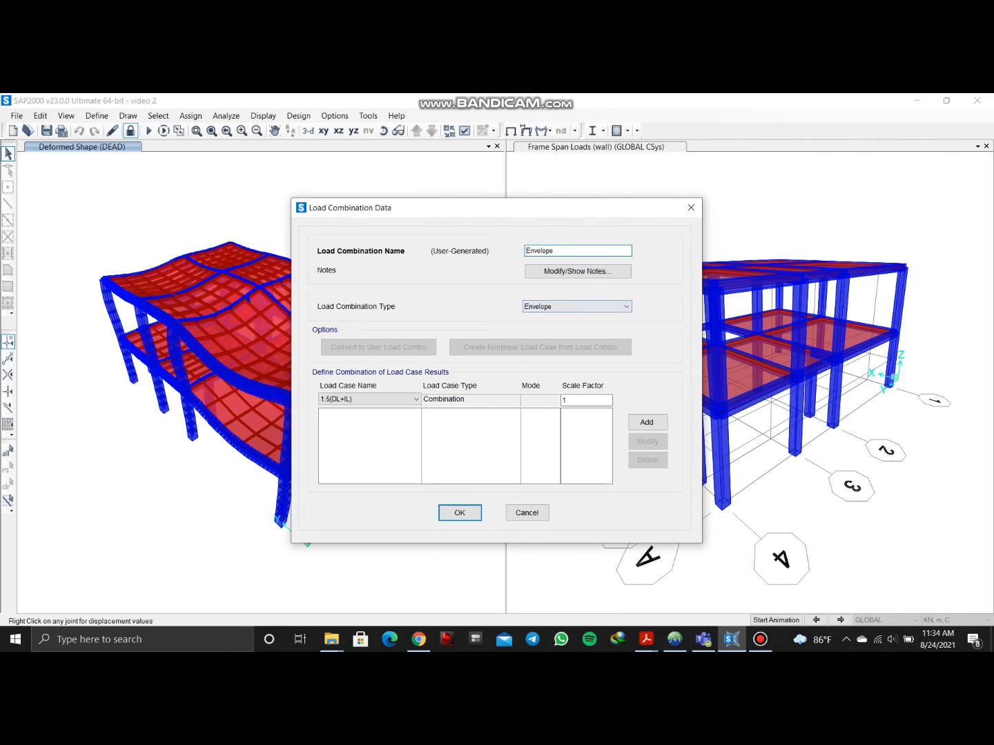
{"action": "left_click", "coordinate": [587, 307]}
{"action": "left_click", "coordinate": [566, 326]}
Add the 1.5(DL+IL), 1.5(DL+EQy) and 1.5(DL+EQx) combinations to the envelope with a scale factor of 1
{"action": "left_click", "coordinate": [416, 399]}
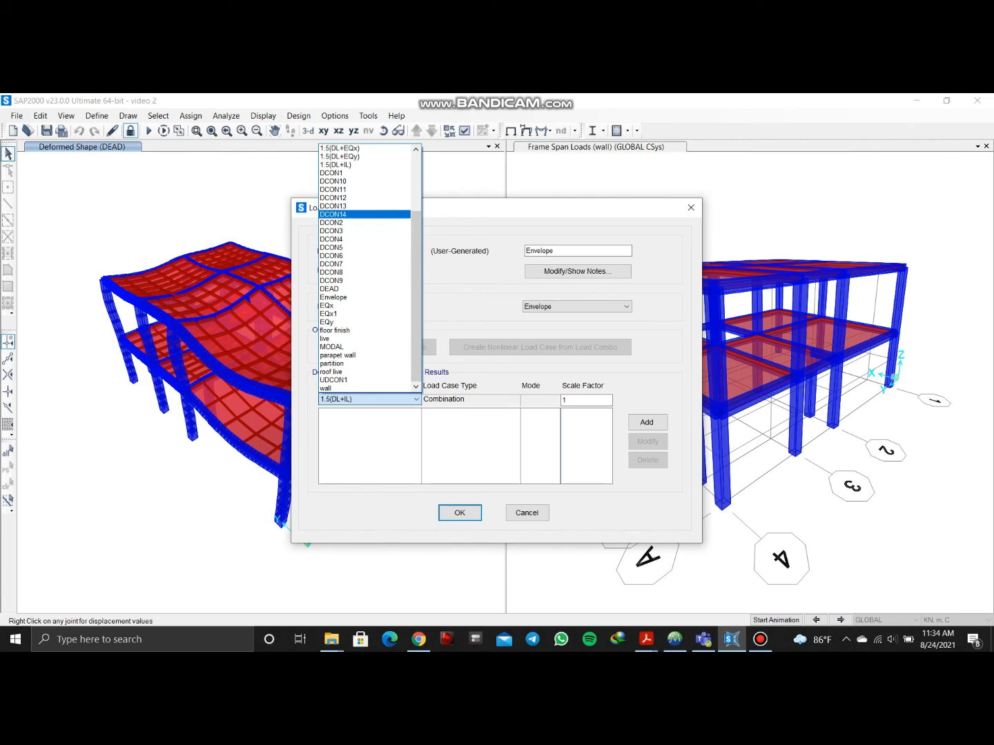
{"action": "scroll", "coordinate": [364, 228], "scroll_direction": "up", "scroll_amount": 1}
{"action": "scroll", "coordinate": [365, 221], "scroll_direction": "up", "scroll_amount": 3}
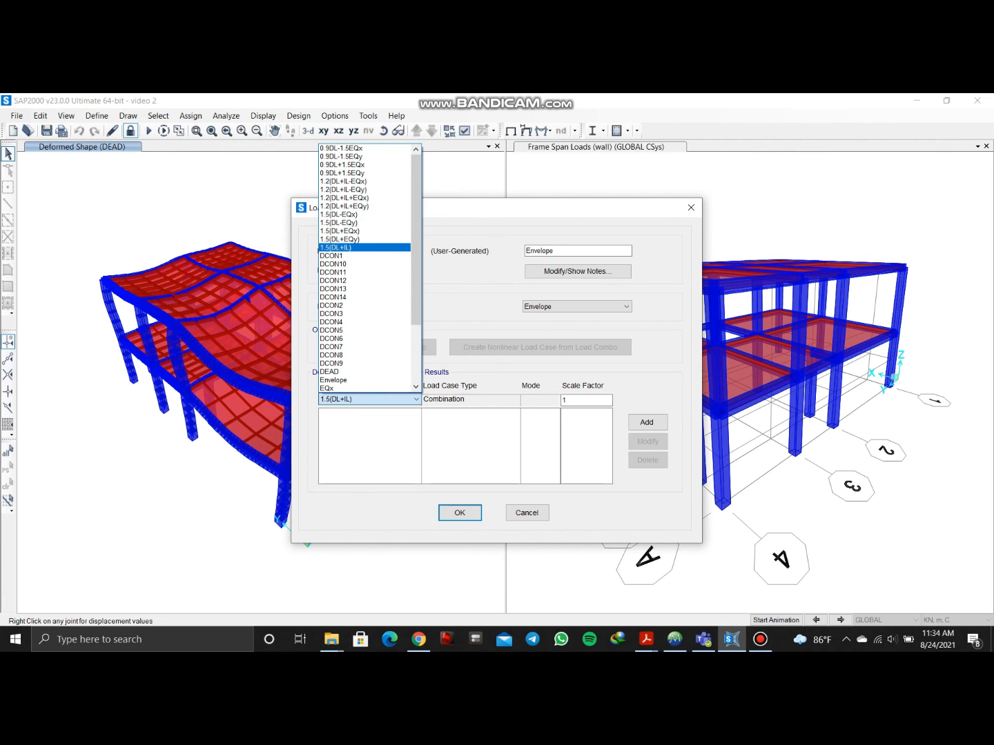
{"action": "left_click", "coordinate": [364, 247]}
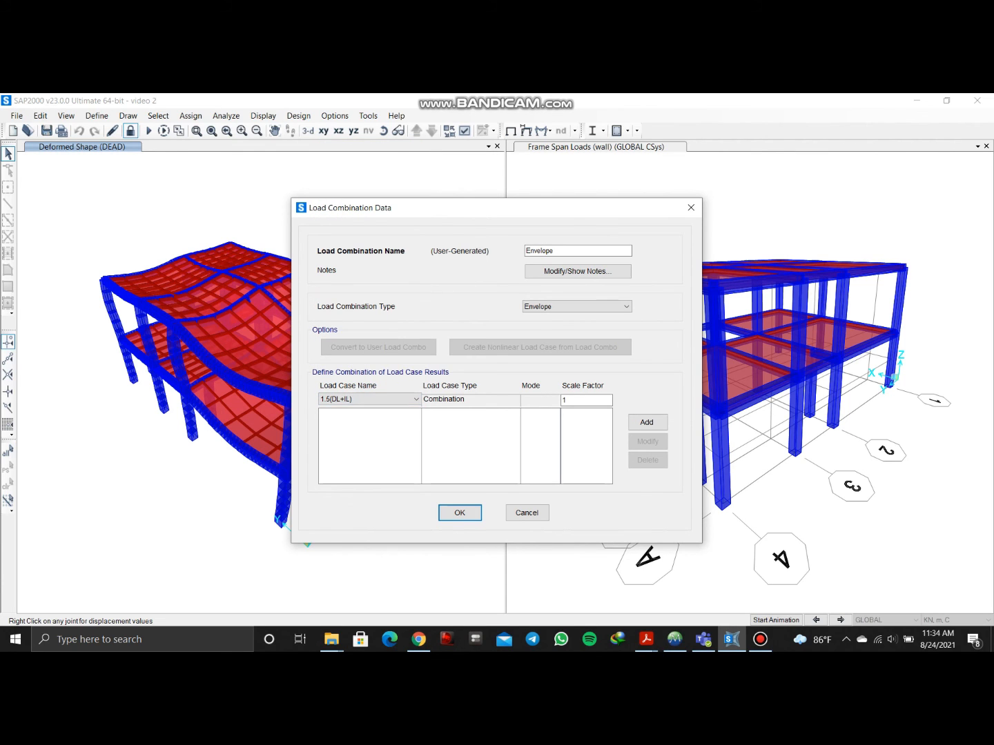
{"action": "left_click", "coordinate": [647, 422]}
{"action": "left_click", "coordinate": [369, 399]}
{"action": "left_click", "coordinate": [345, 156]}
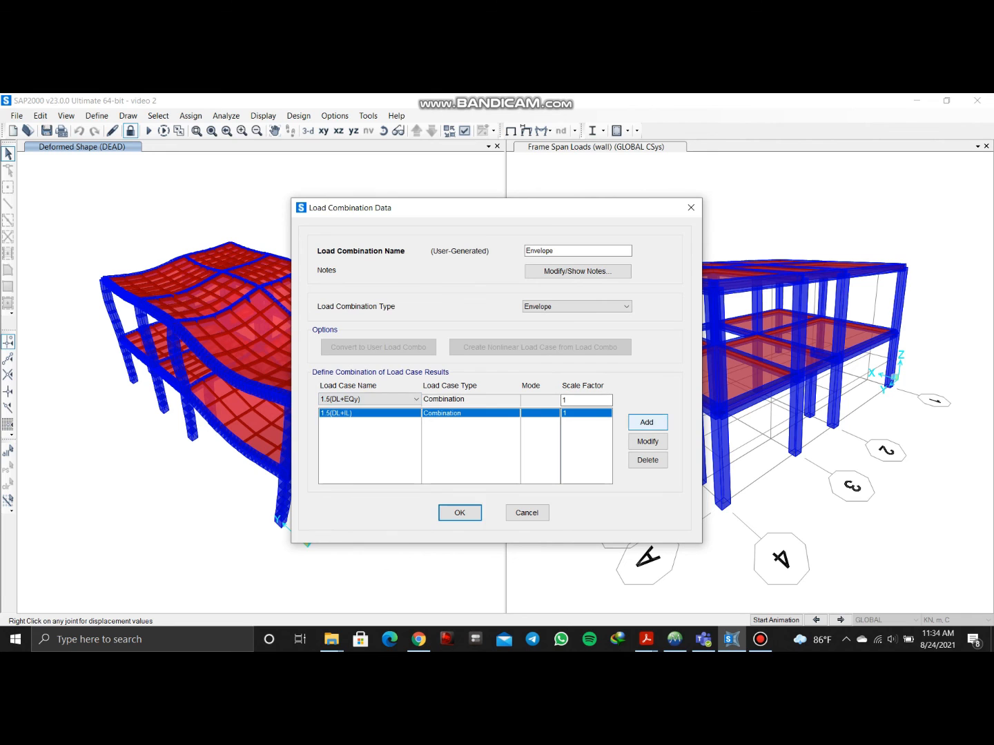
{"action": "left_click", "coordinate": [647, 422]}
{"action": "left_click", "coordinate": [369, 399]}
{"action": "scroll", "coordinate": [364, 220], "scroll_direction": "up", "scroll_amount": 3}
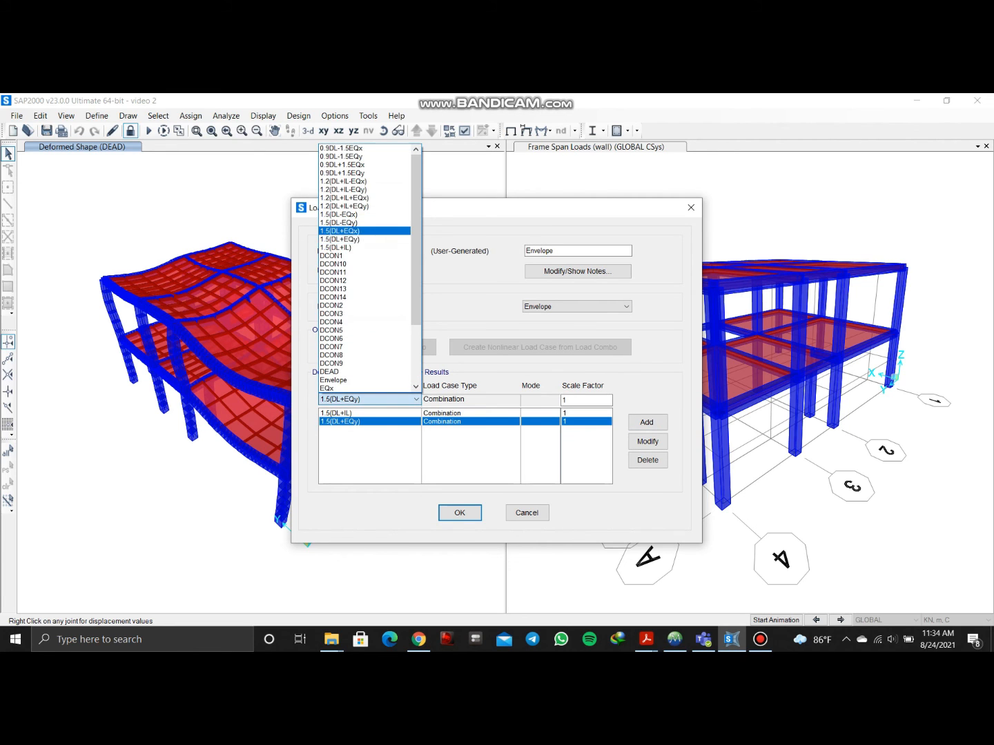
{"action": "left_click", "coordinate": [364, 231]}
{"action": "left_click", "coordinate": [647, 422]}
Add the 1.5(DL-EQy) and 1.5(DL-EQx) combinations to the envelope with a scale factor of 1
{"action": "left_click", "coordinate": [370, 399]}
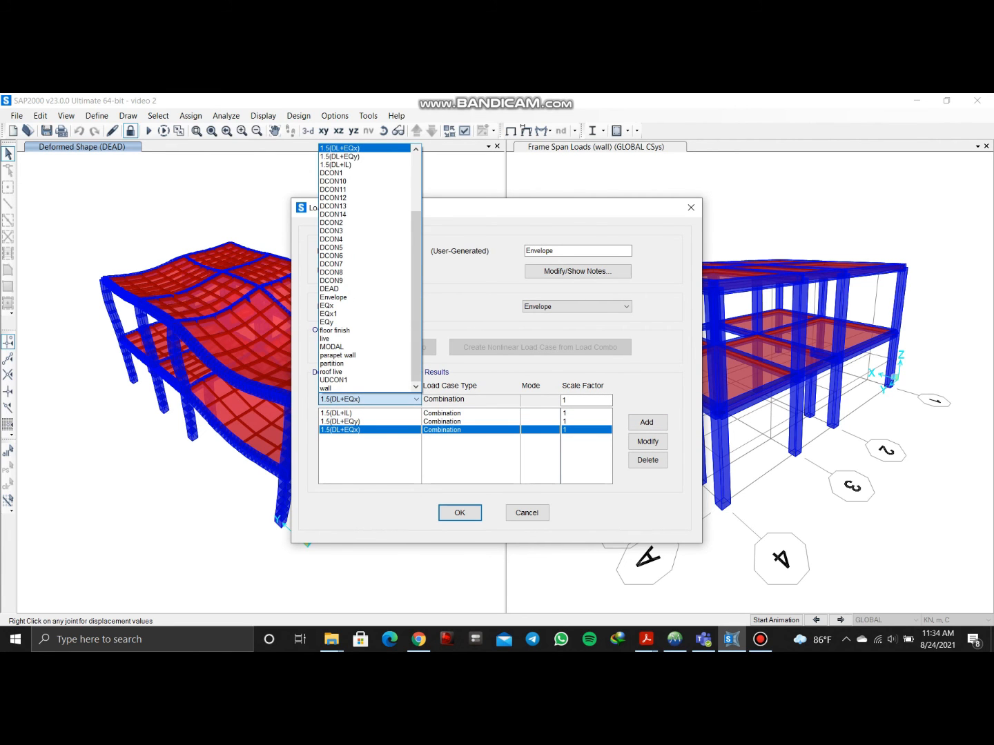
{"action": "scroll", "coordinate": [365, 227], "scroll_direction": "up", "scroll_amount": 3}
{"action": "left_click", "coordinate": [366, 229]}
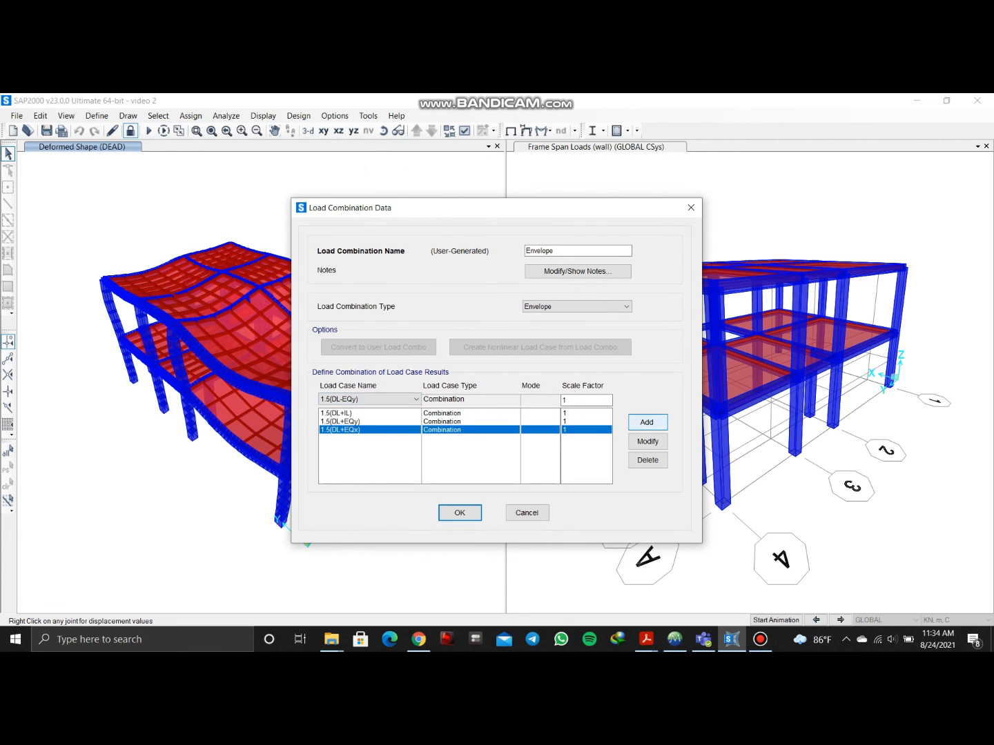
{"action": "left_click", "coordinate": [647, 422]}
{"action": "left_click", "coordinate": [369, 399]}
{"action": "scroll", "coordinate": [364, 207], "scroll_direction": "up", "scroll_amount": 3}
{"action": "left_click", "coordinate": [365, 202]}
{"action": "left_click", "coordinate": [647, 422]}
Add the 1.2(DL+IL+EQy) and 1.2(DL+IL+EQx) combinations to the envelope with a scale factor of 1
{"action": "left_click", "coordinate": [369, 399]}
{"action": "scroll", "coordinate": [365, 276], "scroll_direction": "up", "scroll_amount": 5}
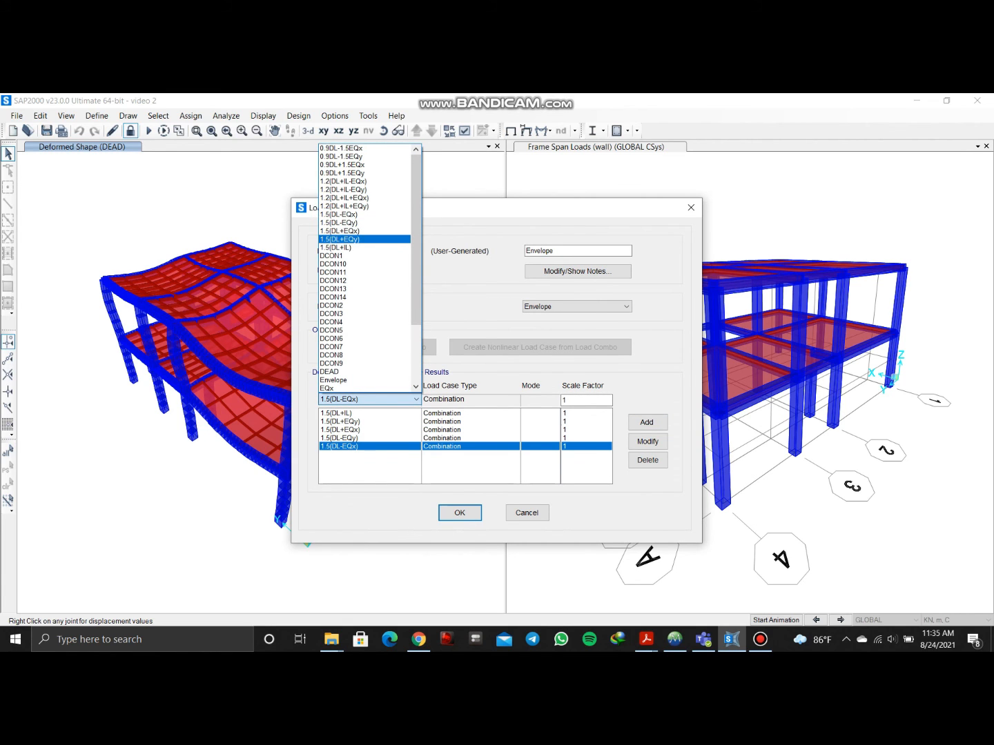
{"action": "left_click", "coordinate": [359, 206]}
{"action": "left_click", "coordinate": [648, 422]}
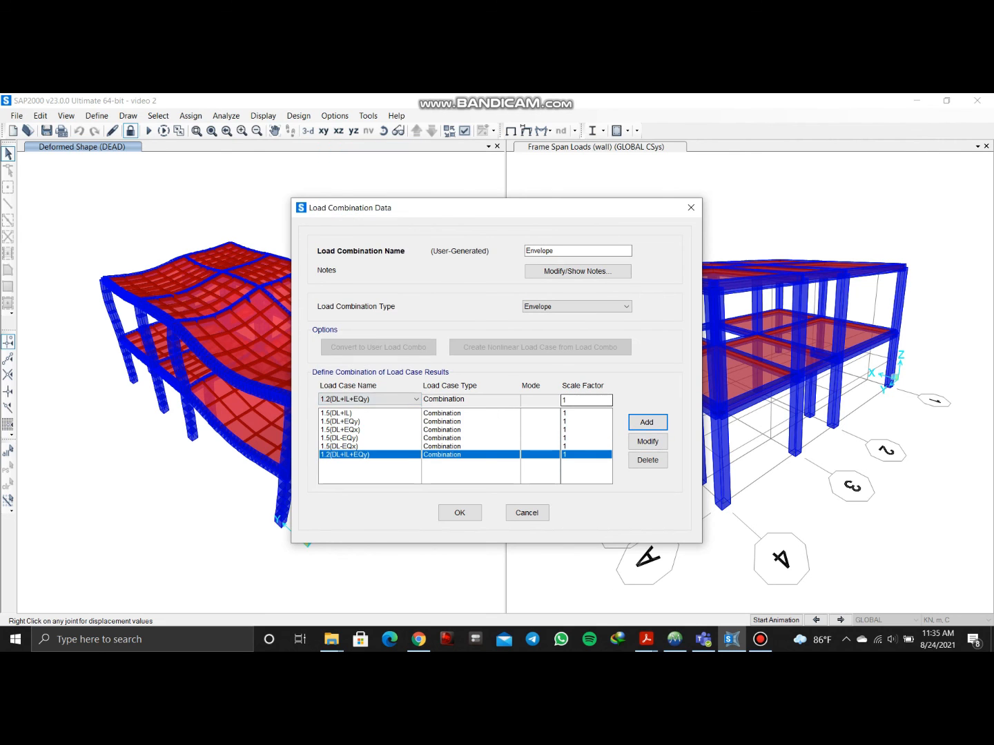
{"action": "left_click", "coordinate": [413, 399]}
{"action": "left_click_drag", "start_coordinate": [415, 304], "coordinate": [415, 263]}
{"action": "left_click", "coordinate": [359, 198]}
{"action": "left_click", "coordinate": [647, 423]}
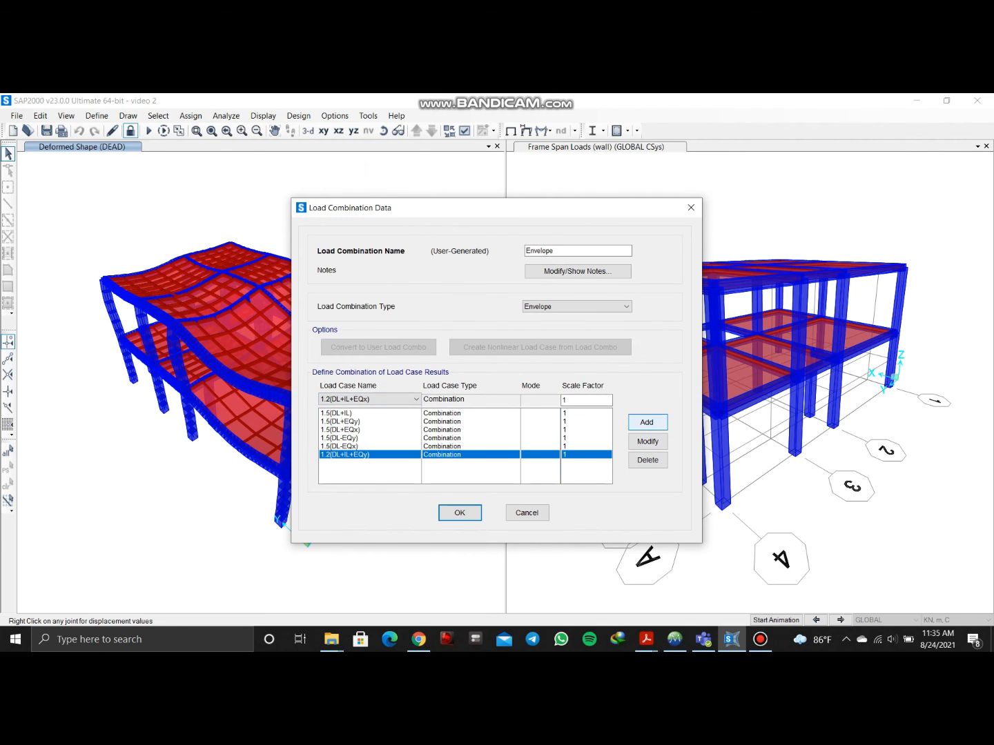
Add the 1.2(DL+IL-EQy) and 1.2(DL+IL-EQx) combinations to the envelope with a scale factor of 1
{"action": "left_click", "coordinate": [416, 399]}
{"action": "left_click", "coordinate": [359, 190]}
{"action": "left_click", "coordinate": [647, 423]}
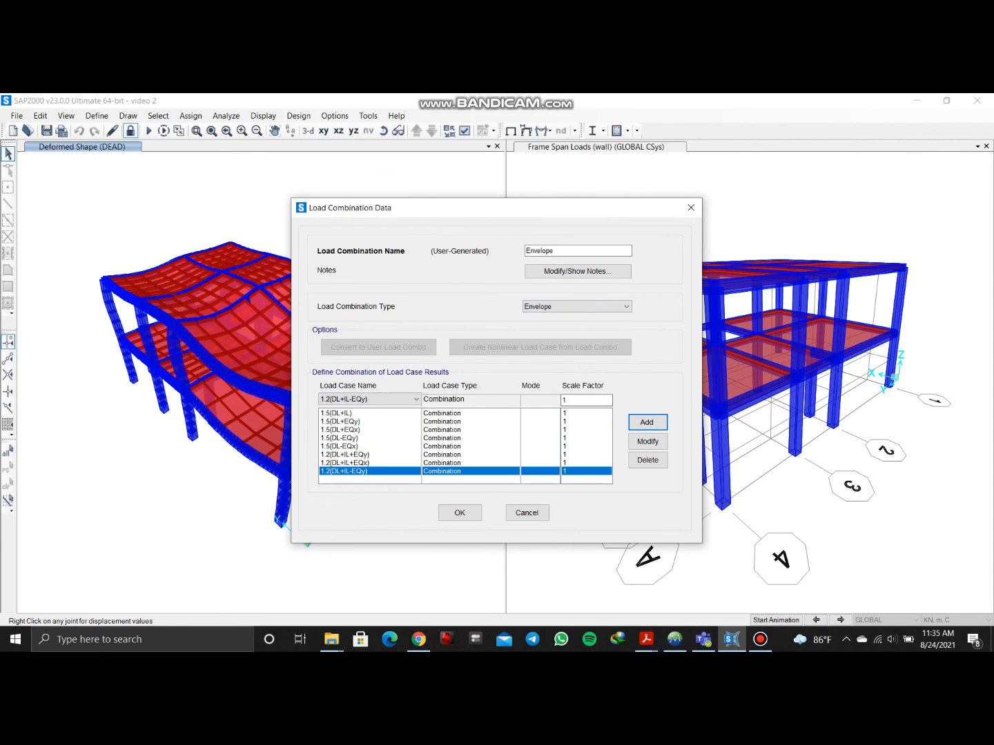
{"action": "left_click", "coordinate": [415, 399]}
{"action": "left_click", "coordinate": [359, 181]}
{"action": "left_click", "coordinate": [647, 423]}
Add the 0.9DL+1.5EQy and 0.9DL+1.5EQx combinations to the envelope with a scale factor of 1
{"action": "left_click", "coordinate": [415, 399]}
{"action": "left_click_drag", "start_coordinate": [415, 273], "coordinate": [416, 239]}
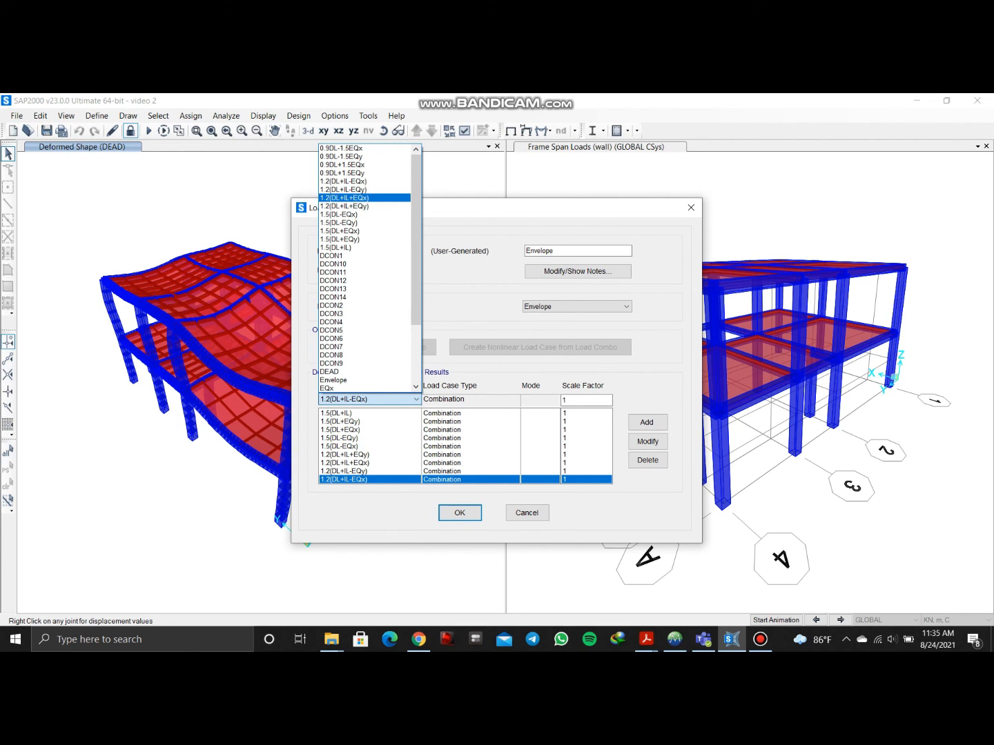
{"action": "left_click", "coordinate": [359, 173]}
{"action": "left_click", "coordinate": [647, 422]}
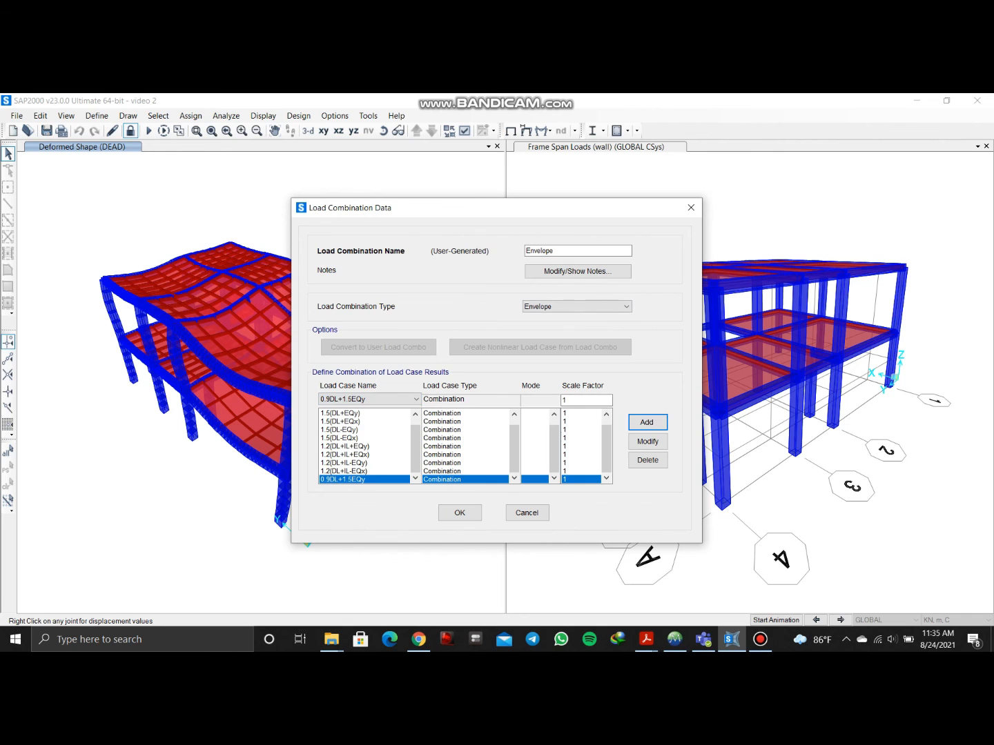
{"action": "left_click", "coordinate": [415, 399]}
{"action": "left_click_drag", "start_coordinate": [416, 276], "coordinate": [415, 252]}
{"action": "left_click", "coordinate": [342, 165]}
{"action": "left_click", "coordinate": [648, 423]}
Add the 0.9DL-1.5EQy and 0.9DL-1.5EQx combinations to the envelope with a scale factor of 1
{"action": "left_click", "coordinate": [415, 399]}
{"action": "left_click", "coordinate": [342, 157]}
{"action": "left_click", "coordinate": [648, 422]}
{"action": "left_click", "coordinate": [416, 399]}
{"action": "left_click", "coordinate": [342, 148]}
{"action": "left_click", "coordinate": [647, 422]}
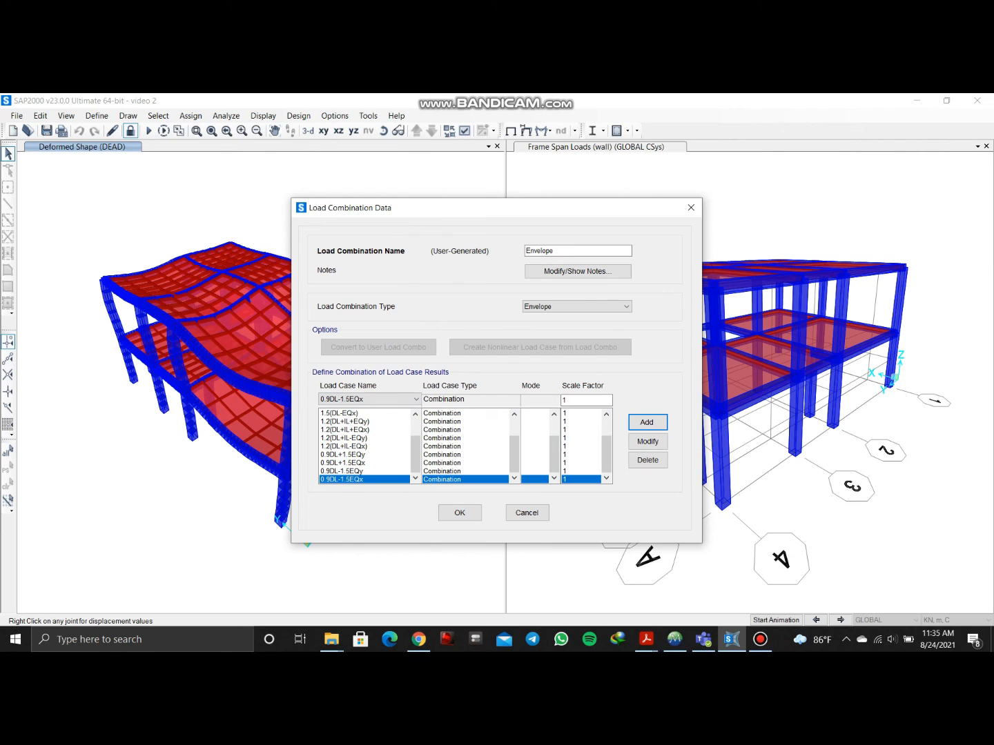
Review the load combinations included in the envelope against the available ones, and save the envelope definition
{"action": "left_click_drag", "start_coordinate": [364, 479], "coordinate": [365, 463]}
{"action": "key", "text": "Up"}
{"action": "key", "text": "Up"}
{"action": "key", "text": "Up"}
{"action": "key", "text": "Up"}
{"action": "key", "text": "Up"}
{"action": "key", "text": "Up"}
{"action": "key", "text": "Up"}
{"action": "key", "text": "Up"}
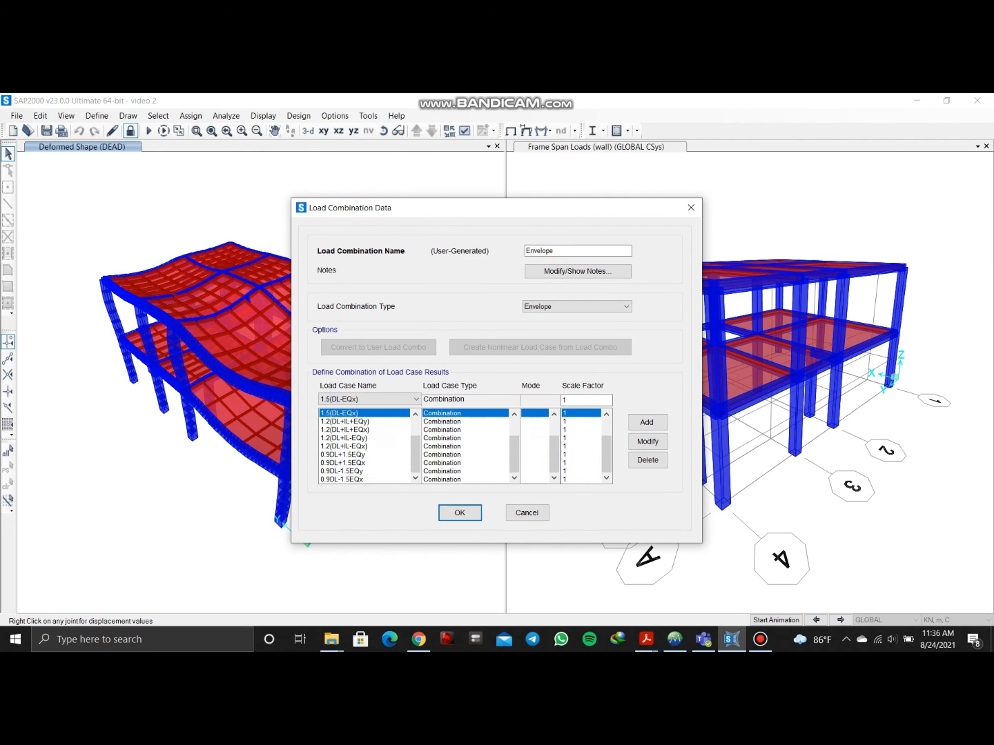
{"action": "key", "text": "Up"}
{"action": "key", "text": "Up"}
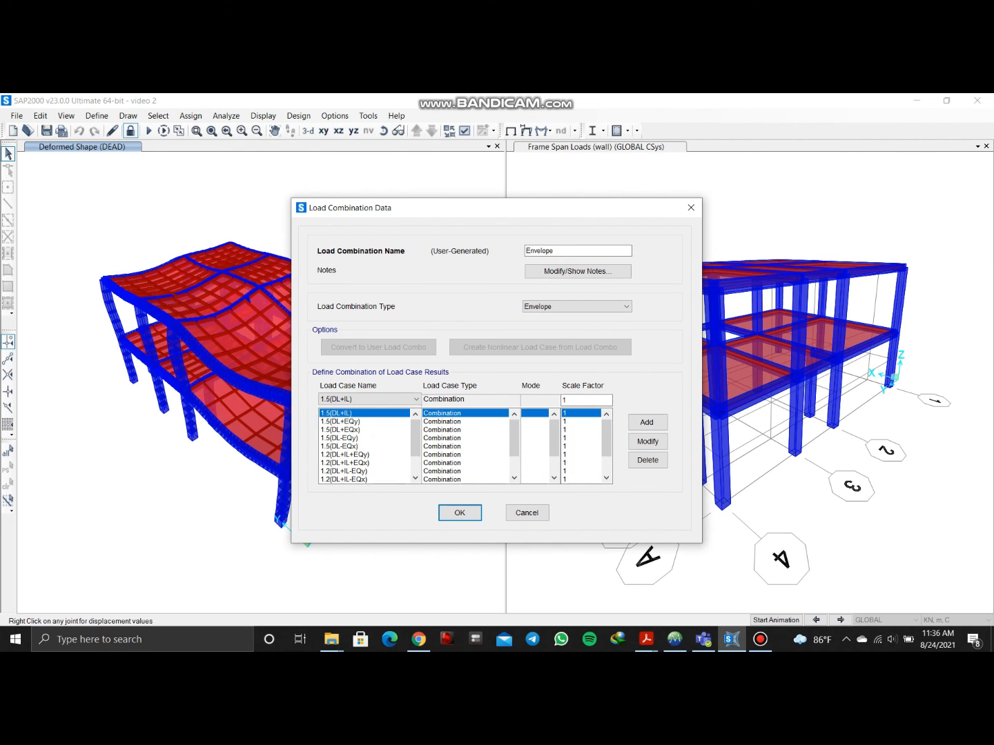
{"action": "left_click", "coordinate": [380, 400]}
{"action": "scroll", "coordinate": [373, 305], "scroll_direction": "up", "scroll_amount": 4}
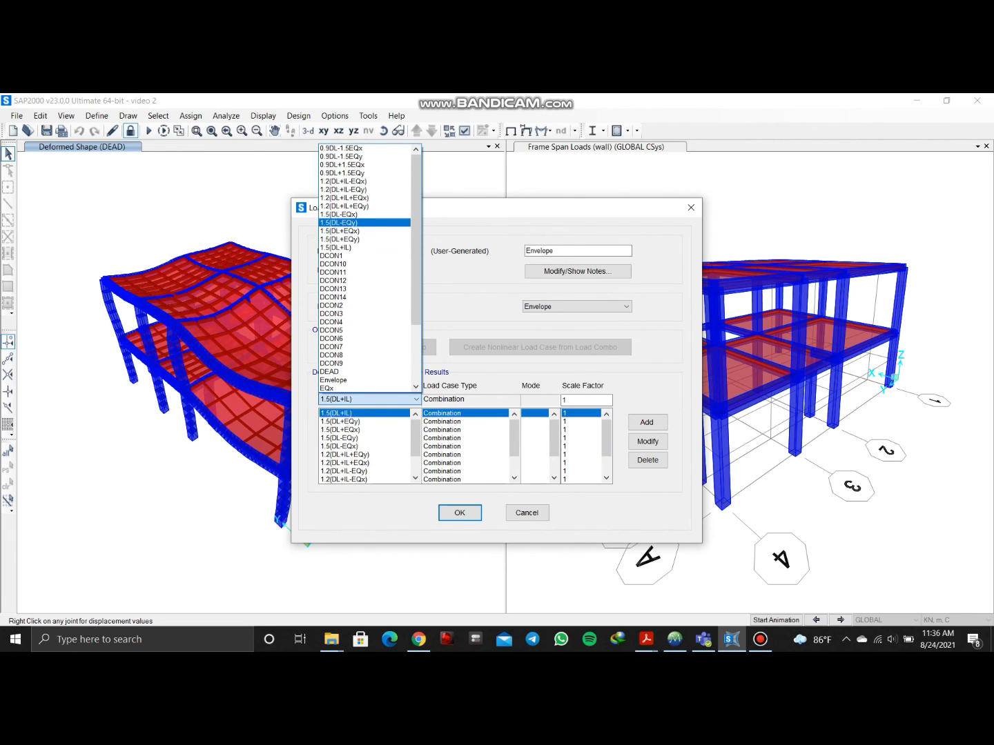
{"action": "key", "text": "Escape"}
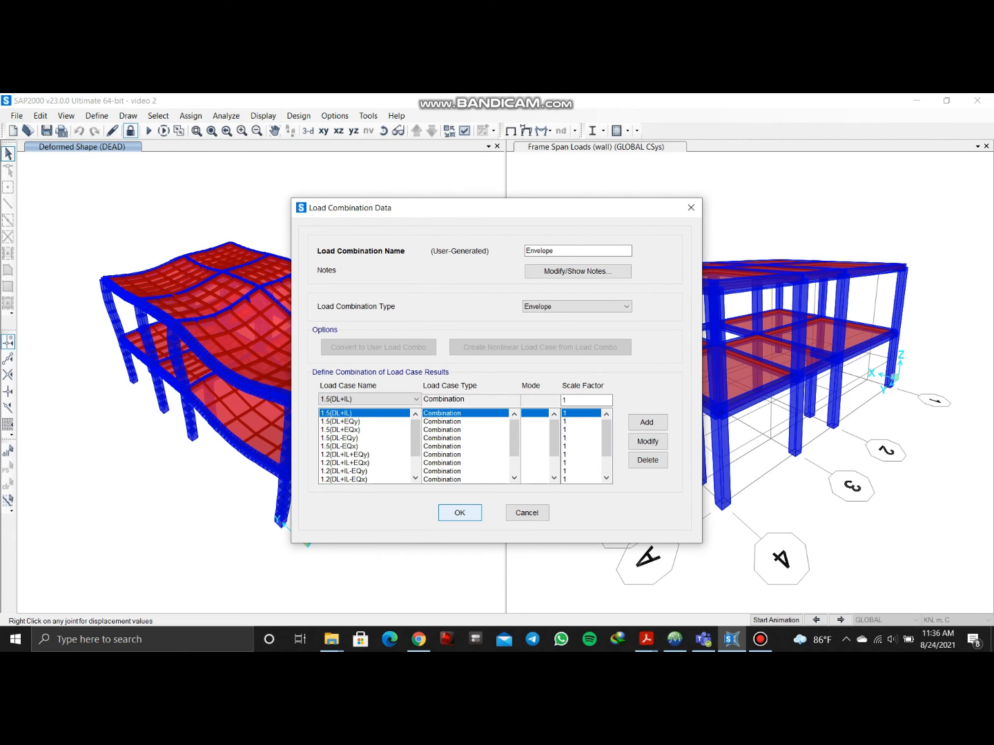
{"action": "left_click", "coordinate": [526, 513]}
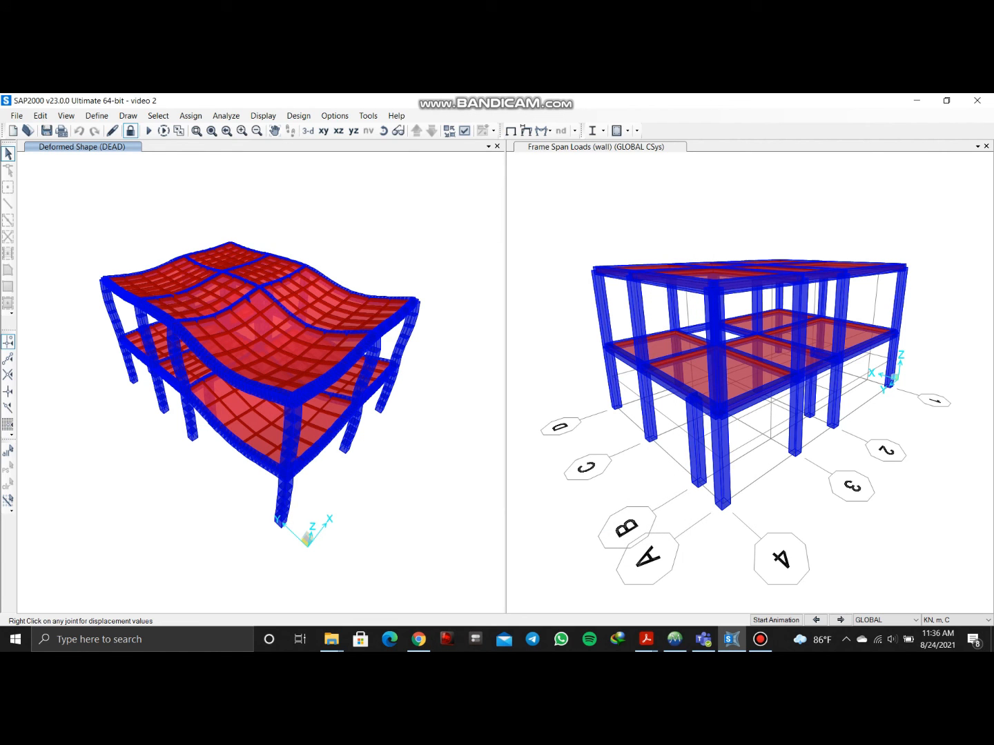
Run the concrete frame design of the structure and show the longitudinal reinforcing areas in the X-Z elevation at Y=6.2 m
{"action": "left_click", "coordinate": [617, 131]}
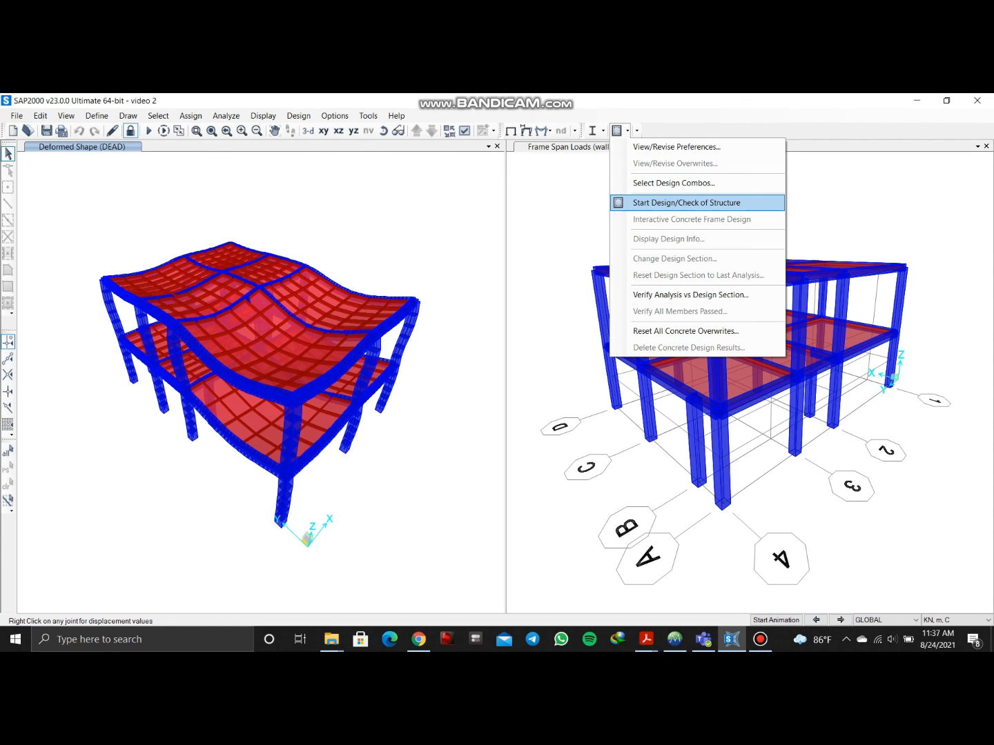
{"action": "left_click", "coordinate": [690, 202]}
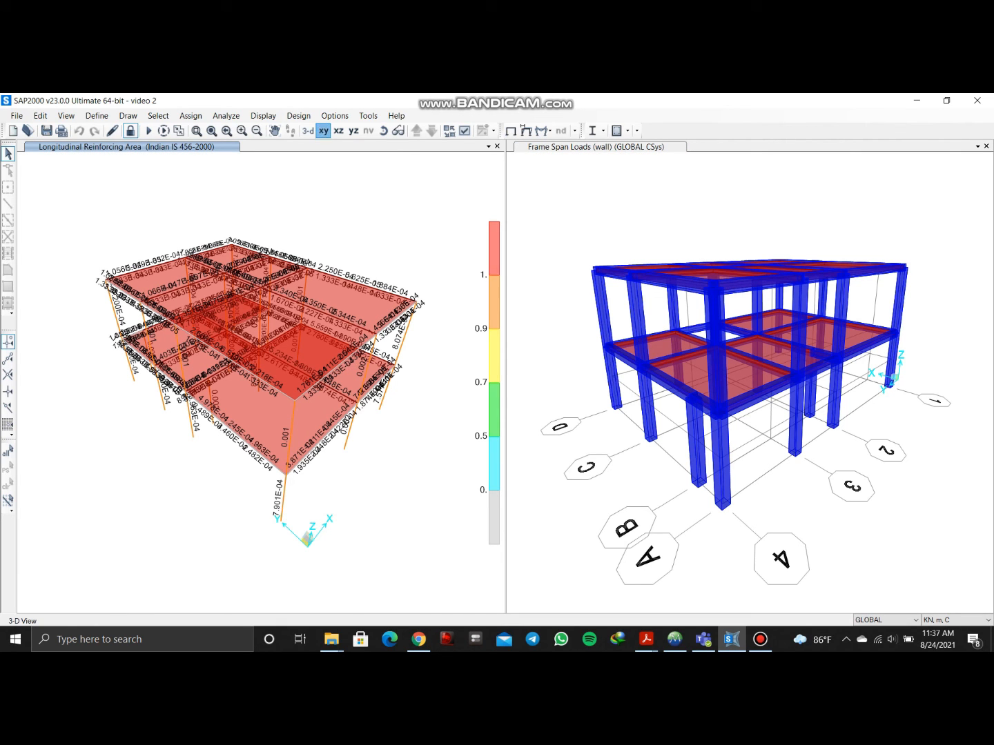
{"action": "left_click", "coordinate": [323, 131]}
{"action": "left_click", "coordinate": [338, 130]}
Set the model's display units to N, mm, C for the reinforcing area results
{"action": "left_click", "coordinate": [956, 620]}
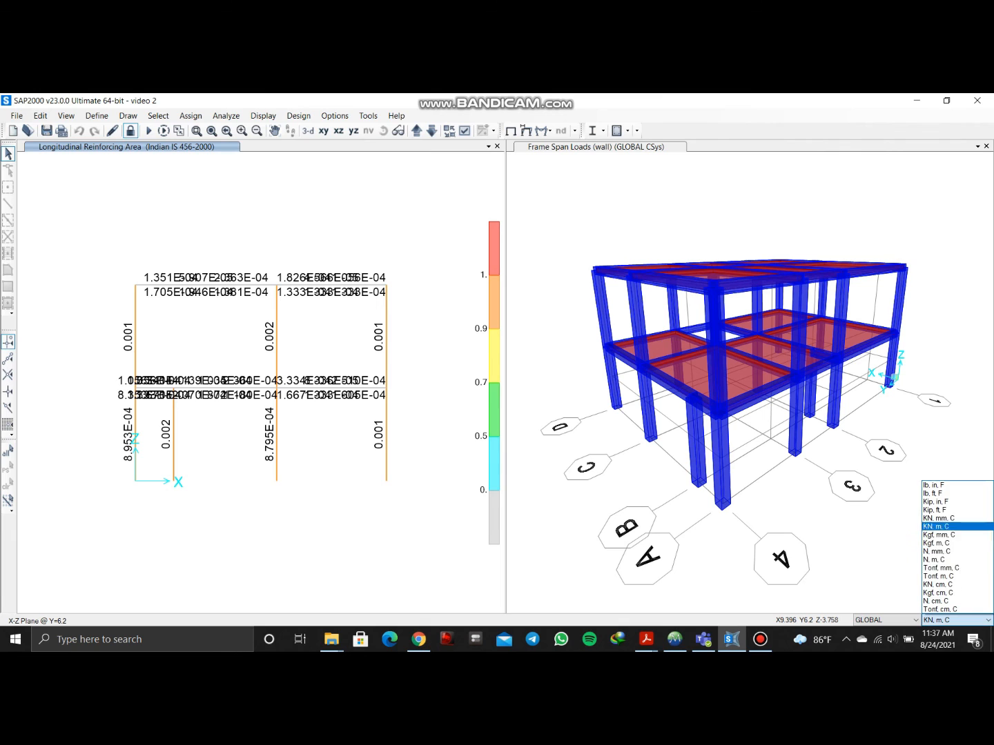
{"action": "left_click", "coordinate": [953, 540]}
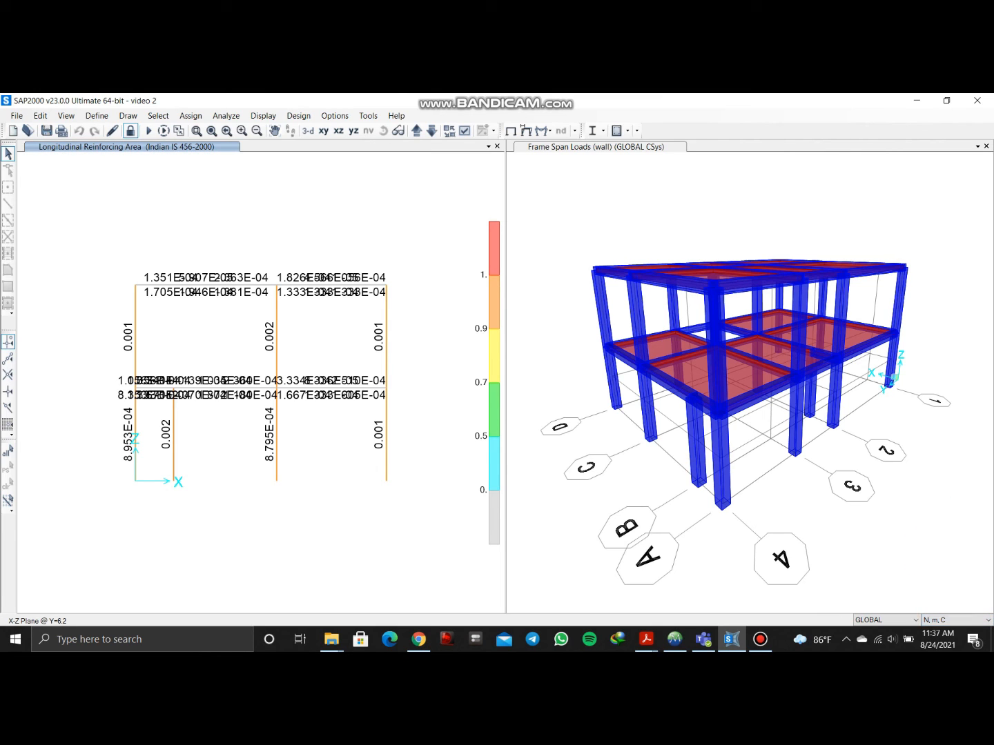
{"action": "left_click", "coordinate": [956, 619]}
{"action": "left_click", "coordinate": [953, 556]}
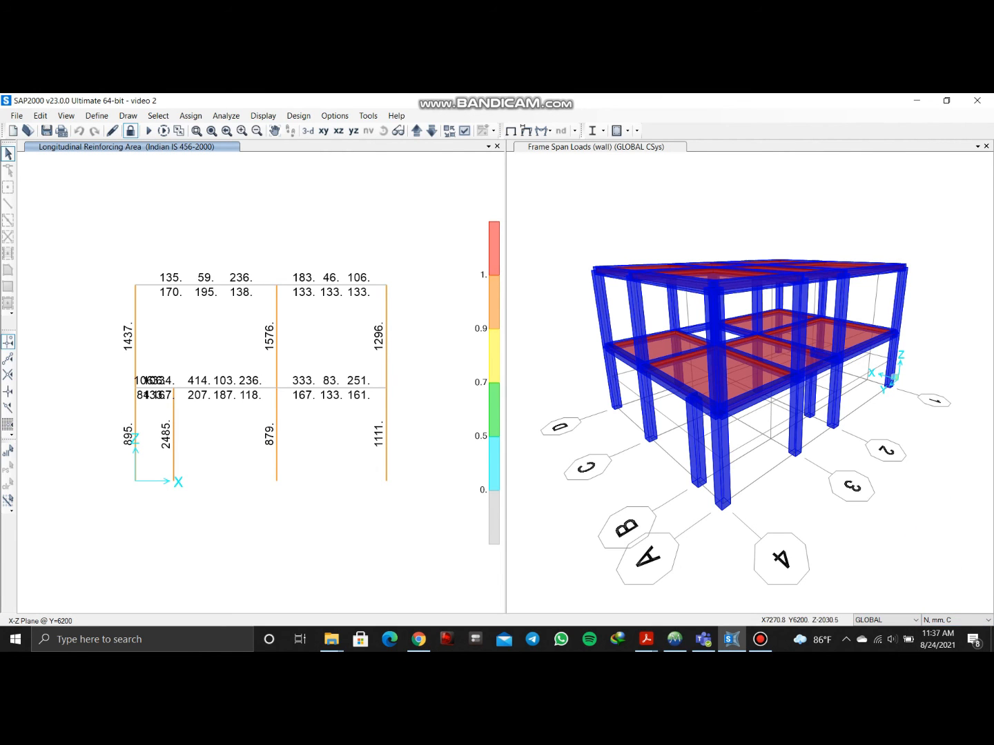
{"action": "left_click", "coordinate": [510, 131]}
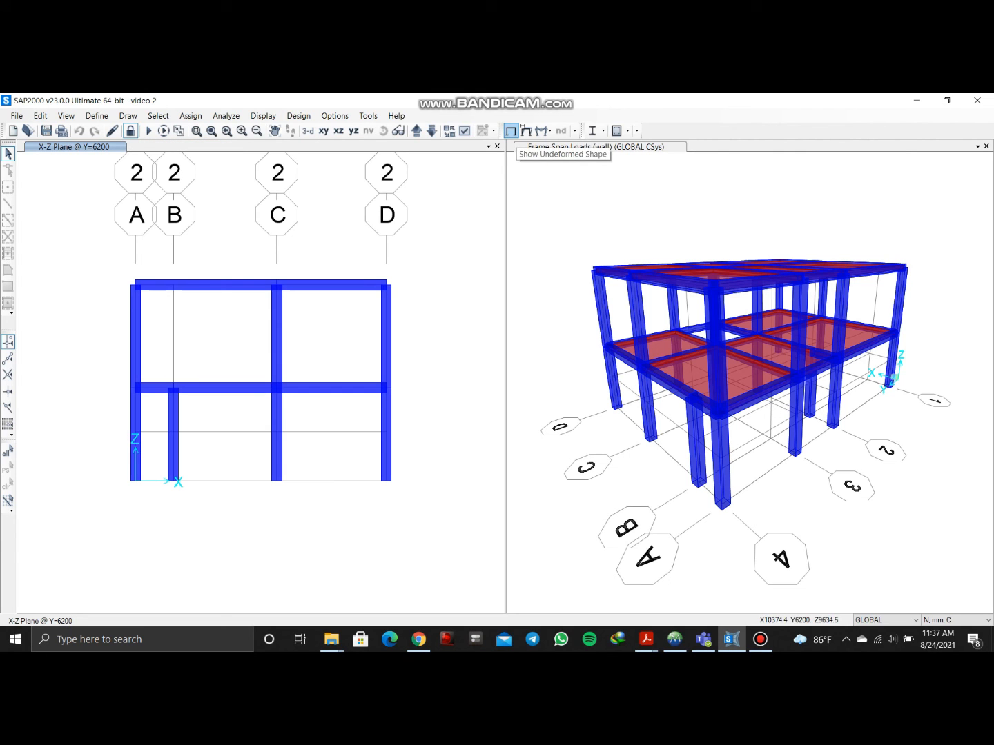
{"action": "left_click", "coordinate": [543, 131]}
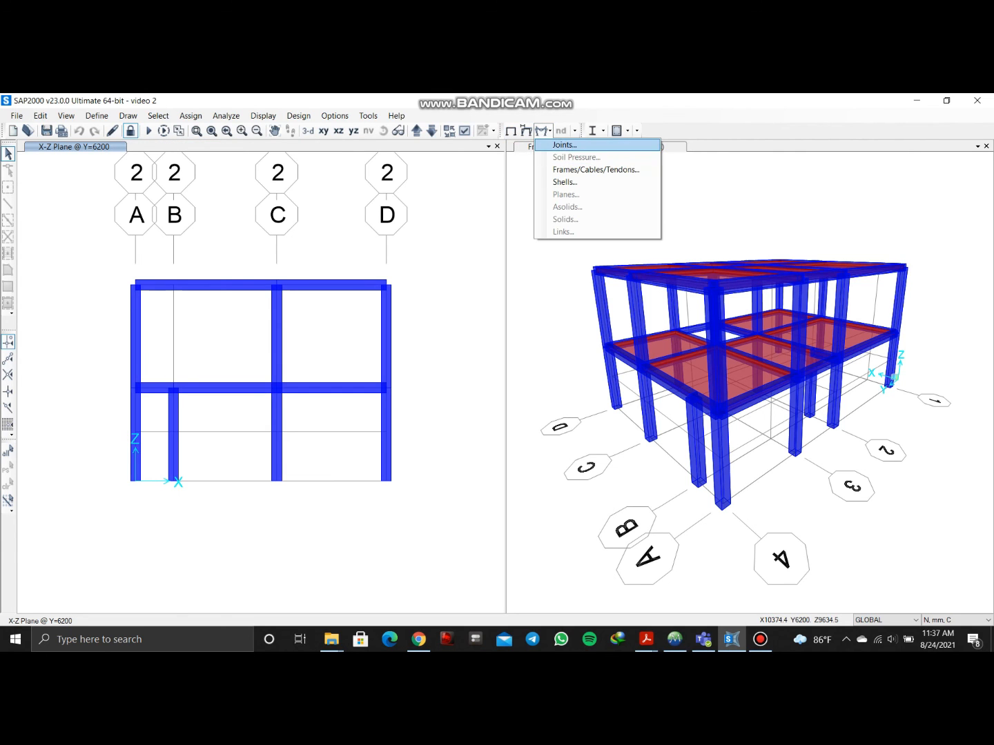
{"action": "left_click", "coordinate": [593, 170]}
{"action": "left_click", "coordinate": [533, 201]}
{"action": "scroll", "coordinate": [528, 301], "scroll_direction": "down", "scroll_amount": 4}
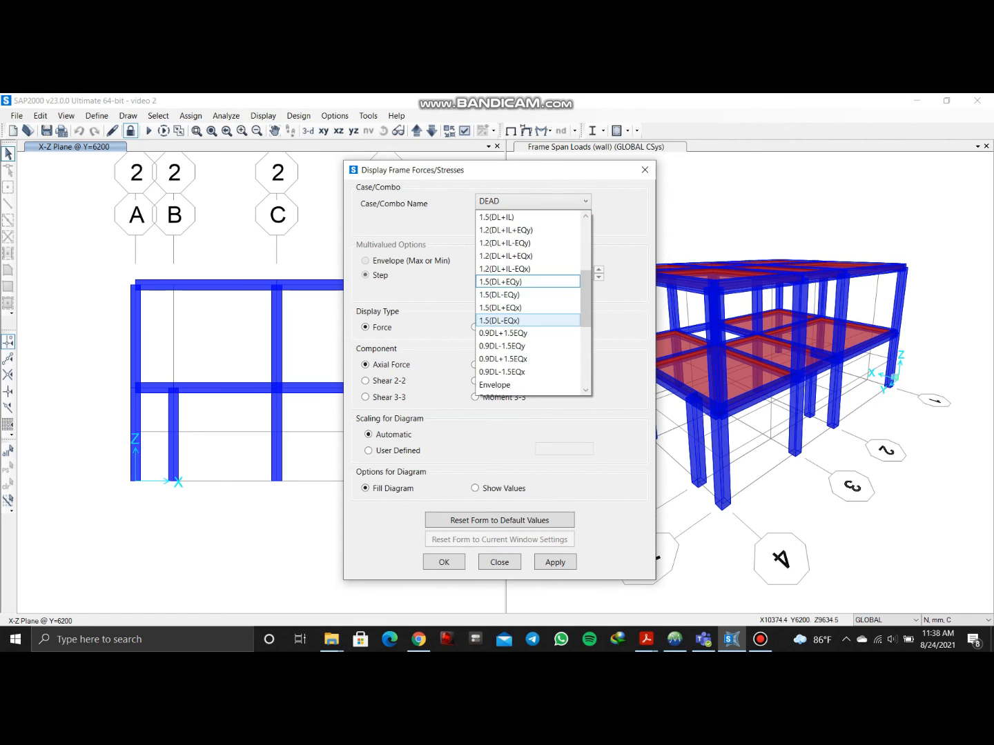
{"action": "left_click", "coordinate": [517, 384]}
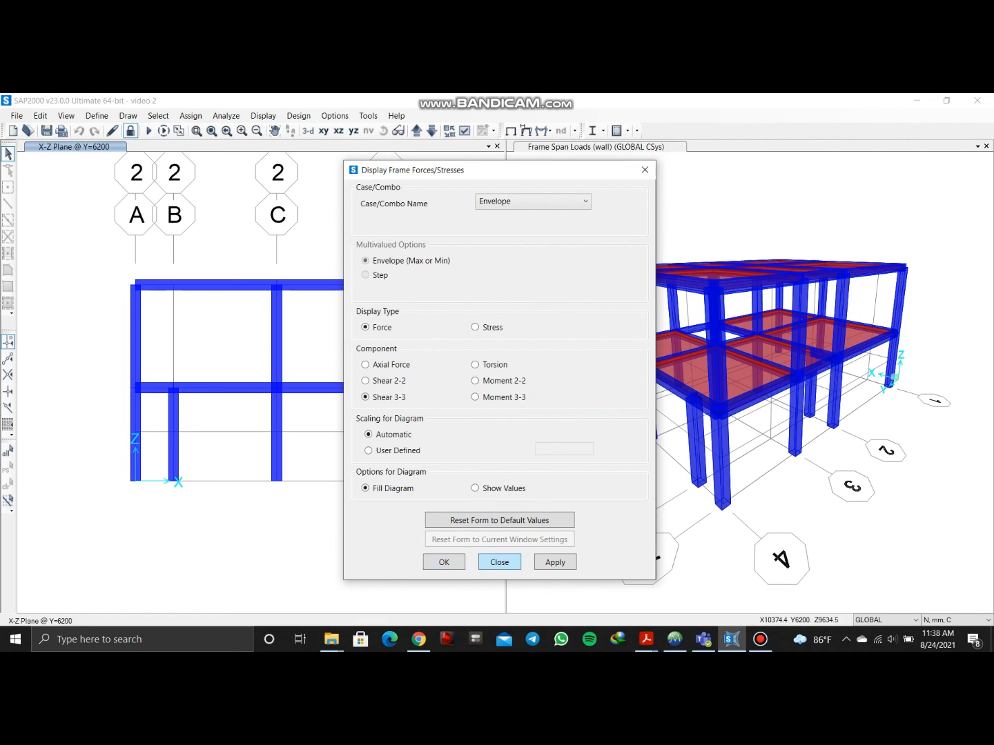
{"action": "left_click", "coordinate": [500, 562]}
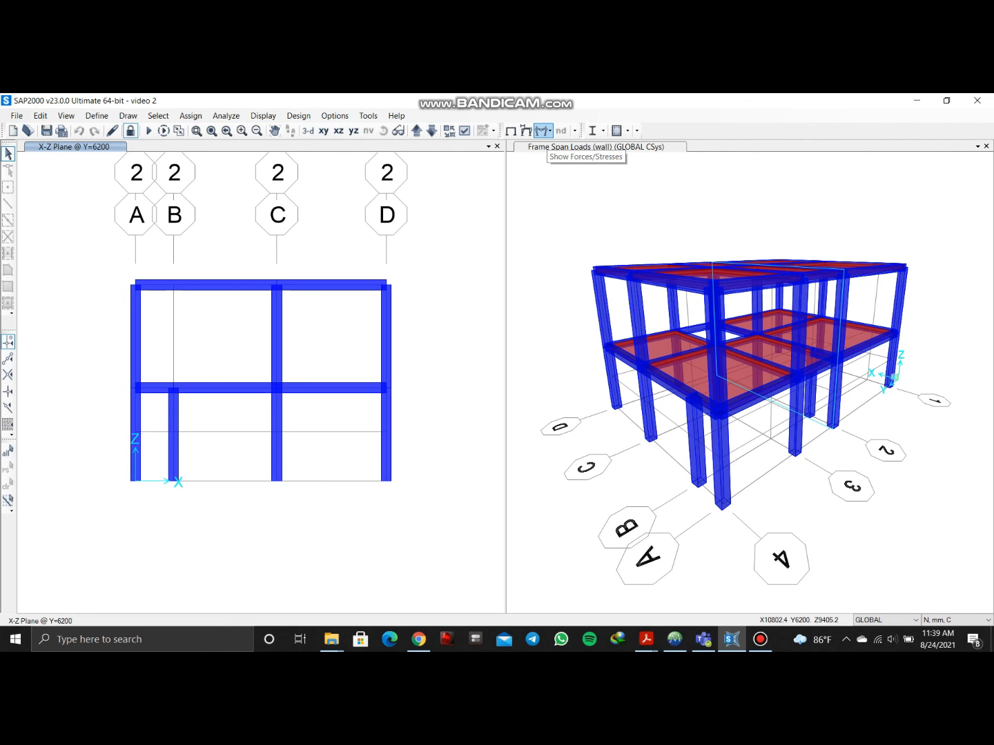
Display the filled Shear 2-2 force diagram of the frames for the Envelope combination in the X-Z elevation
{"action": "left_click", "coordinate": [543, 131]}
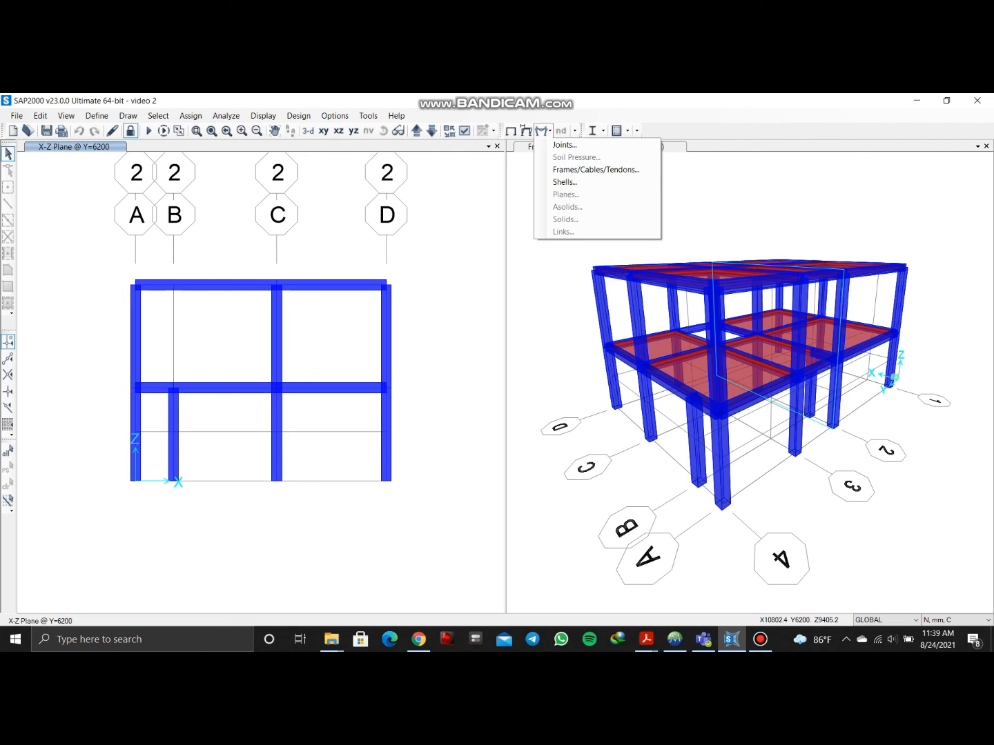
{"action": "left_click", "coordinate": [595, 170]}
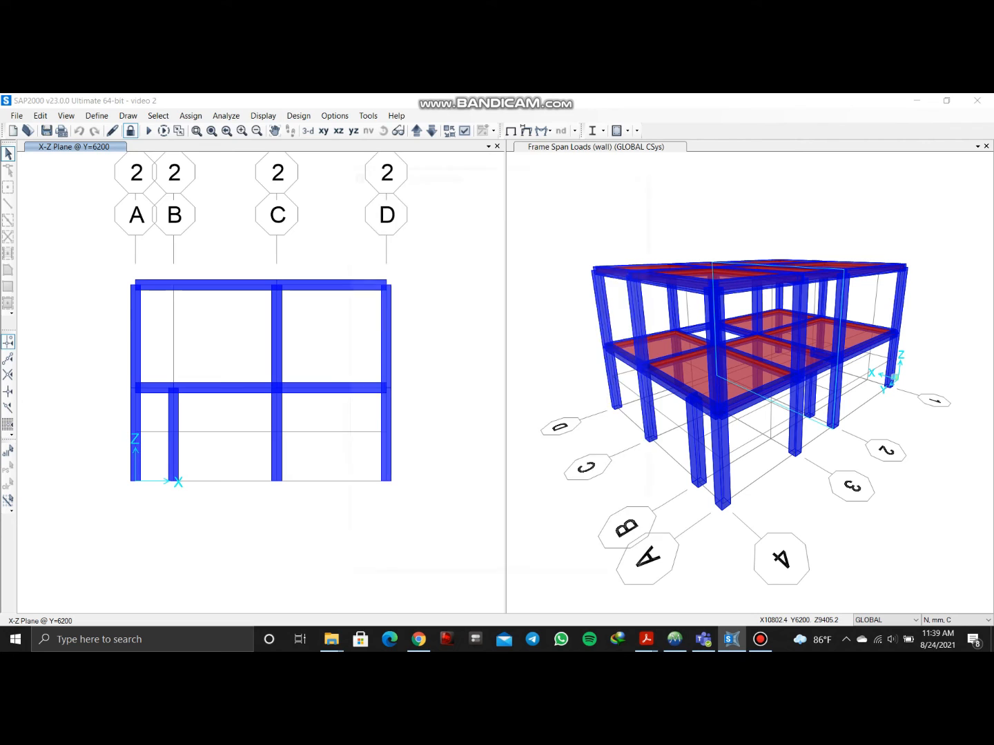
{"action": "left_click", "coordinate": [533, 201]}
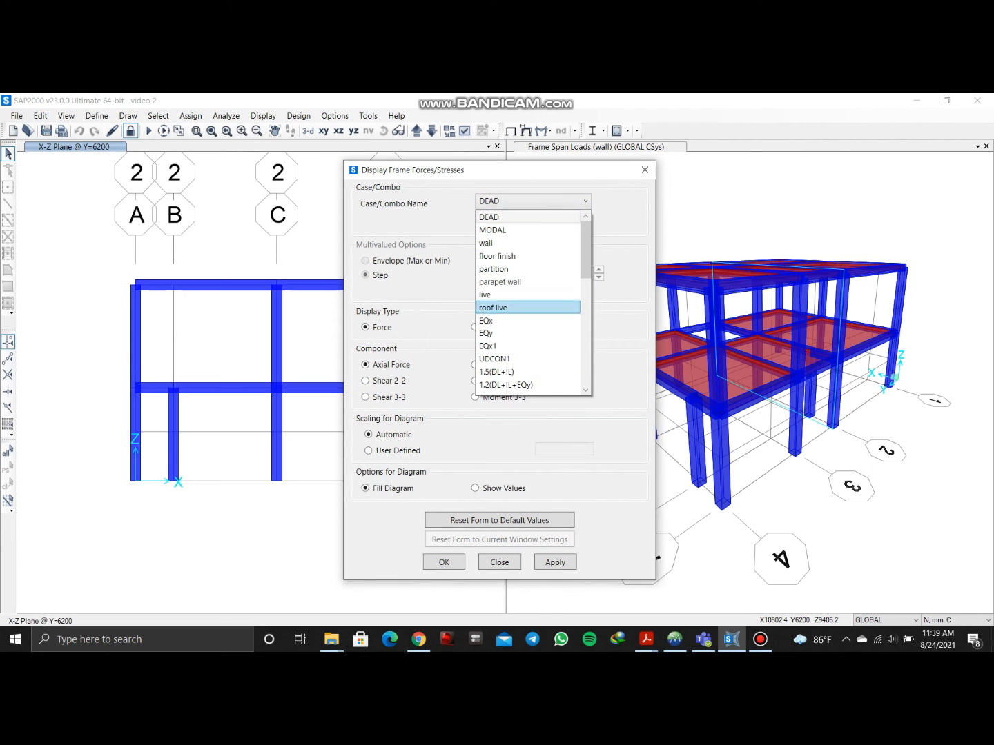
{"action": "scroll", "coordinate": [528, 295], "scroll_direction": "down", "scroll_amount": 3}
{"action": "scroll", "coordinate": [529, 290], "scroll_direction": "up", "scroll_amount": 3}
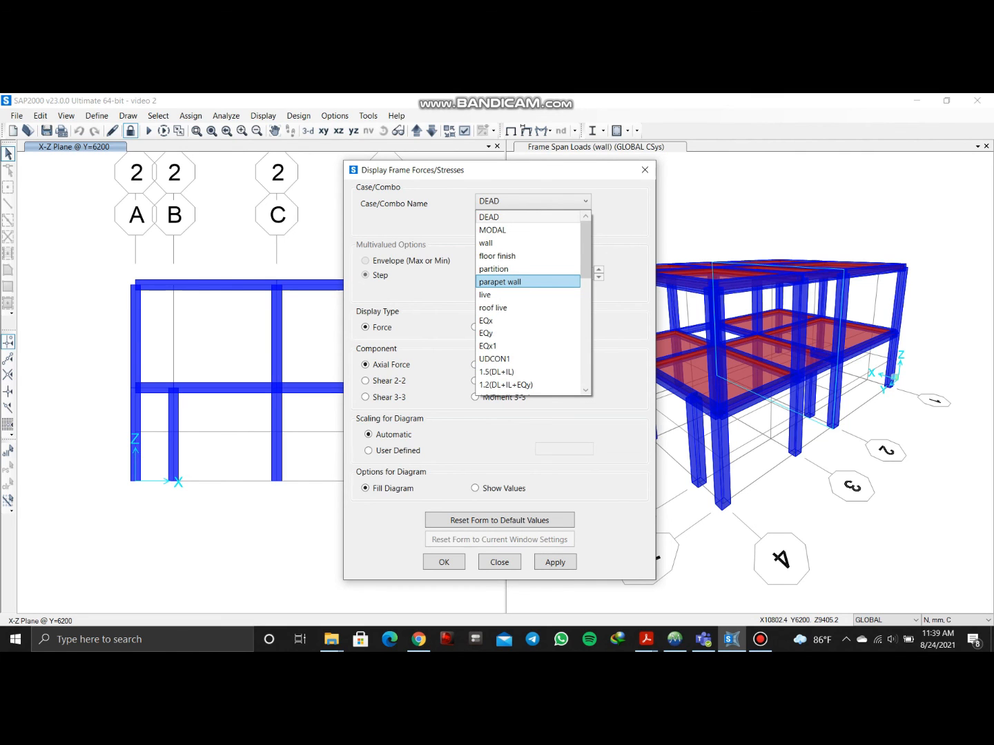
{"action": "scroll", "coordinate": [528, 290], "scroll_direction": "down", "scroll_amount": 9}
{"action": "scroll", "coordinate": [528, 293], "scroll_direction": "up", "scroll_amount": 4}
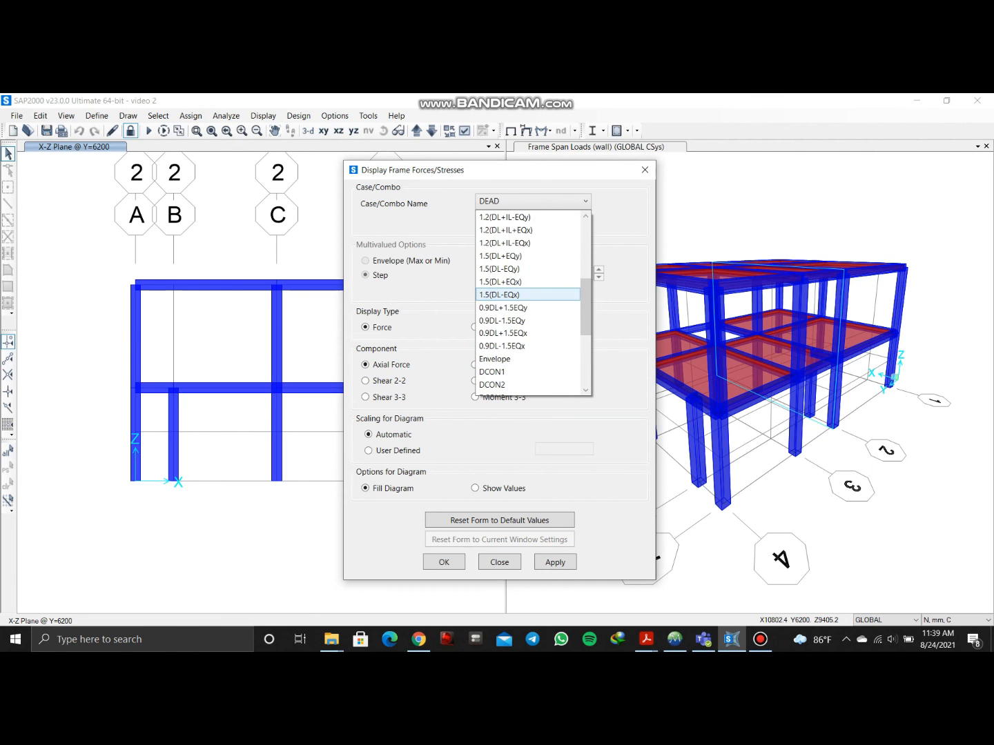
{"action": "left_click", "coordinate": [494, 359]}
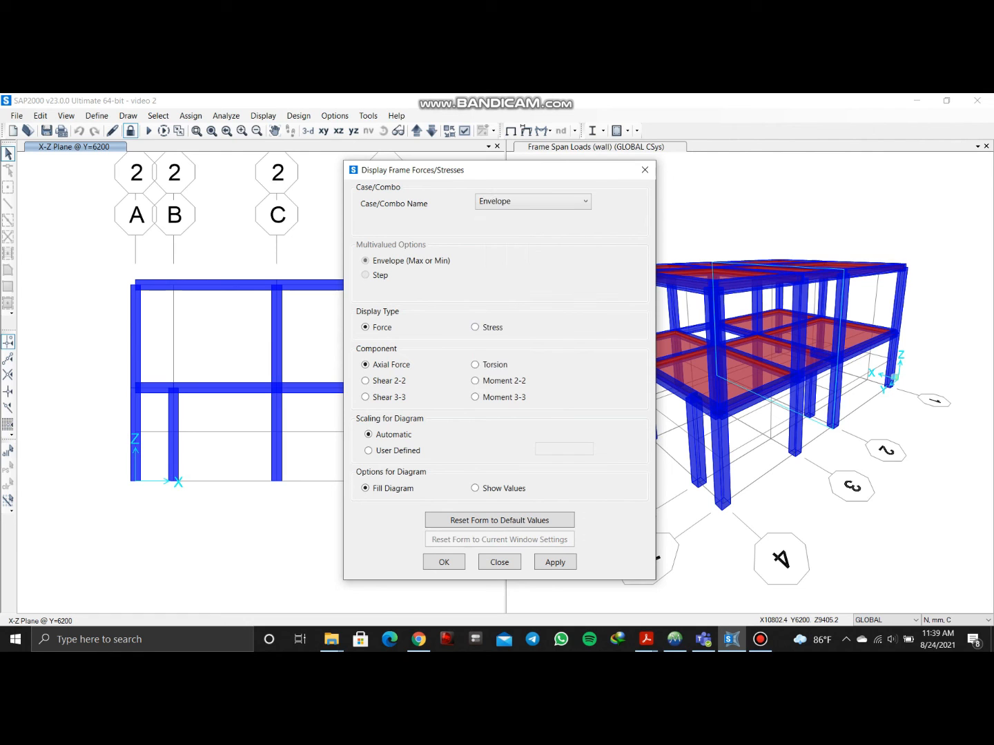
{"action": "left_click", "coordinate": [366, 381]}
{"action": "key", "text": "Return"}
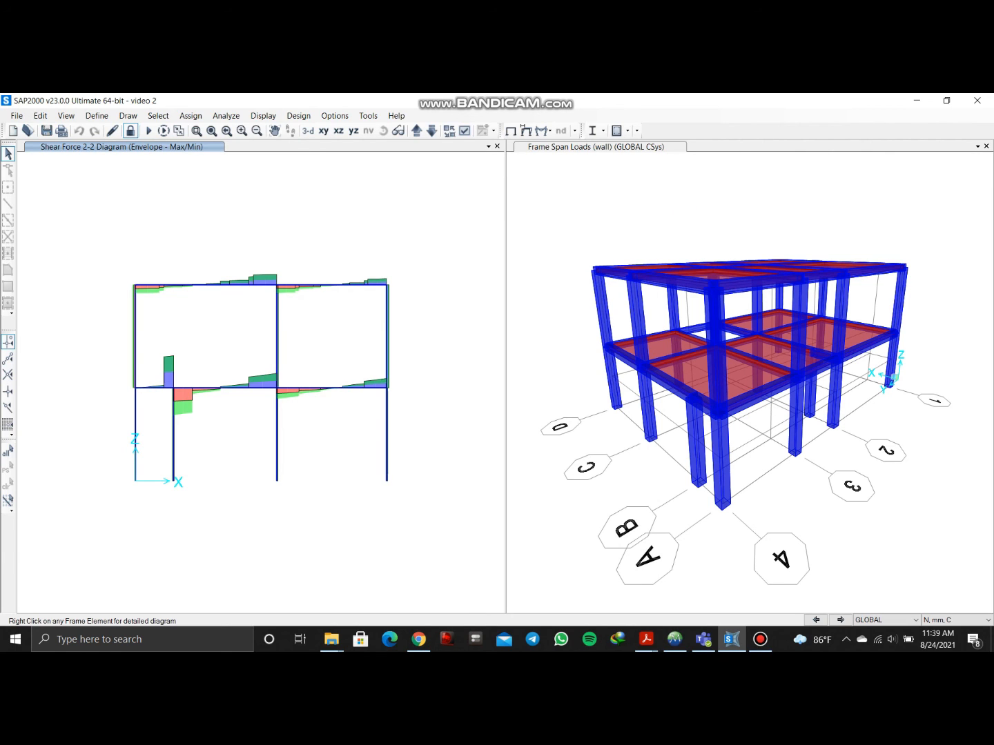
Browse the neighbouring X-Z elevations and show the detailed diagrams of the lower-floor beam between grids A and C on grid line 3
{"action": "left_click", "coordinate": [417, 131]}
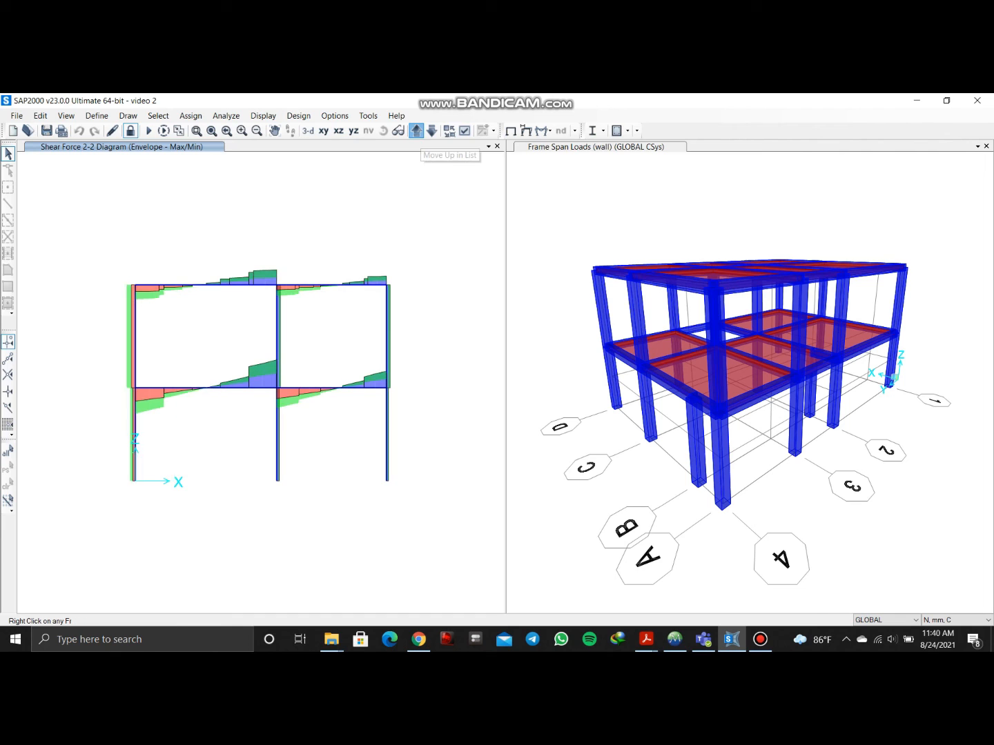
{"action": "left_click", "coordinate": [431, 130]}
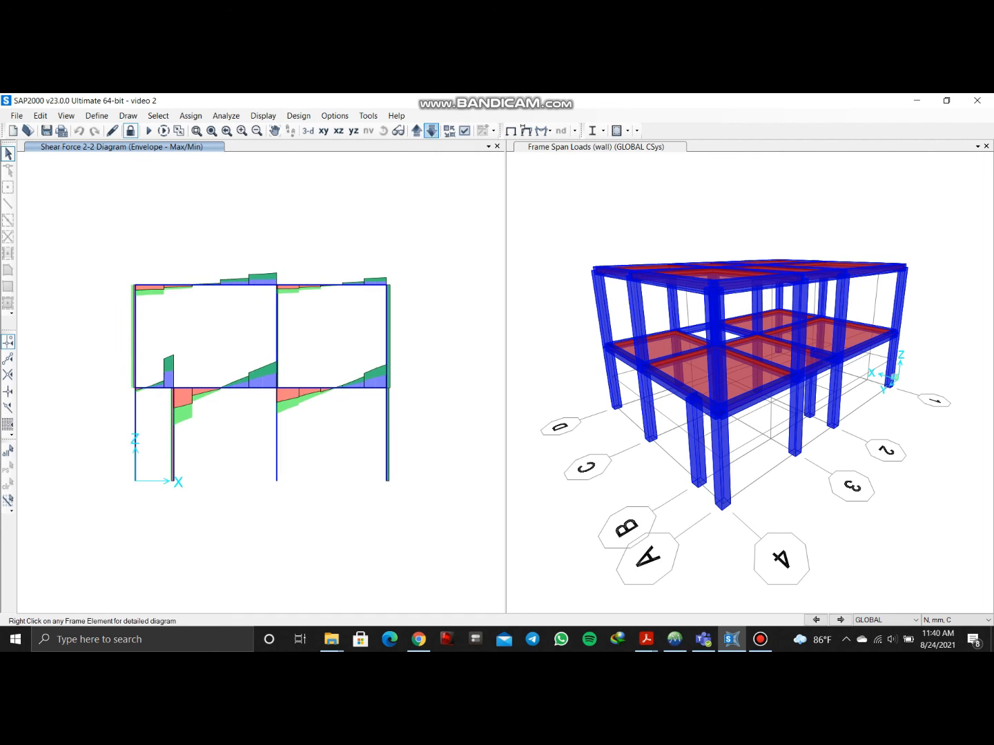
{"action": "left_click", "coordinate": [432, 131]}
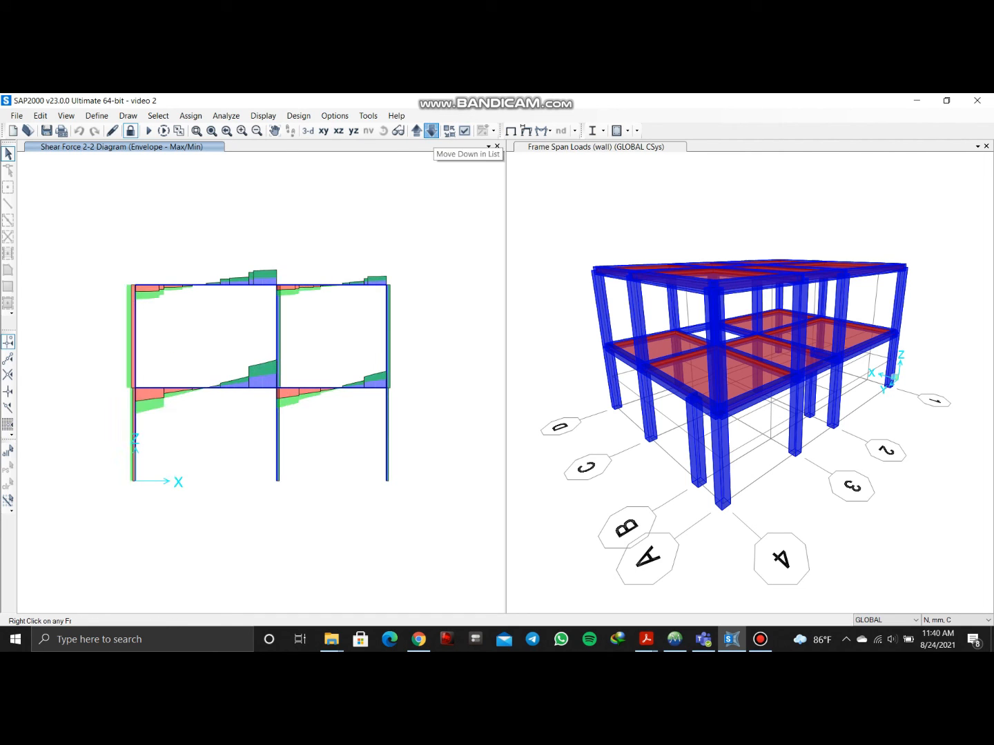
{"action": "left_click", "coordinate": [226, 387]}
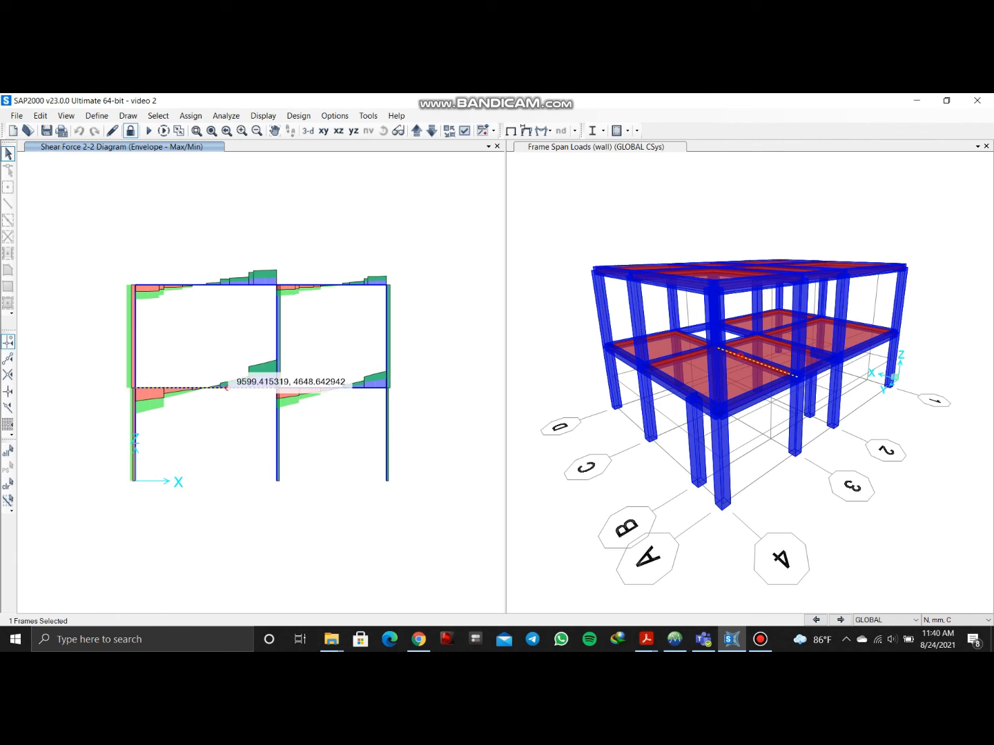
{"action": "right_click", "coordinate": [228, 387]}
{"action": "key", "text": "Escape"}
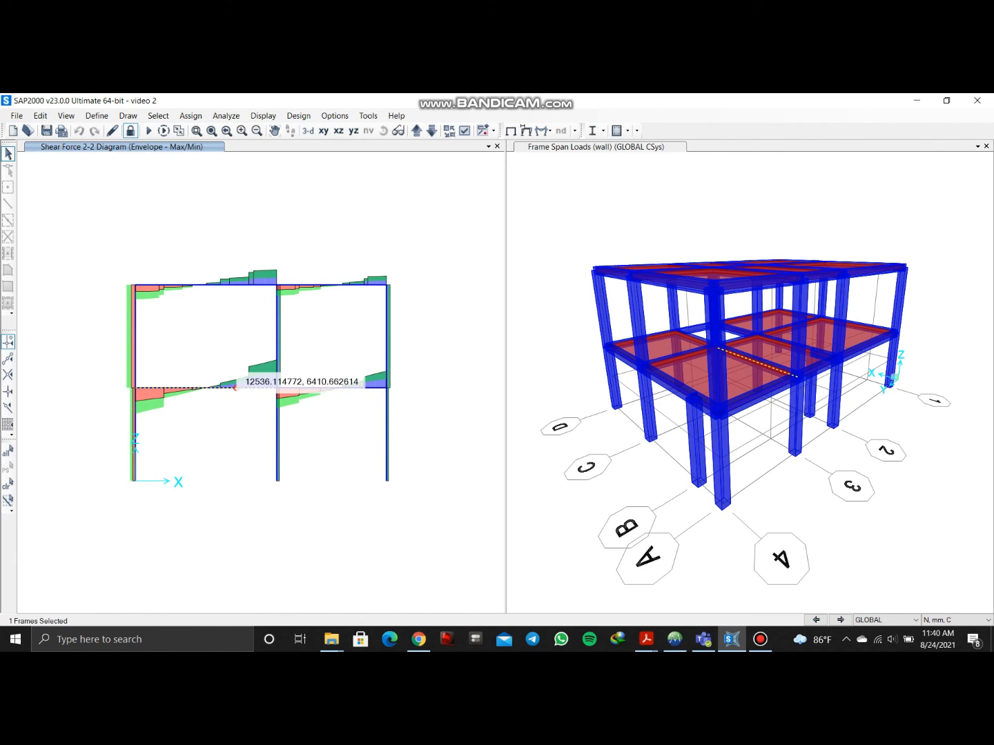
{"action": "left_click", "coordinate": [234, 388]}
{"action": "right_click", "coordinate": [234, 388]}
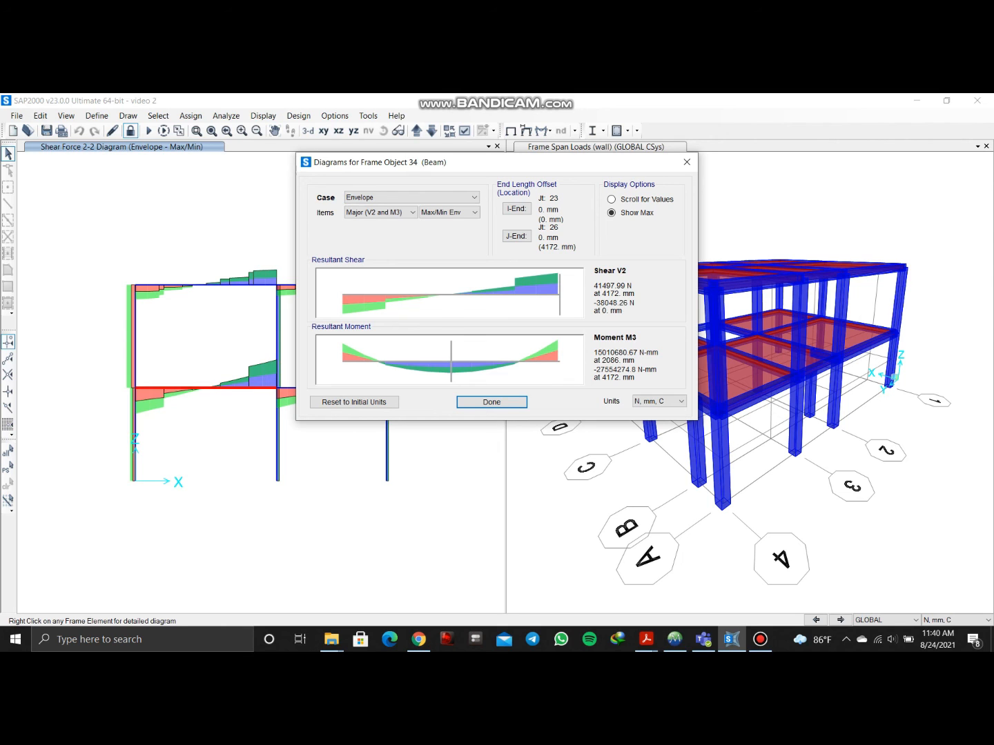
Set the beam diagram units to KN, m, C and read the shear and moment at the 4.172 m location
{"action": "left_click", "coordinate": [659, 401]}
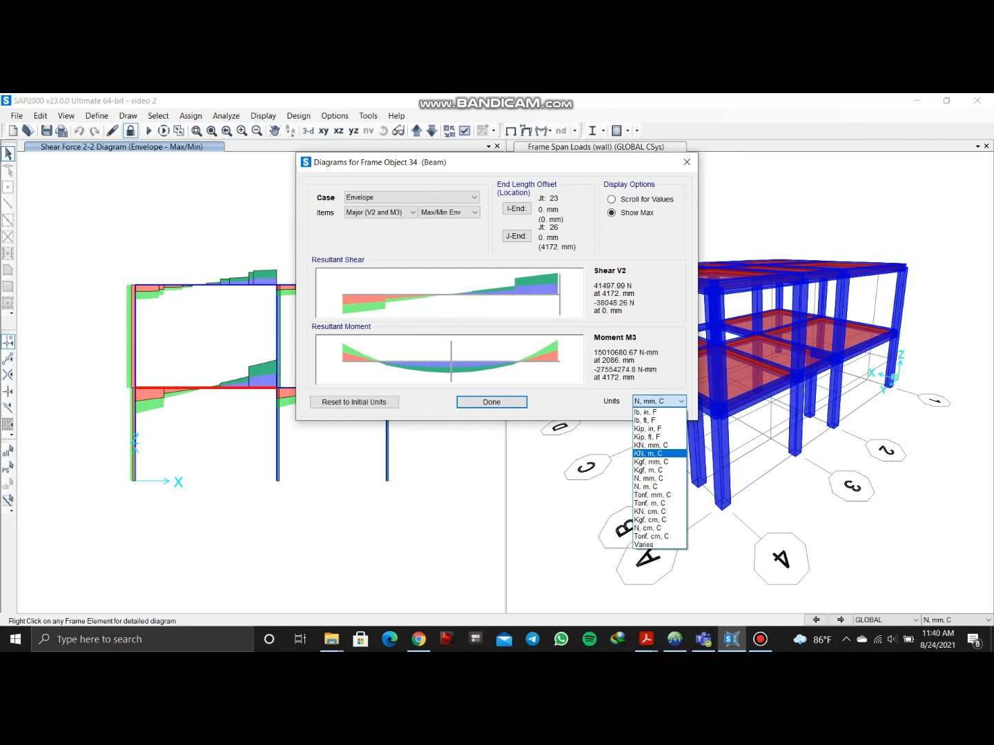
{"action": "key", "text": "Return"}
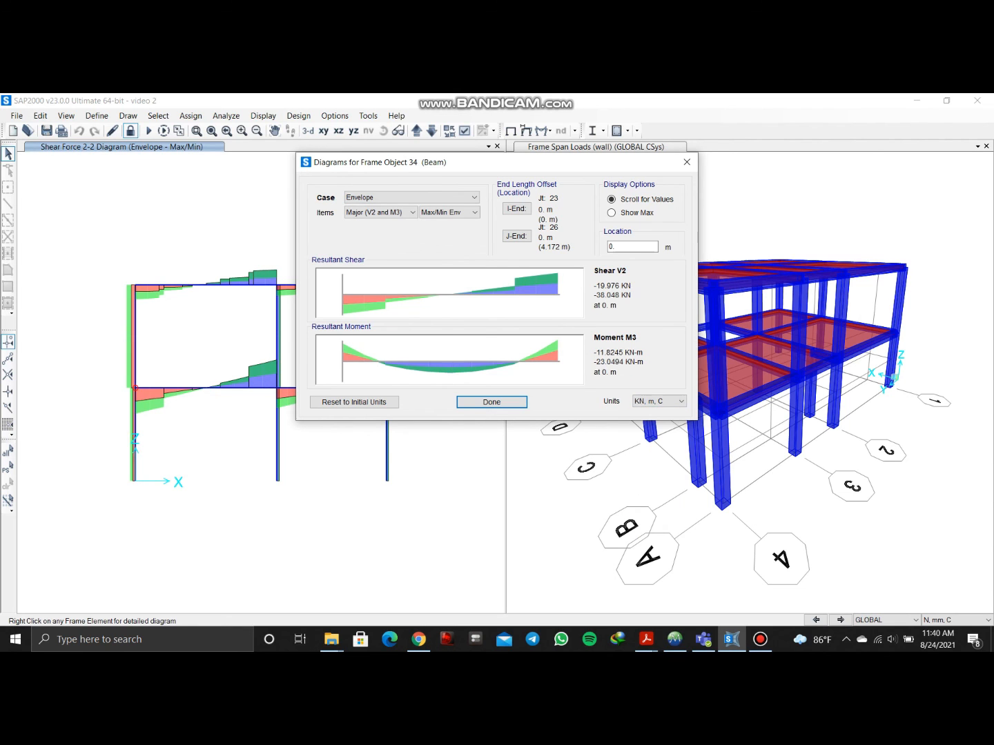
{"action": "mouse_move", "coordinate": [560, 294]}
{"action": "left_mouse_down"}
{"action": "mouse_move", "coordinate": [405, 295]}
{"action": "mouse_move", "coordinate": [560, 295]}
{"action": "left_mouse_up"}
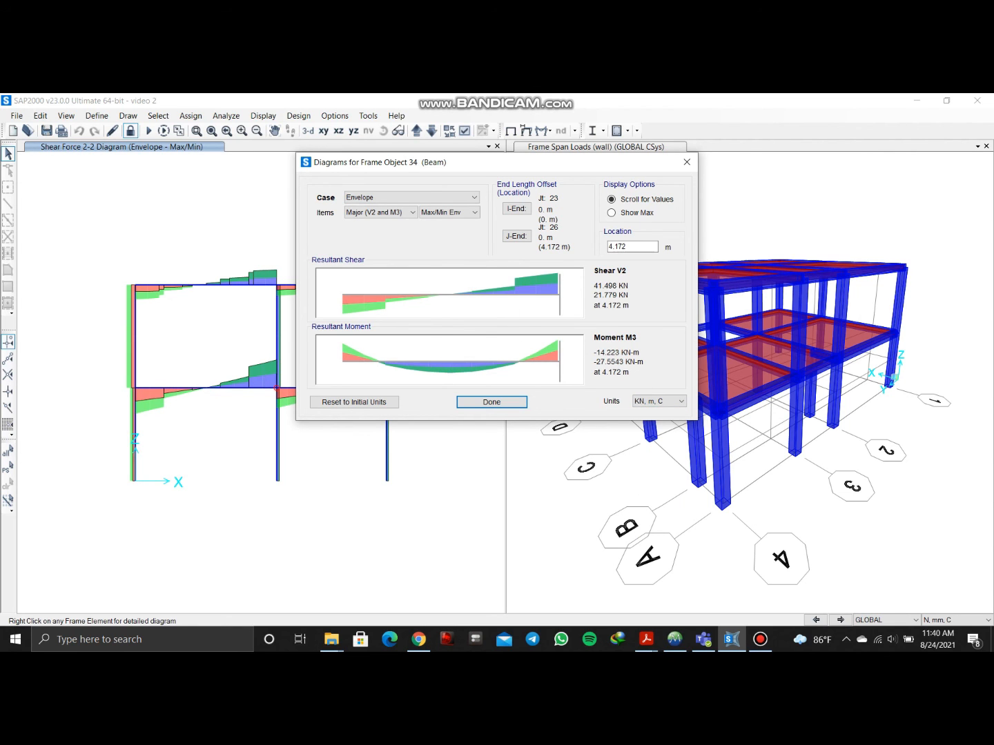
Show the maximum shear and moment values on the selected beam's envelope diagrams
{"action": "left_click", "coordinate": [612, 213]}
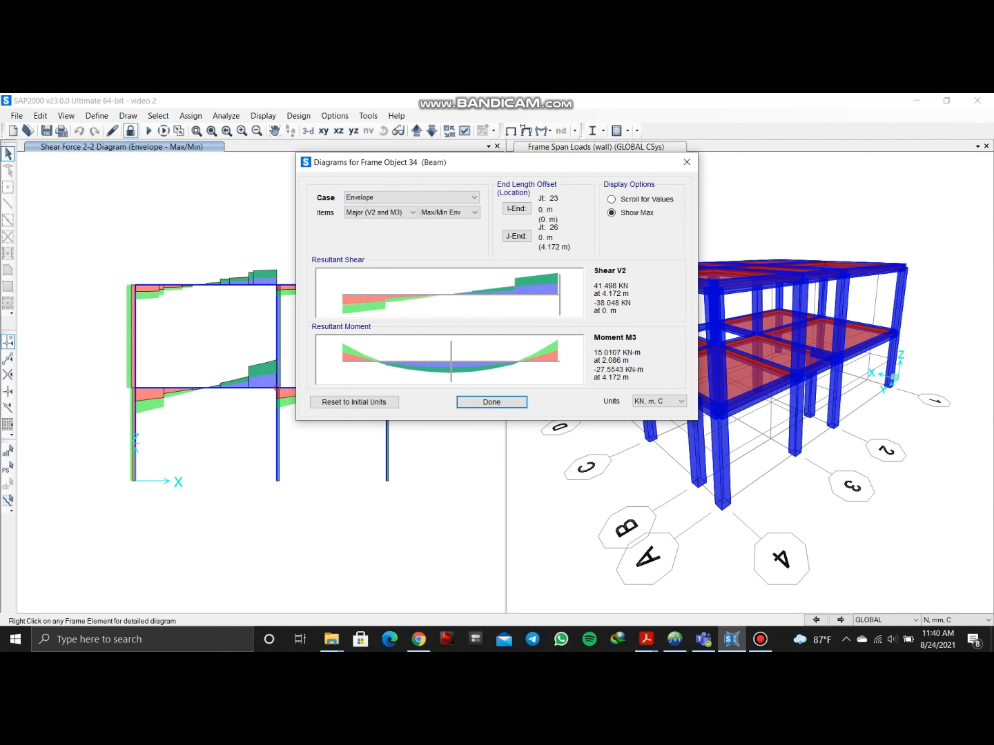
{"action": "mouse_move", "coordinate": [452, 361]}
{"action": "left_mouse_down"}
{"action": "mouse_move", "coordinate": [351, 361]}
{"action": "mouse_move", "coordinate": [501, 361]}
{"action": "mouse_move", "coordinate": [342, 361]}
{"action": "mouse_move", "coordinate": [509, 361]}
{"action": "left_mouse_up"}
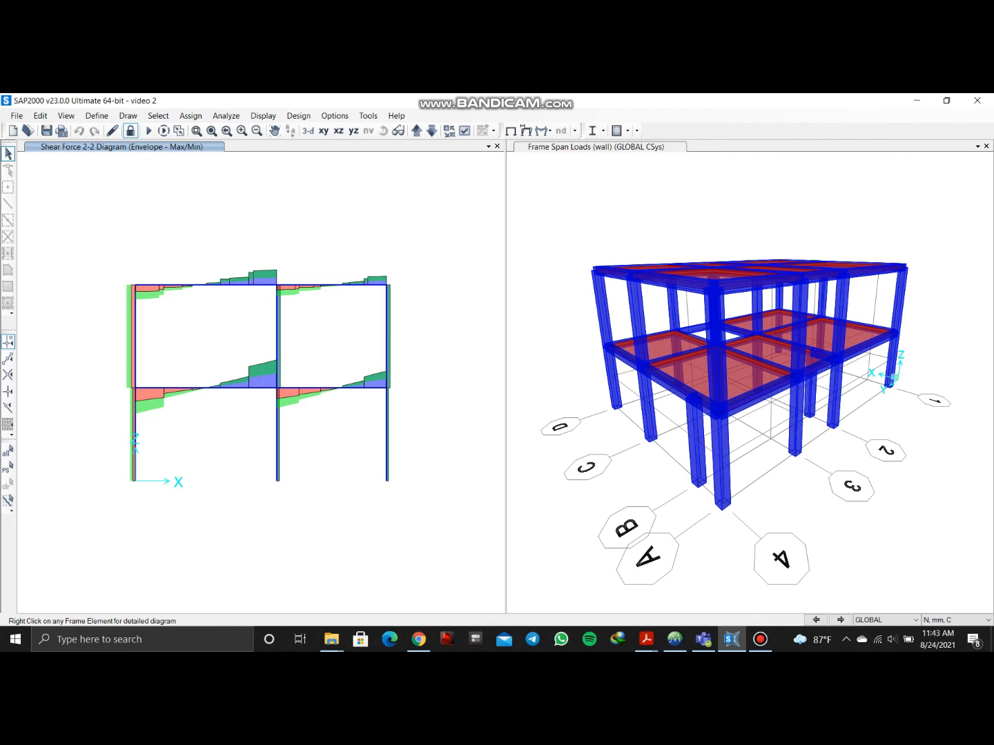
Run the concrete frame design check of the structure and view the longitudinal reinforcing areas in N, mm, C units
{"action": "left_click", "coordinate": [299, 115]}
{"action": "mouse_move", "coordinate": [345, 147]}
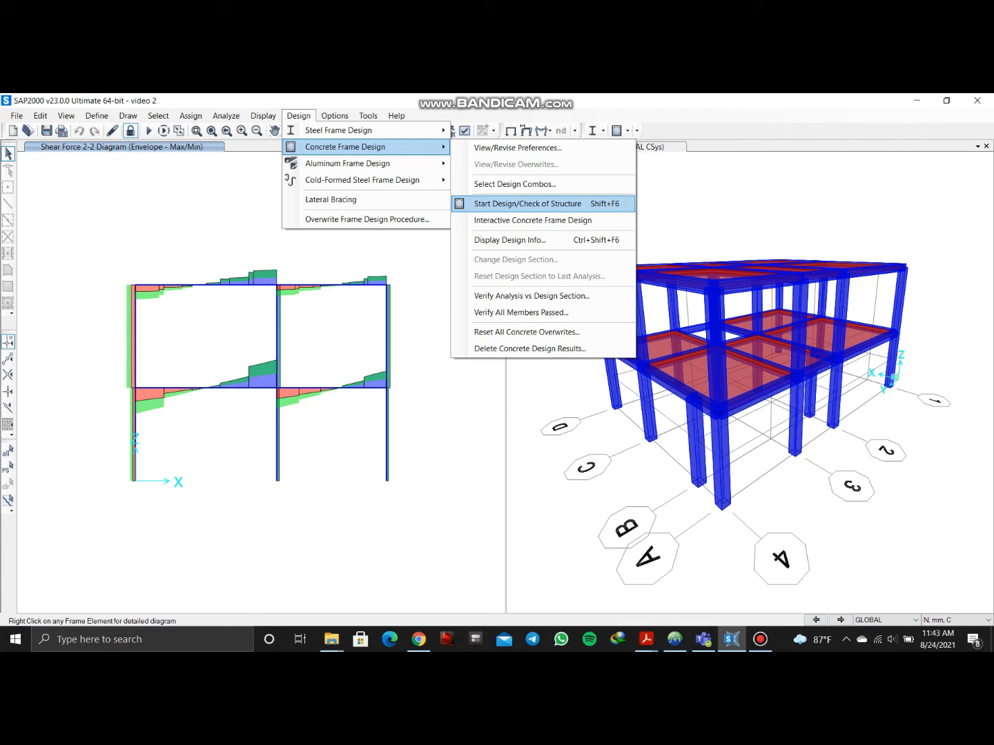
{"action": "left_click", "coordinate": [528, 204]}
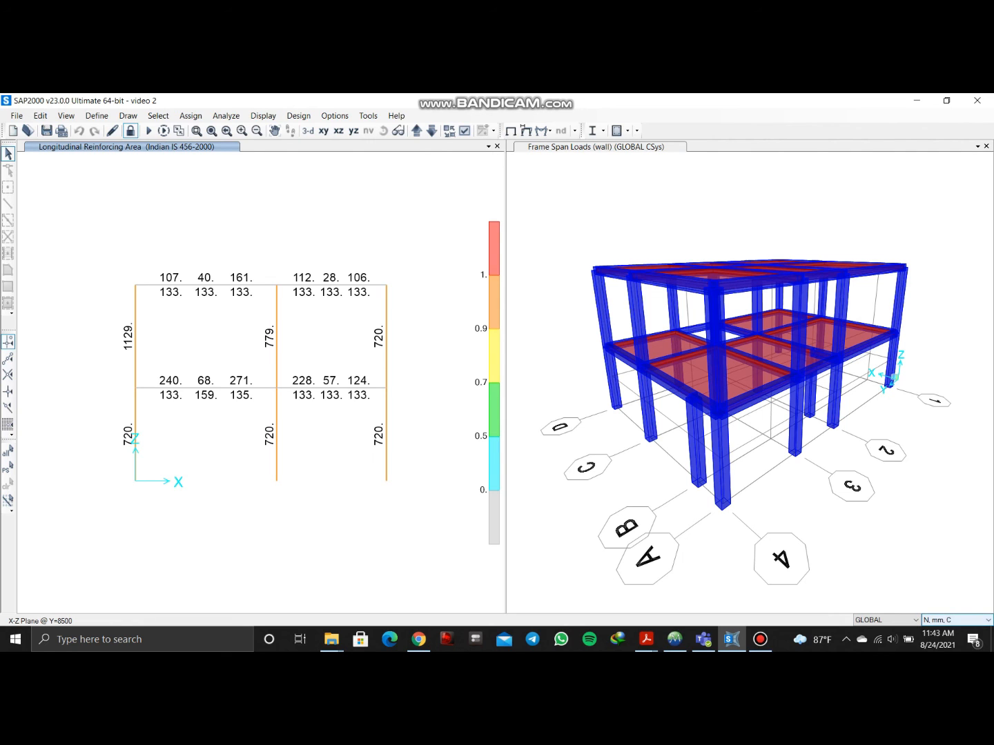
{"action": "left_click", "coordinate": [956, 620]}
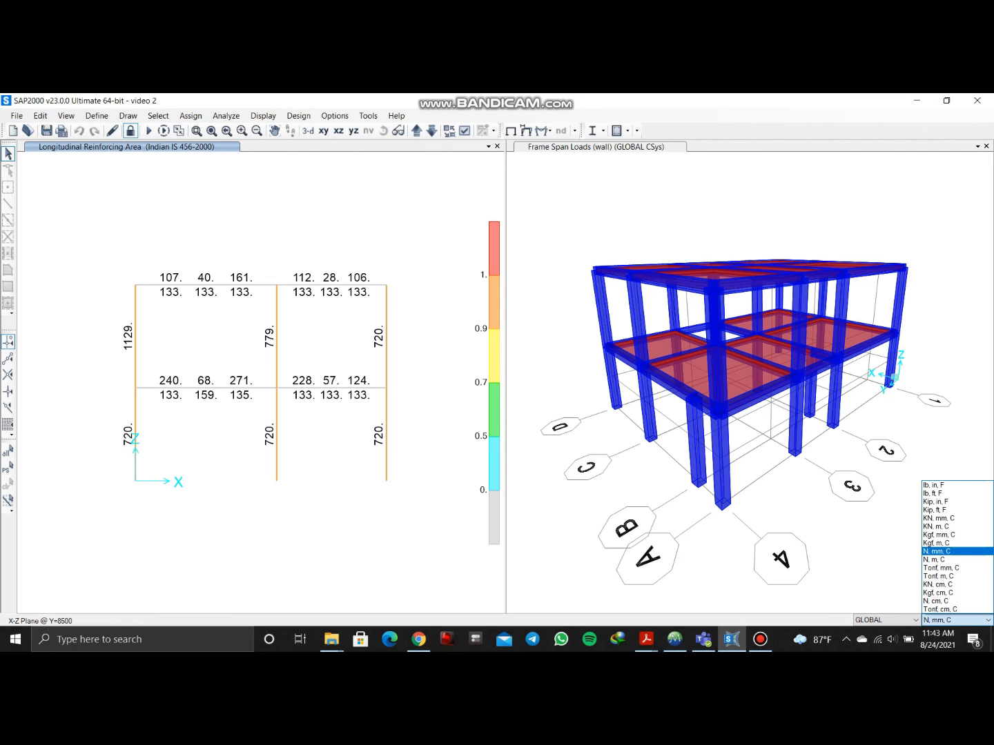
{"action": "left_click", "coordinate": [956, 619]}
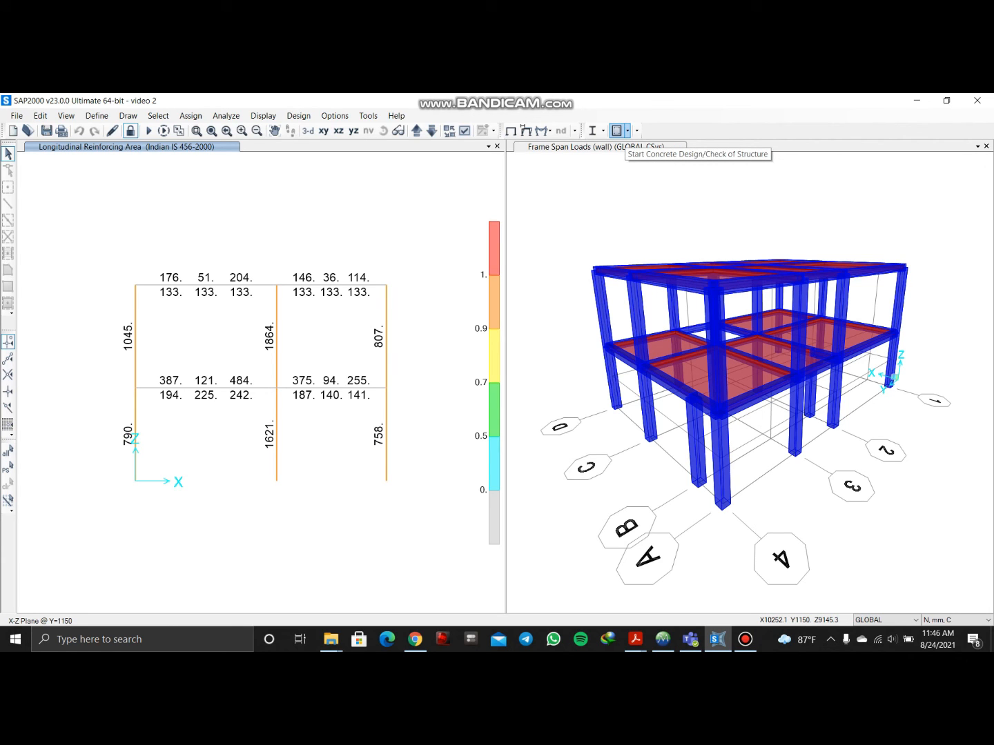
Verify that all concrete members pass the stress/capacity check and dismiss the report
{"action": "left_click", "coordinate": [626, 130]}
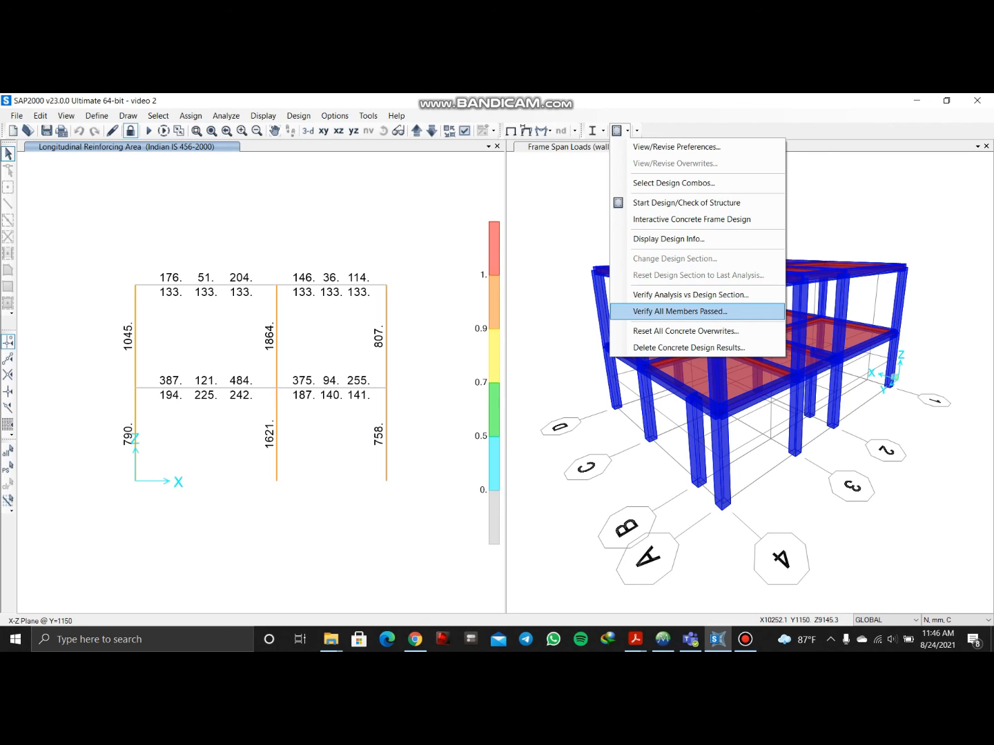
{"action": "left_click", "coordinate": [680, 311]}
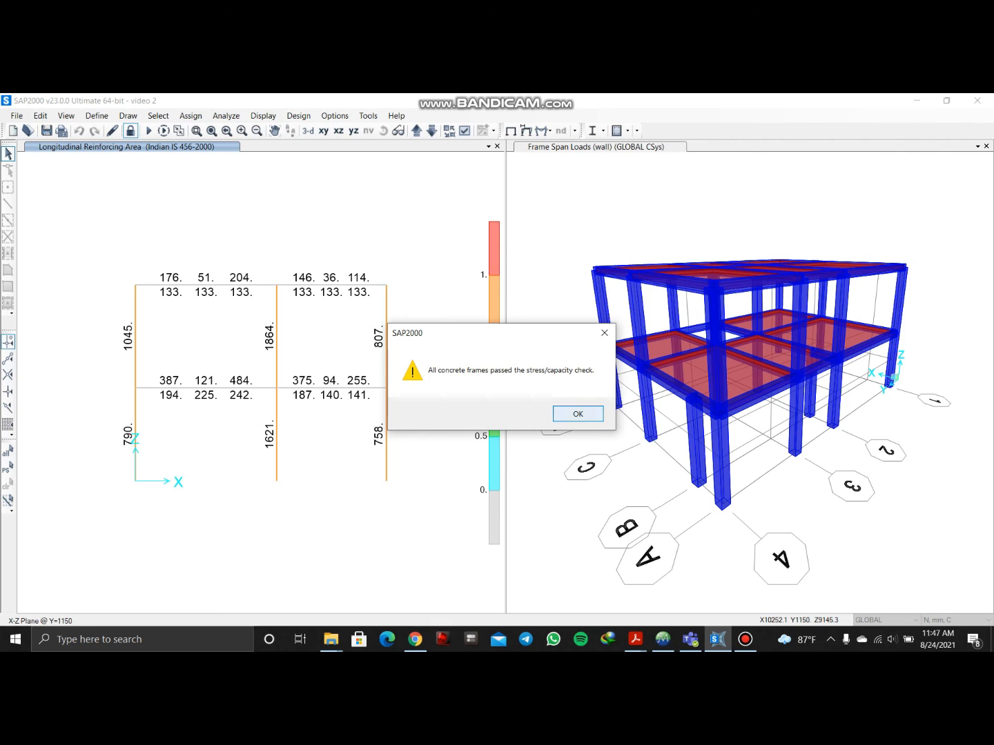
{"action": "left_click", "coordinate": [578, 413]}
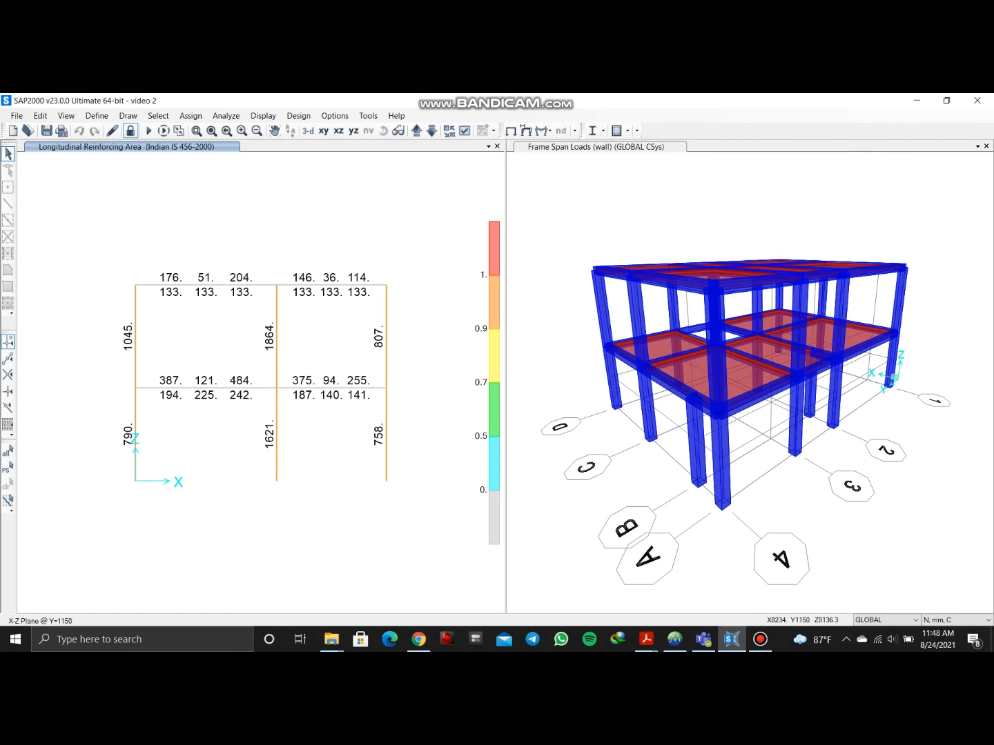
Display the Rebar Percentage design output for the frames in the X-Z elevation at Y=1150
{"action": "left_click", "coordinate": [627, 130]}
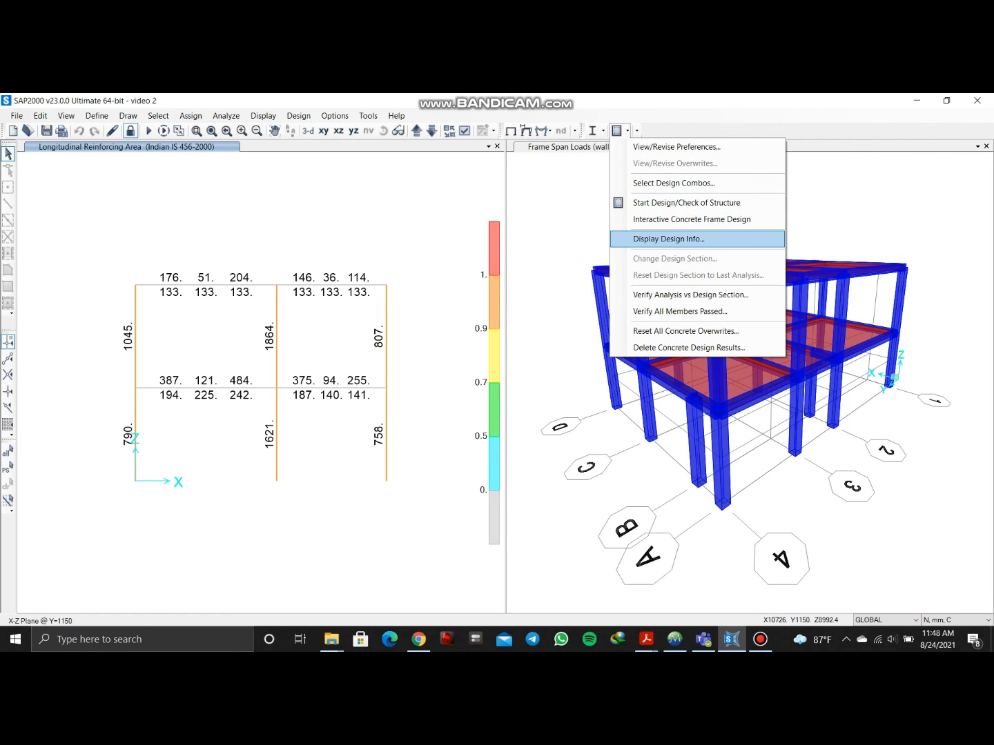
{"action": "key", "text": "Return"}
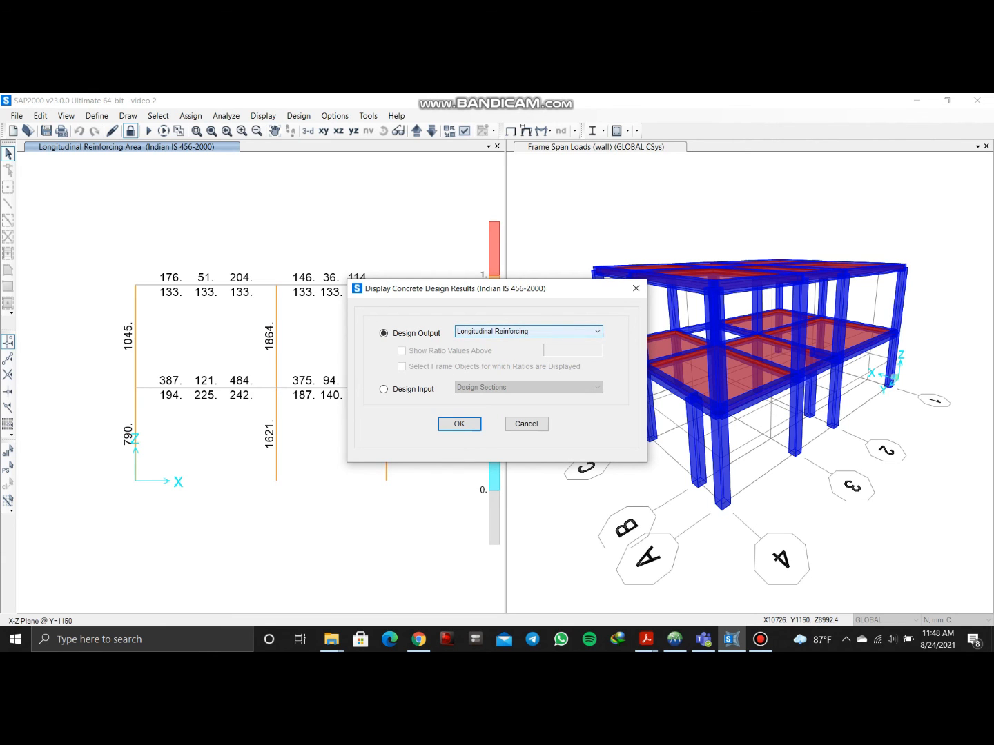
{"action": "left_click", "coordinate": [529, 331]}
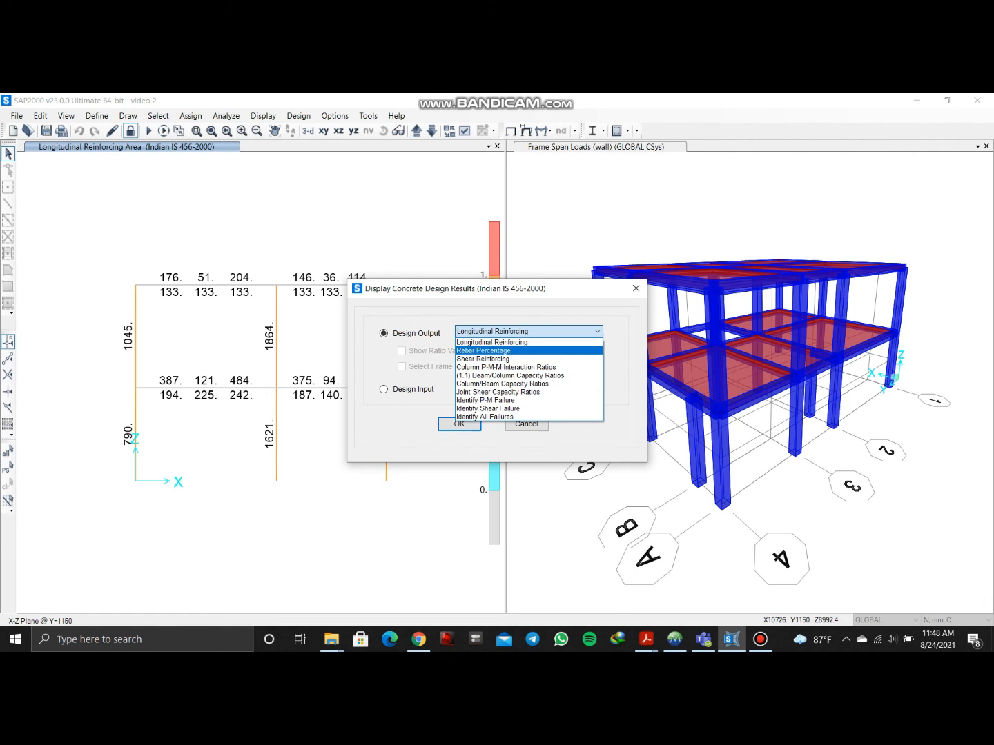
{"action": "left_click", "coordinate": [485, 351]}
{"action": "left_click", "coordinate": [539, 332]}
{"action": "left_click", "coordinate": [539, 332]}
{"action": "left_click", "coordinate": [459, 424]}
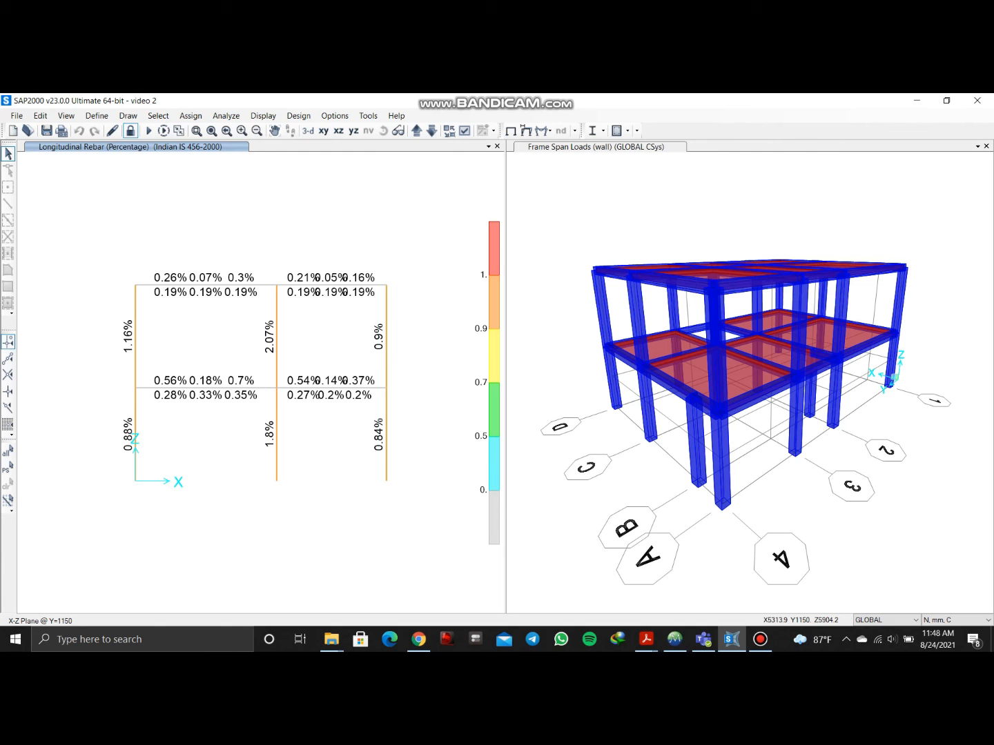
Display the Column P-M-M Interaction Ratios design output and review it across the X-Z elevations
{"action": "left_click", "coordinate": [627, 131]}
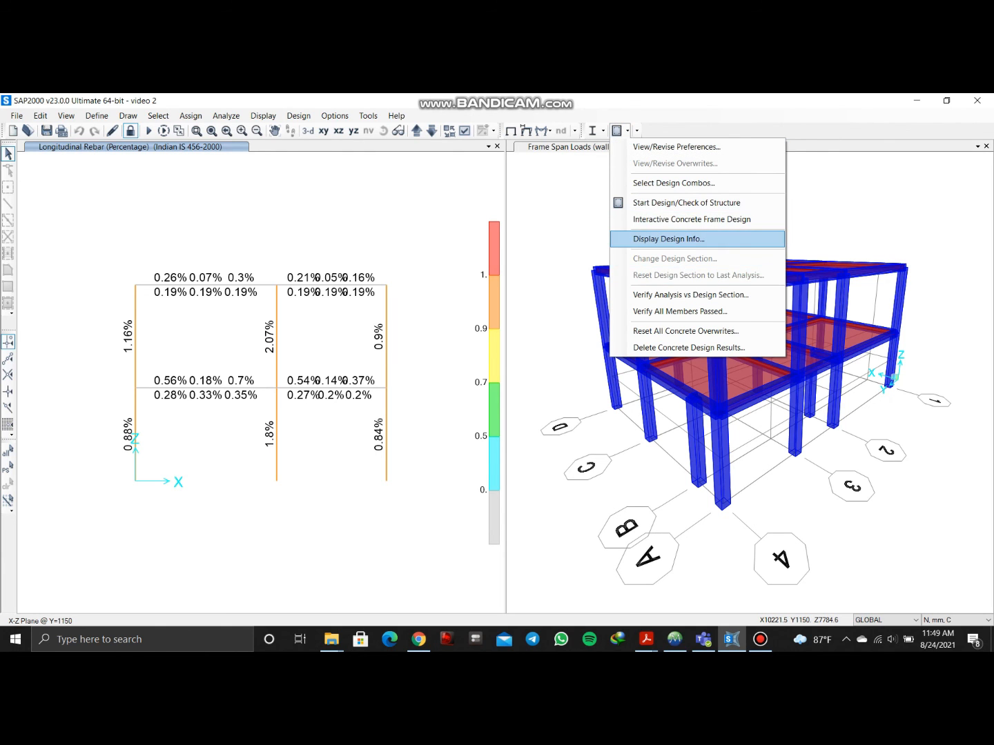
{"action": "left_click", "coordinate": [669, 239]}
{"action": "left_click", "coordinate": [598, 332]}
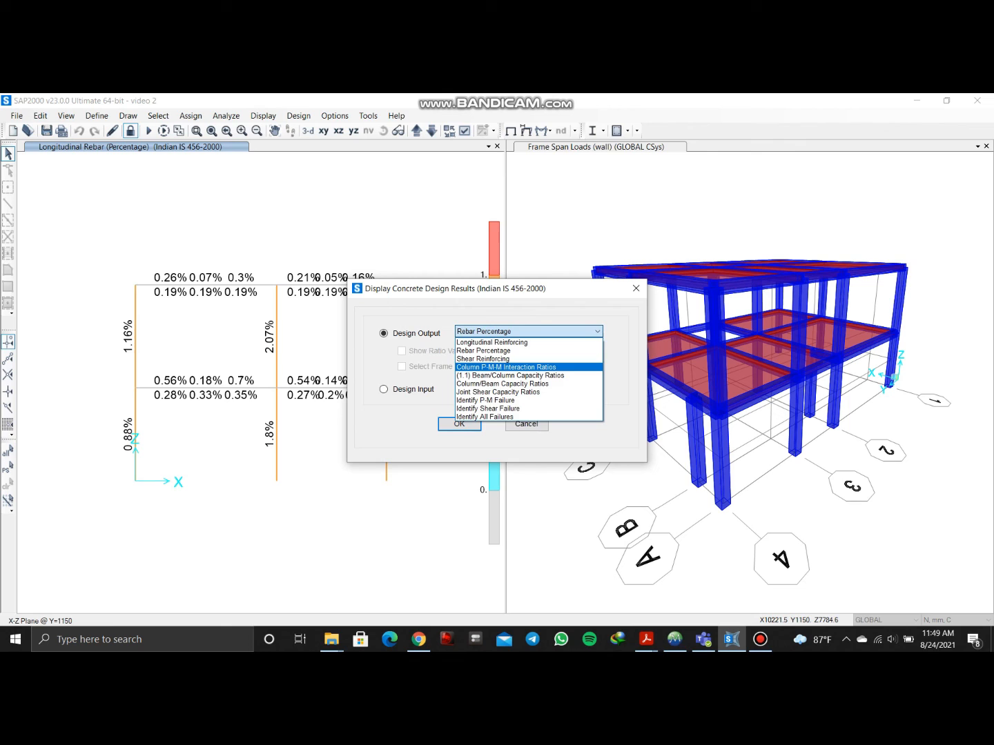
{"action": "left_click", "coordinate": [506, 367]}
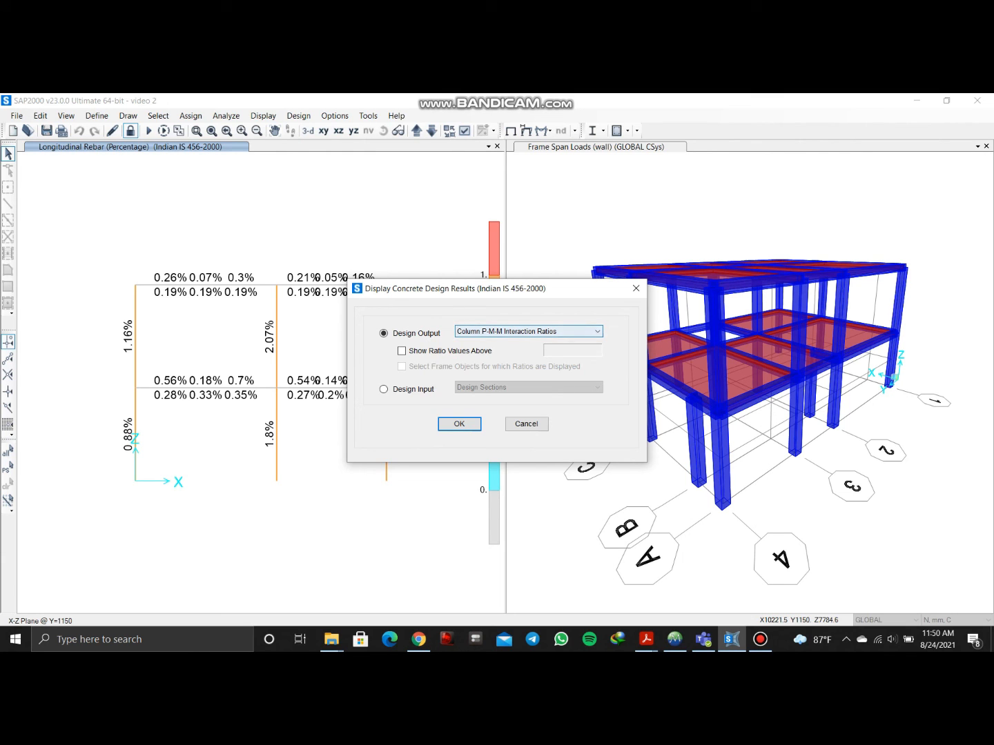
{"action": "left_click", "coordinate": [459, 424]}
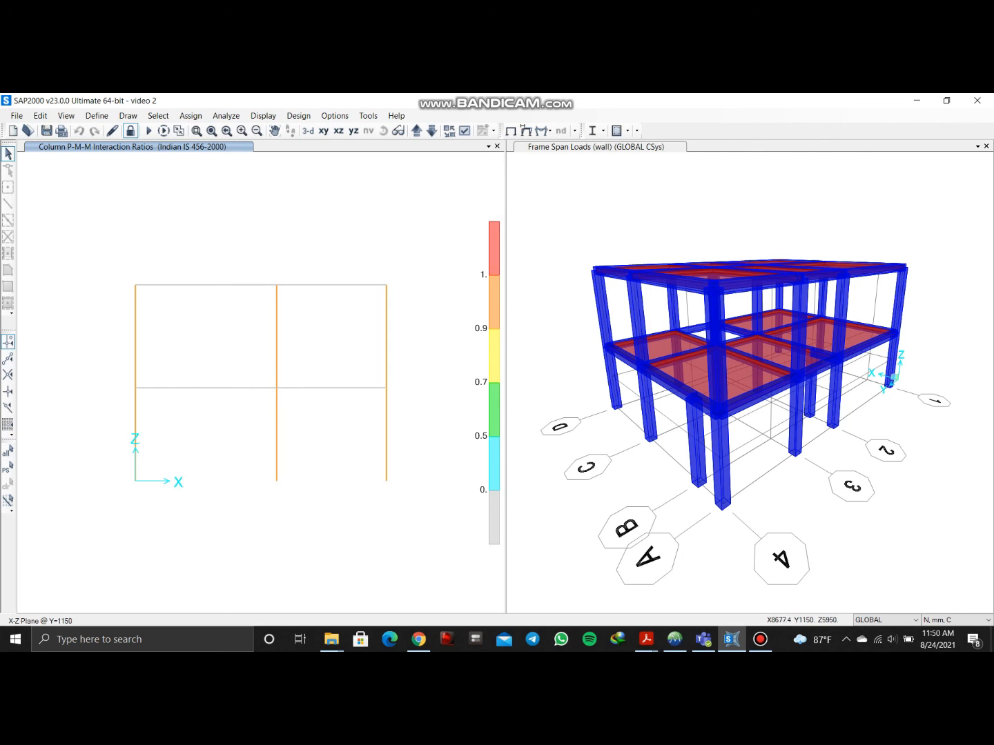
{"action": "left_click", "coordinate": [417, 131]}
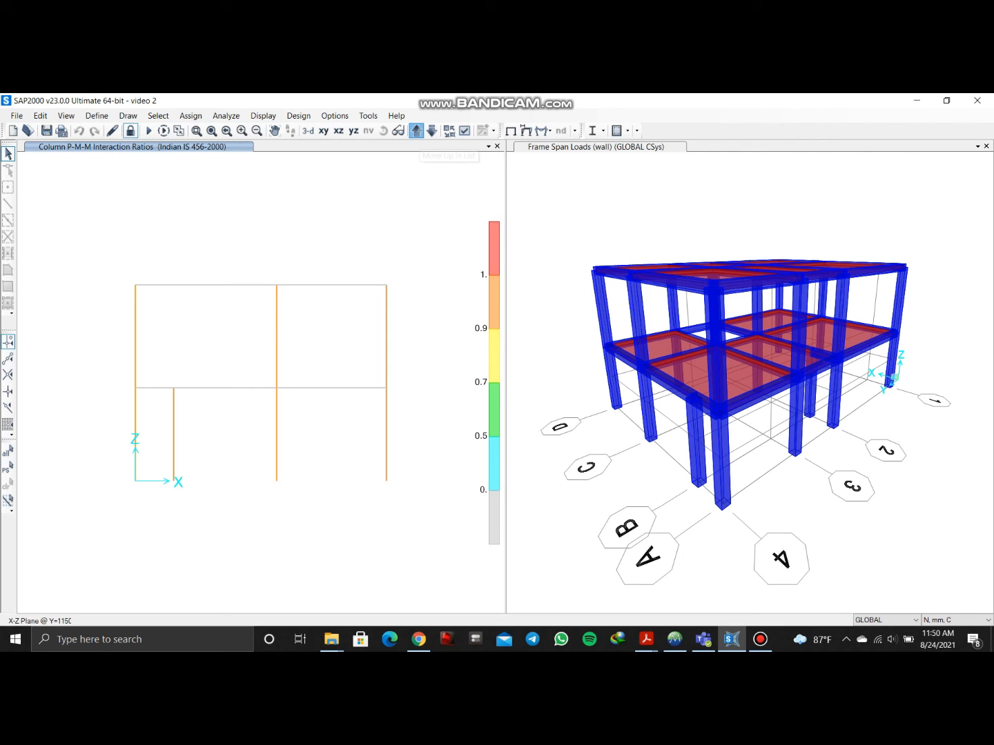
{"action": "left_click", "coordinate": [416, 130]}
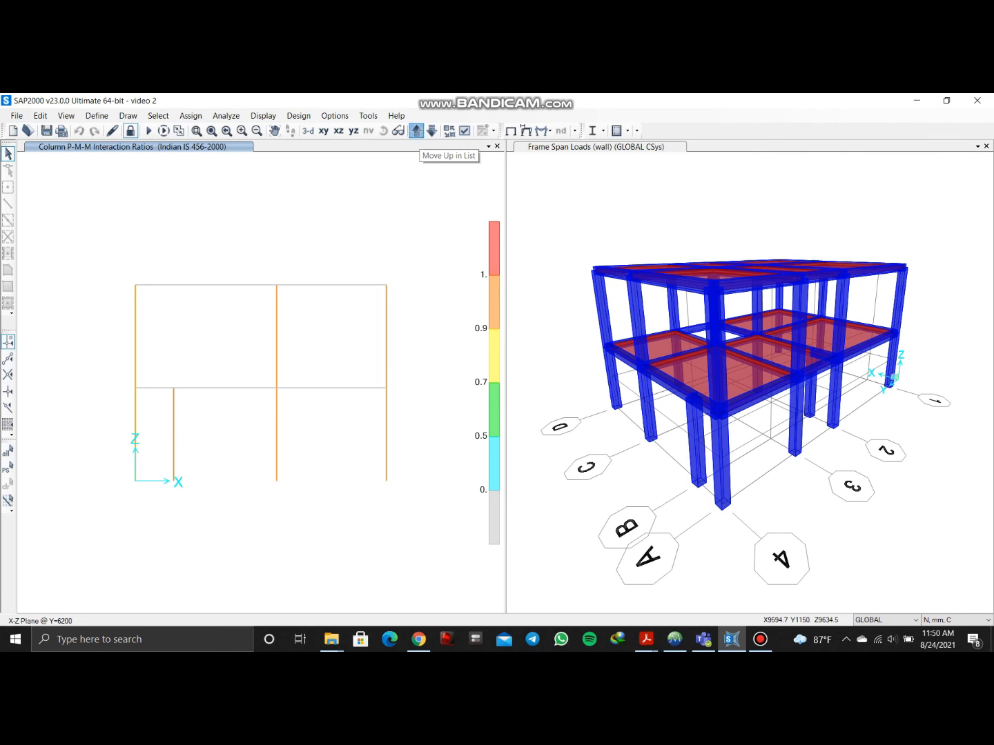
{"action": "left_click", "coordinate": [416, 130]}
{"action": "left_click", "coordinate": [417, 131]}
{"action": "left_click", "coordinate": [417, 130]}
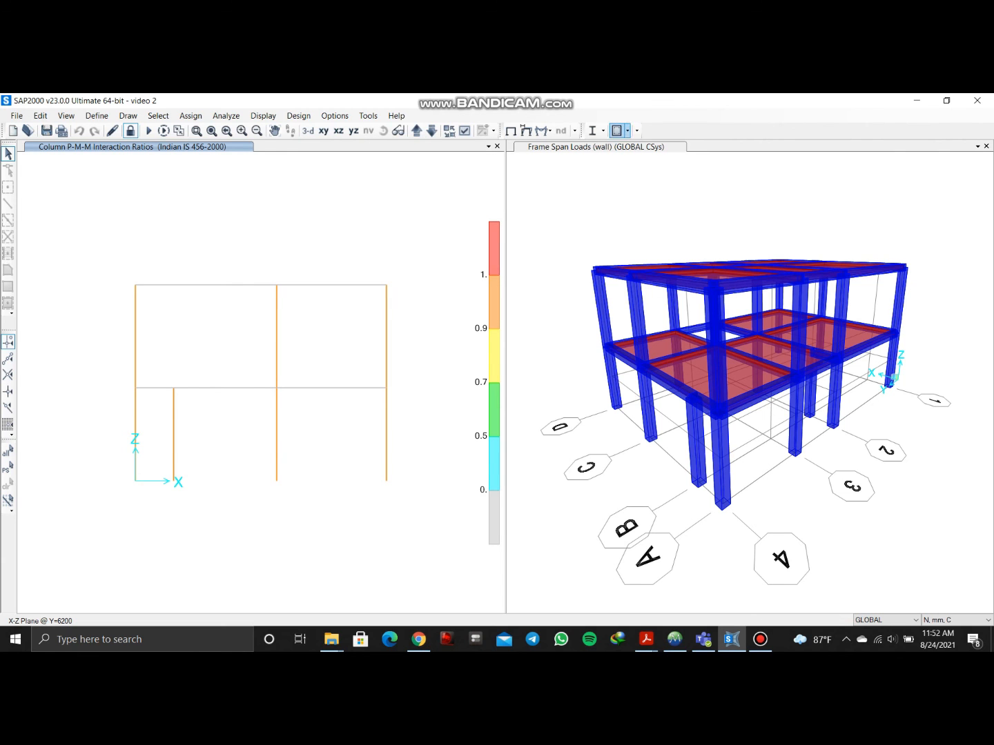
Display the (1.1) Beam/Column Capacity Ratios design output and review it across the X-Z elevations
{"action": "left_click", "coordinate": [628, 131]}
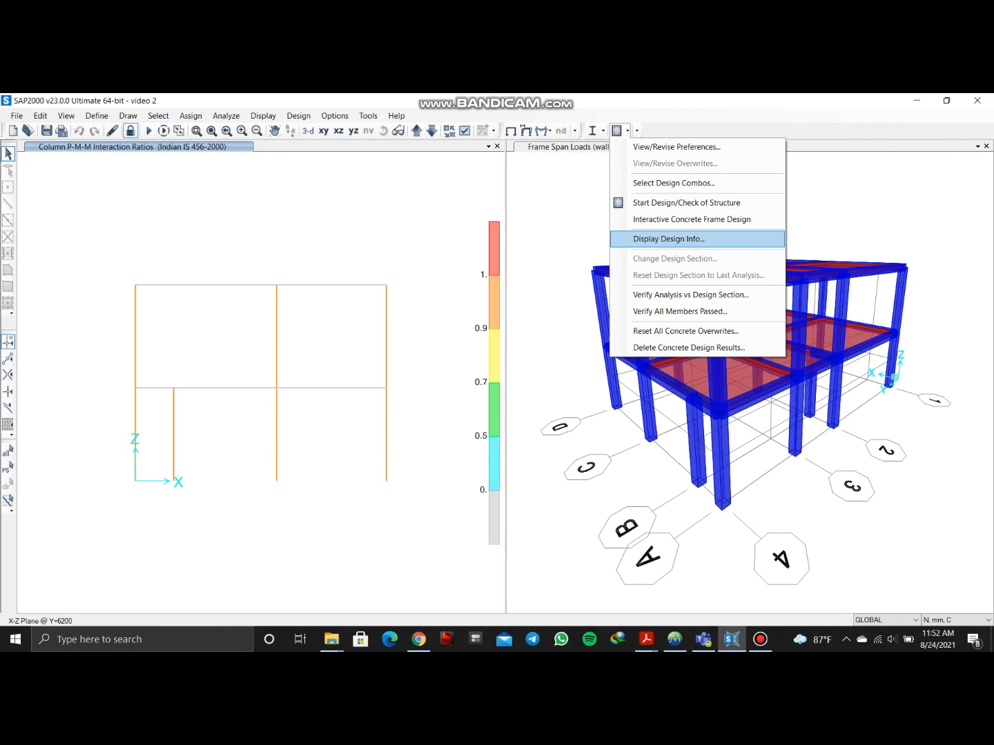
{"action": "left_click", "coordinate": [669, 239]}
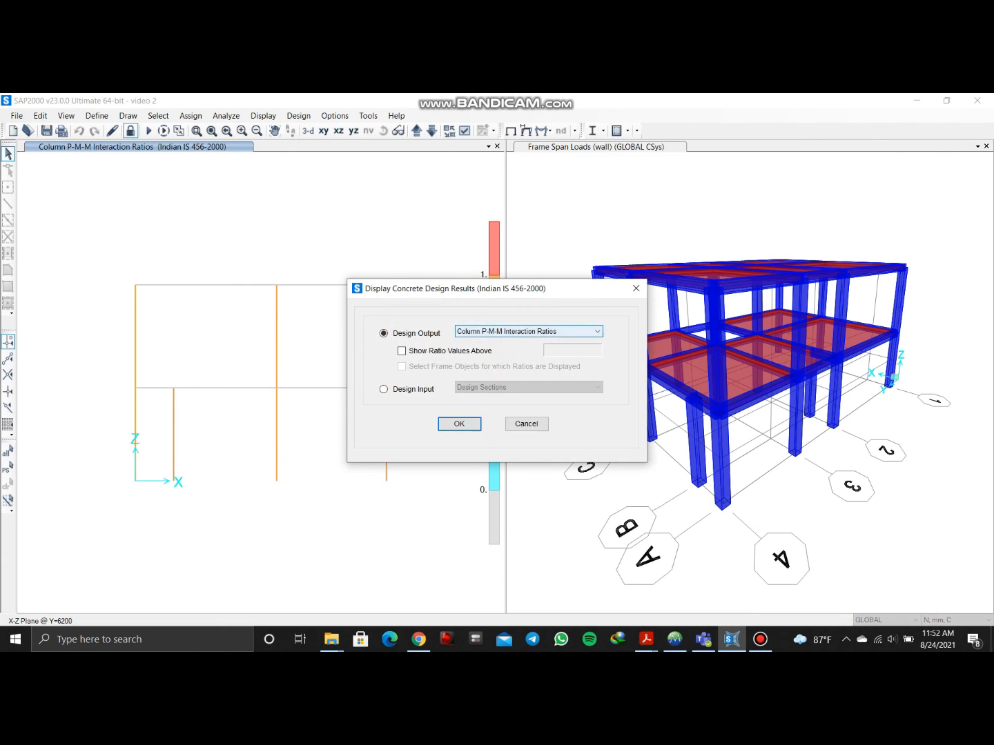
{"action": "left_click", "coordinate": [597, 332]}
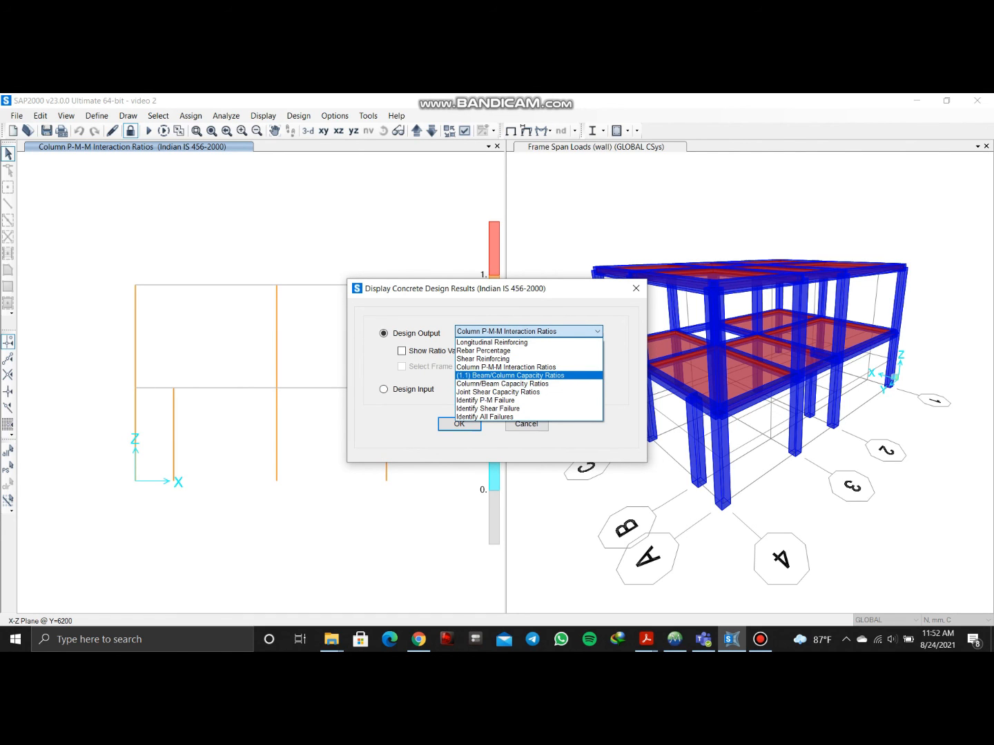
{"action": "left_click", "coordinate": [511, 375]}
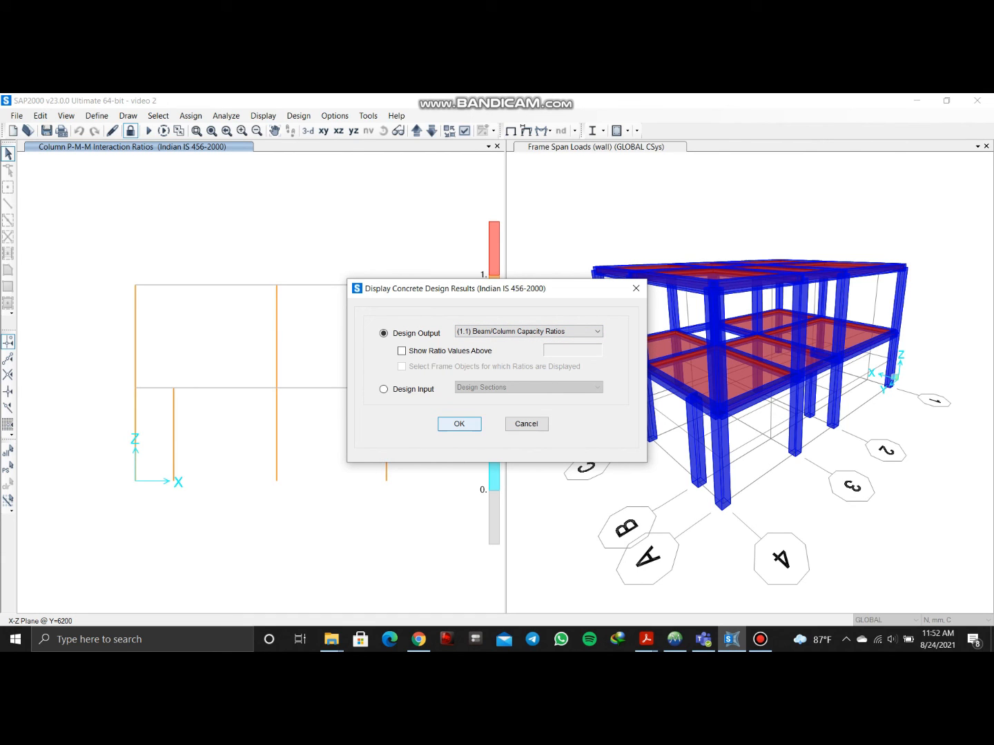
{"action": "key", "text": "Return"}
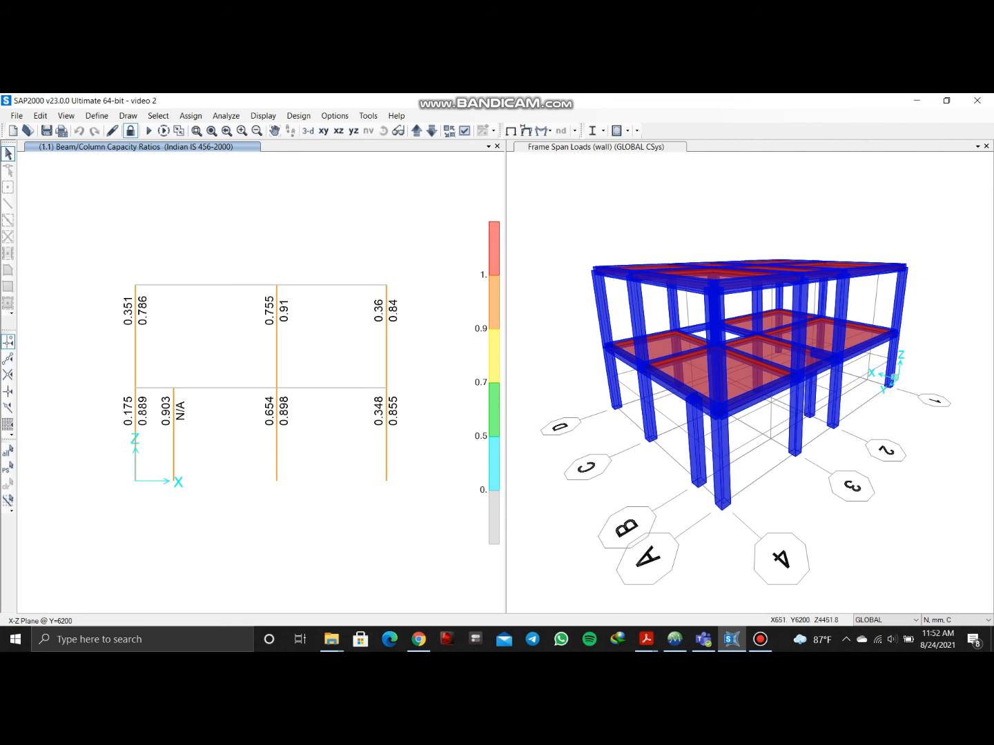
{"action": "left_click", "coordinate": [416, 132]}
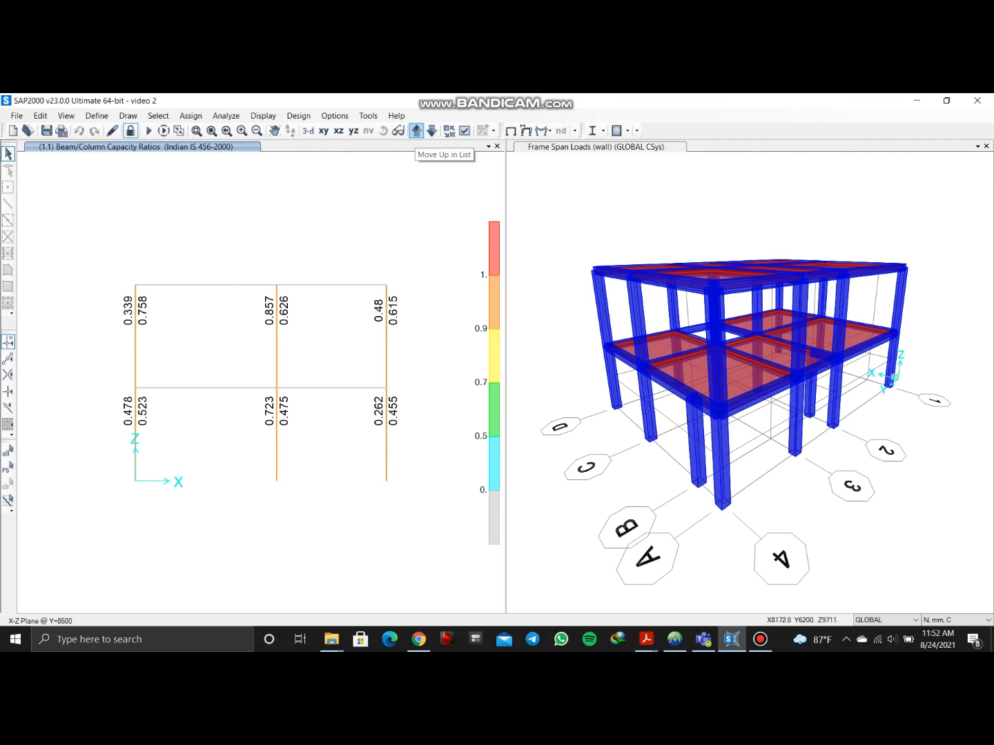
{"action": "left_click", "coordinate": [416, 131]}
{"action": "left_click", "coordinate": [416, 132]}
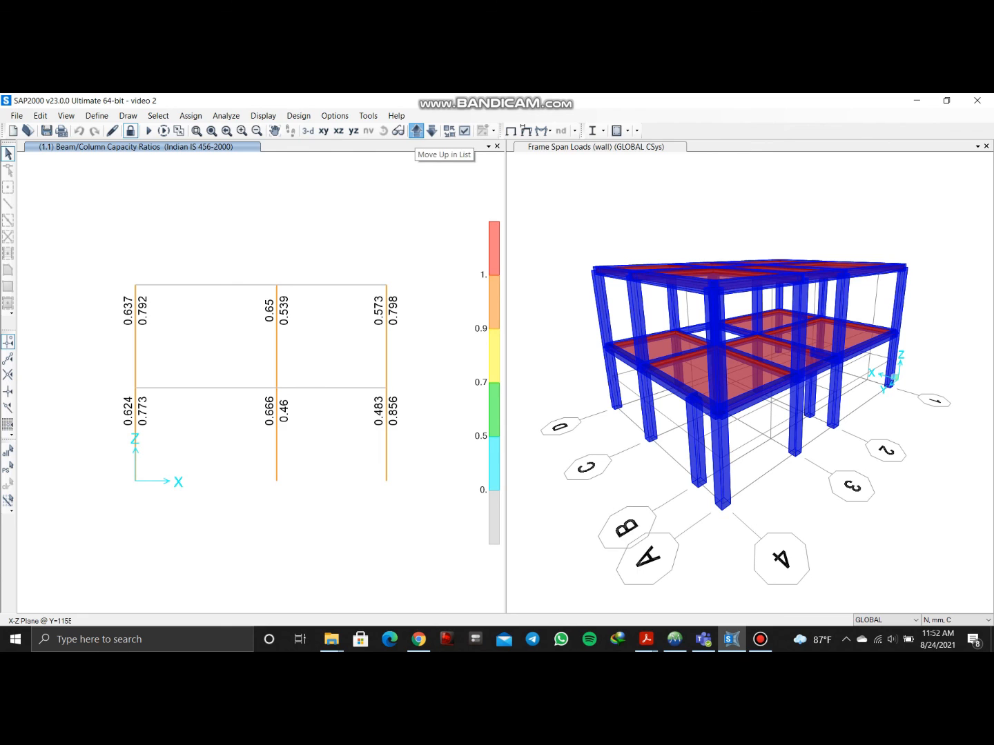
{"action": "left_click", "coordinate": [416, 131]}
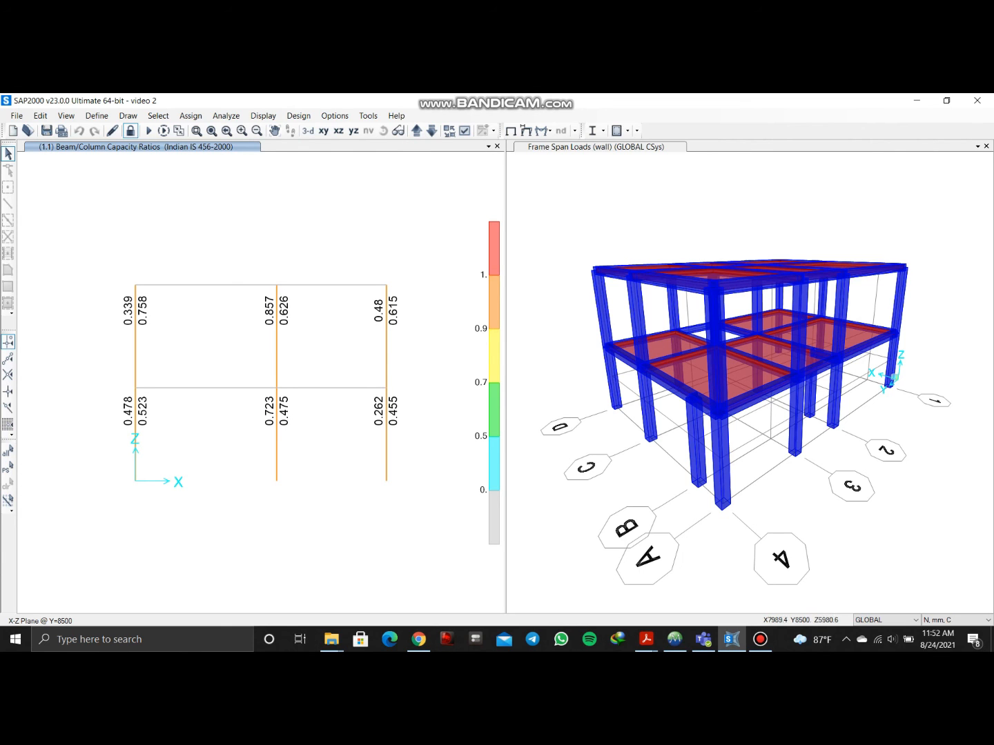
Display the Column/Beam Capacity Ratios design output and review it across the X-Z elevations
{"action": "left_click", "coordinate": [619, 131]}
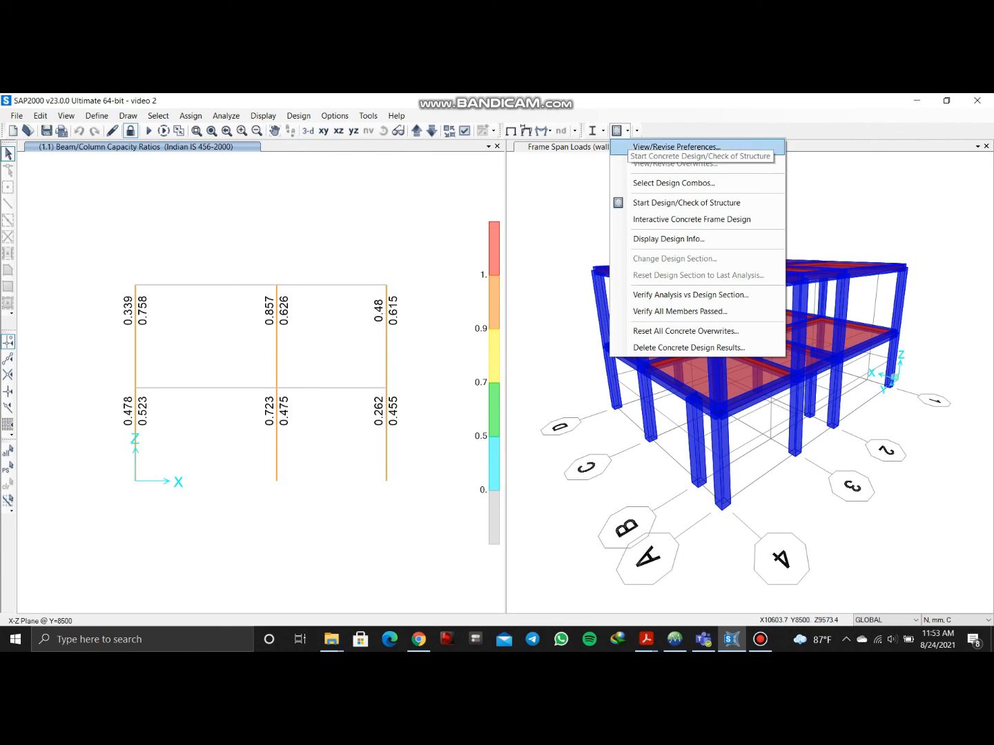
{"action": "left_click", "coordinate": [663, 238]}
{"action": "left_click", "coordinate": [528, 331]}
{"action": "left_click", "coordinate": [502, 384]}
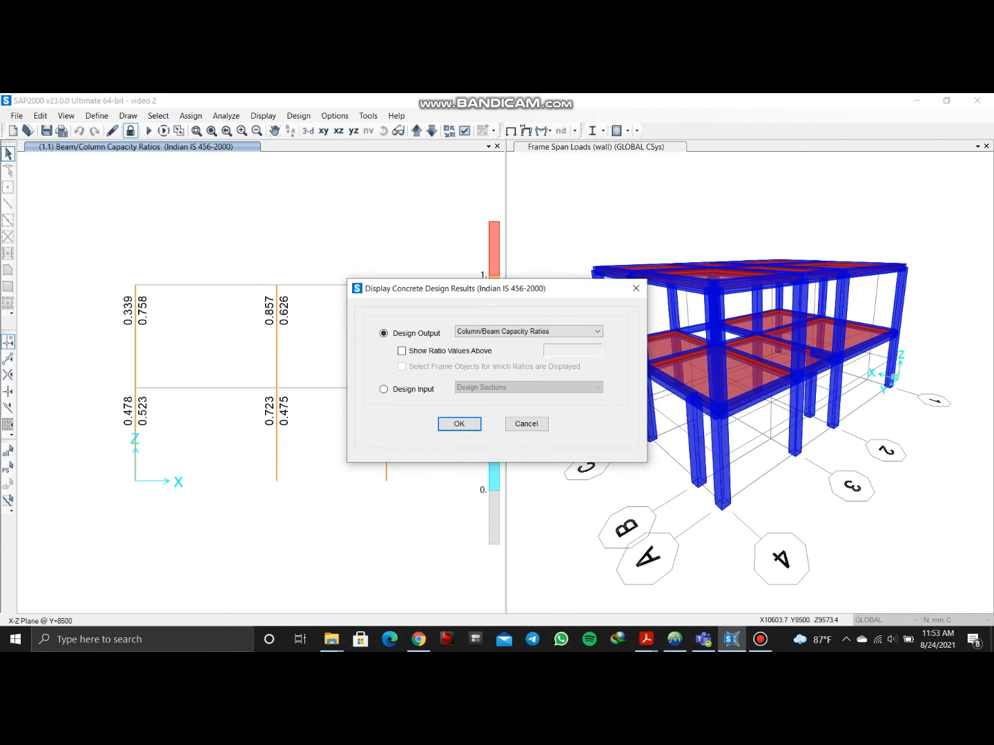
{"action": "left_click", "coordinate": [459, 423]}
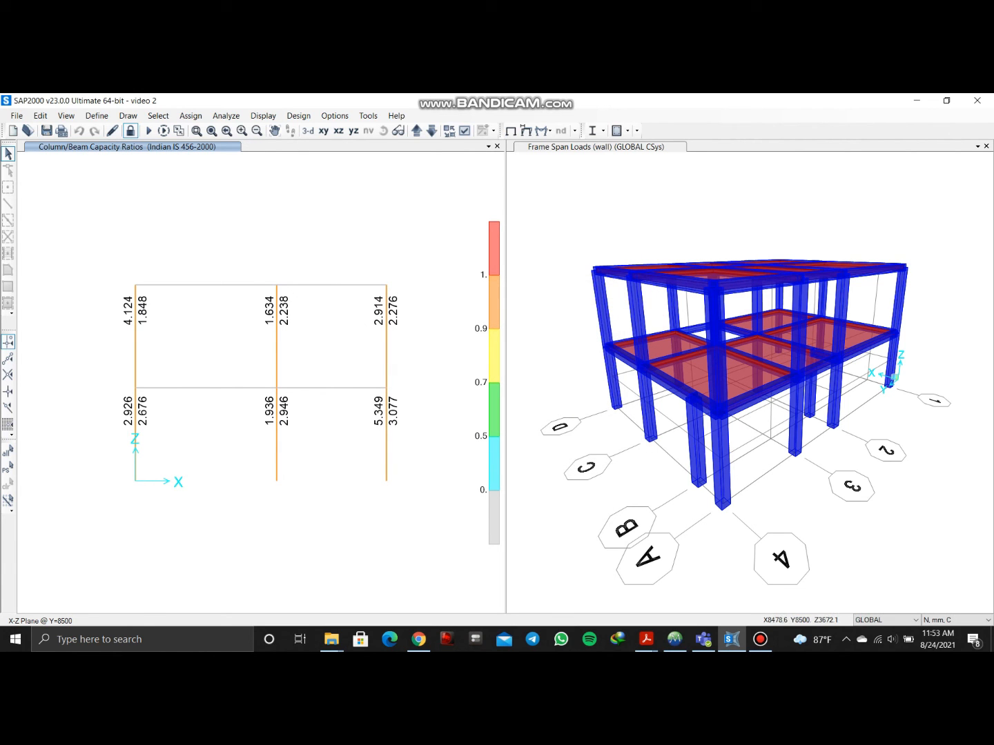
{"action": "left_click", "coordinate": [432, 131]}
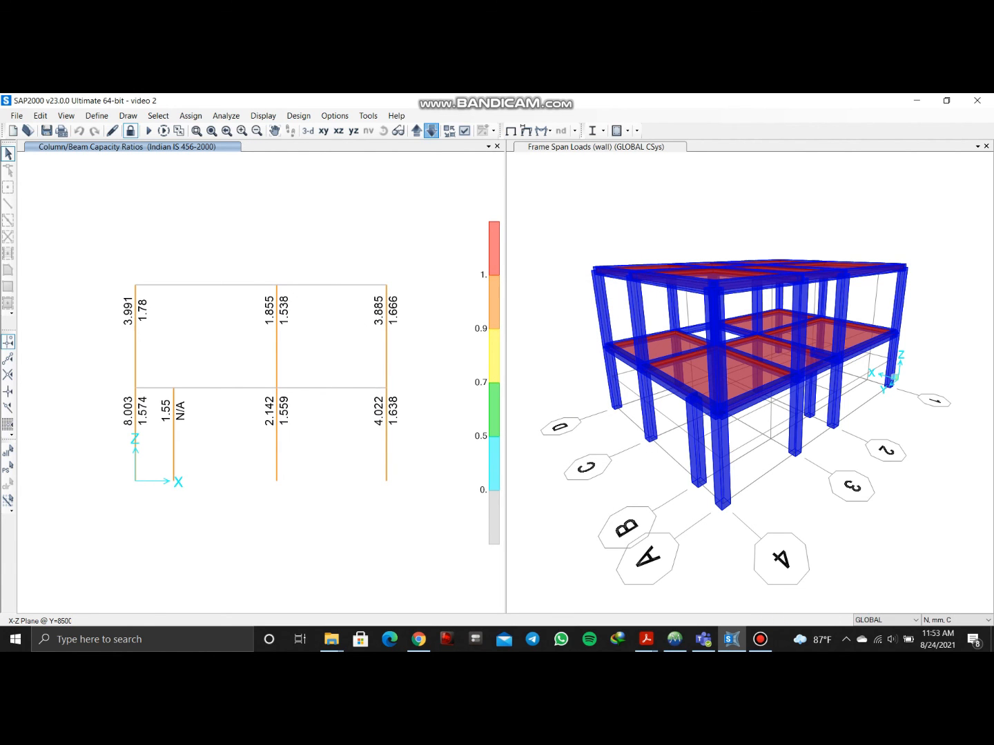
{"action": "left_click", "coordinate": [432, 130]}
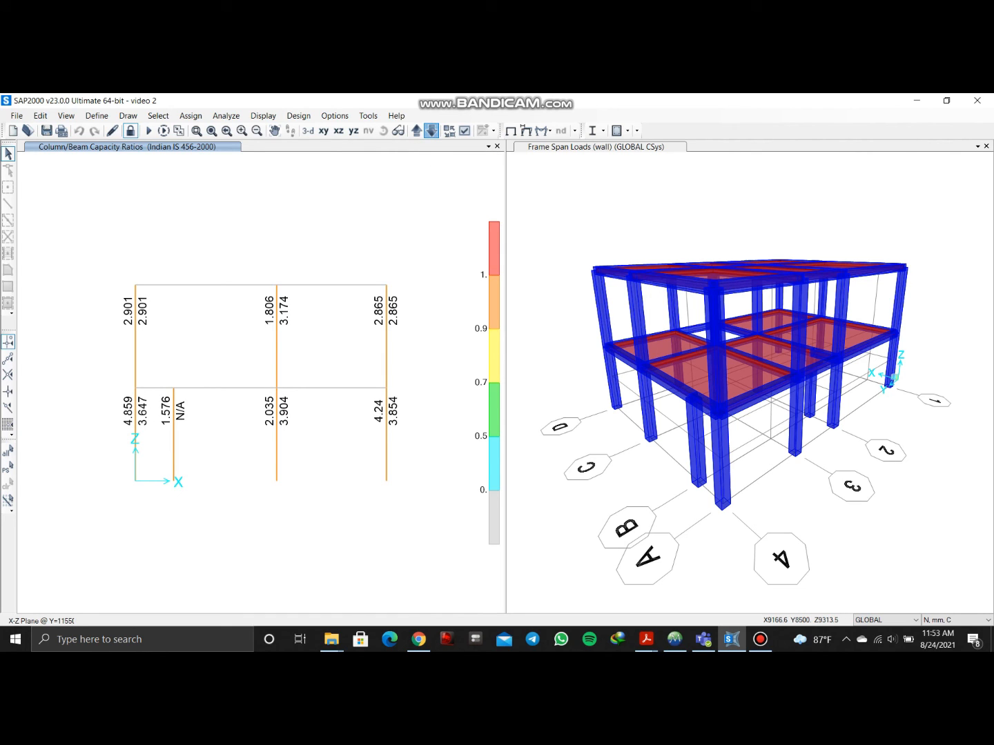
{"action": "left_click", "coordinate": [432, 130]}
{"action": "left_click", "coordinate": [431, 131]}
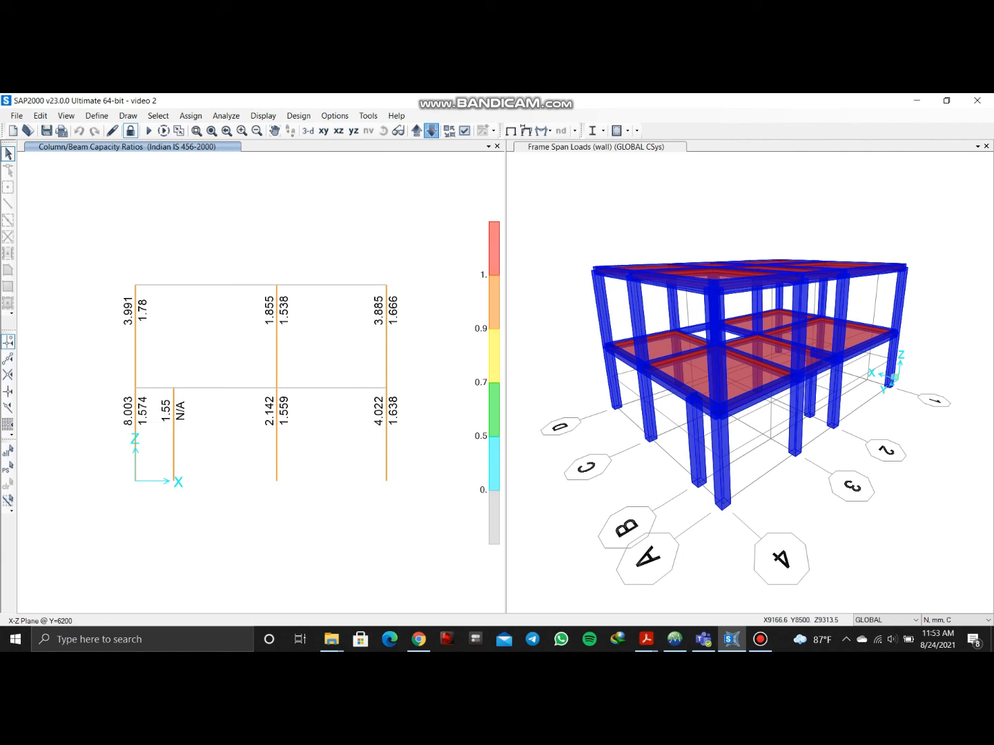